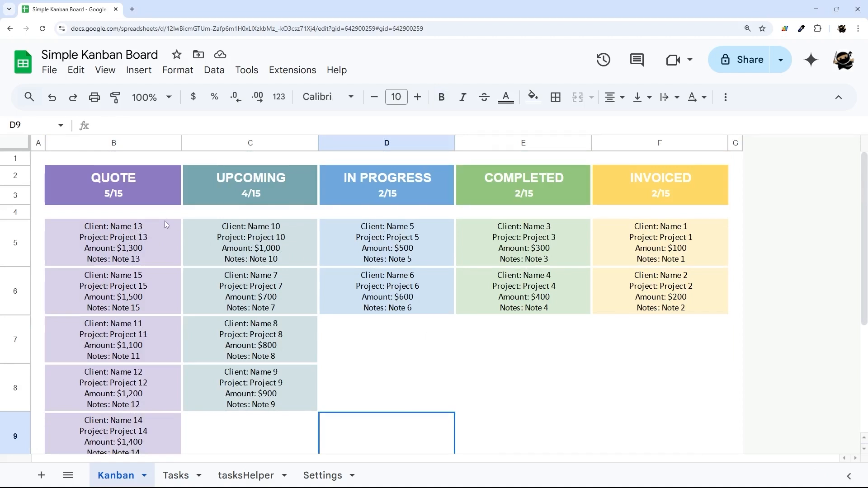
Examine the task list and the available stage options for Project 2, and return to the Kanban board.
click(176, 475)
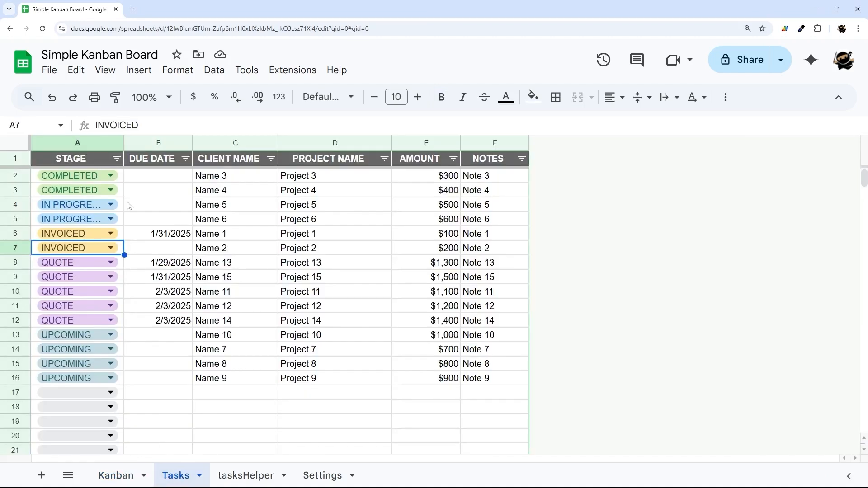
click(110, 248)
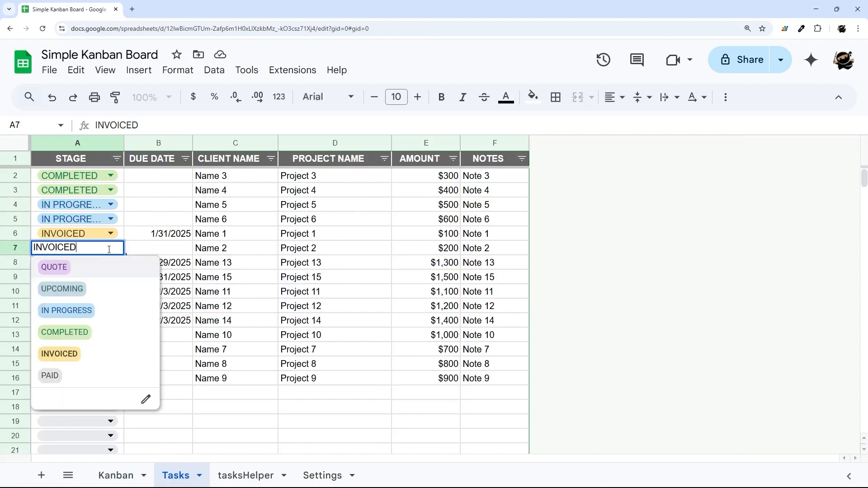
click(216, 253)
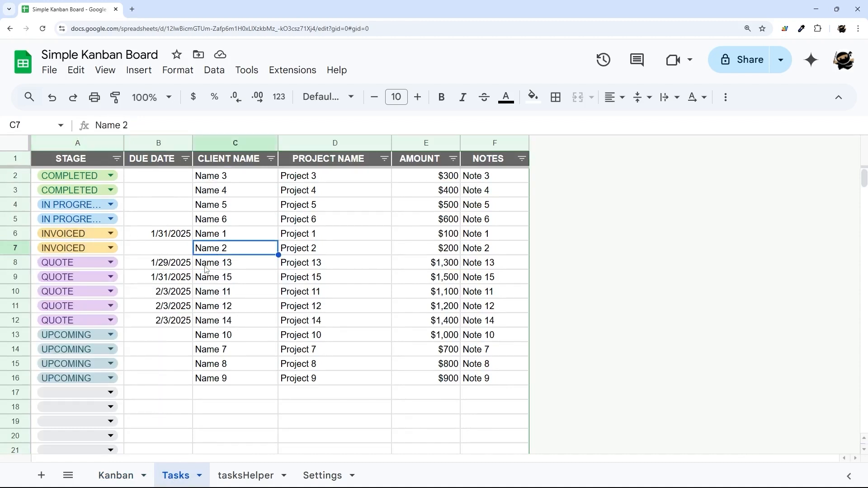
click(126, 478)
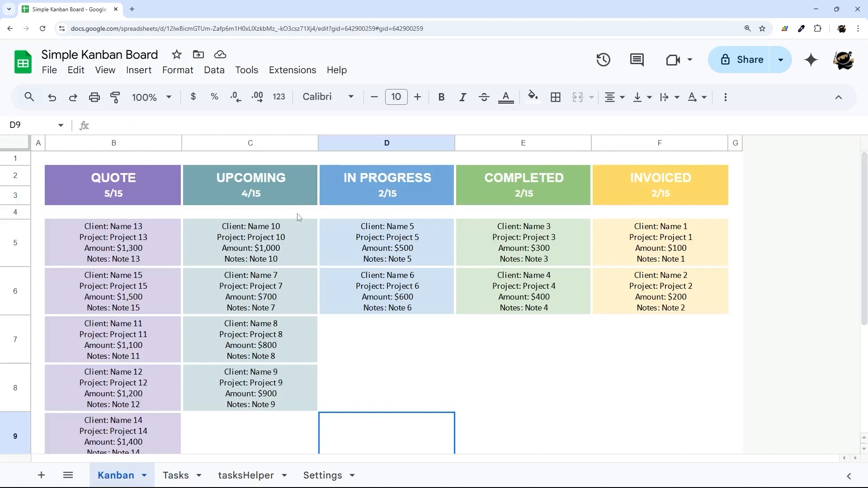
Set the stage of Project 5 to COMPLETED in the task list and check its card on the Kanban board.
click(174, 475)
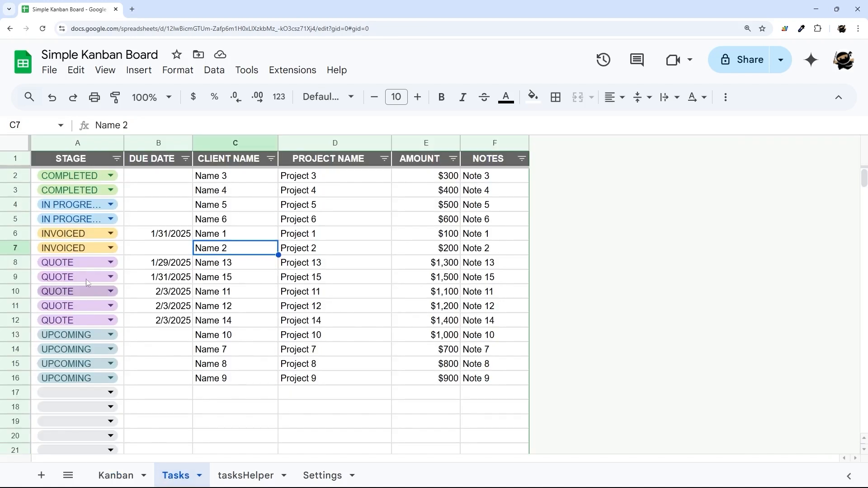
click(113, 206)
click(65, 289)
click(120, 480)
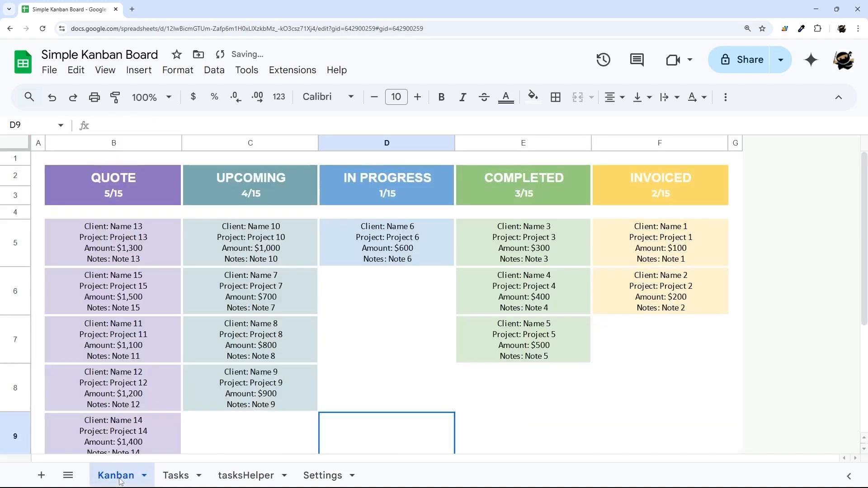
drag(393, 244, 508, 362)
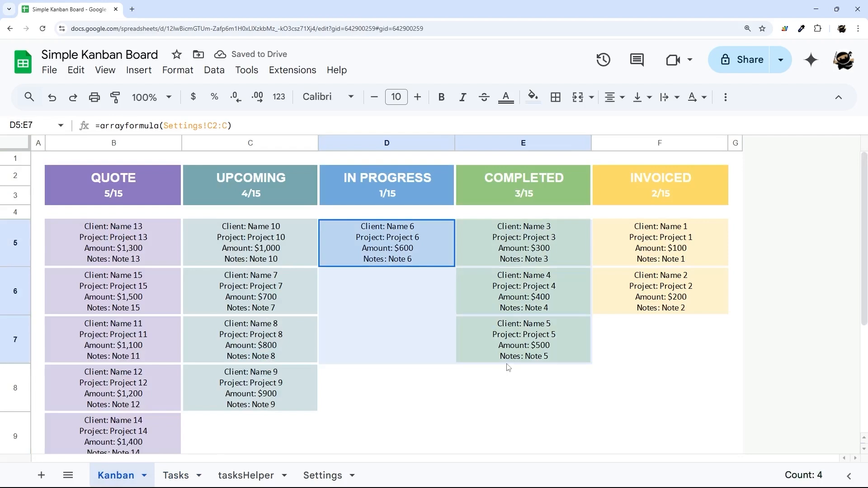
drag(523, 237, 526, 396)
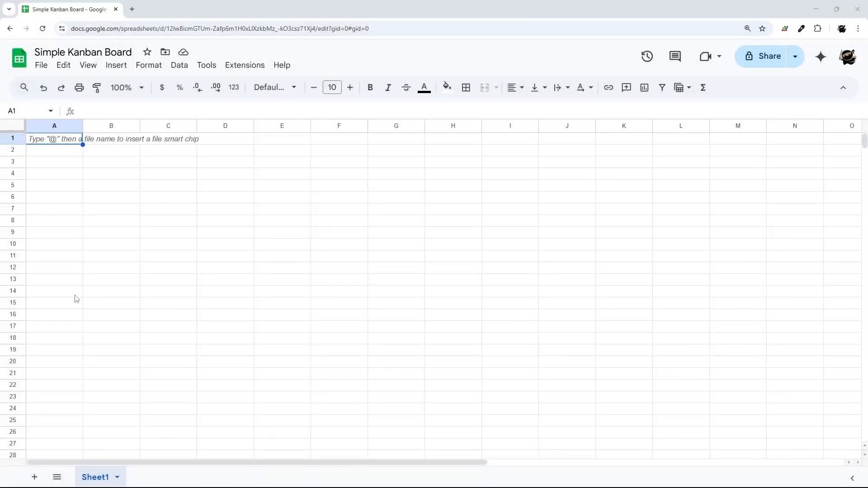
Rename Sheet1 as Tasks.
right_click(96, 477)
click(108, 342)
text(T)
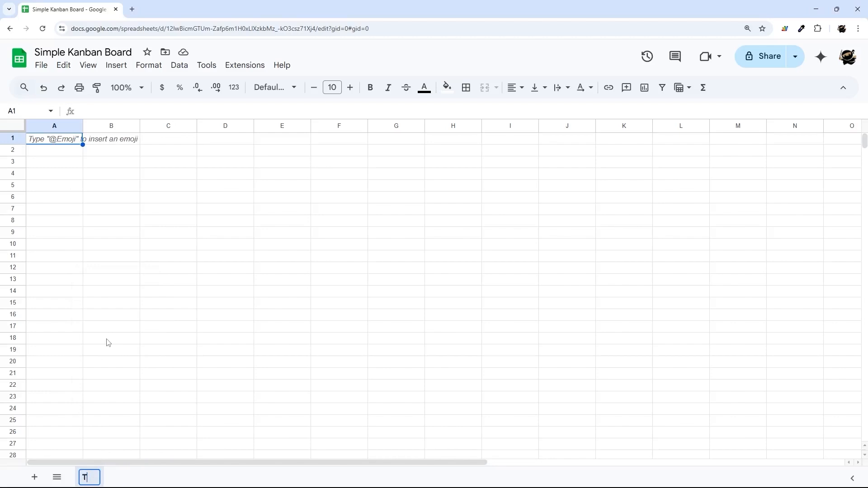
text(akks)
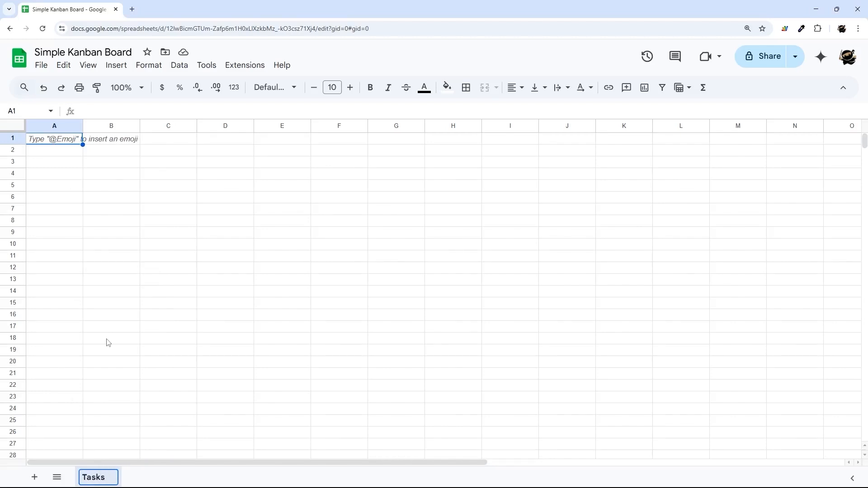
key(Return)
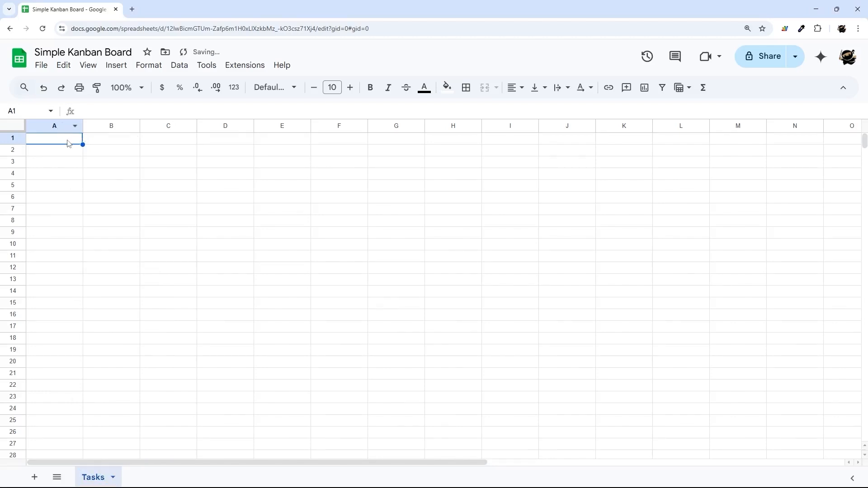
Enter the headers STAGE, DUE DATE, CLIENT NAME, PROJECT NAME, AMOUNT and NOTES in cells A1 to F1.
text(STAGE)
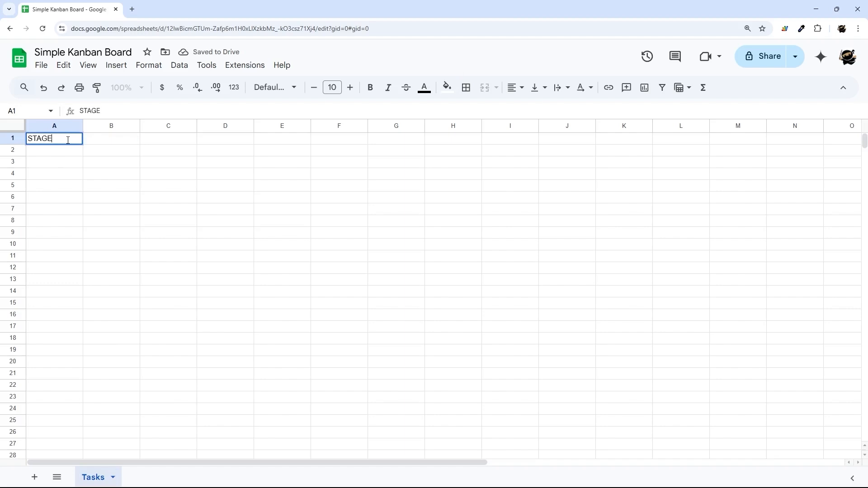
key(Tab)
text(DU)
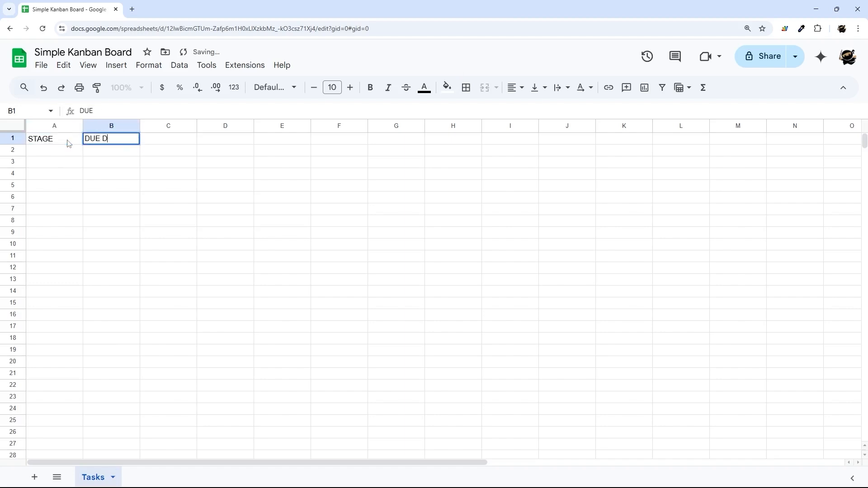
text(E DATE)
key(Tab)
text(CLIENT NAME)
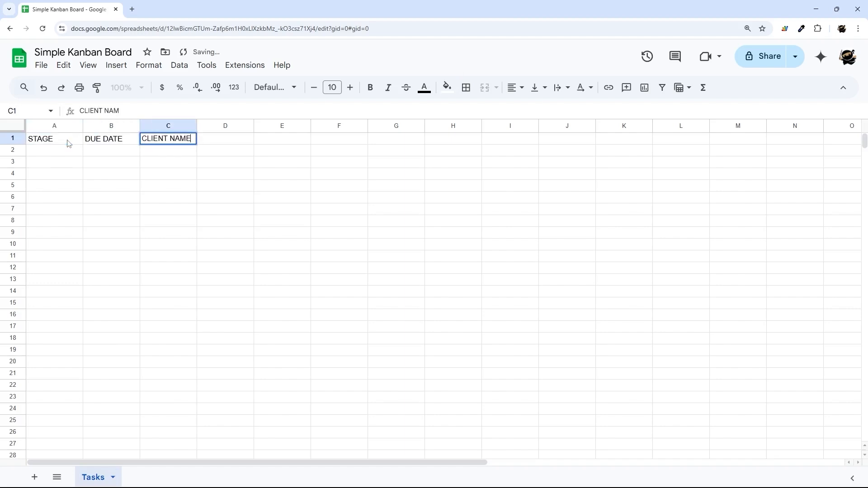
key(Tab)
text(PROJECT NAME)
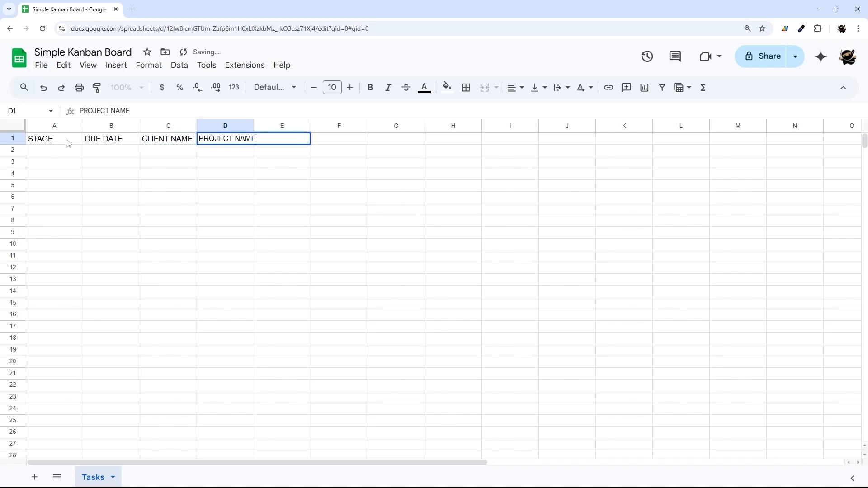
key(Tab)
text(AMOUNT)
key(Tab)
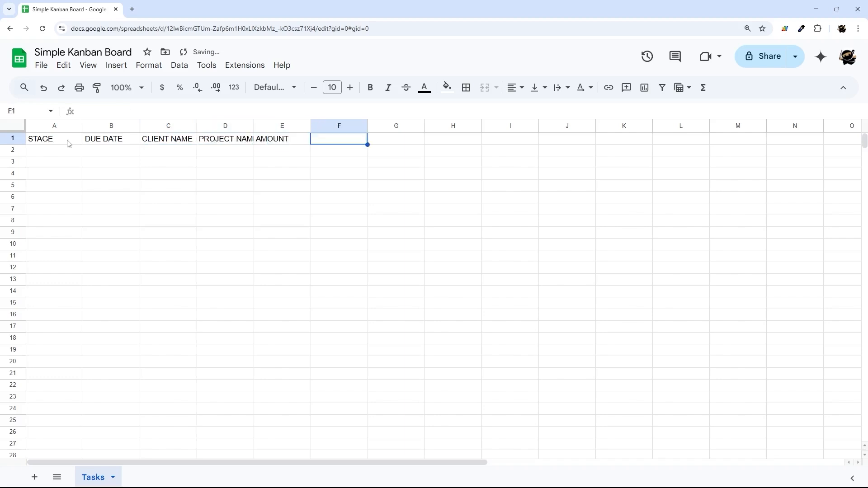
text(NOTES)
key(Return)
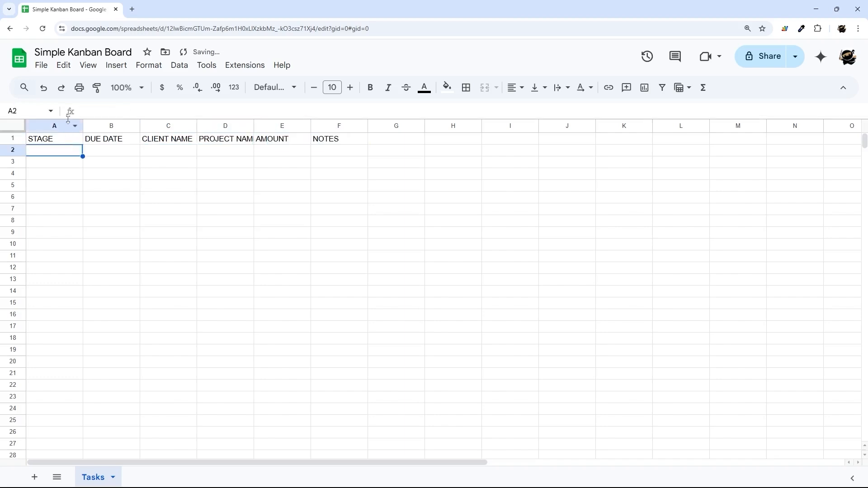
Widen the PROJECT NAME column to fit its header and delete the unused columns G to Z.
drag(254, 125, 289, 125)
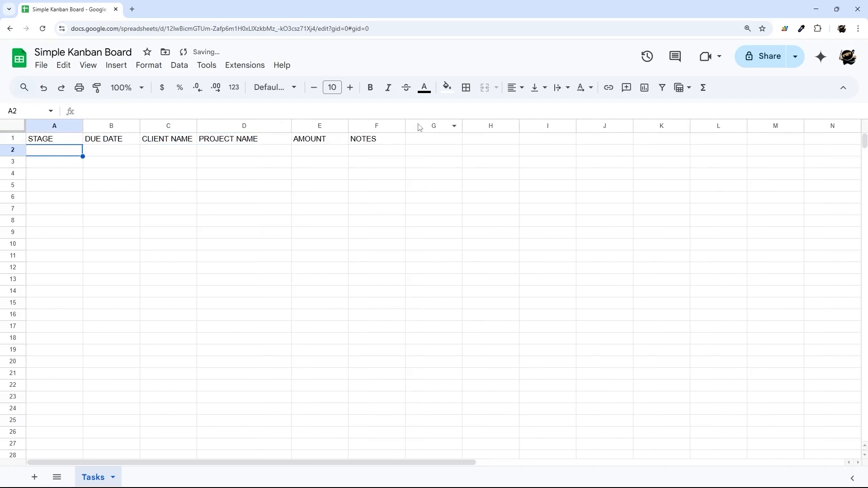
drag(422, 126, 865, 130)
right_click(375, 128)
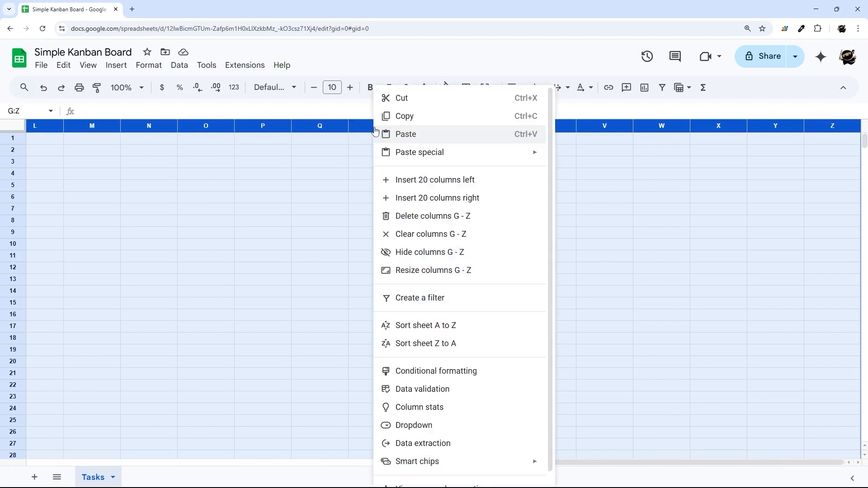
click(439, 226)
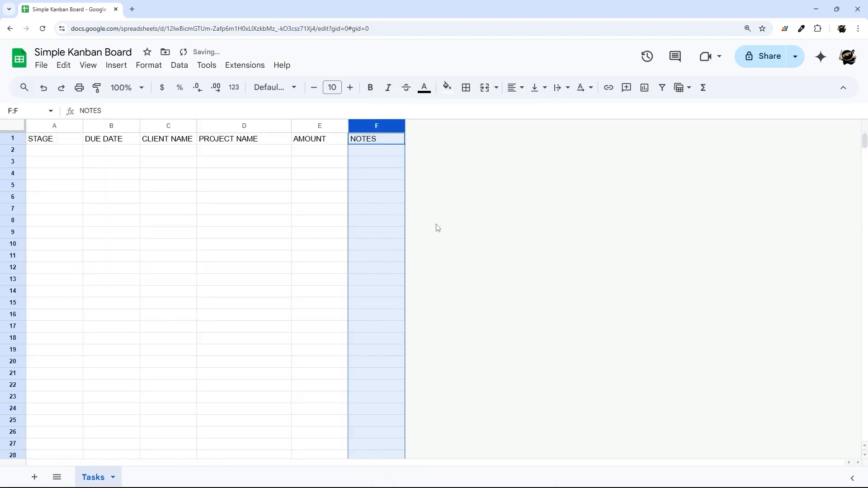
Give header row 1 a dark gray fill and white text.
click(17, 139)
click(447, 87)
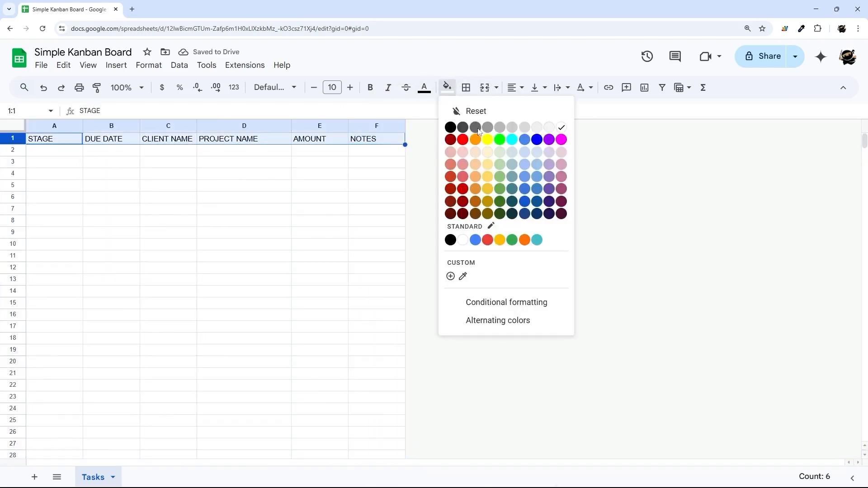
click(479, 130)
click(425, 87)
click(538, 128)
Center the header row's text horizontally and turn on text wrapping.
click(524, 95)
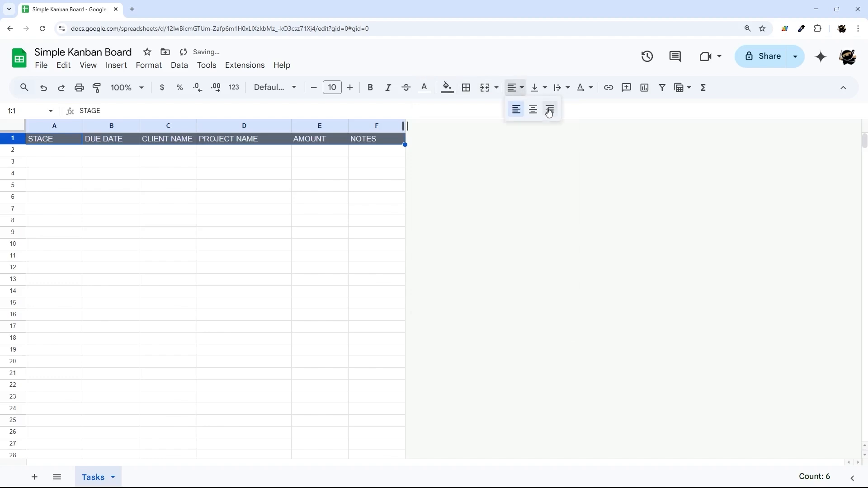
click(535, 109)
click(567, 90)
click(581, 109)
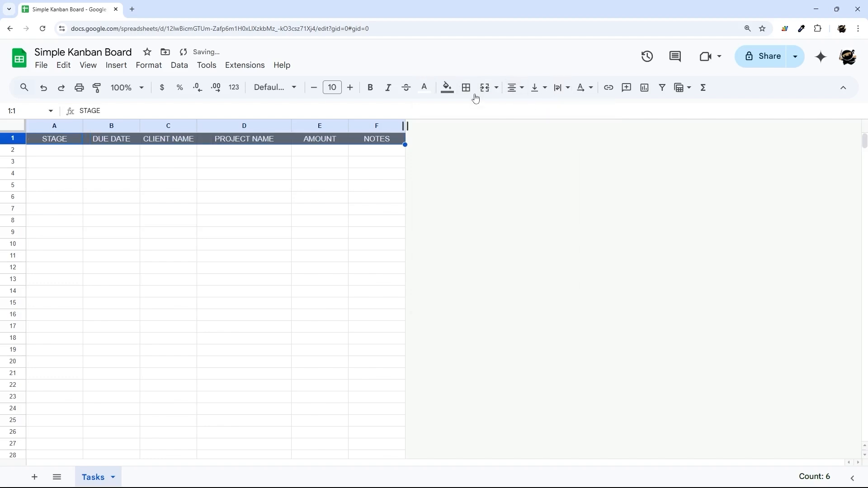
Add white inner vertical borders between the header cells in row 1.
click(467, 87)
click(572, 113)
click(679, 155)
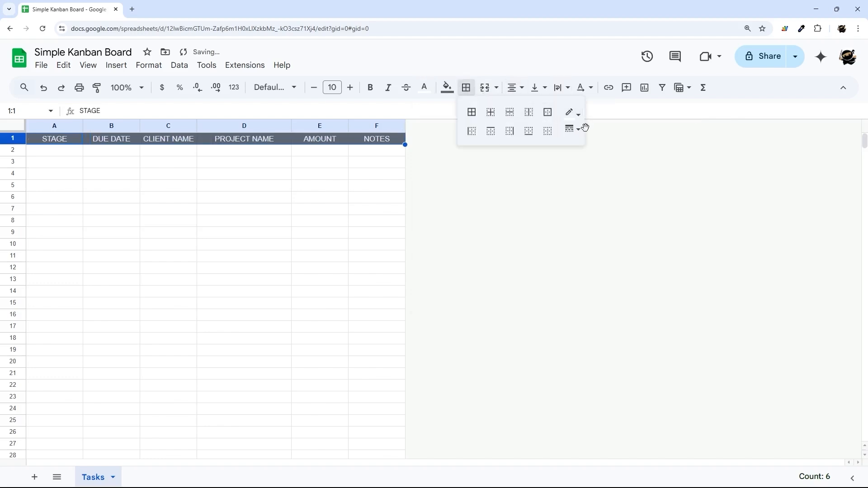
click(528, 112)
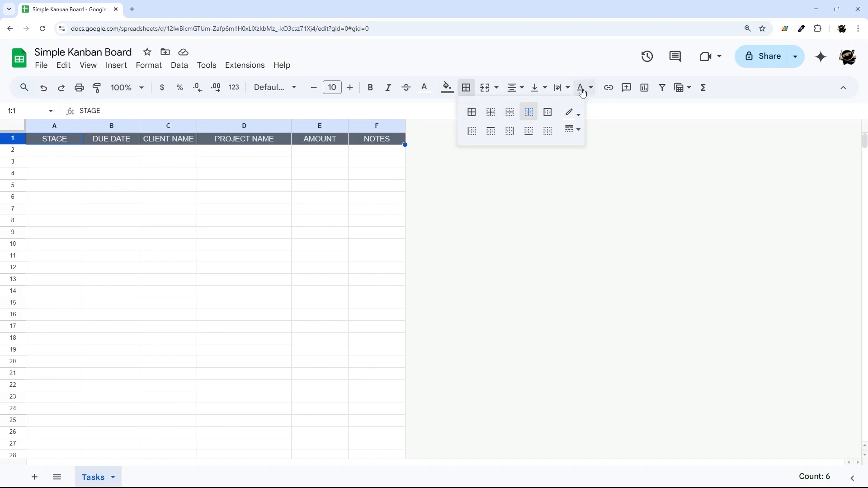
click(559, 88)
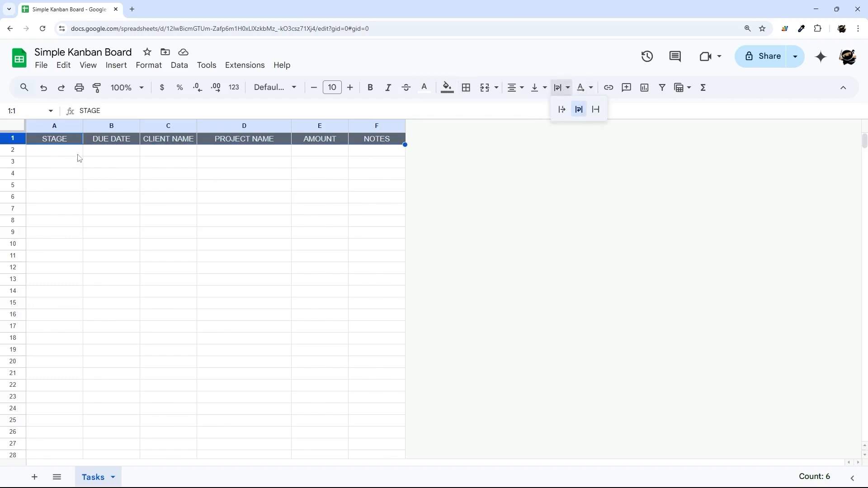
Freeze header row 1 and check that it stays in place over the rows below.
drag(21, 144, 22, 144)
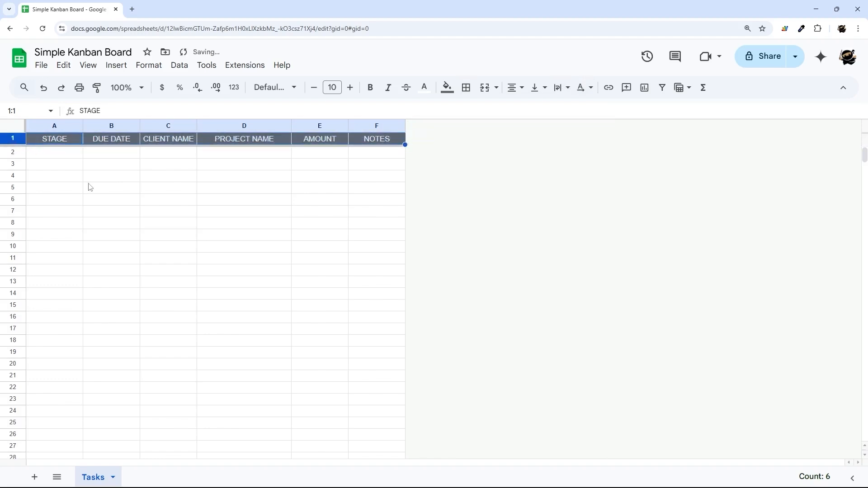
scroll(87, 187, down, 5)
click(18, 160)
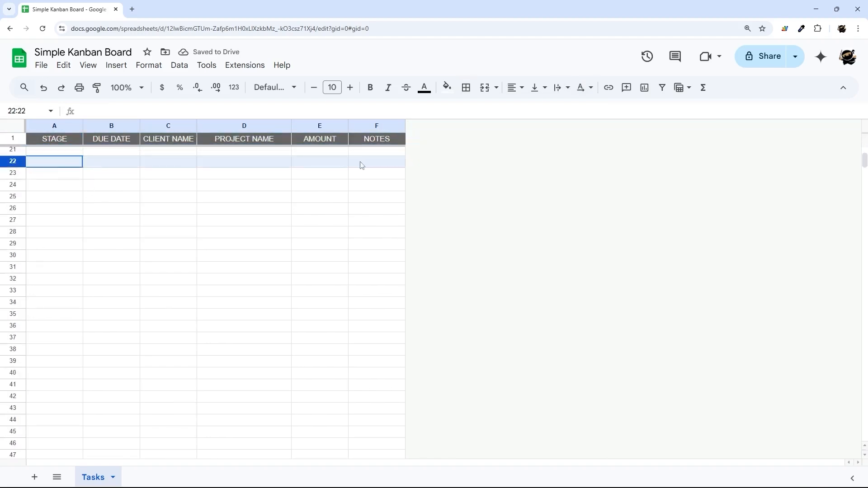
scroll(132, 208, up, 5)
click(57, 157)
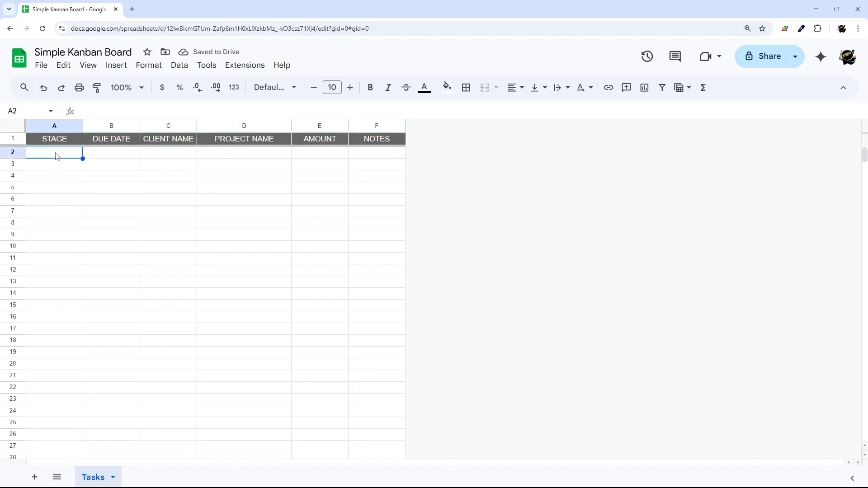
click(64, 123)
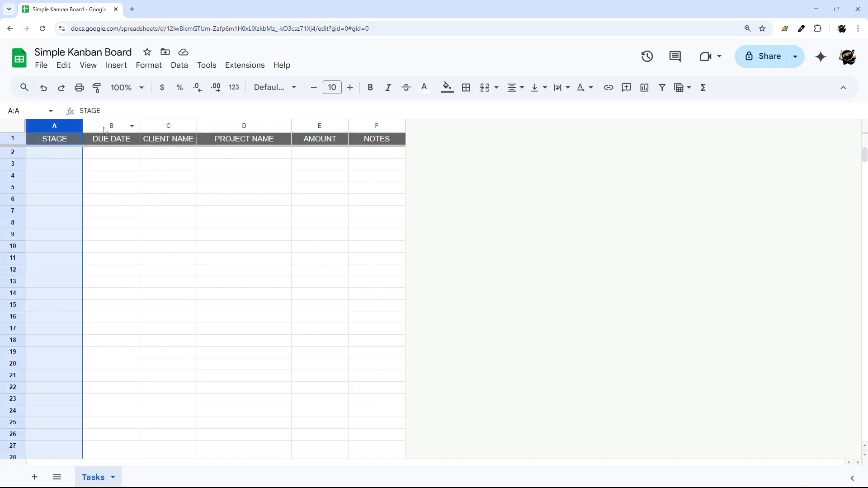
click(111, 127)
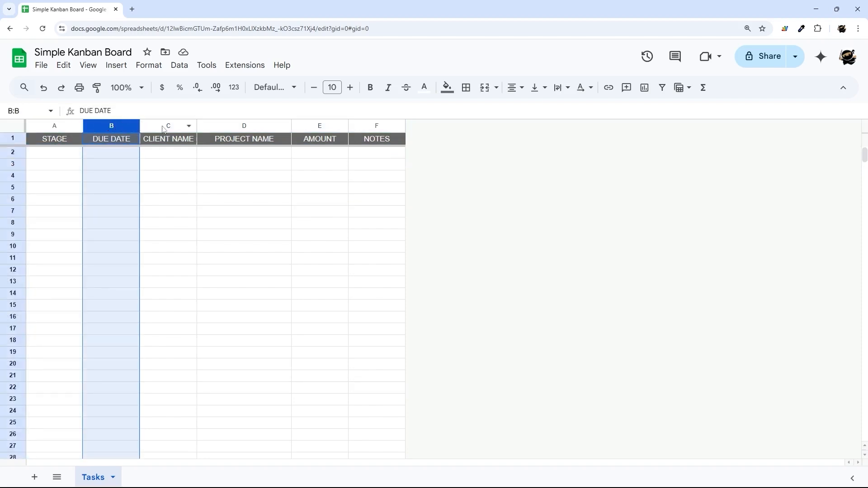
drag(164, 129, 374, 126)
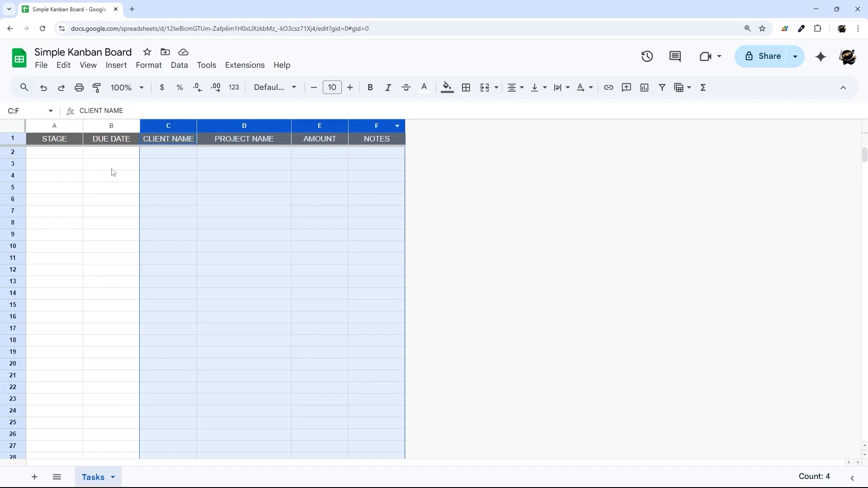
click(173, 163)
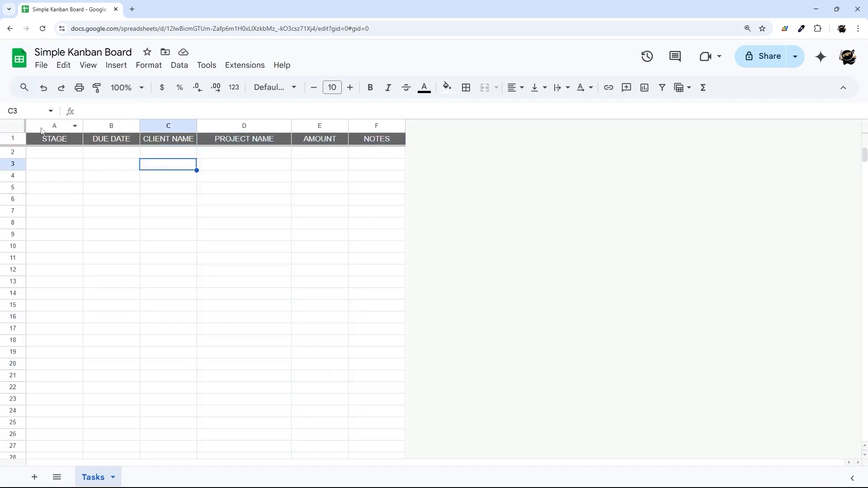
drag(41, 131, 367, 127)
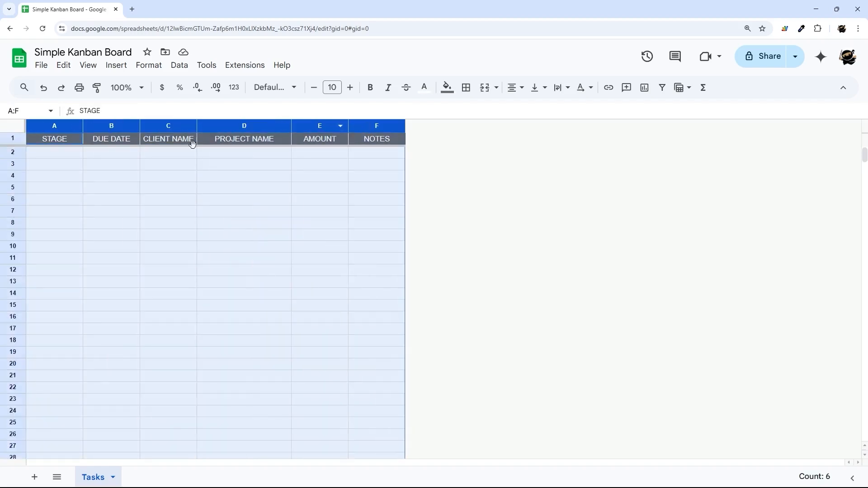
click(65, 155)
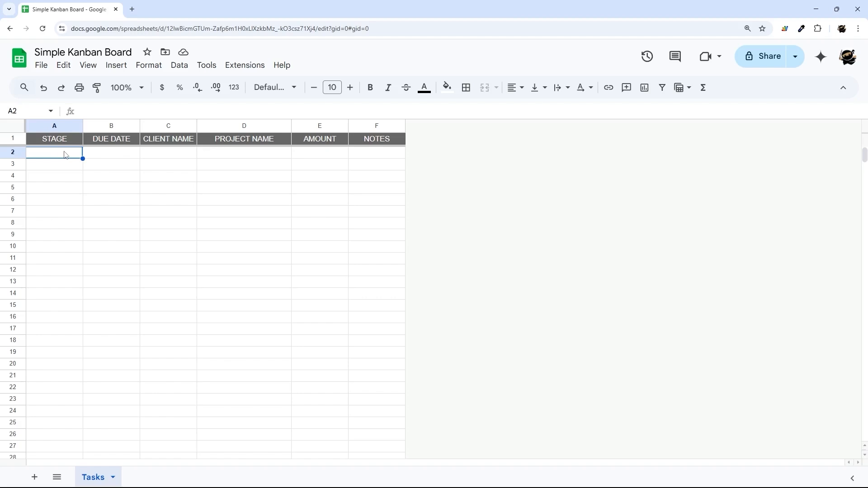
Add a new sheet to the spreadsheet and name it Kanban.
click(34, 477)
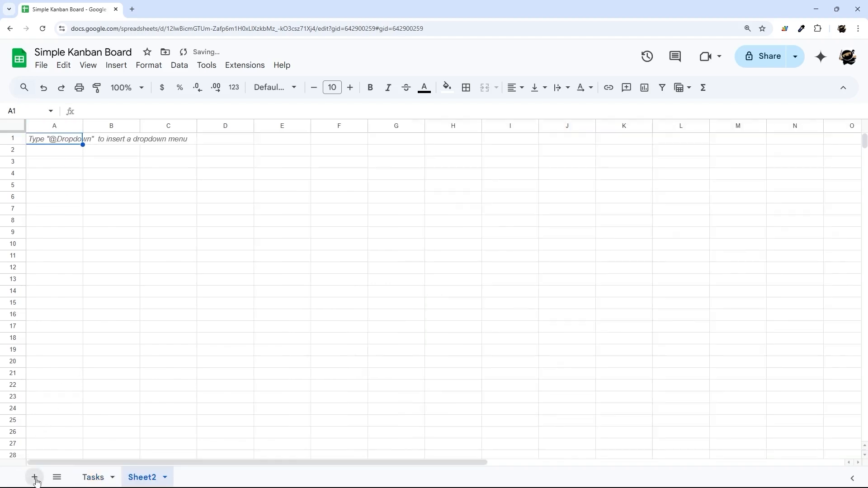
right_click(153, 481)
click(148, 335)
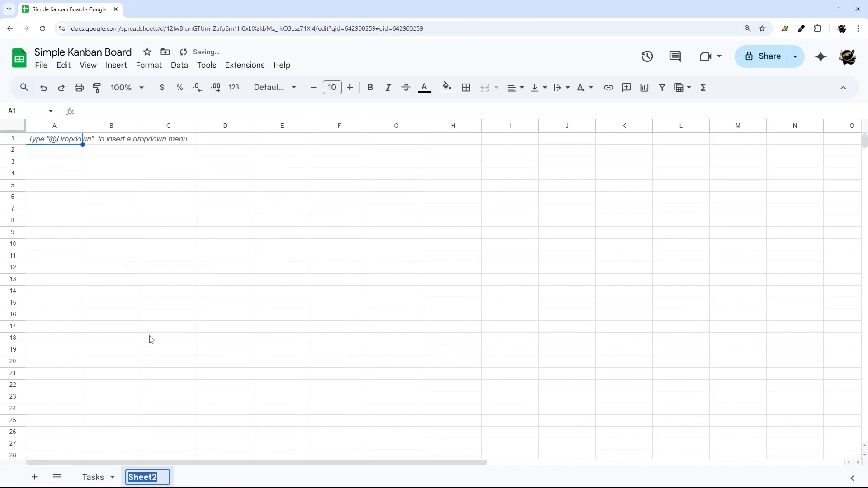
text(Kan)
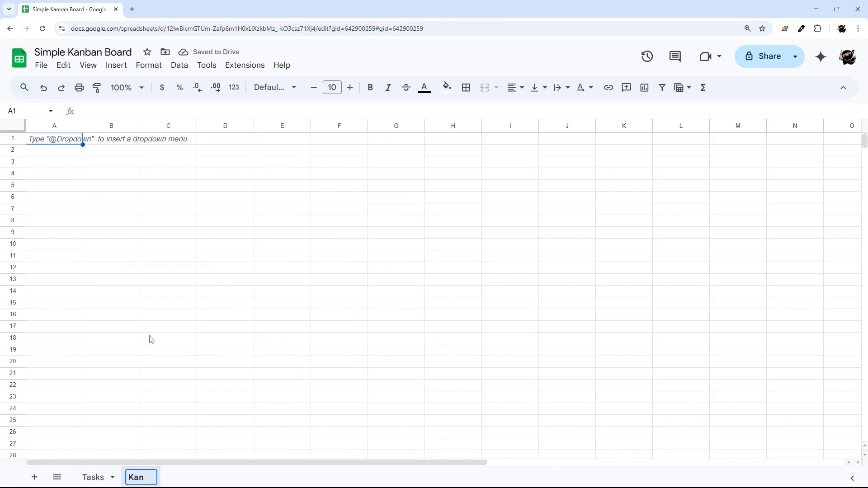
text(ban)
key(Return)
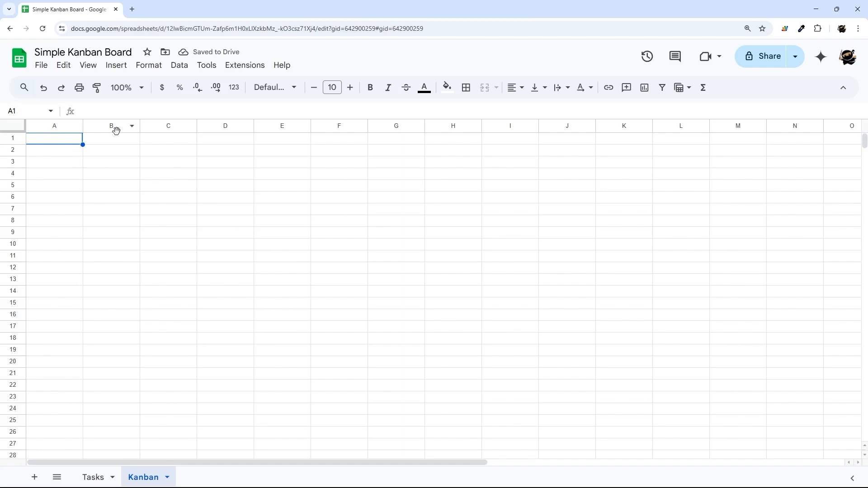
Enter the stage headings QUOTE, UPCOMING, IN PROGRESS, COMPLETED and INVOICED across cells A1 to E1 of the Kanban sheet.
click(67, 141)
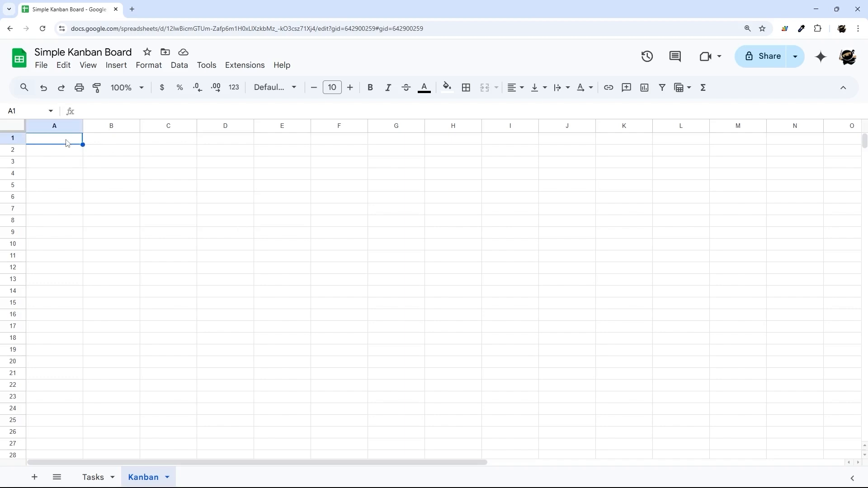
text(QUOTE)
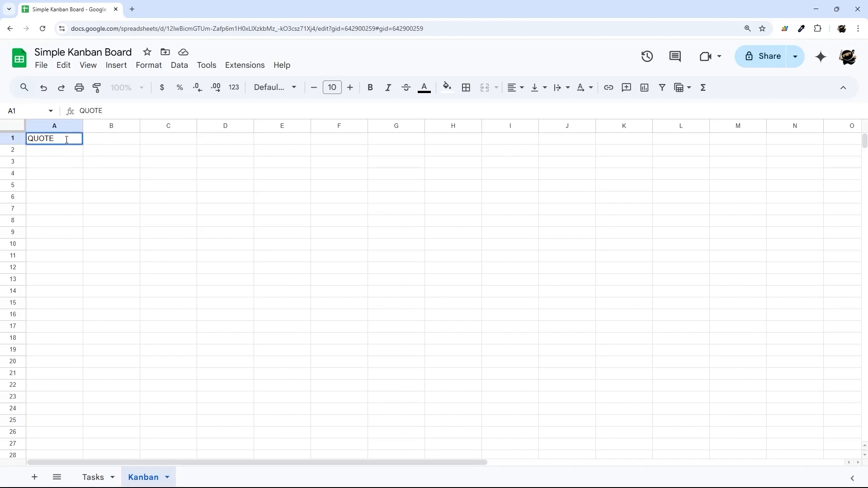
key(Tab)
text(UPCOMING)
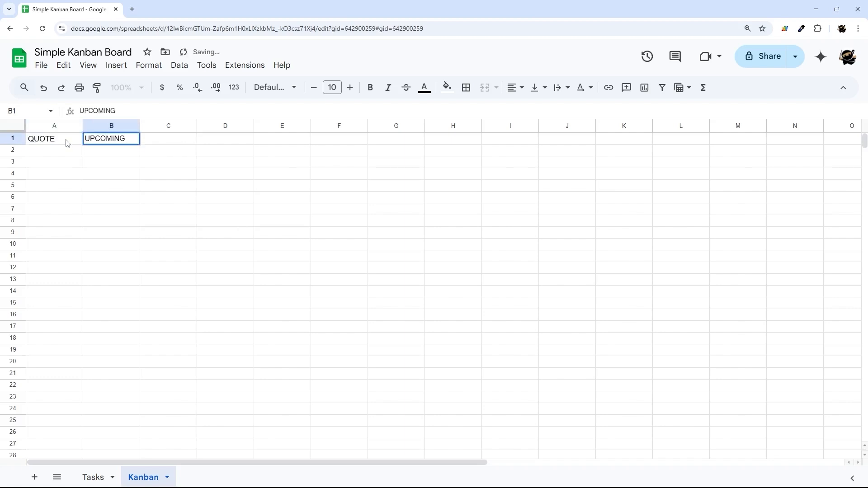
key(Tab)
text(IN PG)
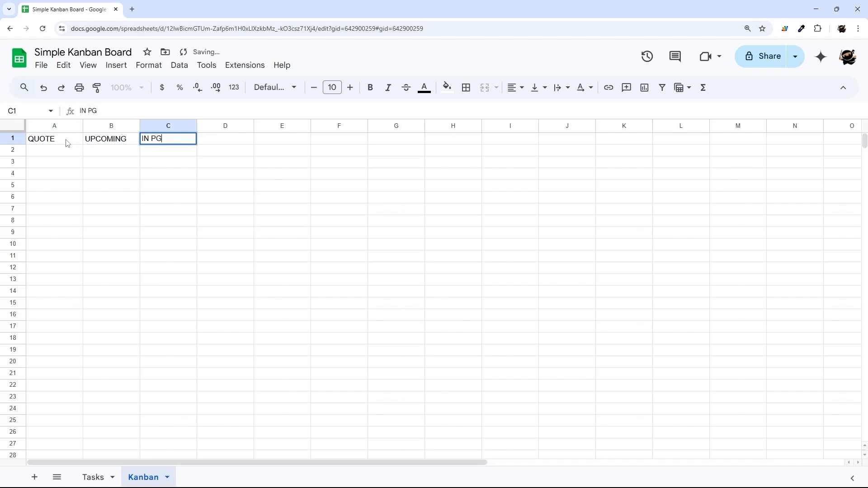
text(ROROGRESS)
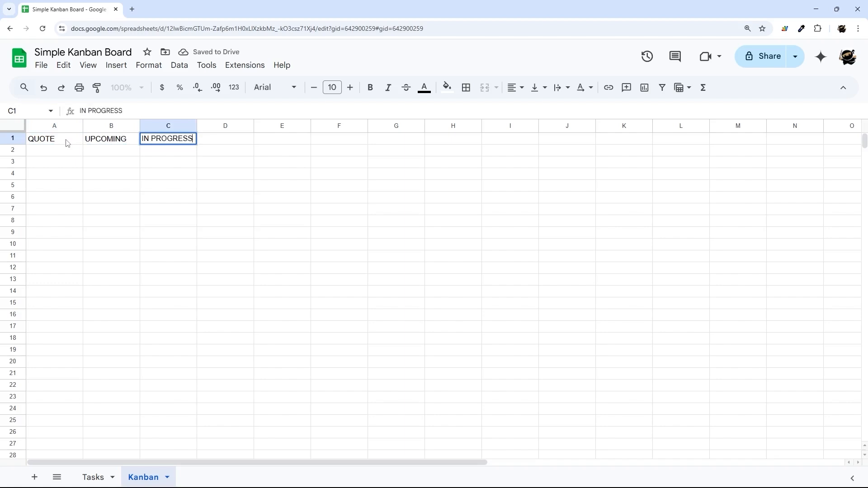
key(Tab)
text(COMPLE)
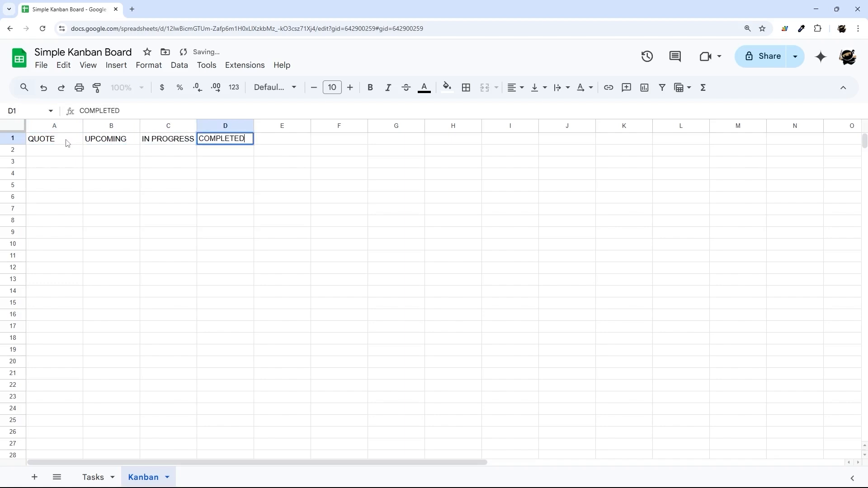
key(Tab)
text(INVOICE)
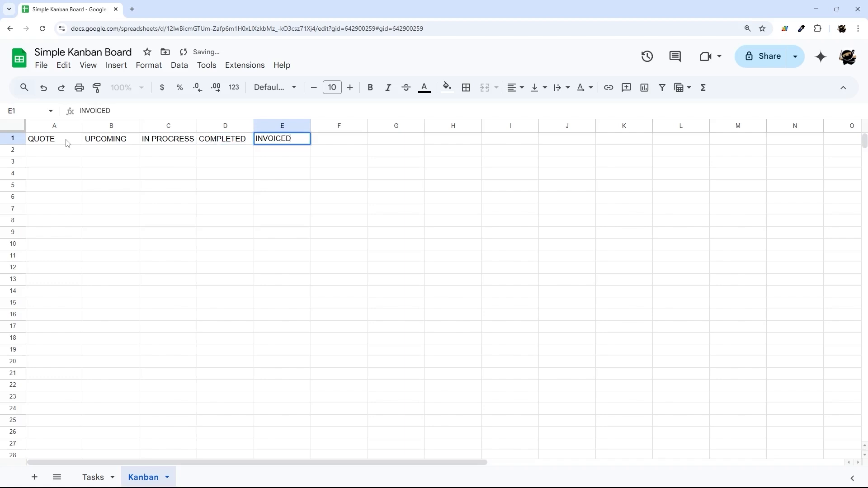
key(Return)
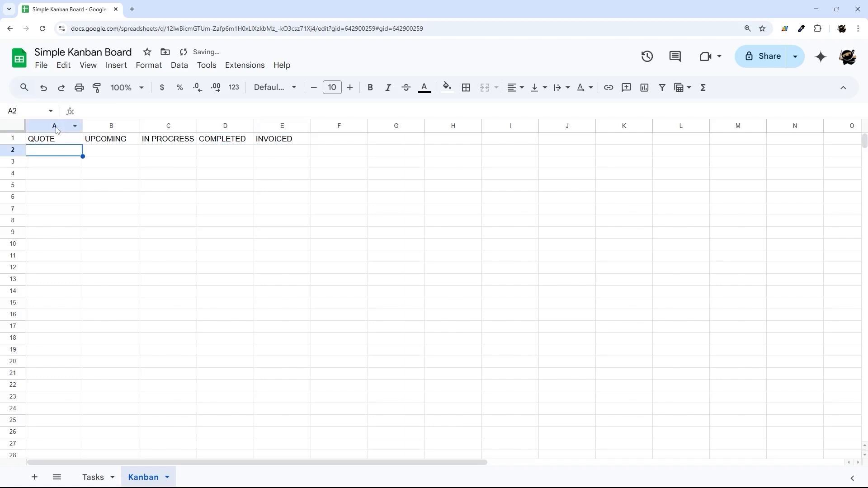
drag(59, 126, 277, 128)
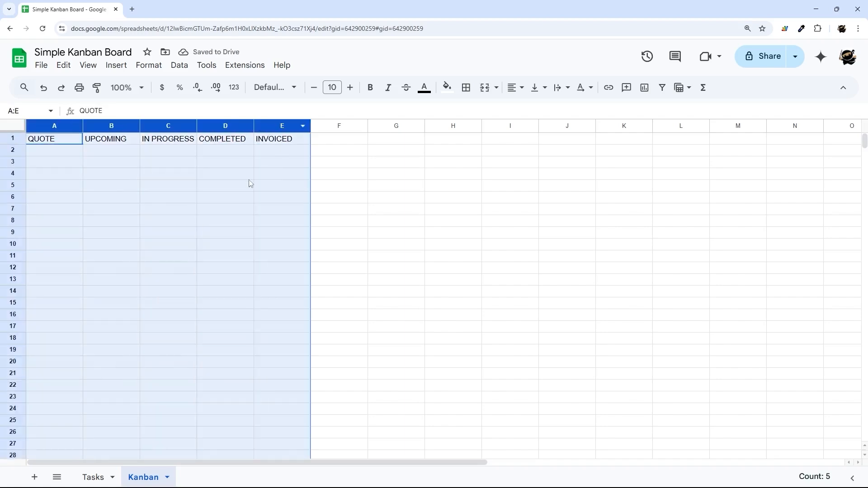
click(50, 159)
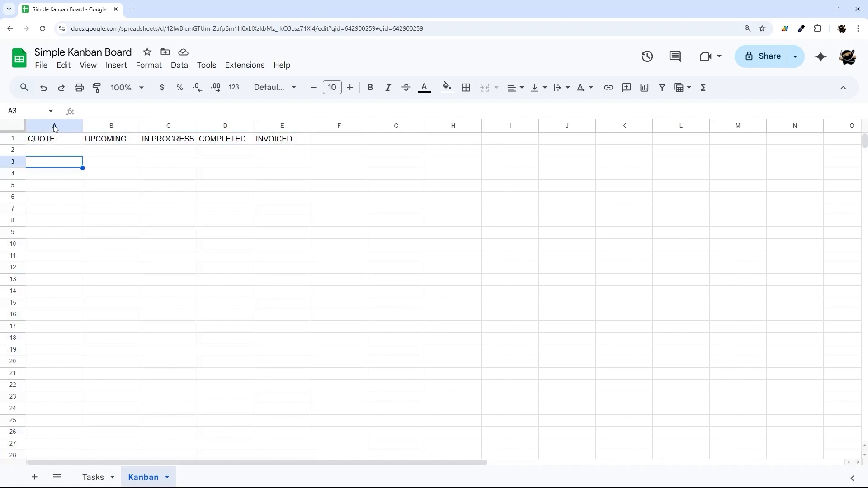
drag(56, 128, 164, 126)
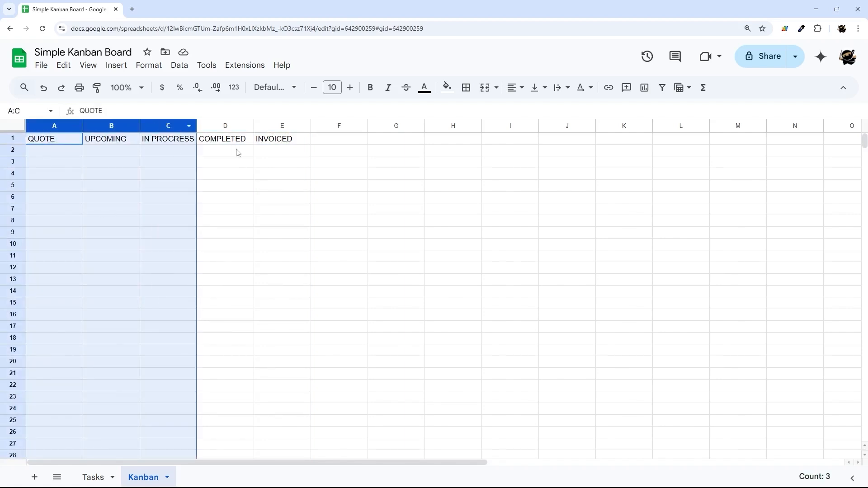
click(92, 155)
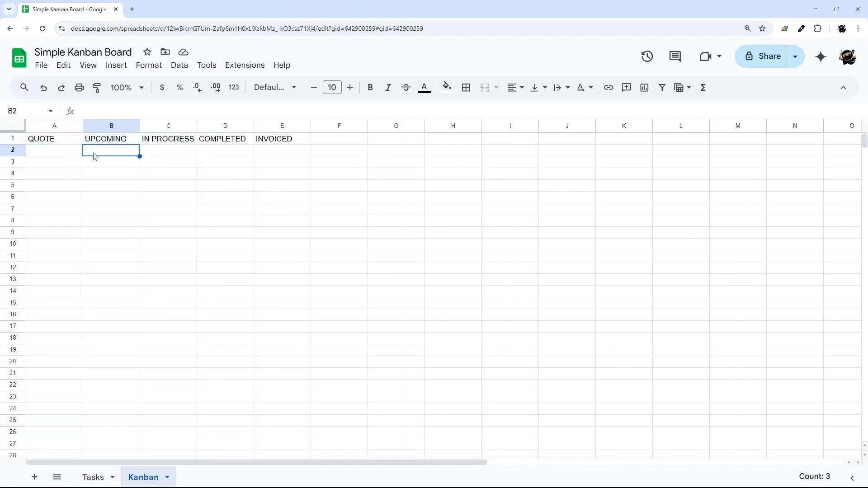
Insert an empty column before the QUOTE column and an empty row above the stage headings.
right_click(53, 129)
click(78, 183)
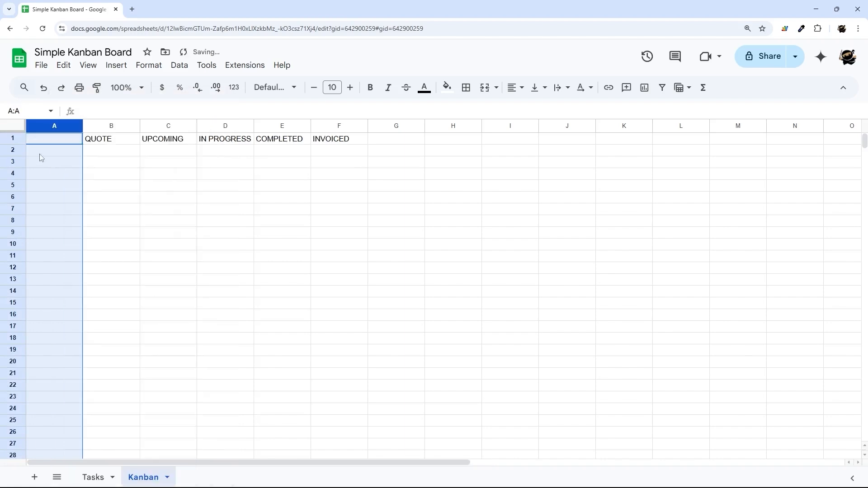
right_click(21, 139)
mouse_move(78, 209)
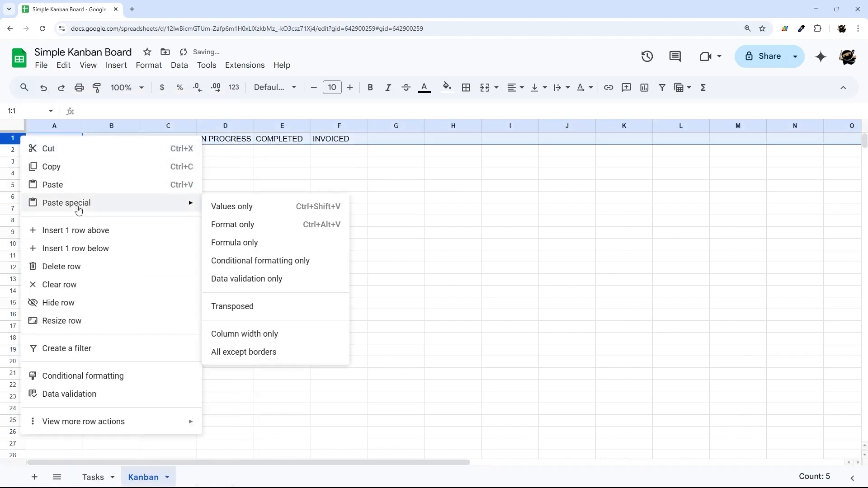
click(93, 229)
Resize the empty column A to a width of 20 pixels.
right_click(55, 128)
click(128, 268)
text(20)
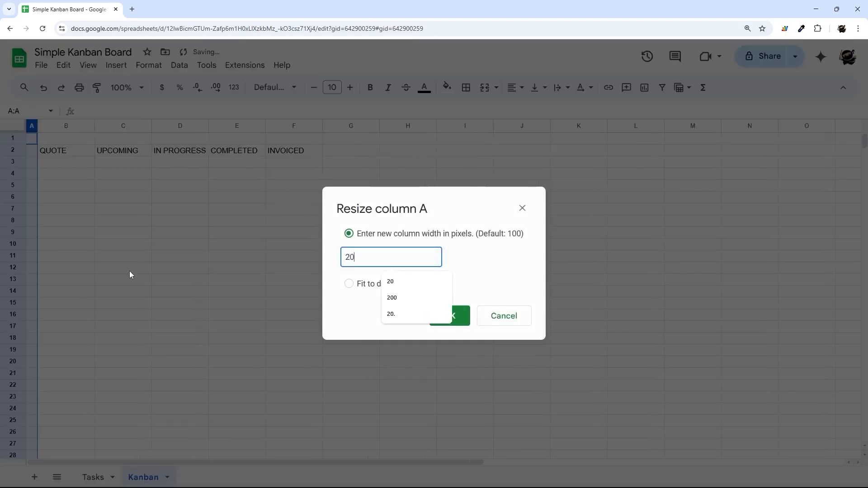
key(Return)
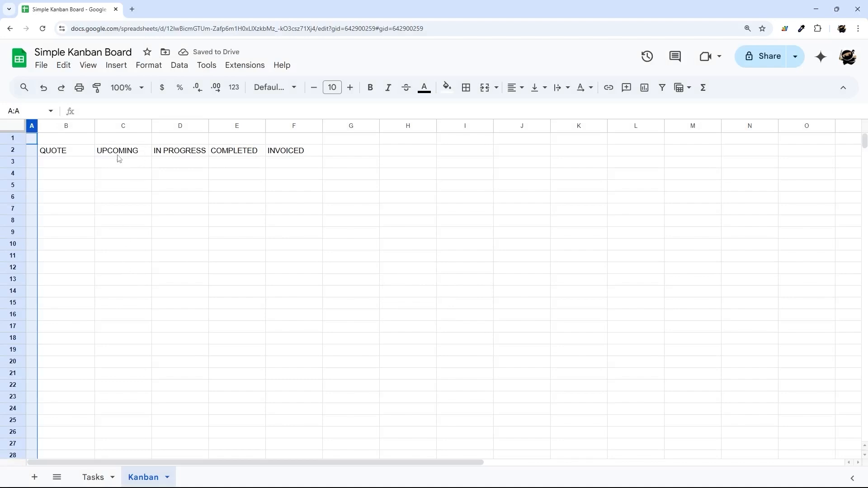
Resize stage columns B to F to 200 pixels each and center their contents horizontally.
click(84, 189)
drag(54, 128, 371, 128)
click(341, 162)
drag(298, 128, 64, 126)
right_click(78, 126)
click(127, 271)
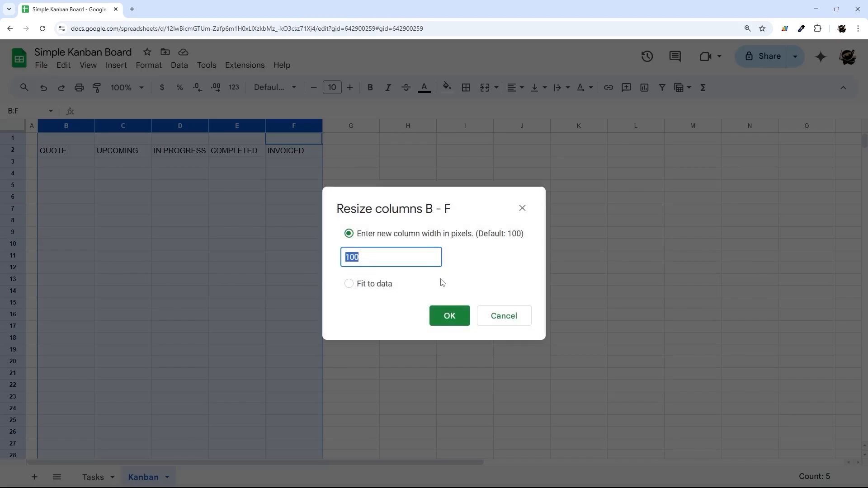
text(200)
key(Return)
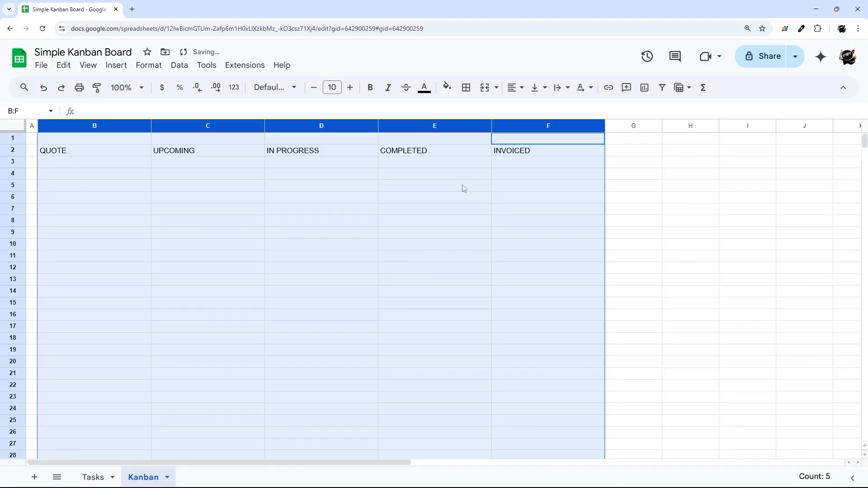
click(514, 87)
click(531, 109)
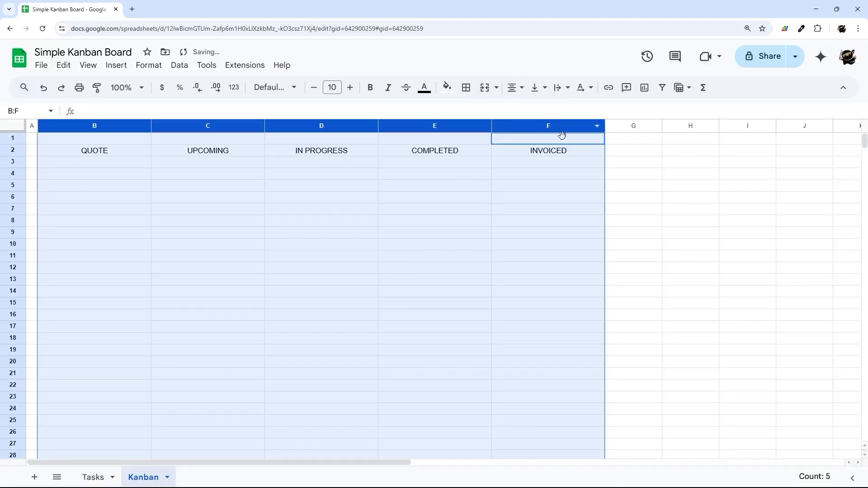
Resize column G, next to the INVOICED column, to a width of 20 pixels.
click(634, 126)
right_click(634, 126)
click(663, 270)
text(20)
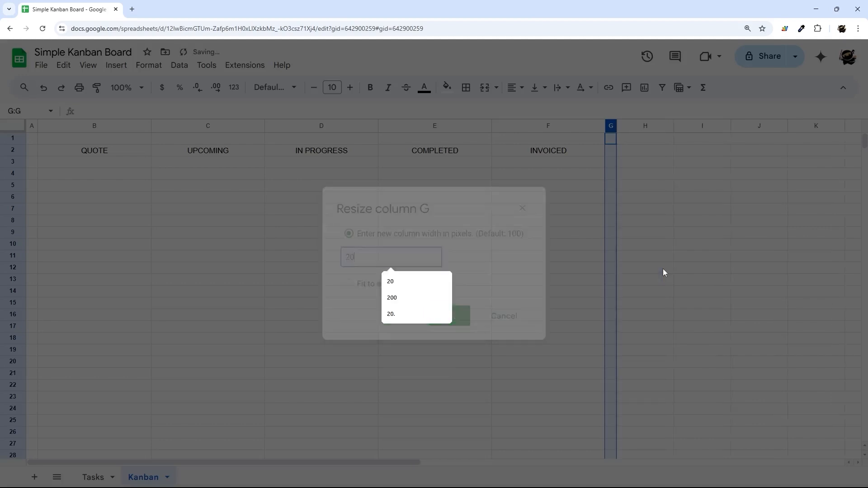
key(Return)
Delete the unused columns H to AA from the Kanban sheet.
click(581, 232)
drag(644, 126, 866, 134)
right_click(303, 125)
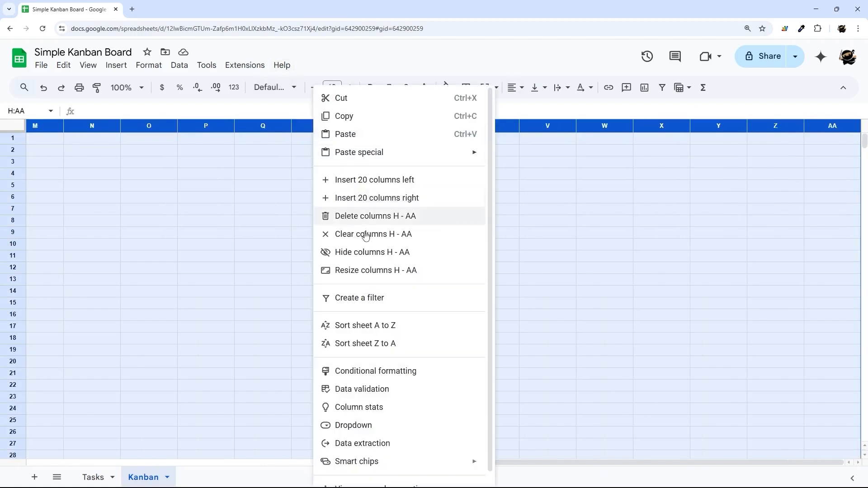
click(366, 216)
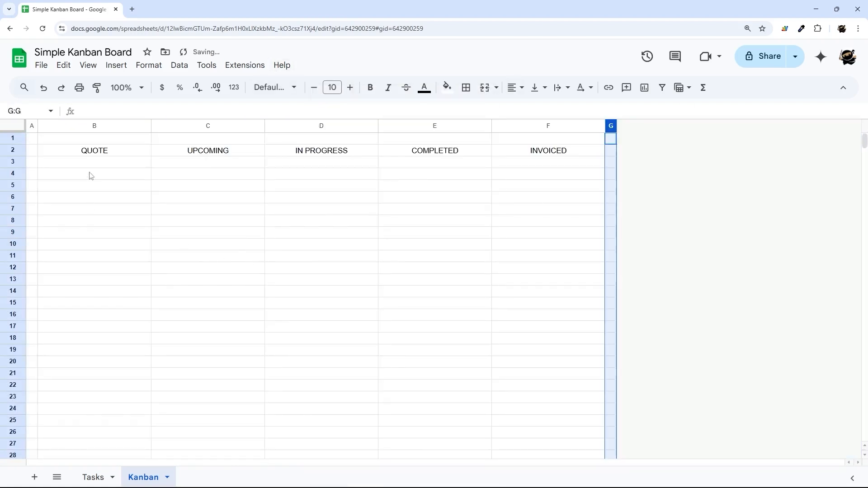
Add another new sheet to the spreadsheet and name it Settings.
click(34, 477)
right_click(188, 478)
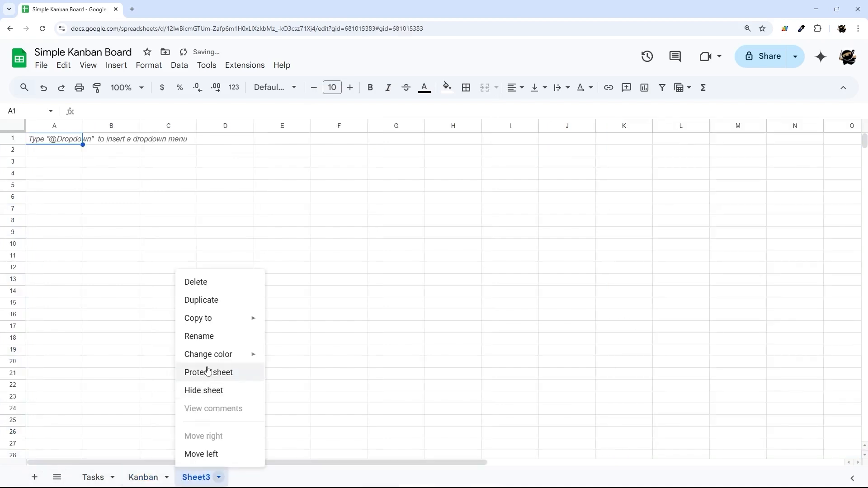
click(209, 344)
text(Settings)
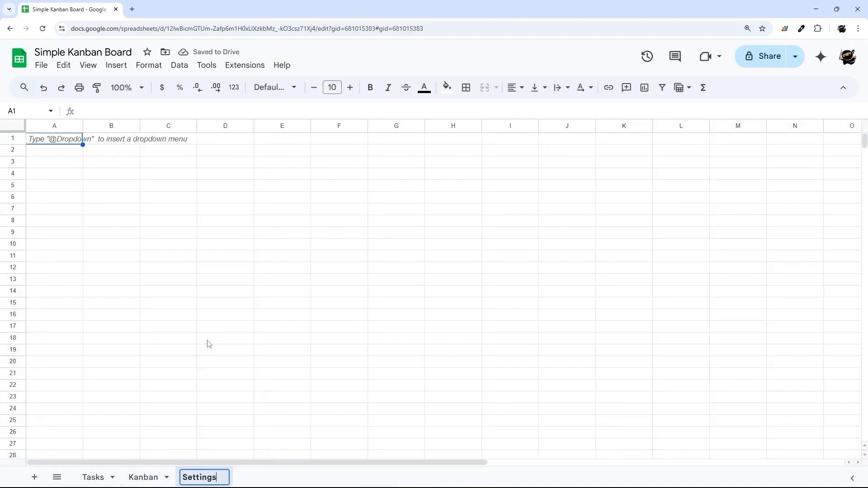
key(Return)
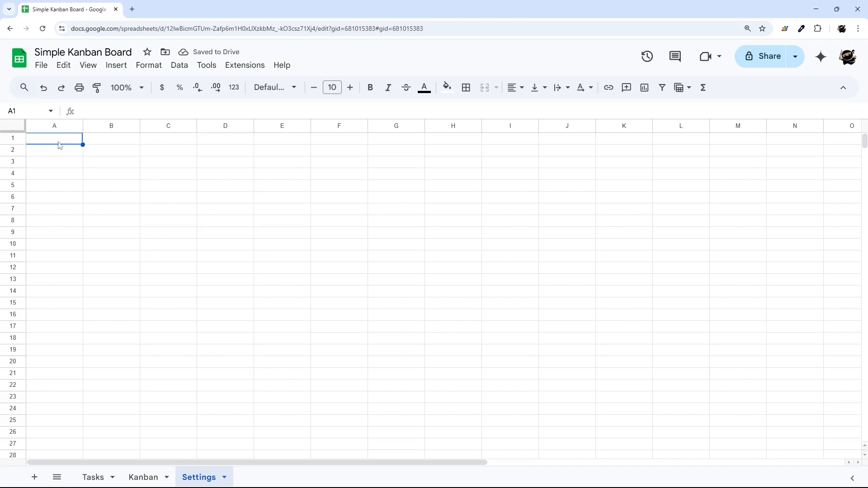
Review the Tasks sheet and the Kanban stage headings in B2:F2, and return to column A of the Settings sheet.
drag(58, 145, 59, 236)
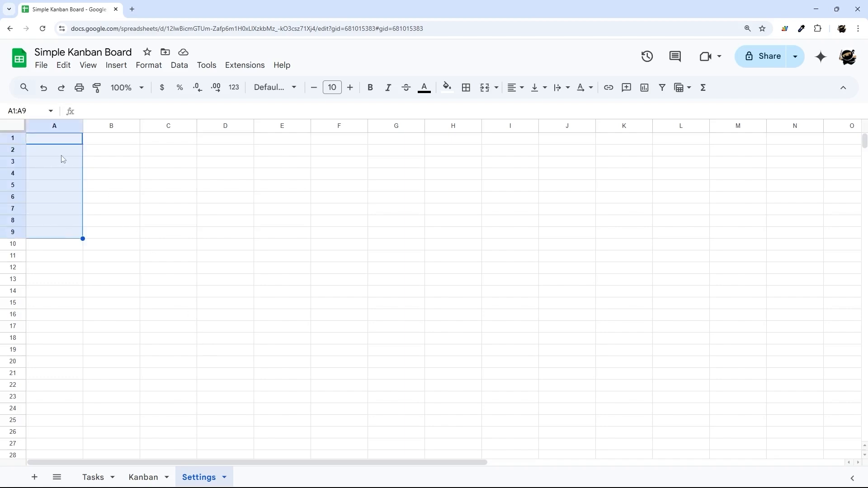
click(92, 478)
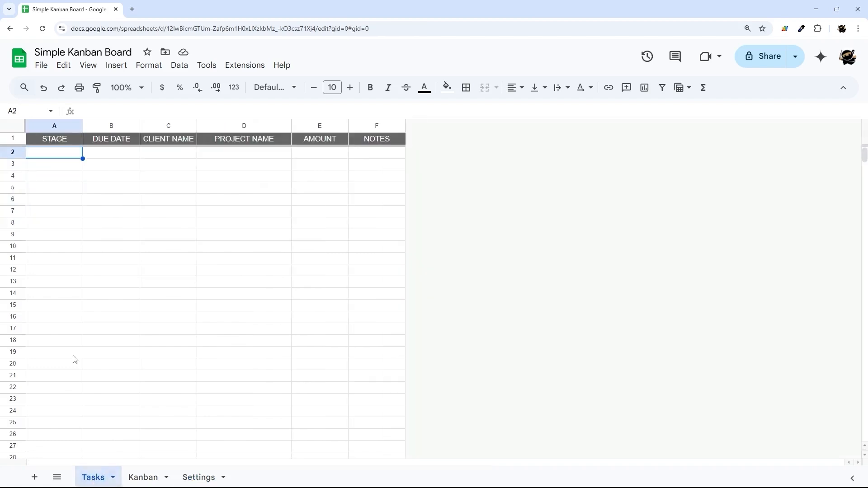
click(141, 475)
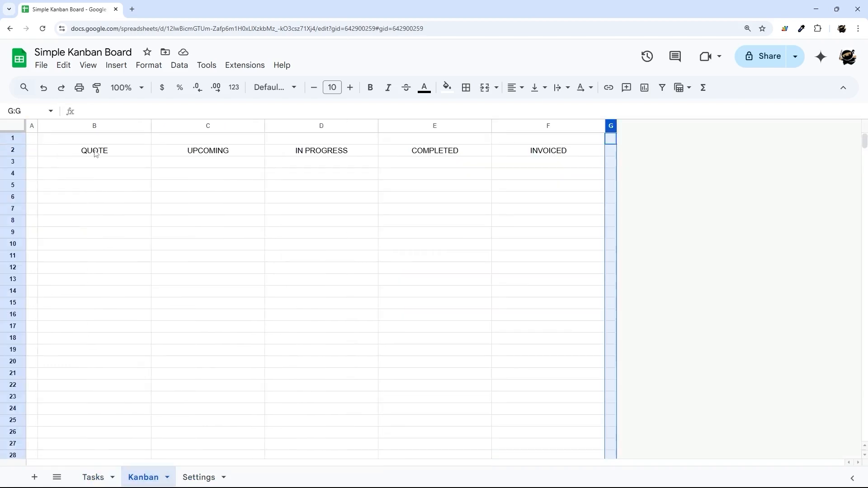
drag(96, 154, 556, 155)
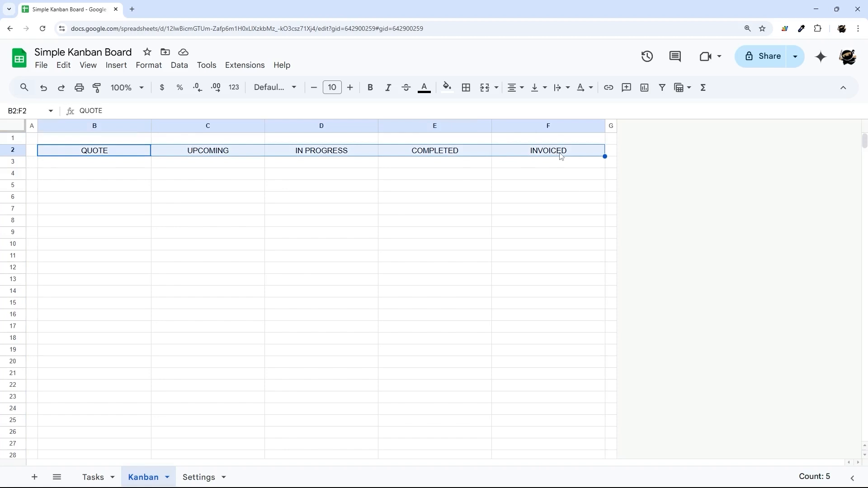
drag(554, 128, 115, 126)
click(198, 480)
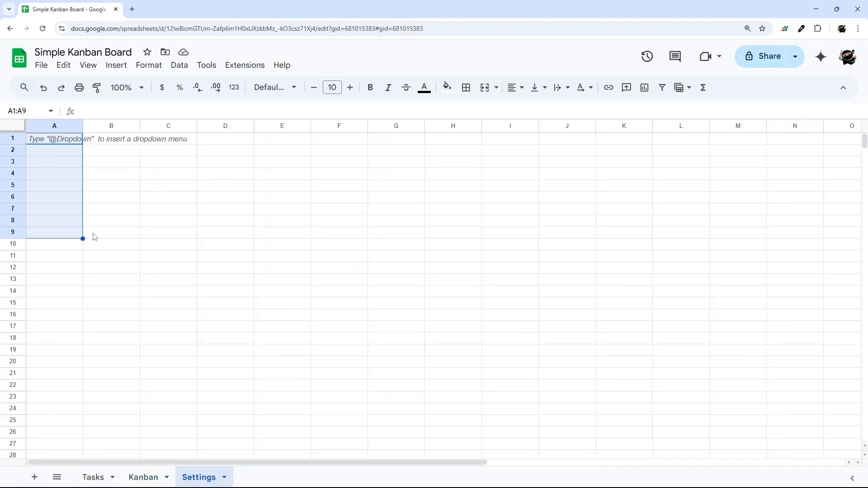
drag(55, 152, 54, 235)
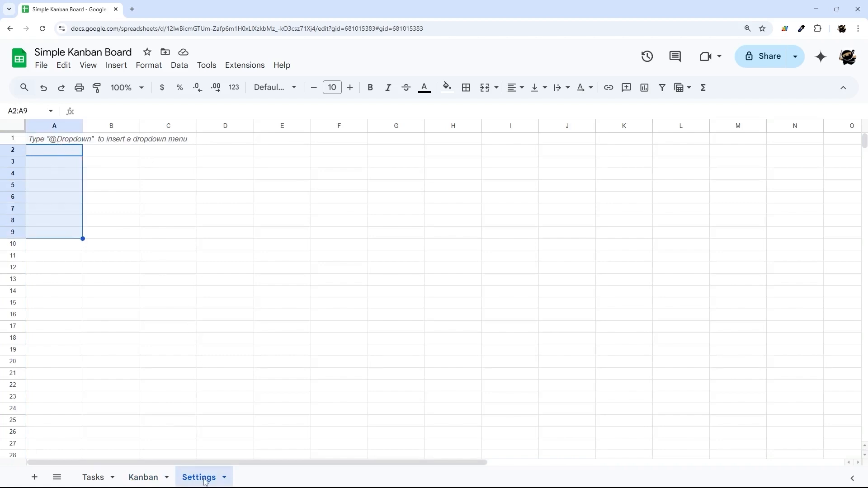
Check the stage headings on the Kanban sheet, and enter QUOTE in A2 and UPCOMING in A3 of the Settings sheet.
click(151, 478)
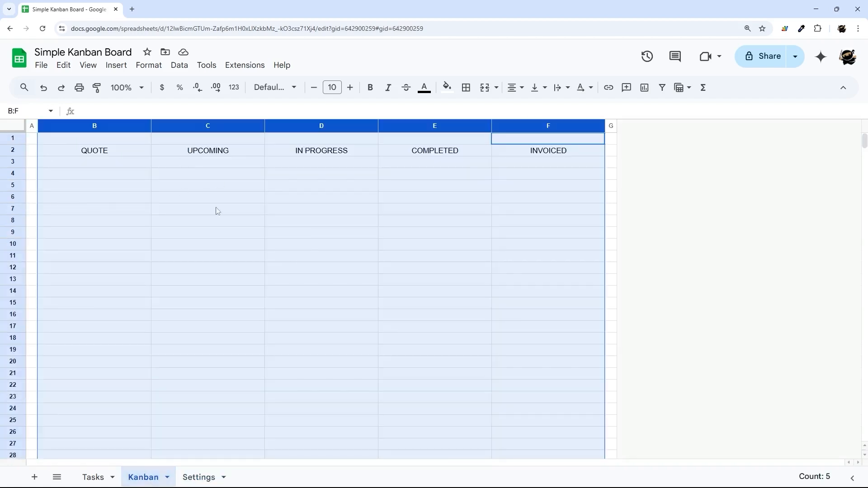
click(199, 477)
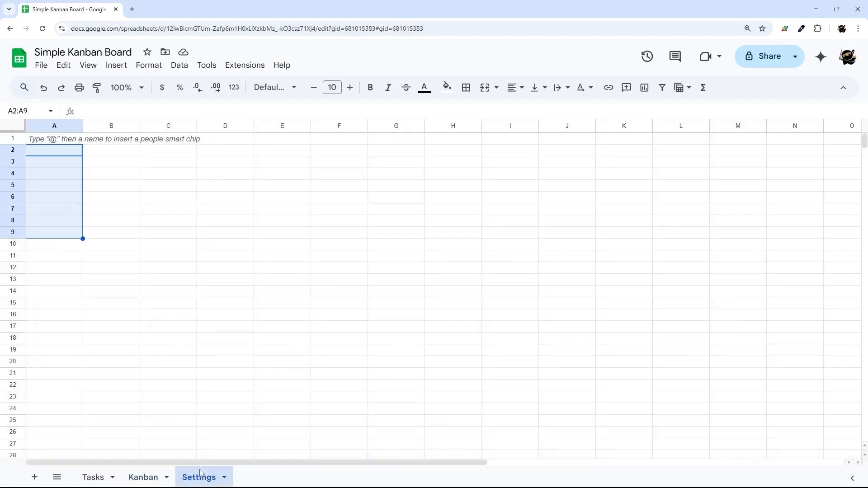
click(70, 156)
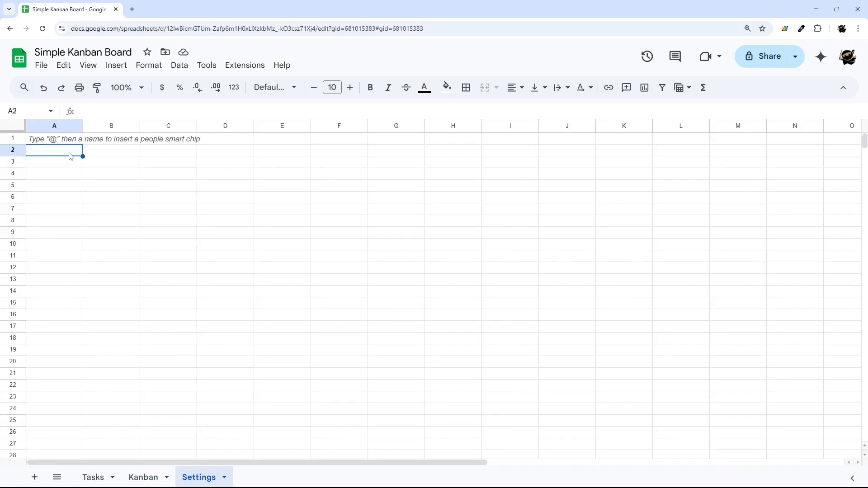
text(QUOTE)
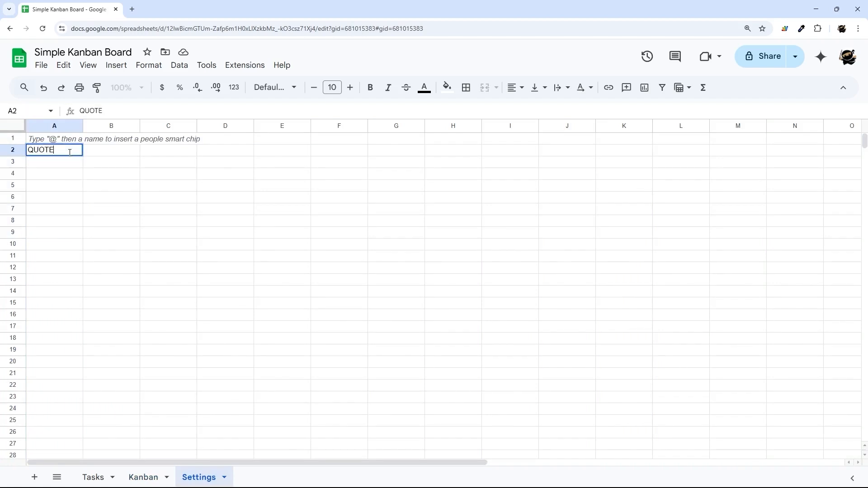
key(Return)
text(UP)
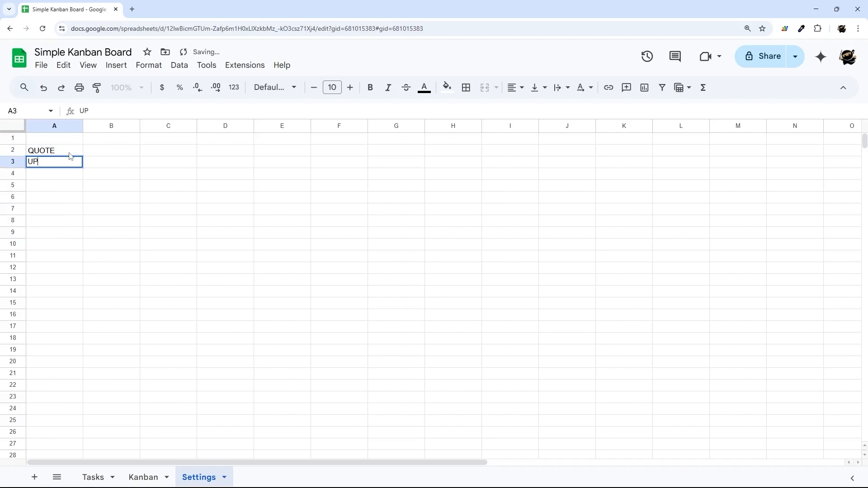
text(COMING)
key(Return)
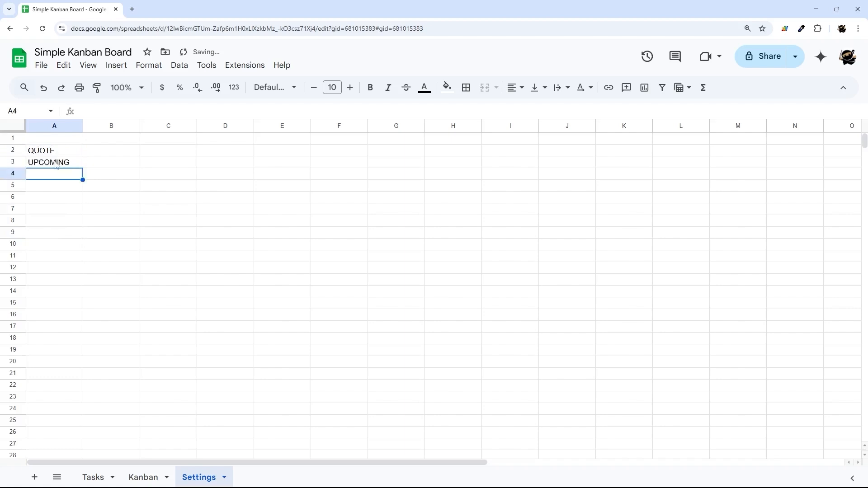
Move UPCOMING to B1 and QUOTE to A1 so the Settings stages run across the first row.
click(56, 163)
key(ctrl+x)
click(88, 141)
key(ctrl+v)
click(67, 151)
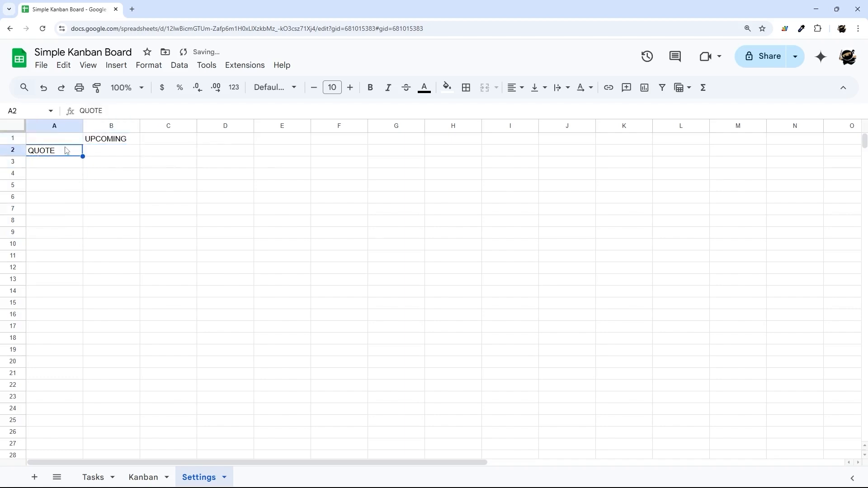
key(ctrl+c)
click(67, 139)
key(ctrl+v)
click(155, 139)
click(71, 155)
key(Delete)
Enter the remaining stages IN PROGRESS, COMPLETED, INVOICED and PAID in cells C1 to F1.
key(Up)
key(Right)
key(Right)
text(IN PROGRS)
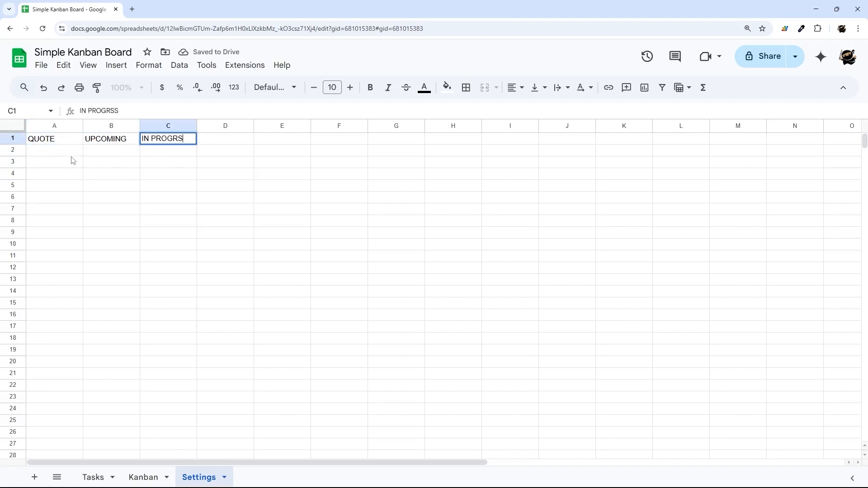
key(BackSpace)
text(ESS)
key(Tab)
text(COMPLETED)
key(Tab)
text(INVOICED)
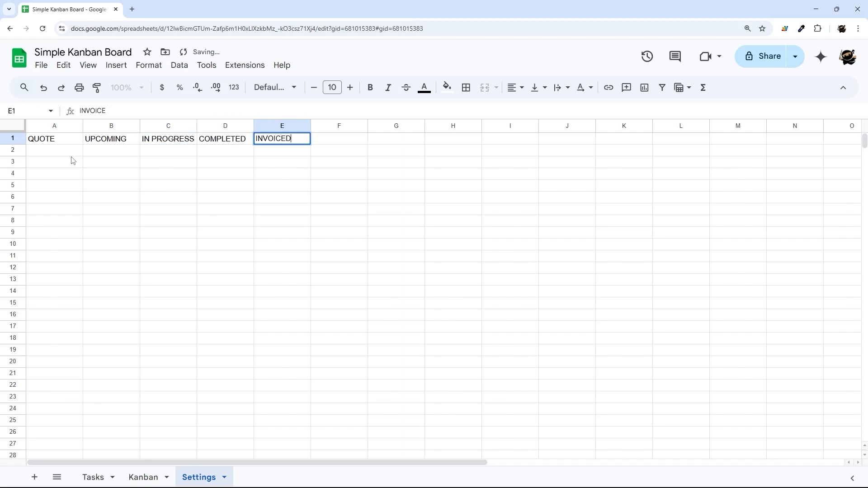
key(Tab)
text(PAID)
key(Return)
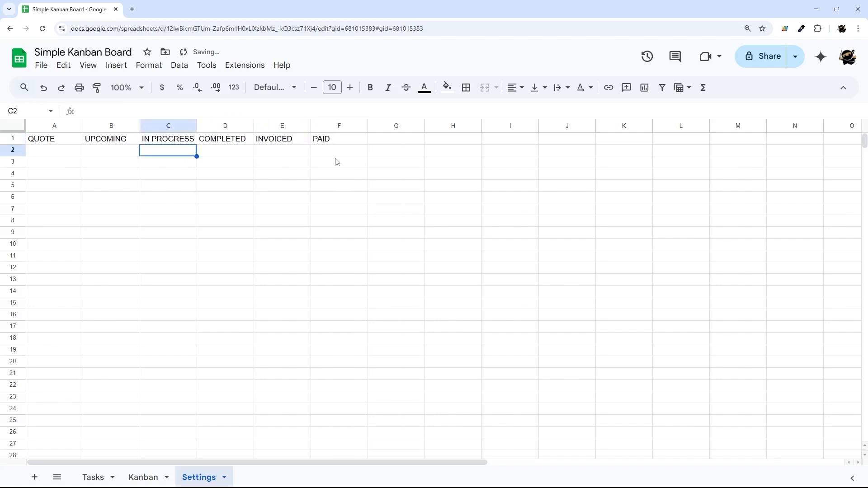
Delete the unused columns G to Z from the Settings sheet.
click(382, 126)
drag(374, 462, 731, 462)
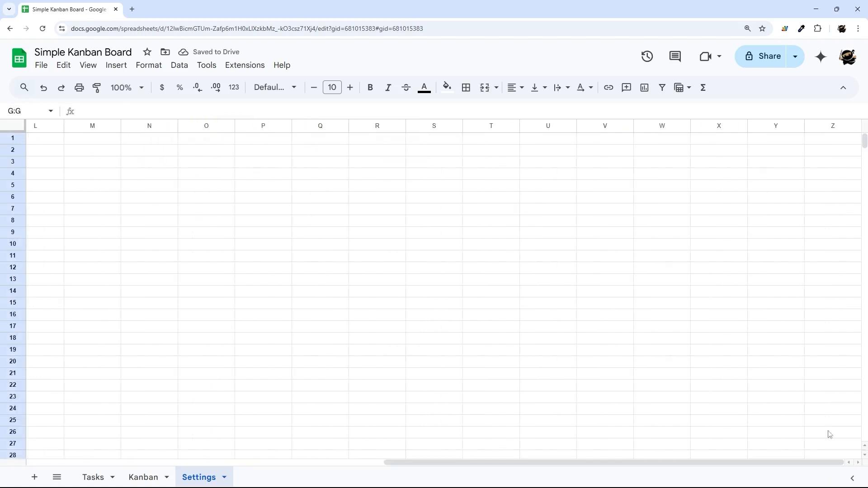
shift+click(833, 125)
right_click(833, 126)
click(715, 215)
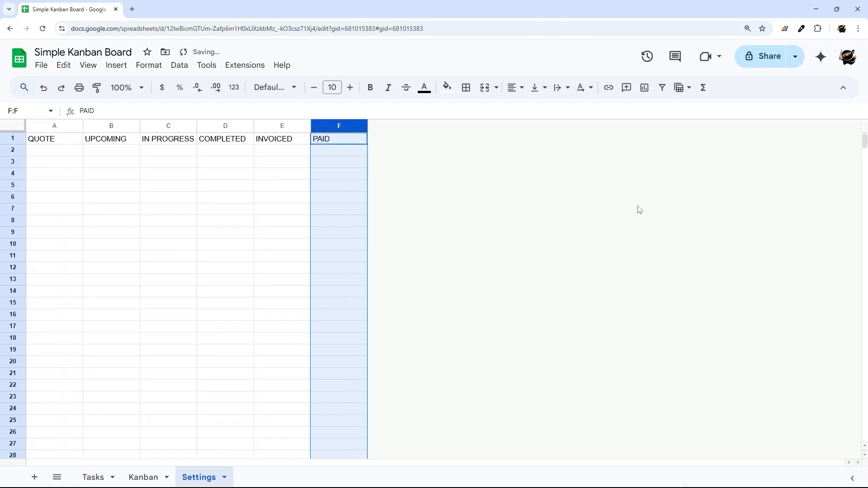
Center the stage headings in row 1 and give them a dark gray fill with white text.
click(13, 138)
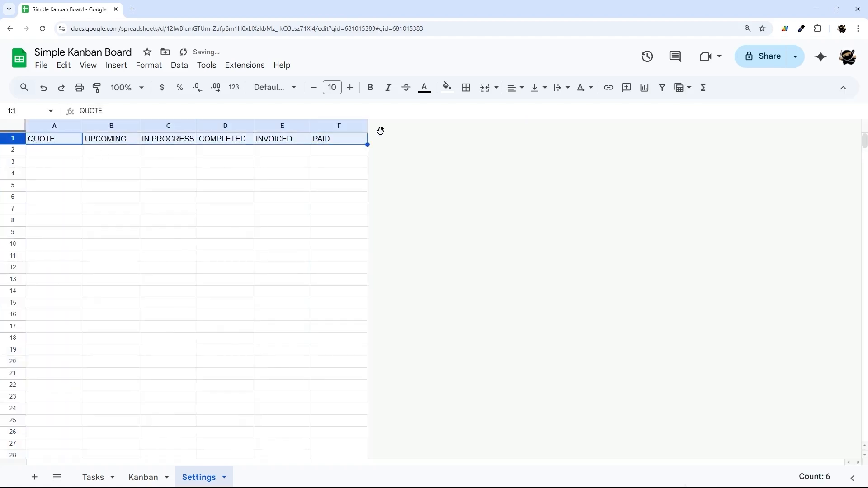
click(516, 87)
click(541, 110)
click(447, 88)
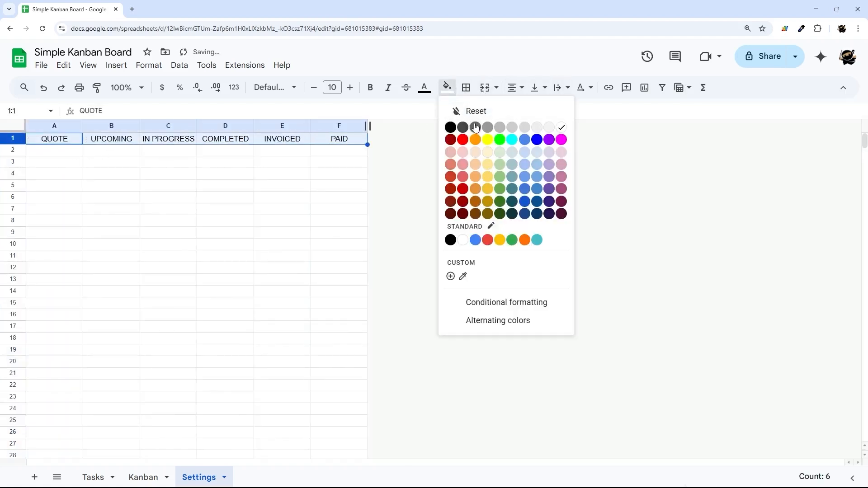
click(475, 126)
click(425, 87)
click(540, 127)
Add gray vertical borders between the stage headings in row 1.
click(466, 87)
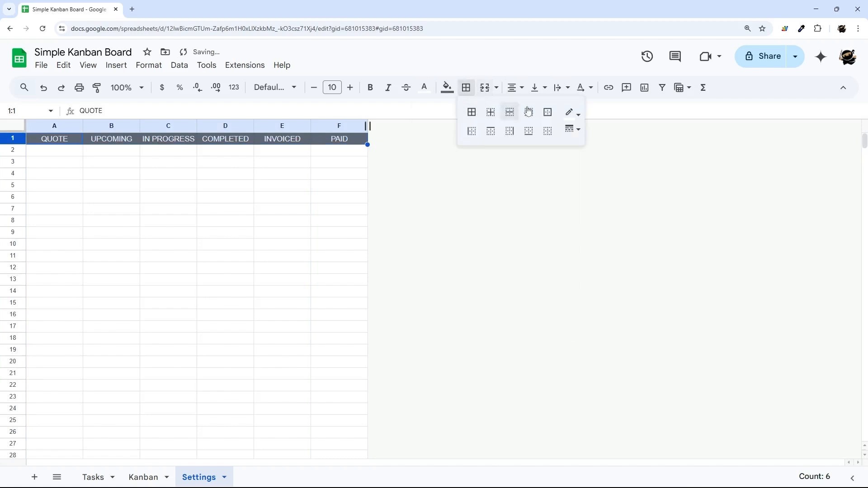
click(572, 112)
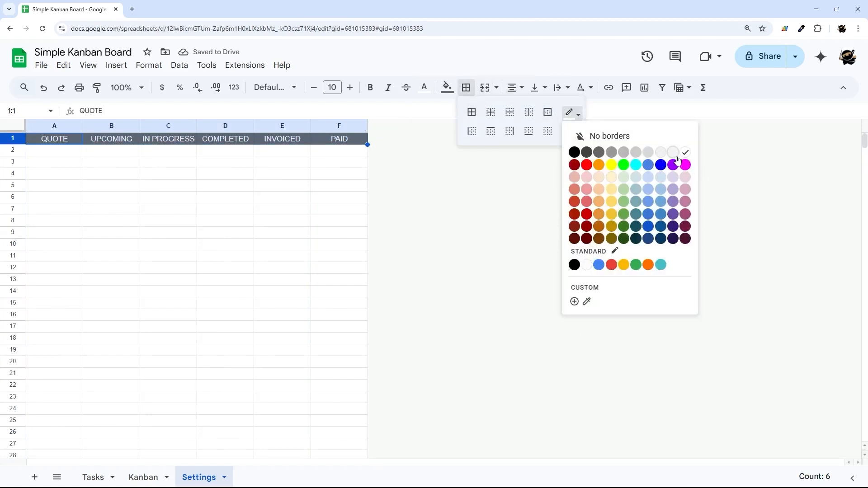
click(635, 150)
click(529, 112)
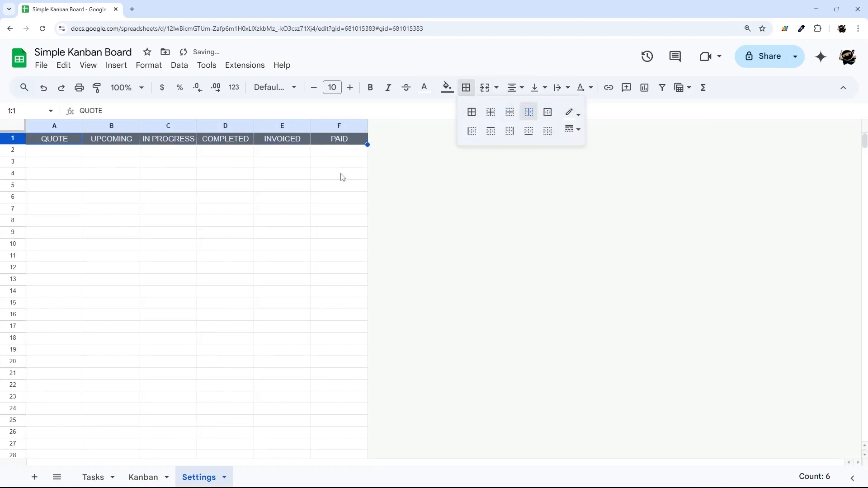
Resize columns A to F of the Settings sheet to a width of 150 pixels.
click(61, 153)
drag(77, 126, 367, 129)
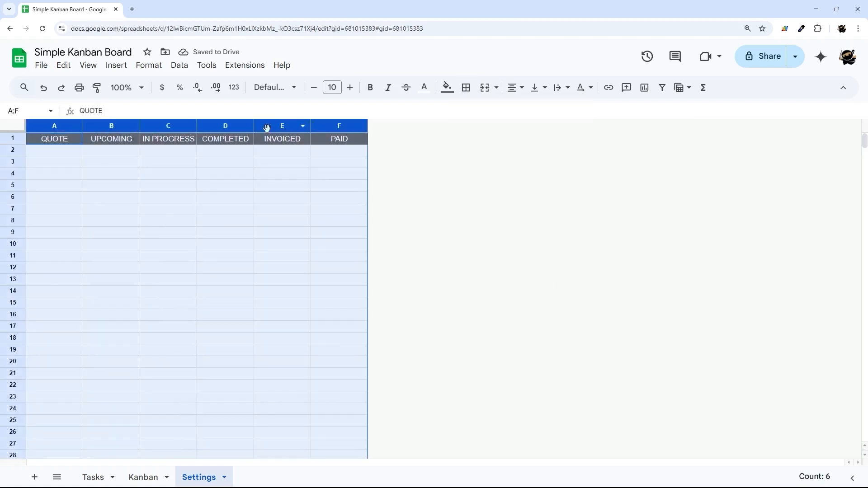
right_click(232, 128)
click(290, 265)
text(1)
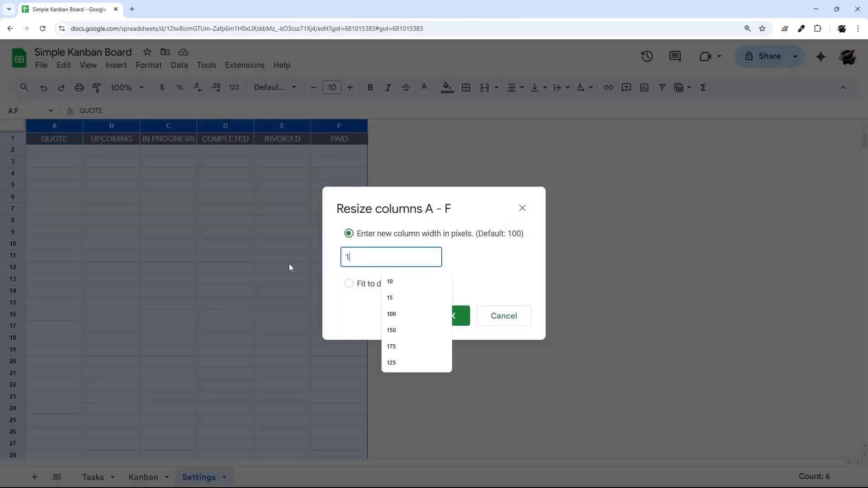
text(50)
key(Return)
drag(67, 153, 70, 306)
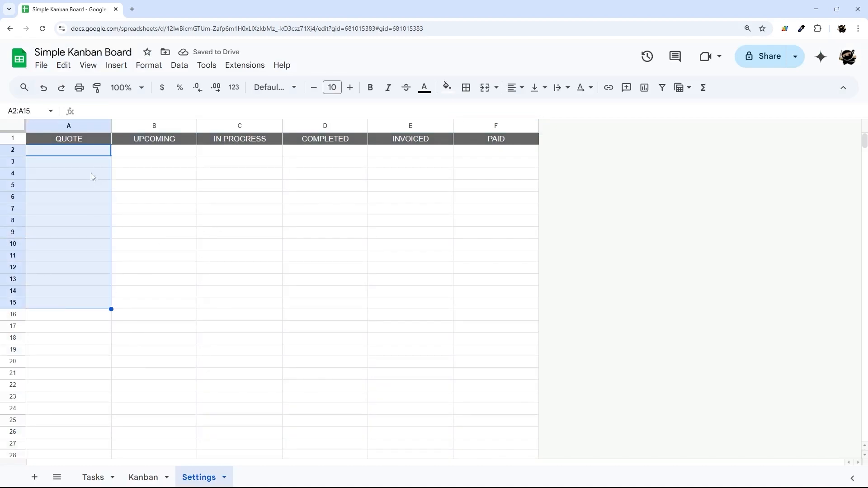
click(12, 138)
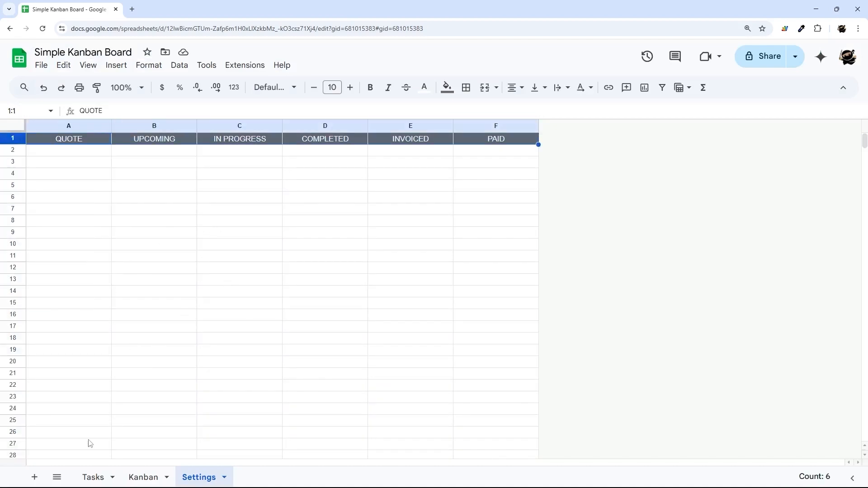
Insert a dropdown in cells A2:A12 of the STAGE column on the Tasks sheet.
click(92, 479)
click(63, 126)
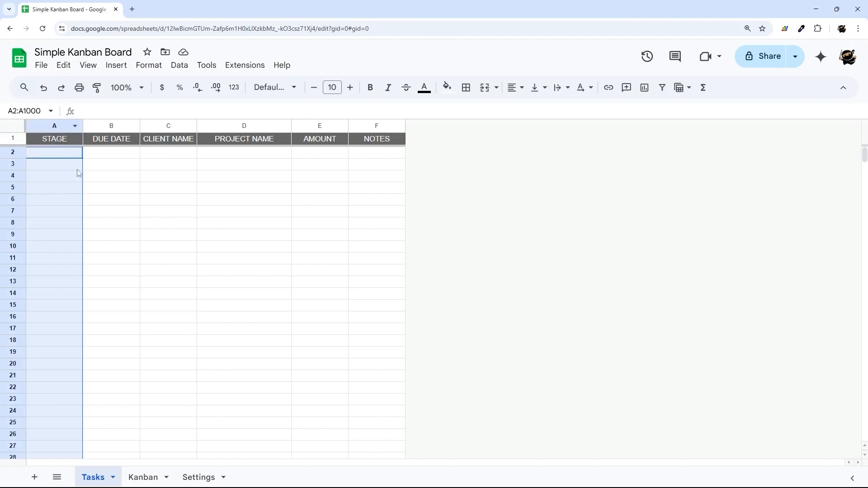
click(58, 127)
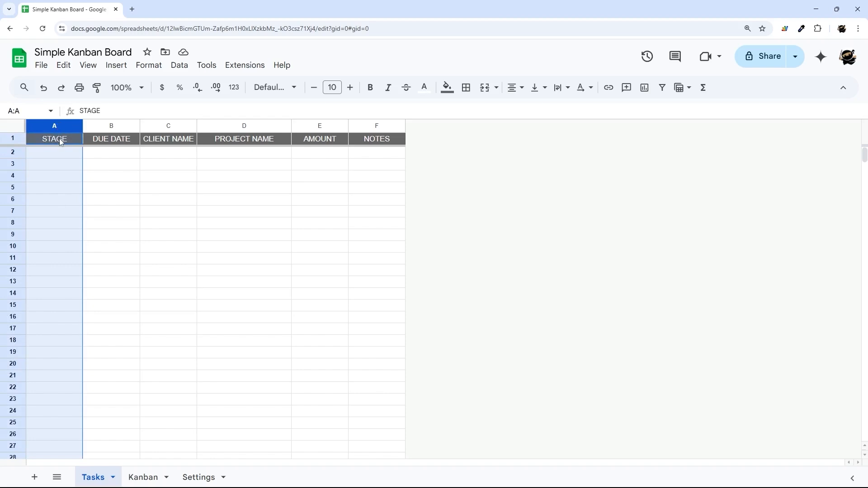
ctrl+click(60, 141)
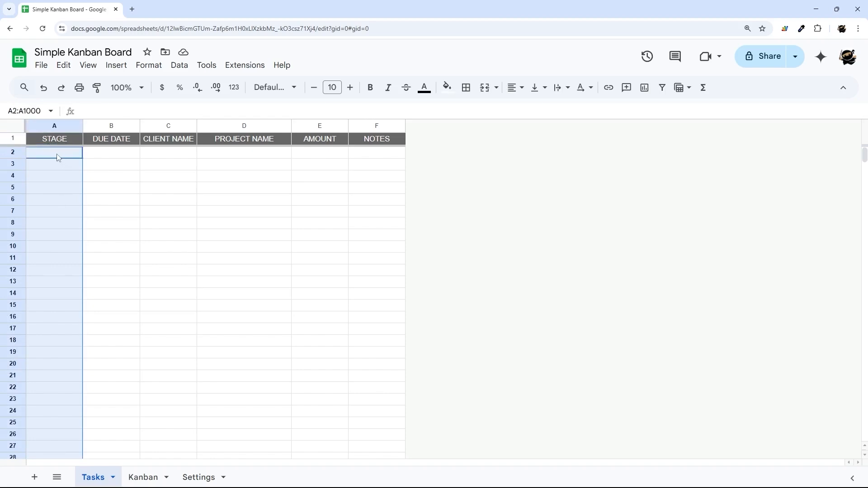
click(46, 175)
drag(58, 155, 47, 277)
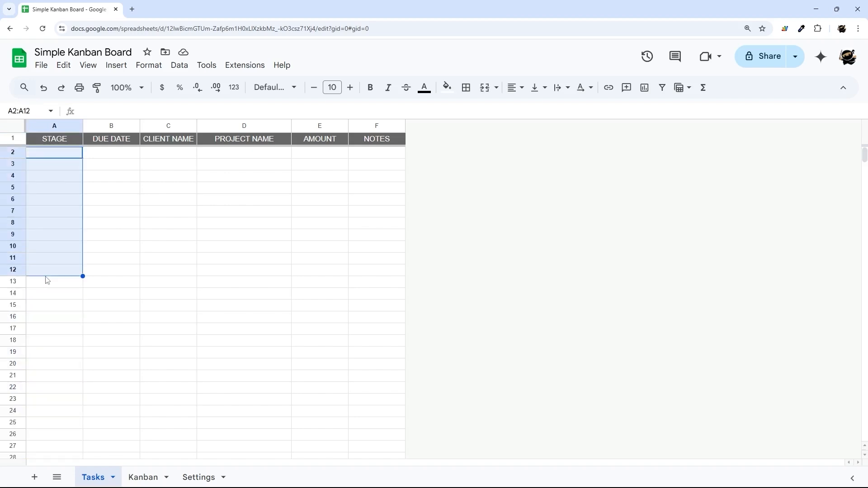
right_click(47, 223)
mouse_move(103, 444)
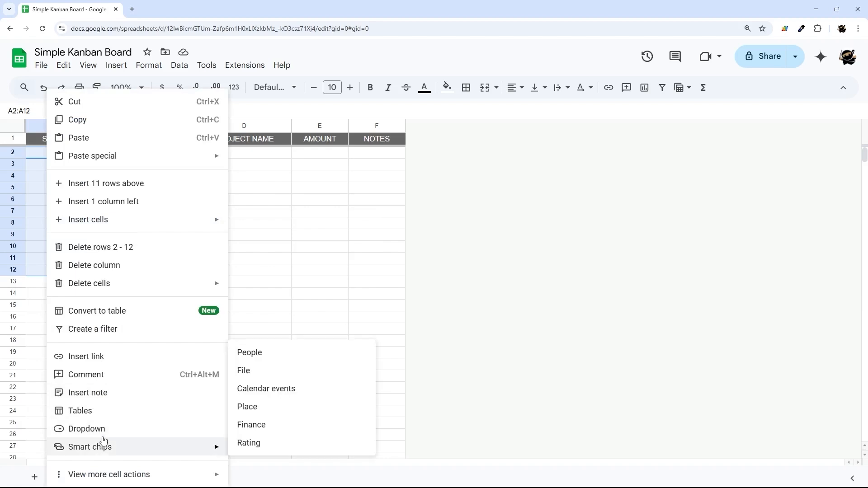
click(86, 429)
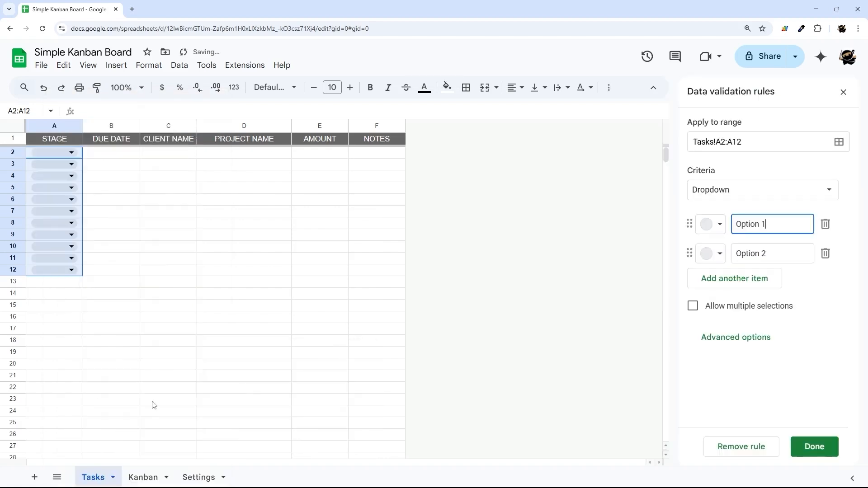
Extend the dropdown rule's range to Tasks!A2:A.
click(762, 136)
key(BackSpace)
key(BackSpace)
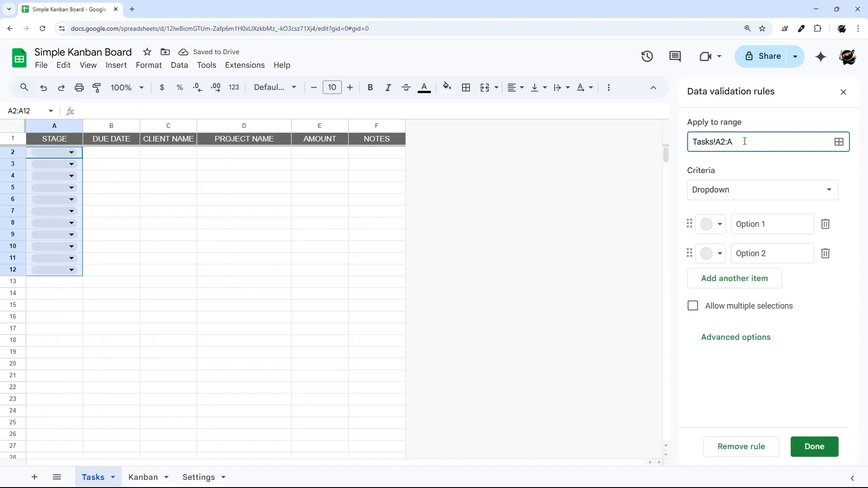
Change the rule's criteria to Dropdown (from a range) with Settings!A1:F1 as the source, and review the listed stages.
click(726, 195)
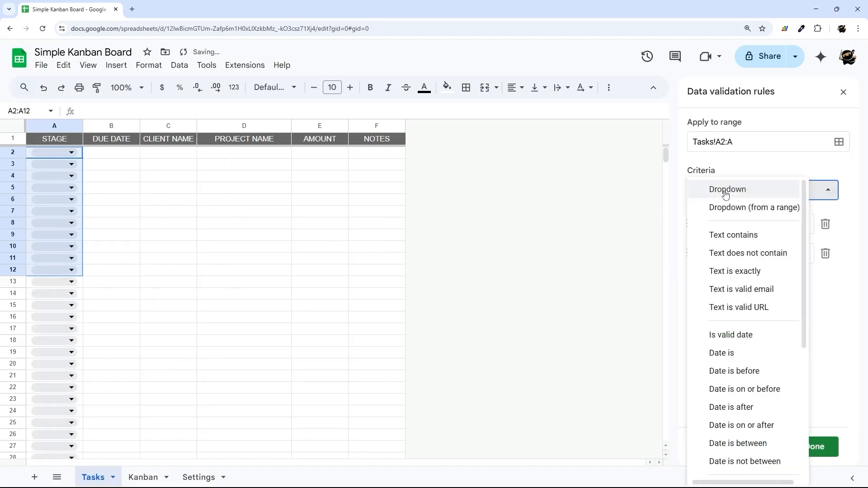
click(734, 206)
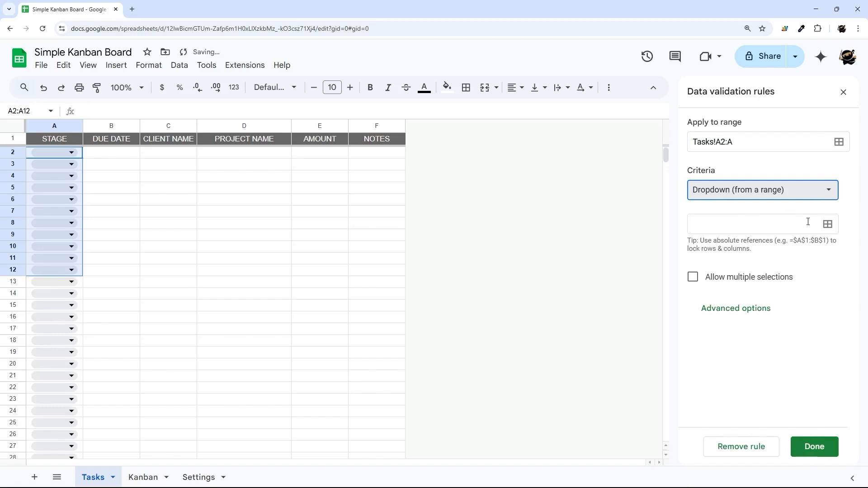
click(827, 224)
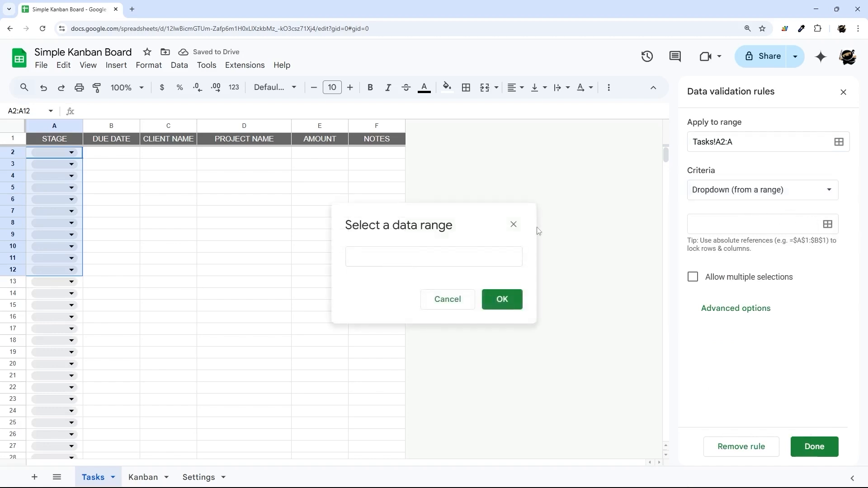
click(401, 254)
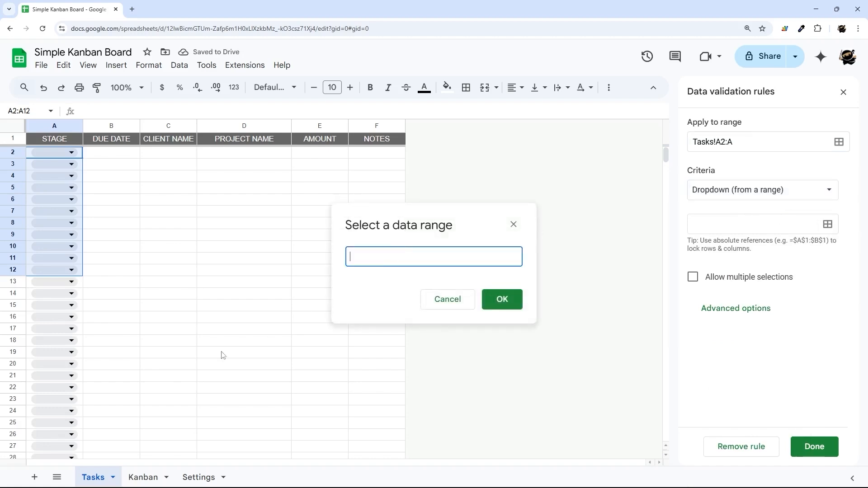
click(195, 478)
drag(68, 142, 508, 143)
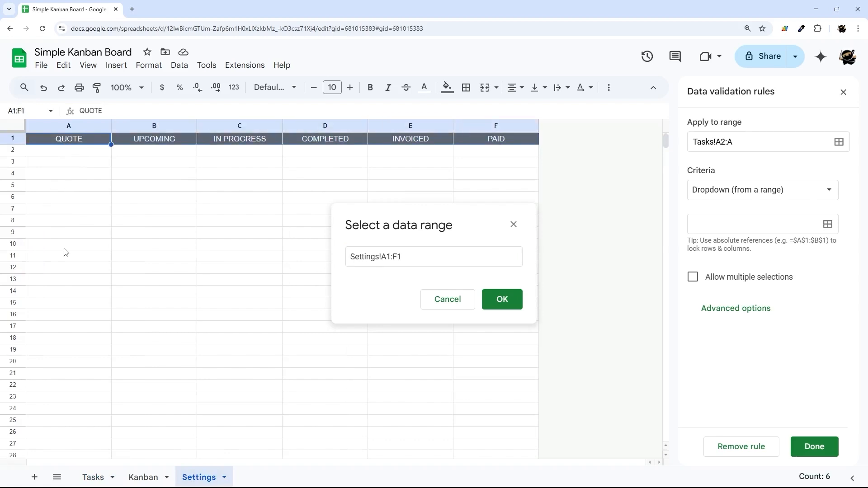
click(504, 301)
scroll(823, 304, down, 2)
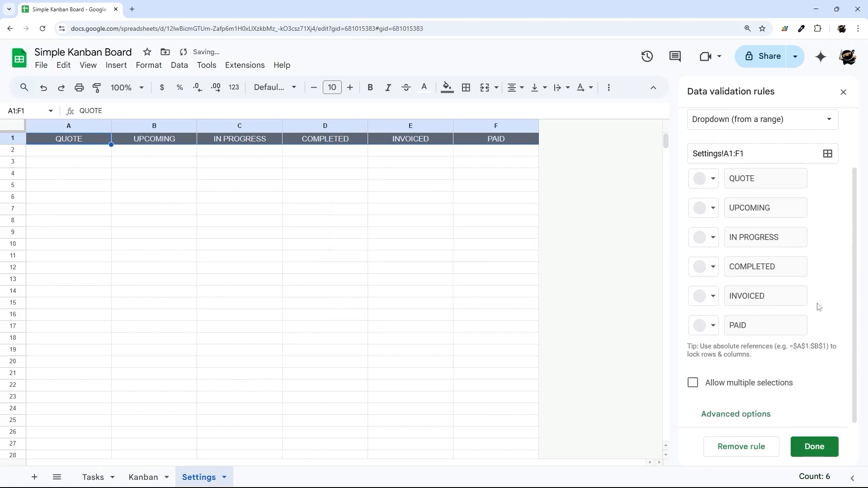
scroll(801, 389, up, 2)
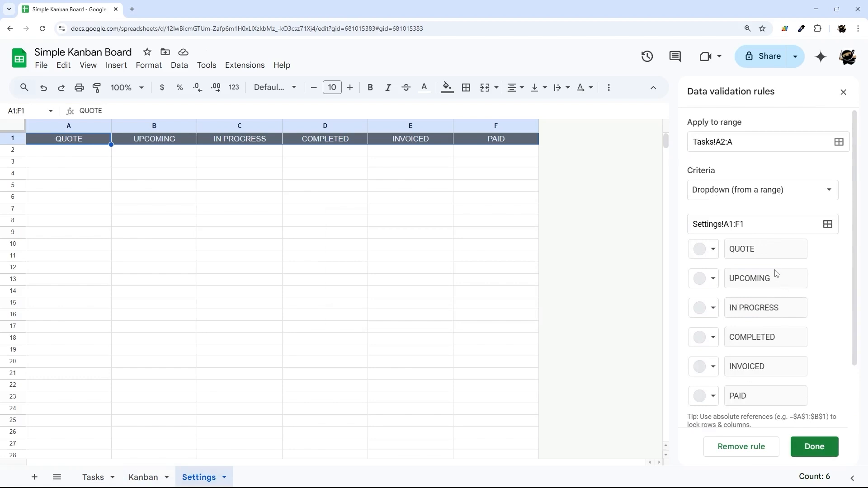
Colour the dropdown options QUOTE light purple, UPCOMING light grey-blue and IN PROGRESS light blue.
click(716, 249)
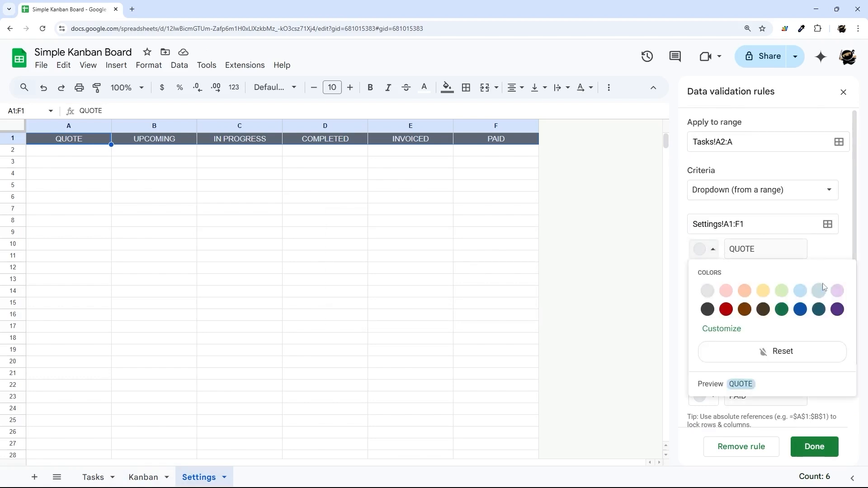
click(837, 291)
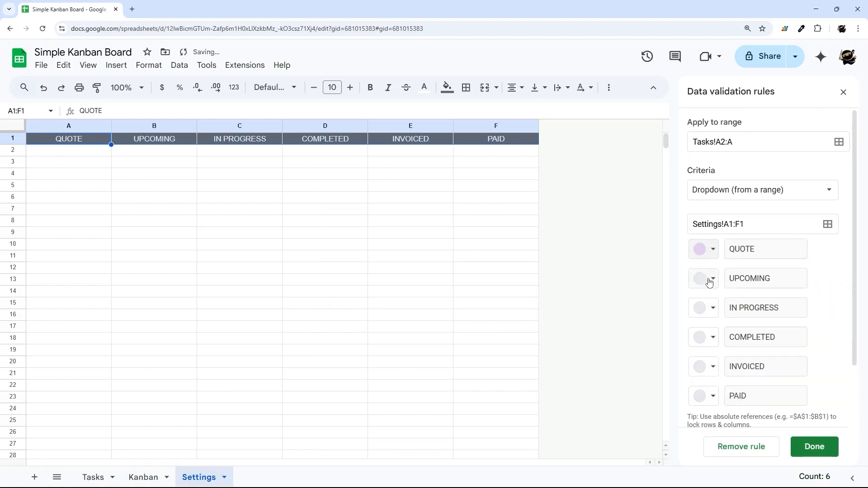
click(709, 282)
click(818, 320)
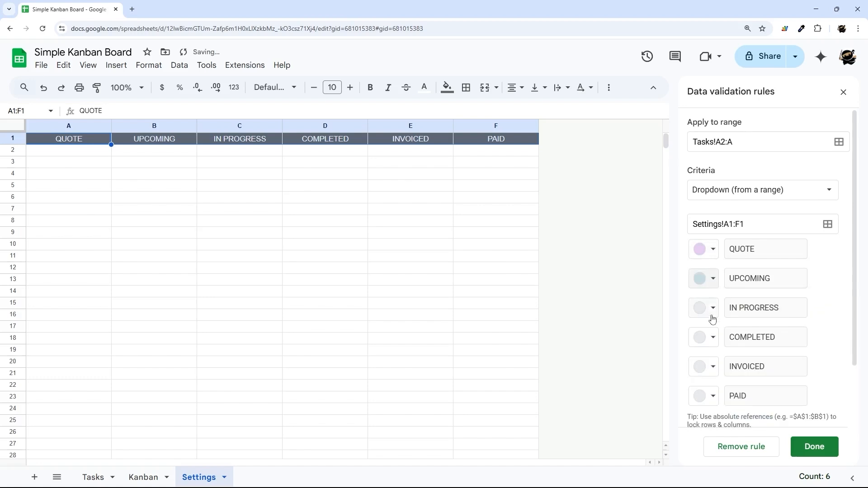
click(712, 313)
click(804, 348)
Colour the options COMPLETED light green, INVOICED light yellow and PAID light grey, and finish the dropdown rule.
scroll(712, 322, down, 1)
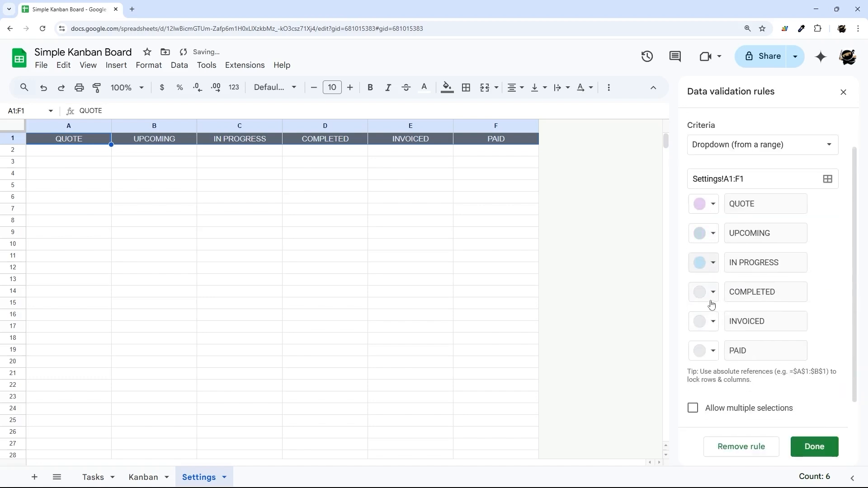
click(712, 298)
click(764, 334)
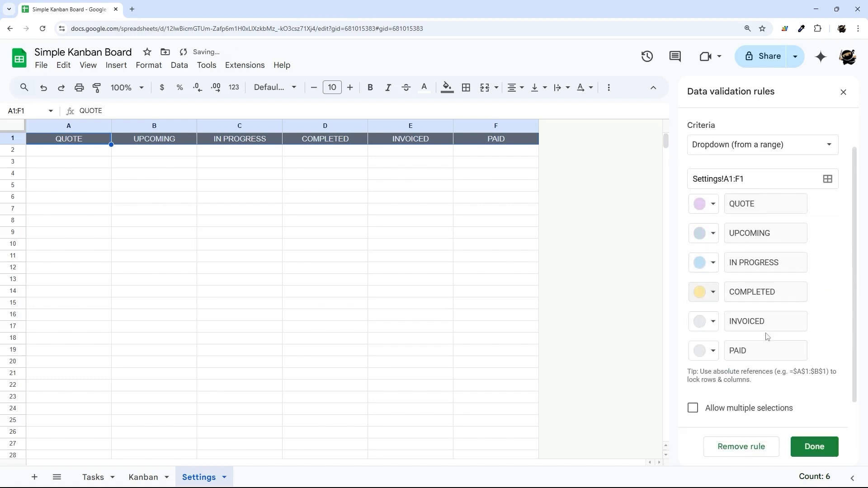
click(699, 294)
click(781, 334)
click(715, 322)
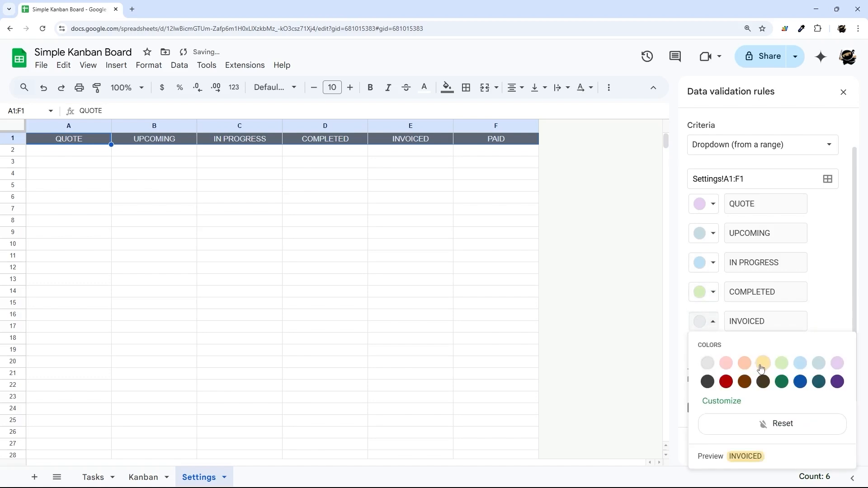
click(763, 360)
click(717, 353)
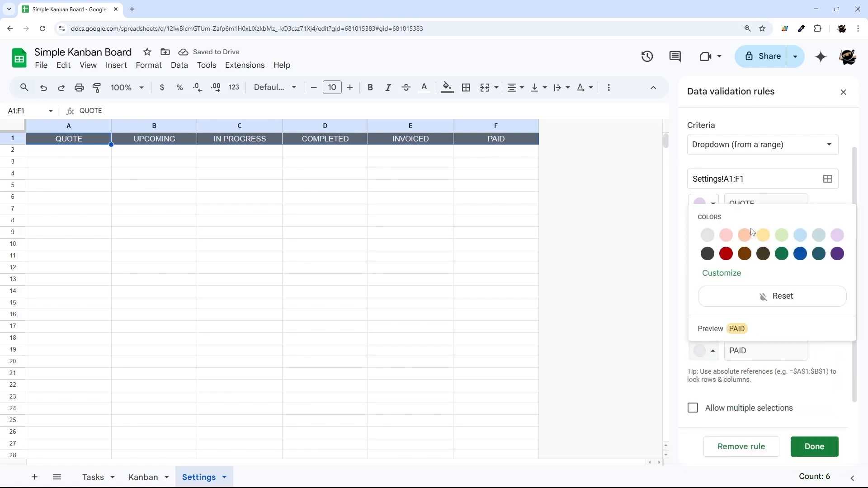
click(707, 235)
scroll(795, 382, down, 1)
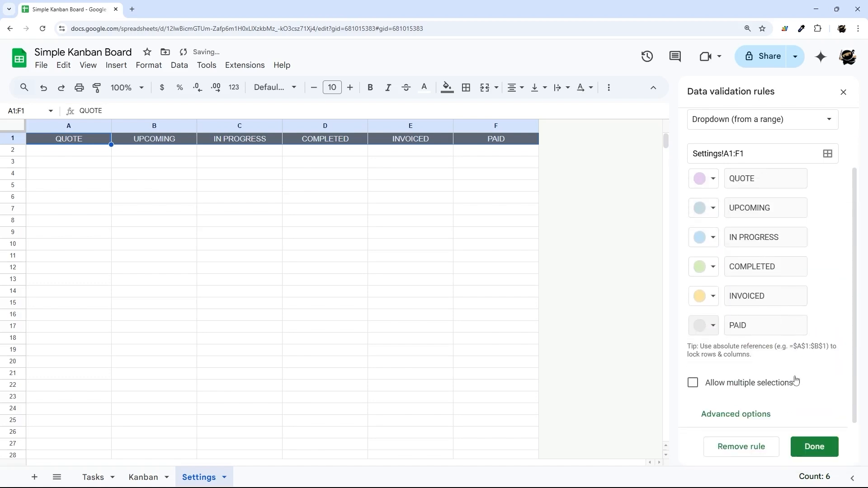
click(817, 448)
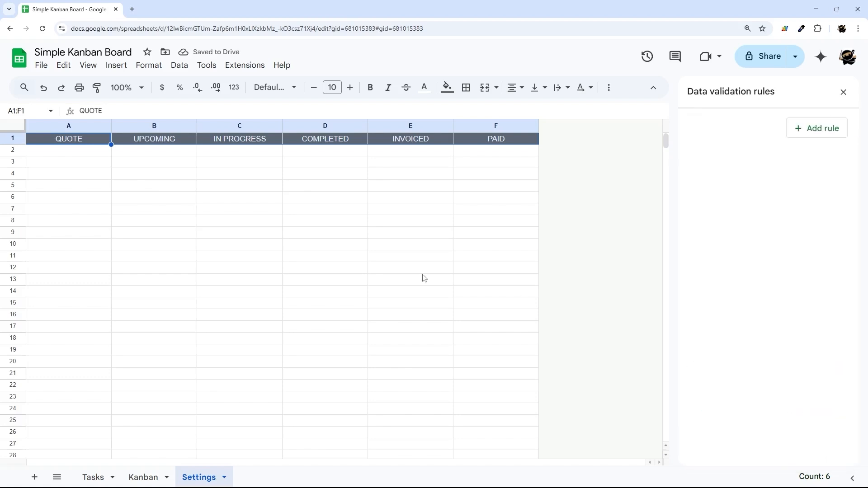
Set the stage in cell A2 of the Tasks sheet to QUOTE and widen the STAGE column.
click(93, 478)
click(73, 152)
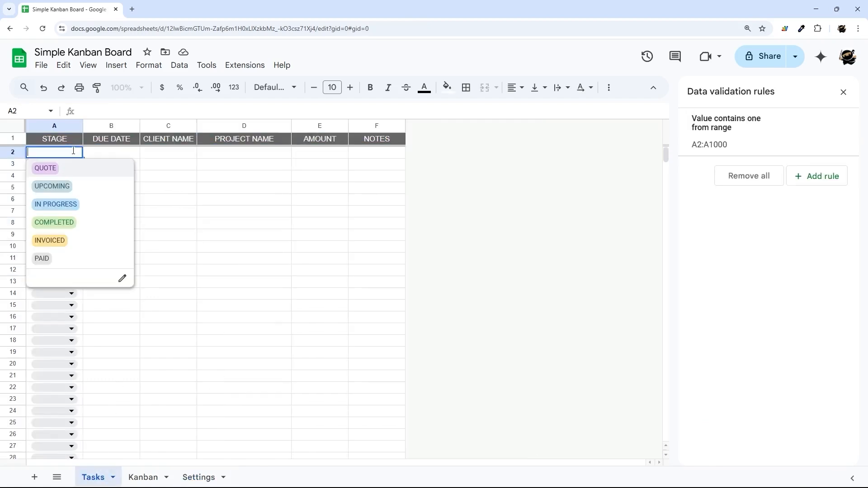
click(45, 168)
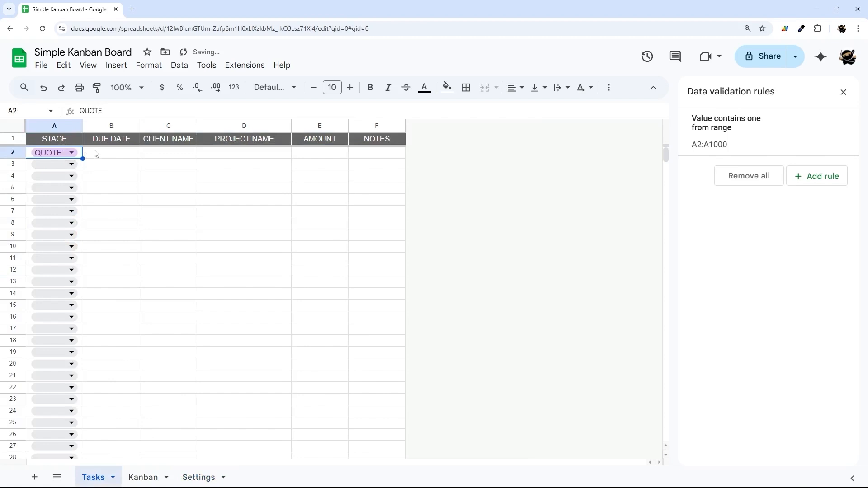
drag(84, 127, 104, 127)
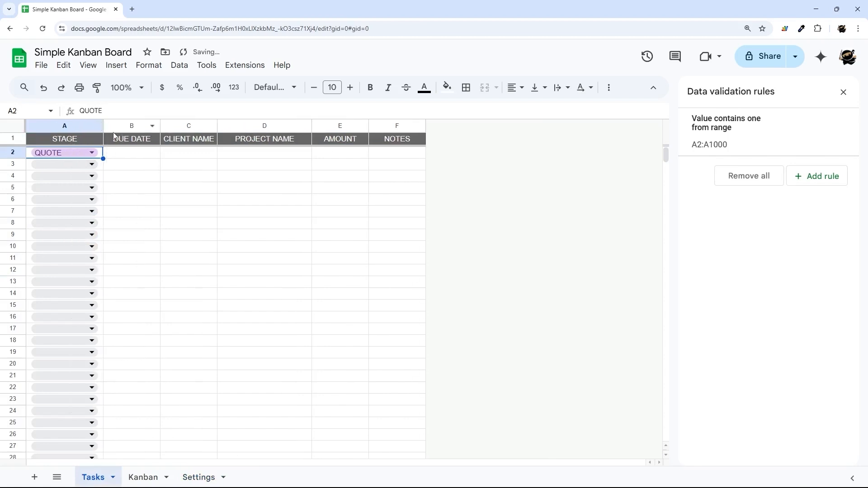
click(132, 177)
double_click(135, 155)
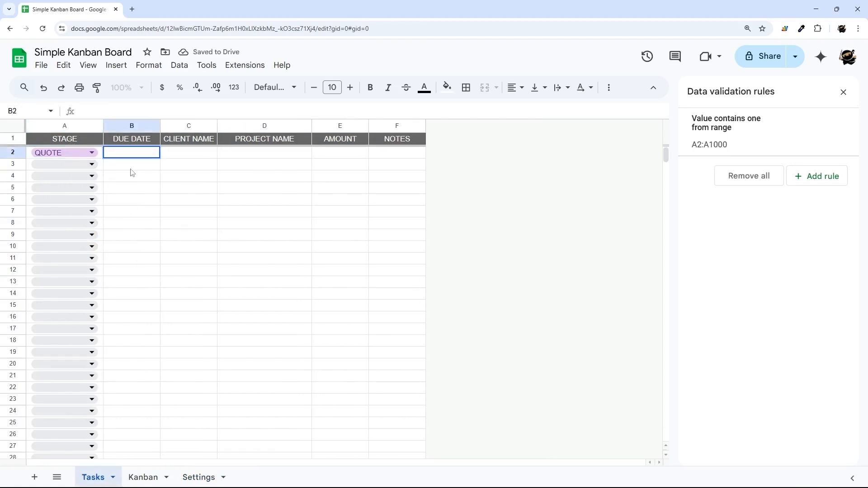
double_click(130, 169)
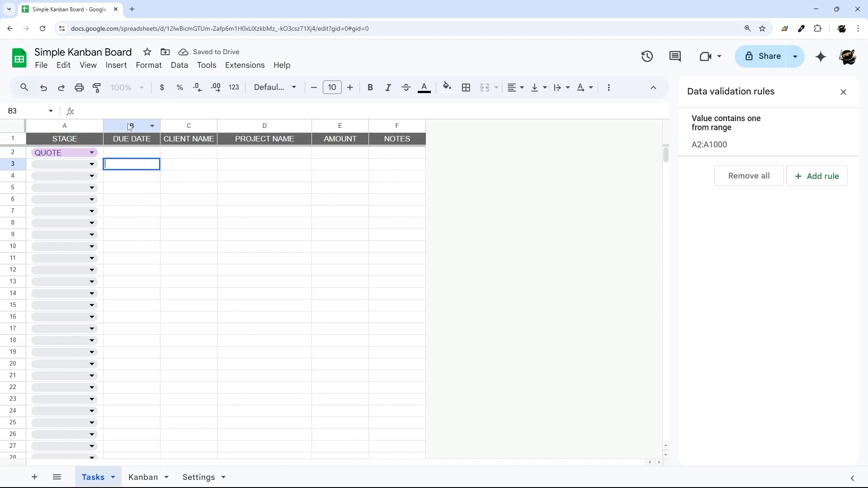
double_click(140, 153)
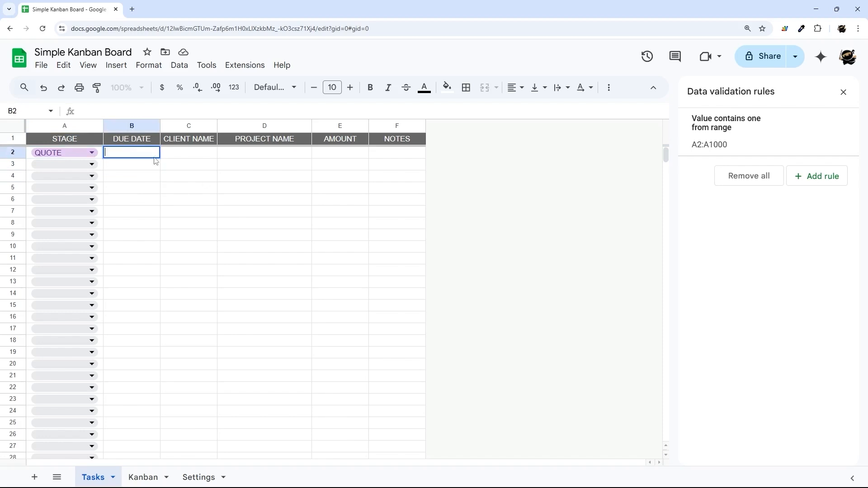
click(138, 124)
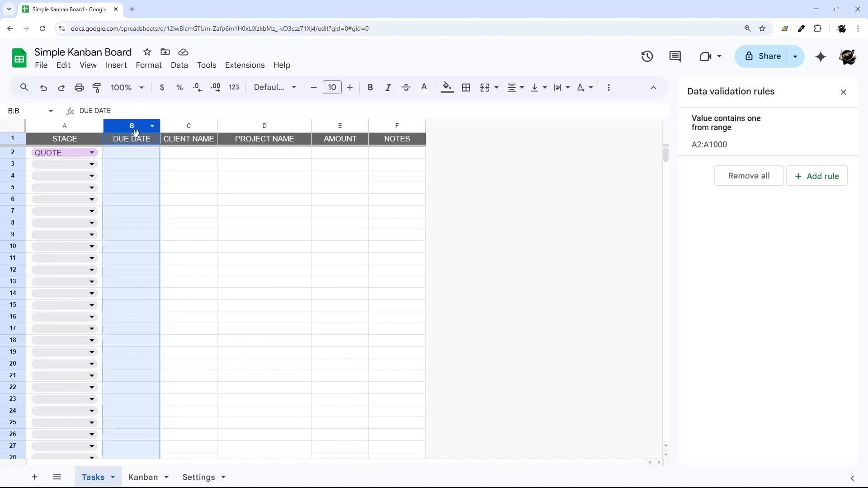
Add a validation rule to Tasks!B2:B1000 in the DUE DATE column that requires a valid date and rejects invalid input.
click(135, 154)
key(ctrl+shift+Down)
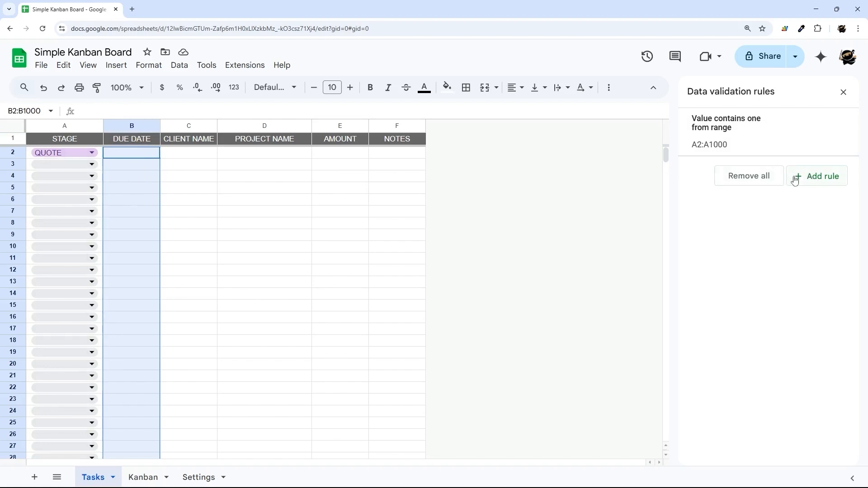
click(818, 180)
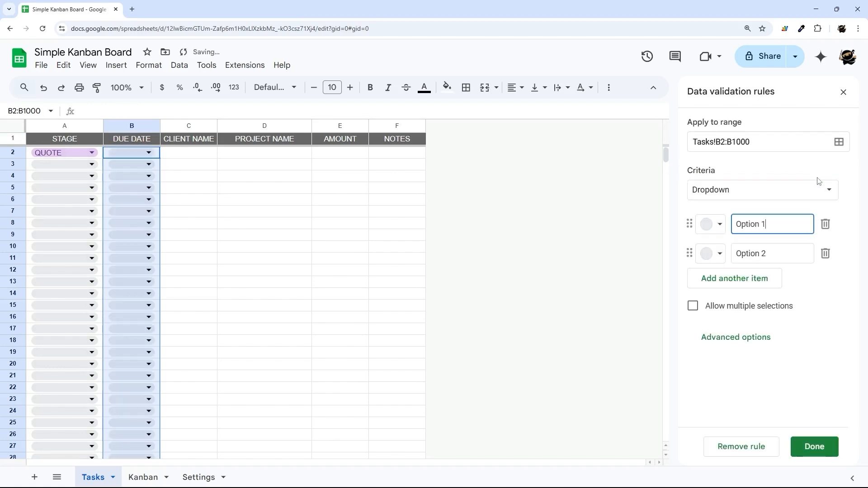
click(729, 192)
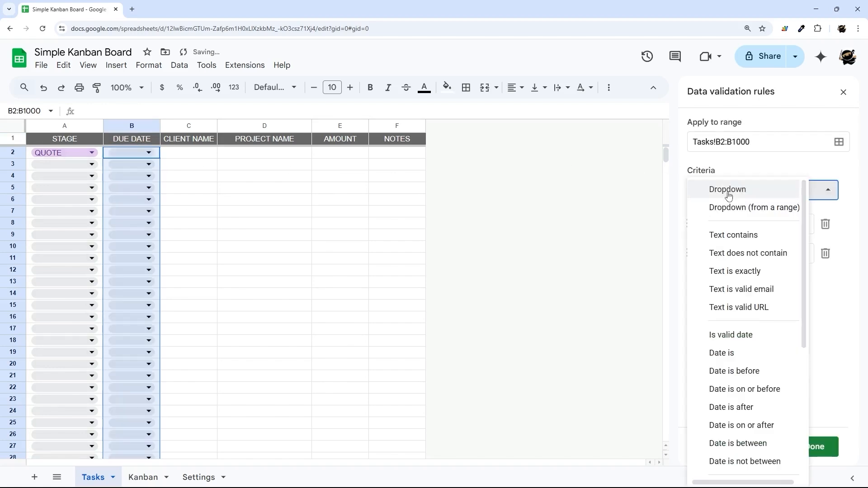
click(728, 335)
click(738, 317)
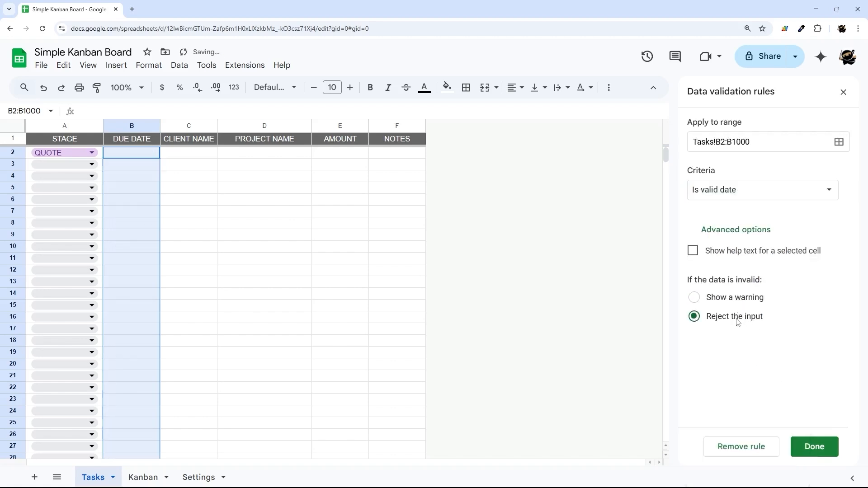
click(816, 447)
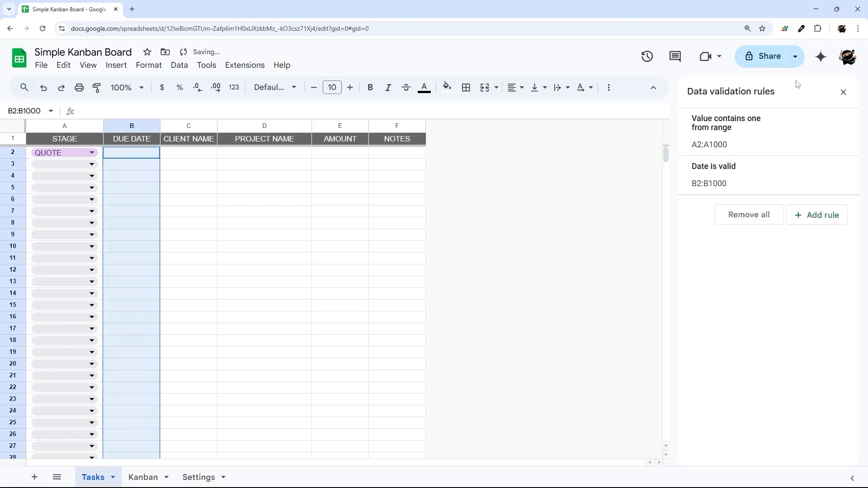
click(843, 92)
Pick January 31, 2025 as the due date in B2 and slightly widen the CLIENT NAME column.
double_click(114, 154)
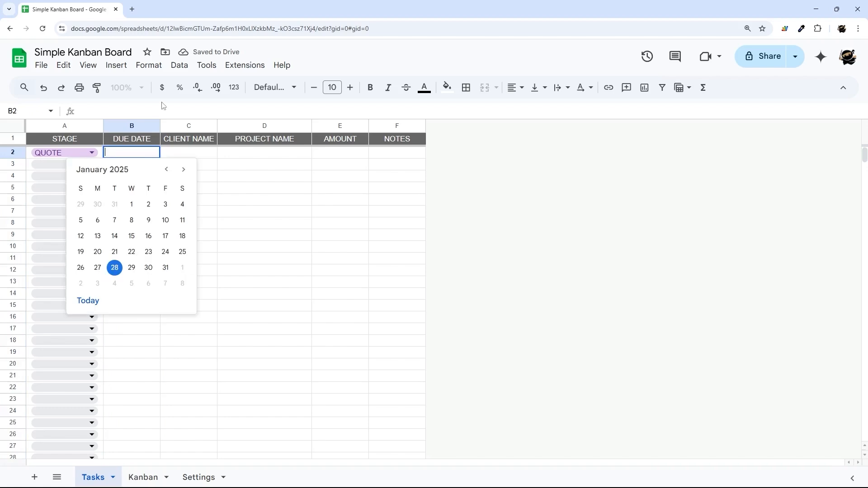
click(166, 269)
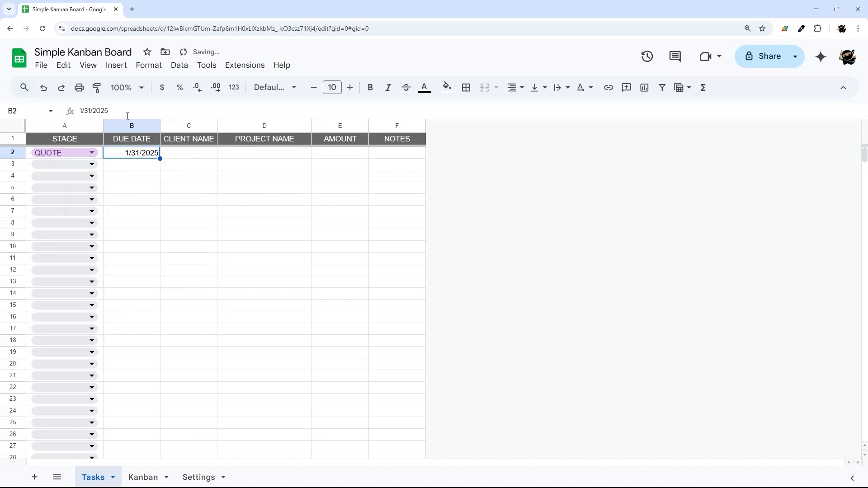
click(202, 124)
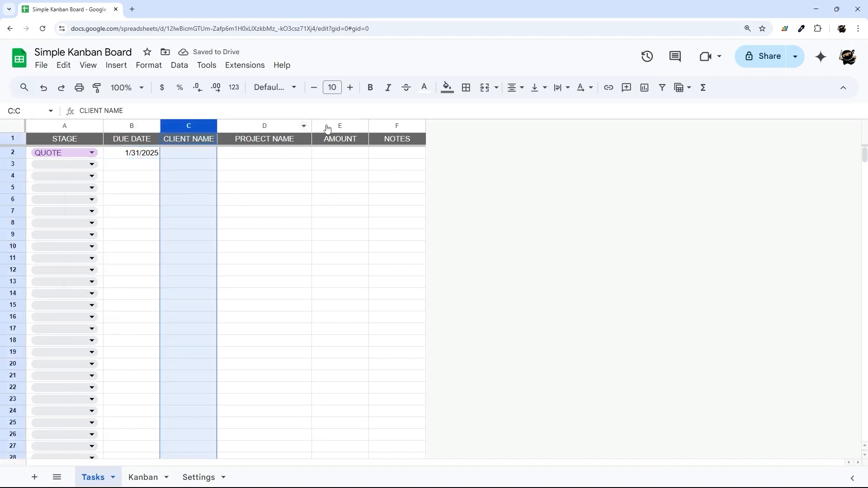
drag(220, 126, 233, 125)
click(201, 157)
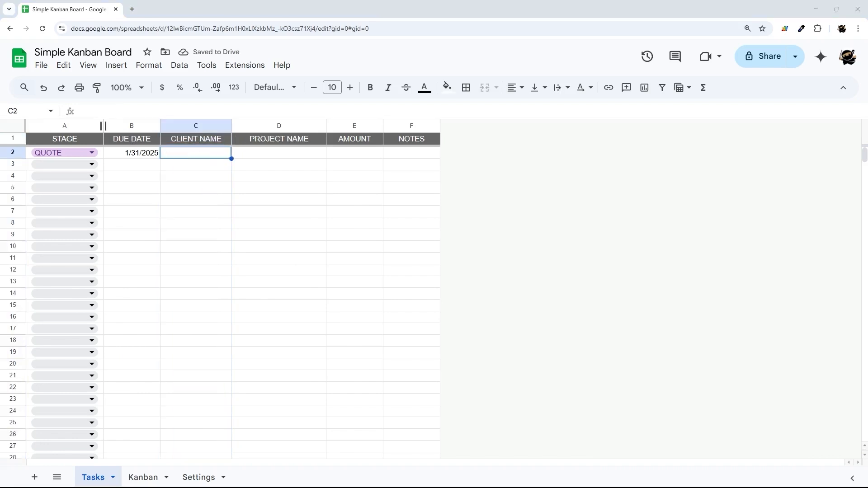
Fill A2:F16 of the Tasks sheet with fifteen sample tasks, from Project 1 at $100 to Project 15 at $1,500.
click(101, 154)
text(INVOICED	1/31/2025	Name 1	Project 1	$100	Note 1 INVOICED		Name 2	Project 2	$200	Note 2 COMPLETED		Name 3	Project 3	$300	Note 3 COMPLETED		Name 4	Project 4	$400	Note 4 IN PROGRESS		Name 5	Project 5	$500	Note 5 IN PROGRESS		Name 6	Project 6	$600	Note 6 UPCOMING		Name 7	Project 7	$700	Note 7 UPCOMING		Name 8	Project 8	$800	Note 8 UPCOMING		Name 9	Project 9	$900	Note 9 UPCOMING		Name 10	Project 10	$1,000	Note 10 QUOTE		Name 11	Project 11	$1,100	Note 11 QUOTE		Name 12	Project 12	$1,200	Note 12 QUOTE		Name 13	Project 13	$1,300	Note 13 QUOTE		Name 14	Project 14	$1,400	Note 14 QUOTE		Name 15	Project 15	$1,500	Note 15)
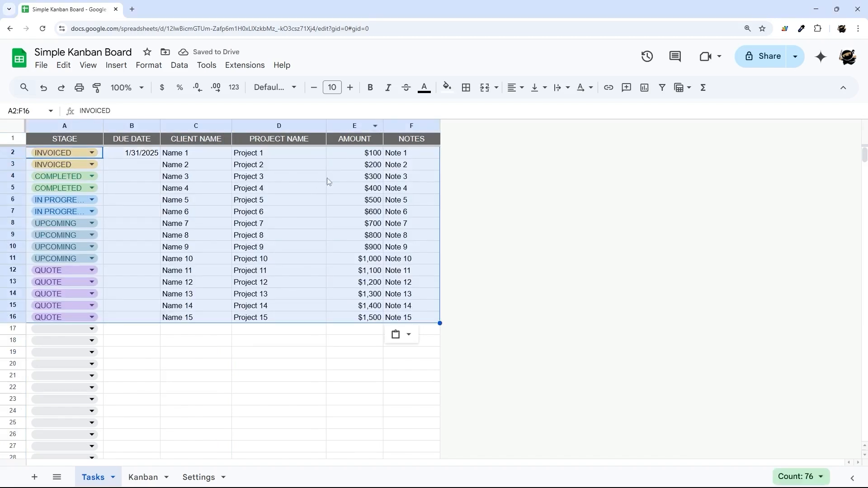
click(290, 200)
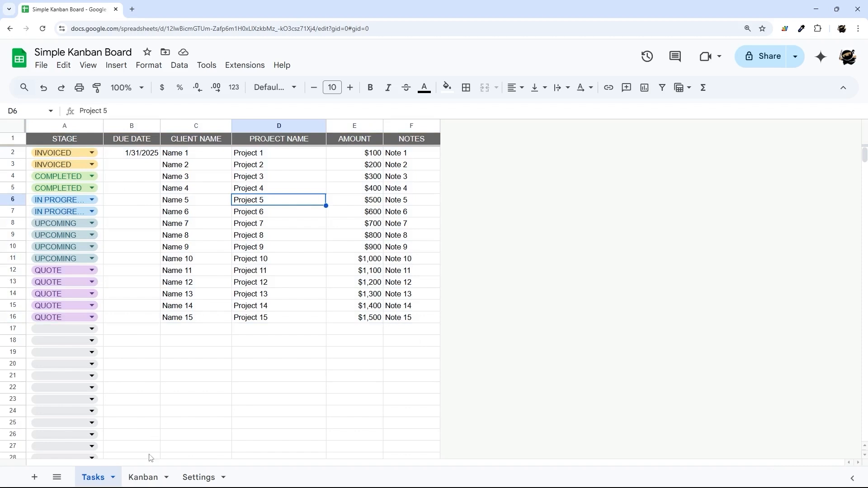
Start a FILTER formula in cell B3 of the Kanban sheet, under QUOTE, with Tasks!D2:D as its range.
click(144, 478)
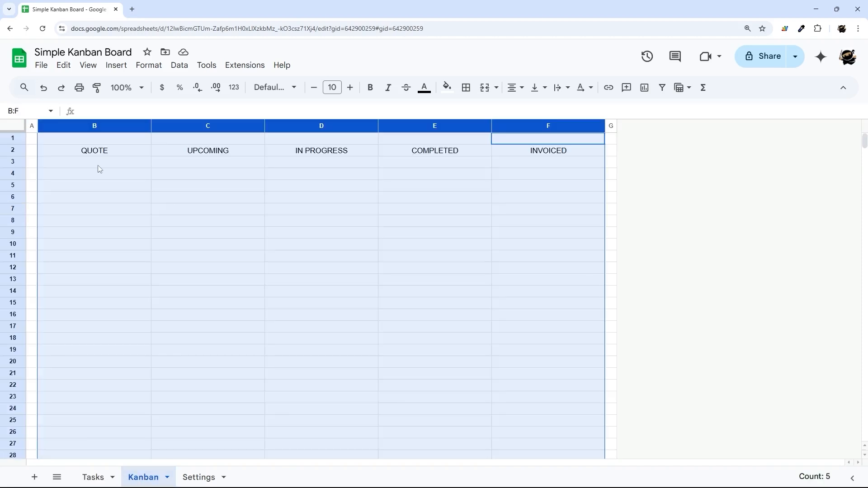
click(112, 167)
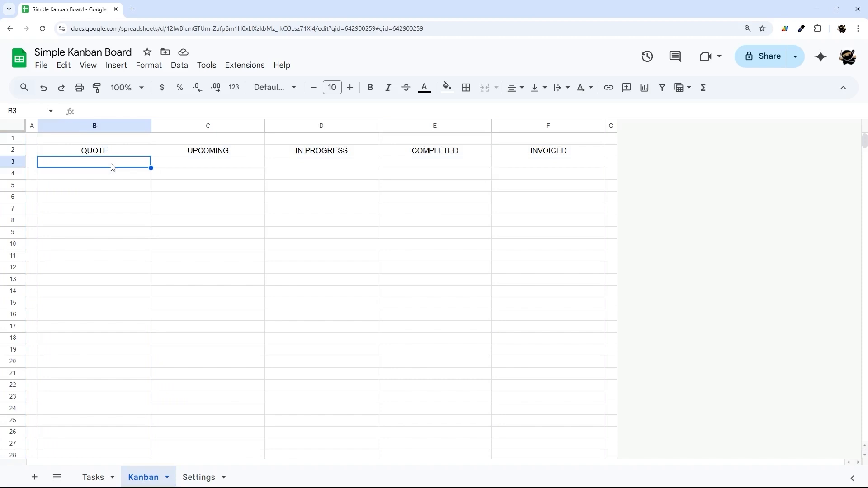
text(=filter()
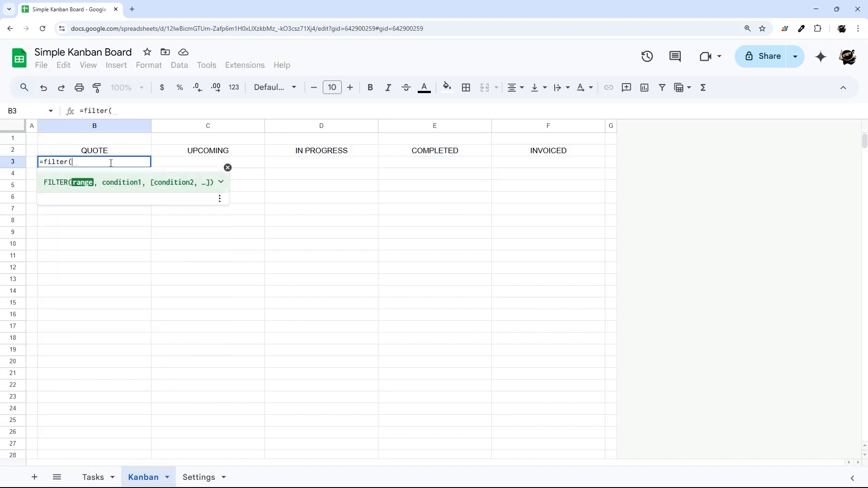
click(93, 477)
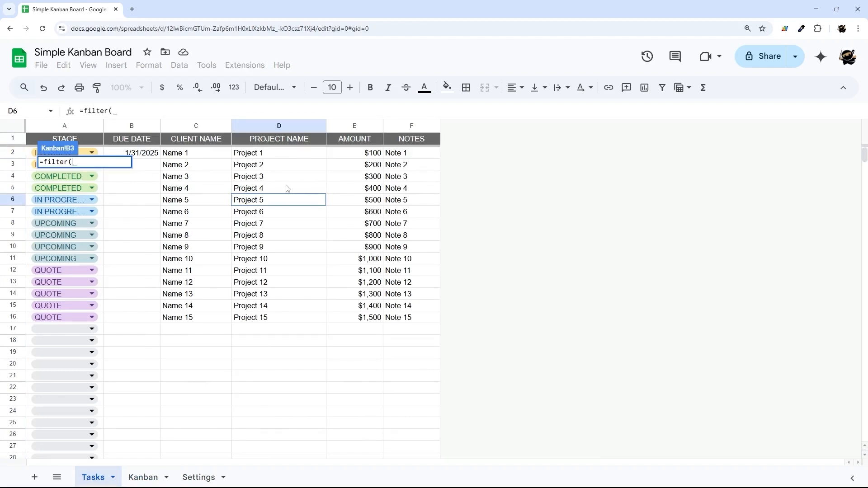
drag(275, 152, 269, 249)
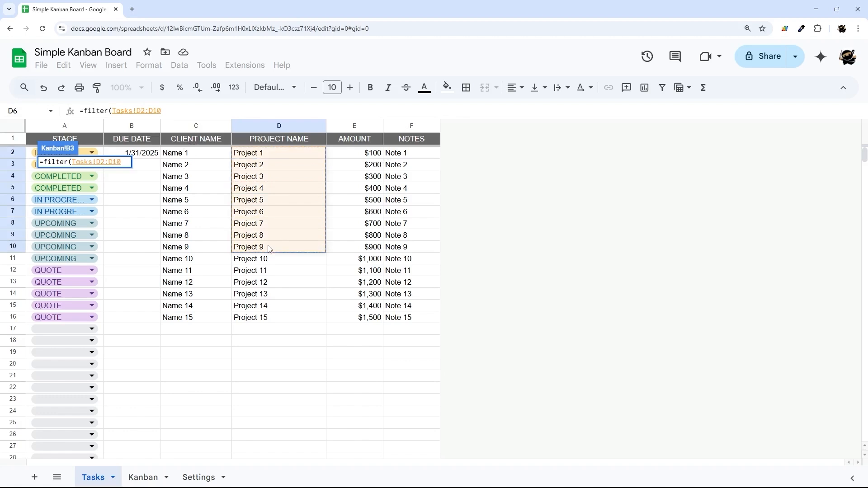
key(BackSpace)
key(BackSpace)
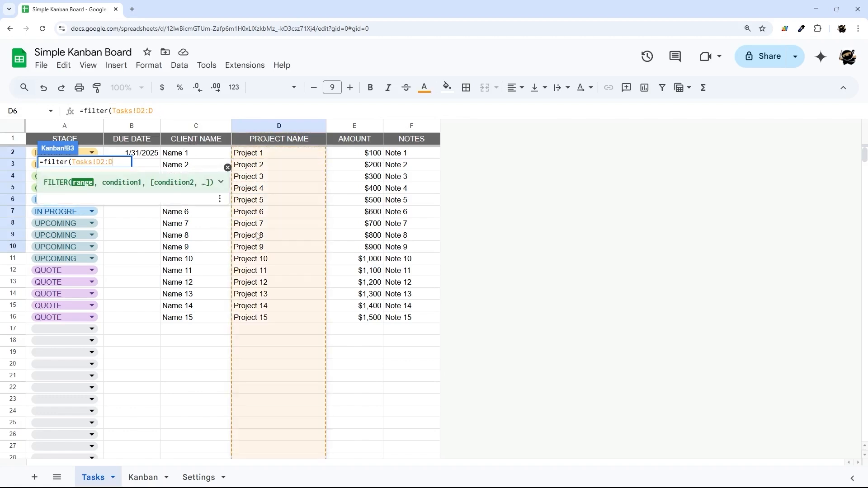
Complete the FILTER formula in Kanban!B3 with the condition Tasks!A2:A=B2, referencing the QUOTE header.
text(,)
drag(103, 155, 104, 363)
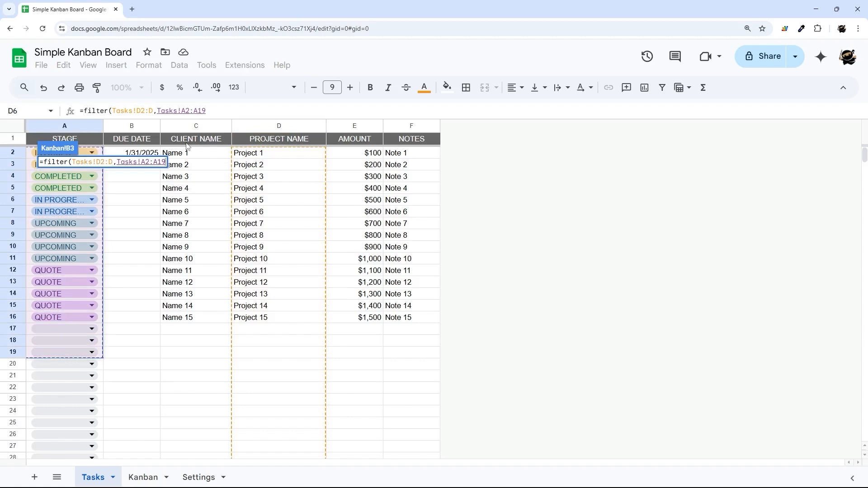
key(BackSpace)
key(BackSpace)
drag(113, 110, 153, 110)
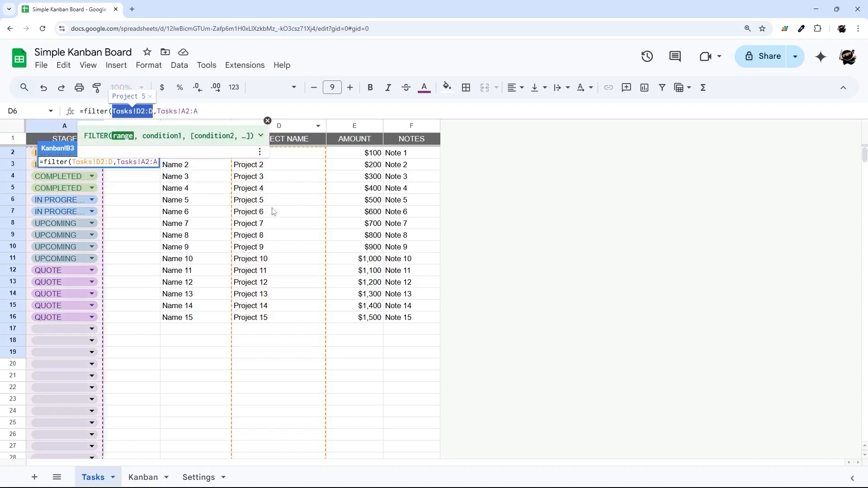
drag(156, 111, 233, 115)
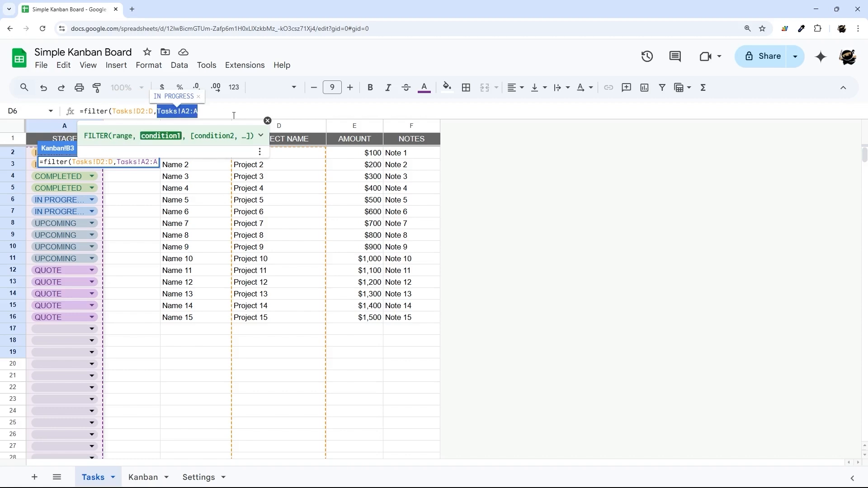
click(209, 113)
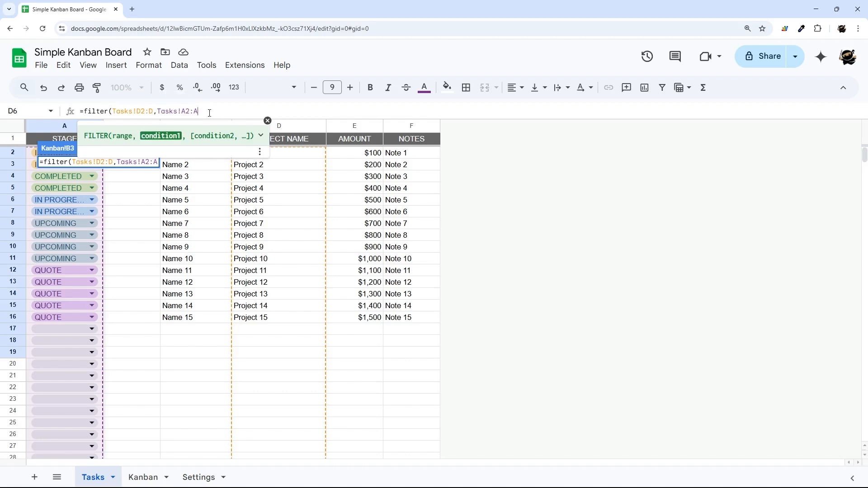
text(=)
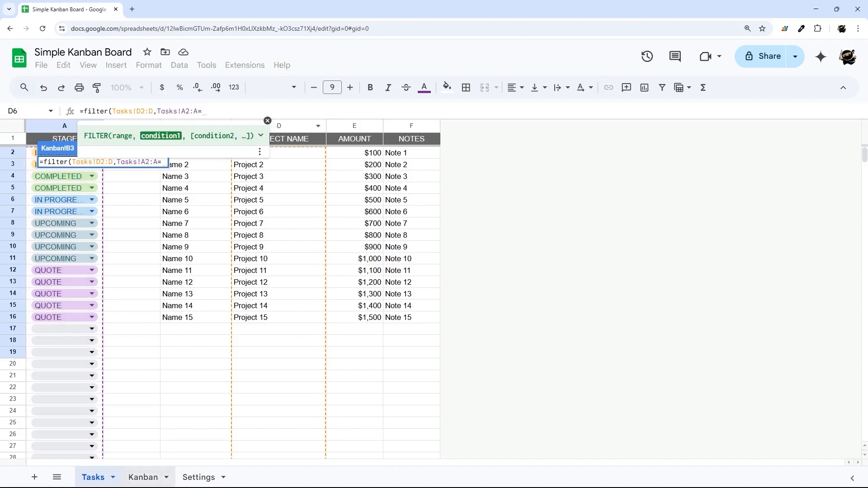
click(136, 477)
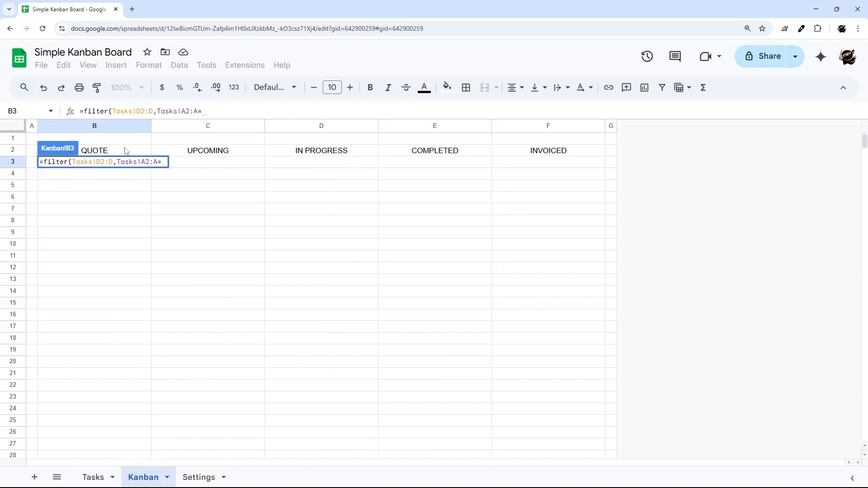
click(120, 152)
key(Return)
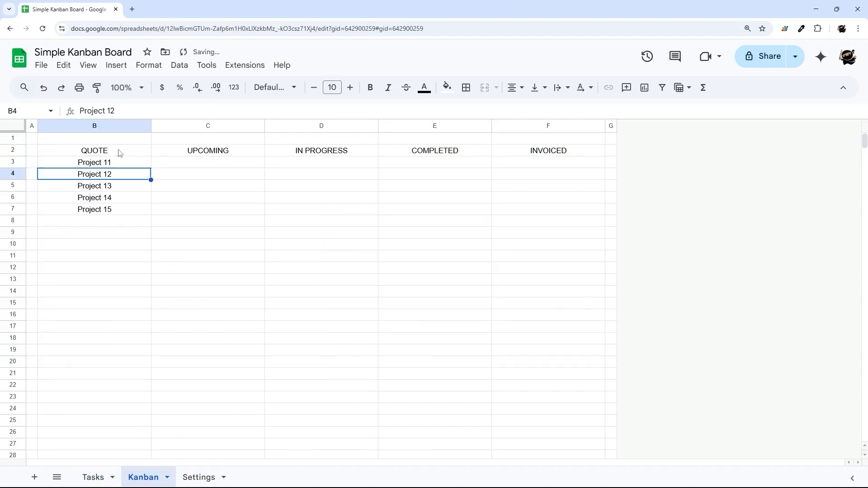
Try copying the B3 formula into C3 under UPCOMING, compare the two formulas' references, and undo the copy.
click(116, 165)
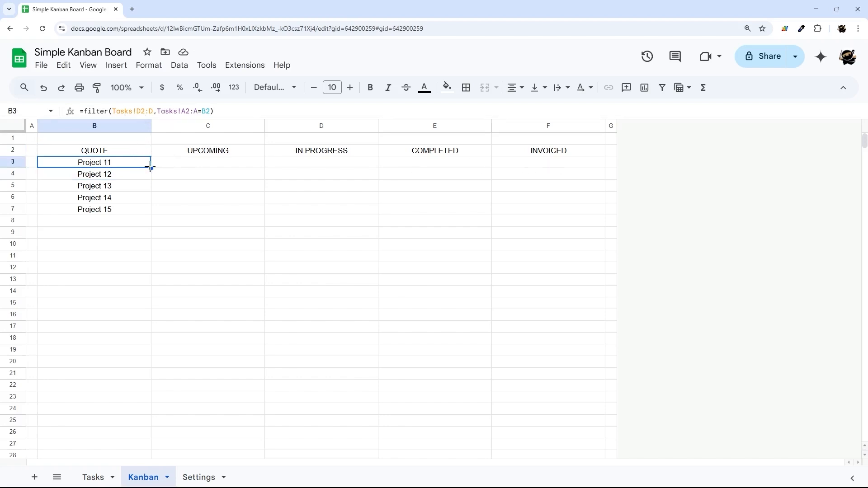
drag(150, 167, 219, 168)
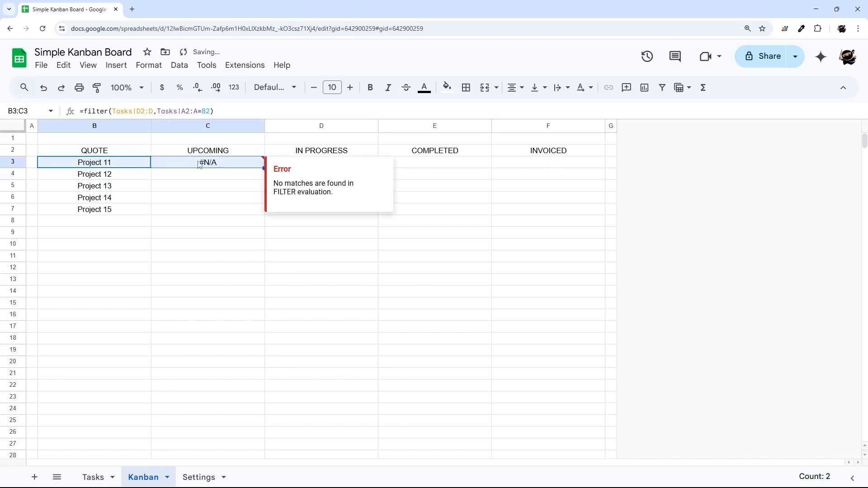
click(199, 165)
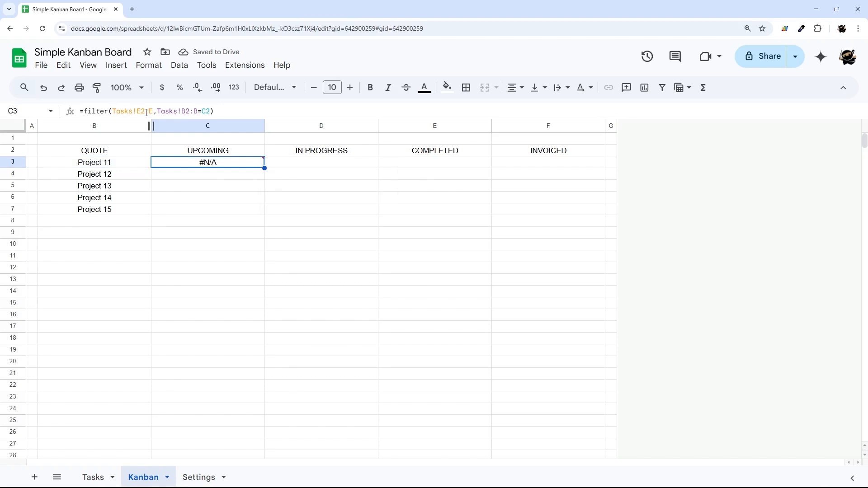
click(113, 162)
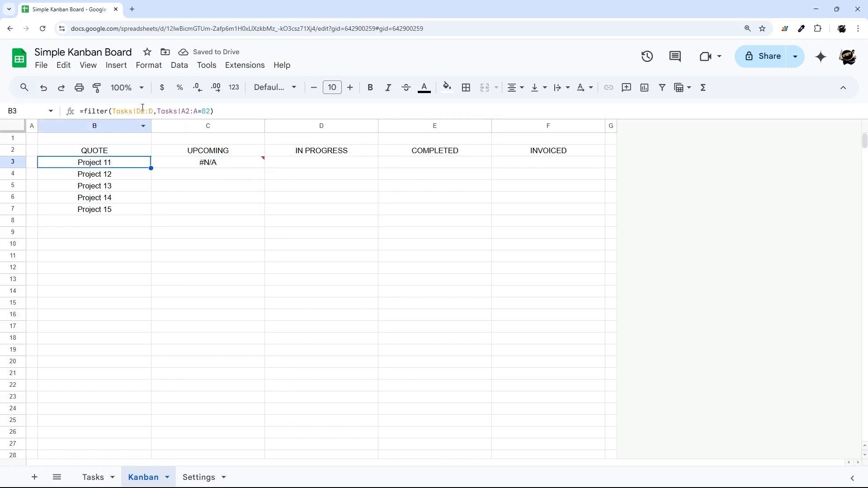
click(197, 167)
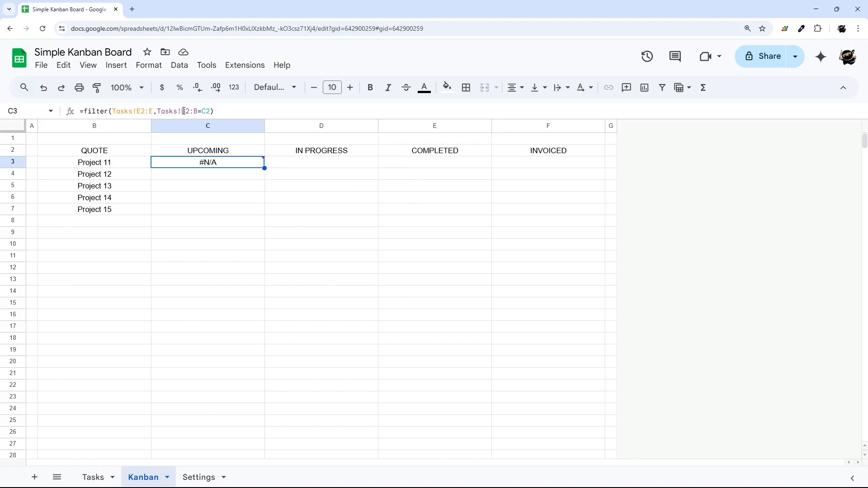
key(ctrl+z)
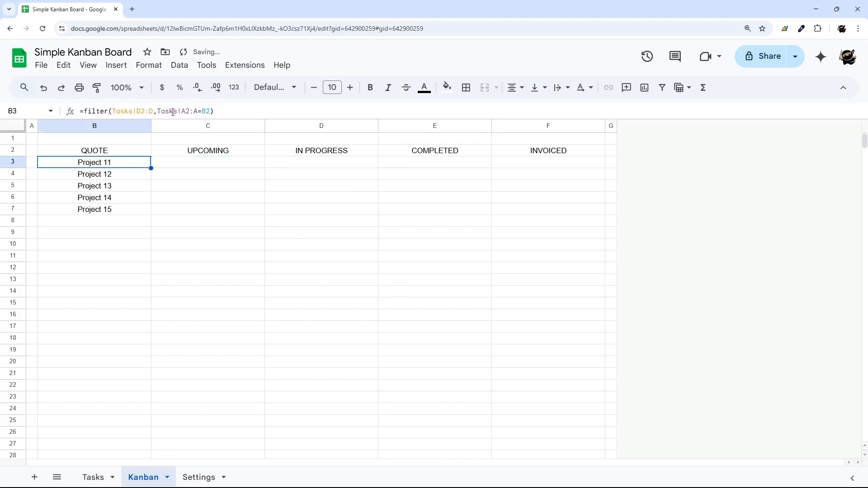
Make both Tasks ranges in the B3 formula absolute, giving =filter(Tasks!$D$2:$D,Tasks!$A$2:$A=B2).
click(136, 107)
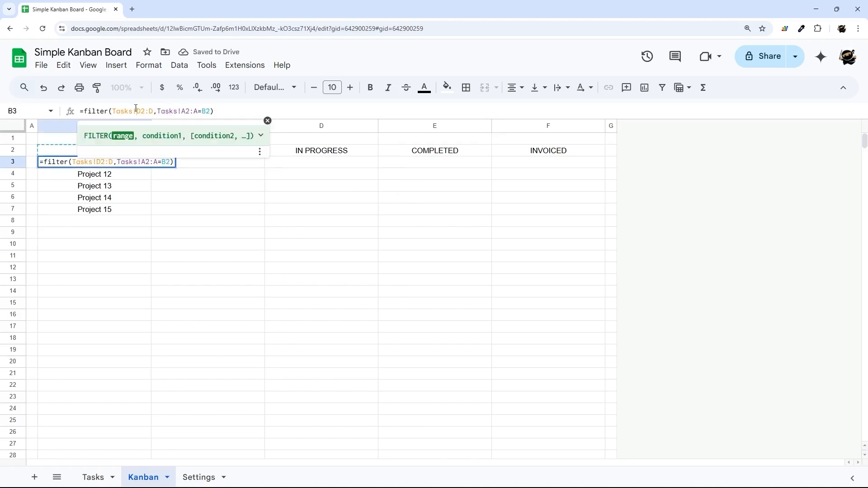
key(F4)
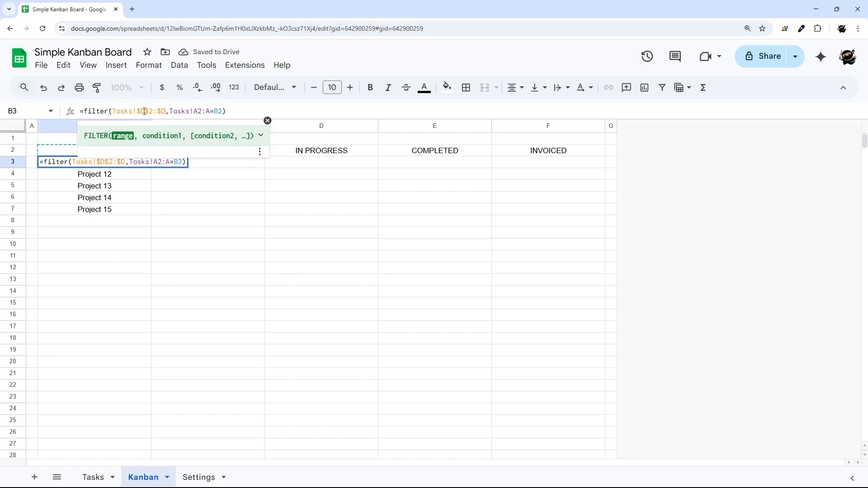
click(185, 111)
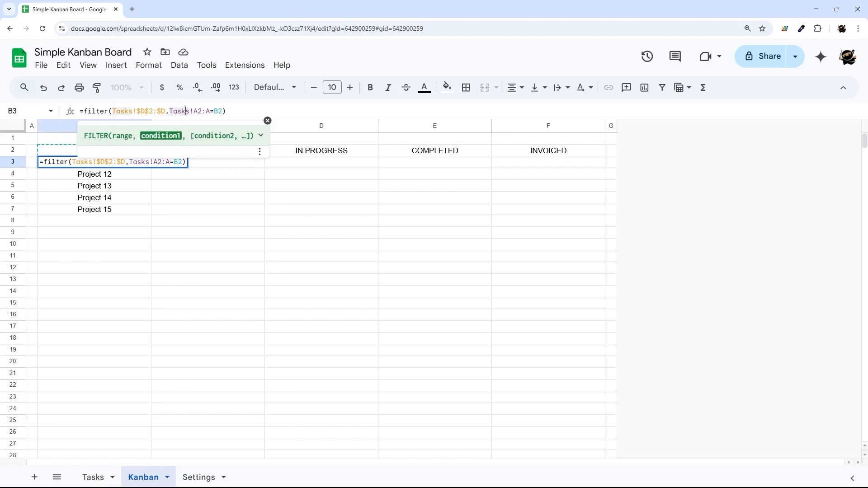
key(F4)
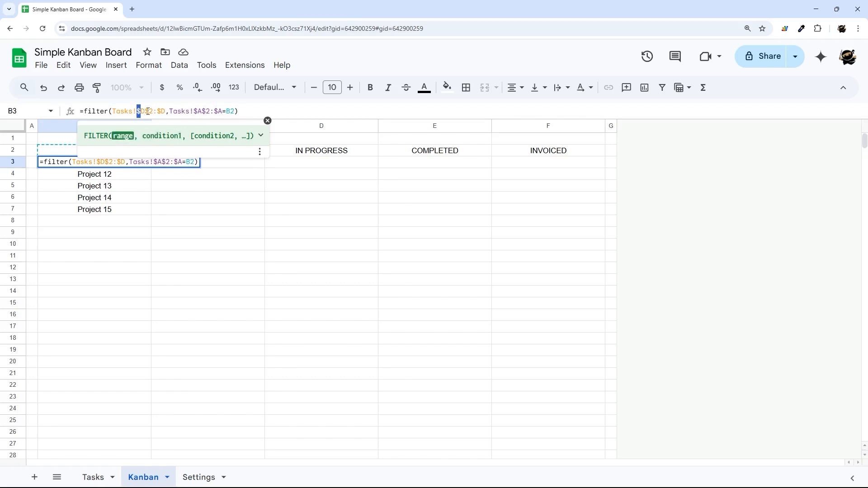
click(148, 111)
double_click(159, 111)
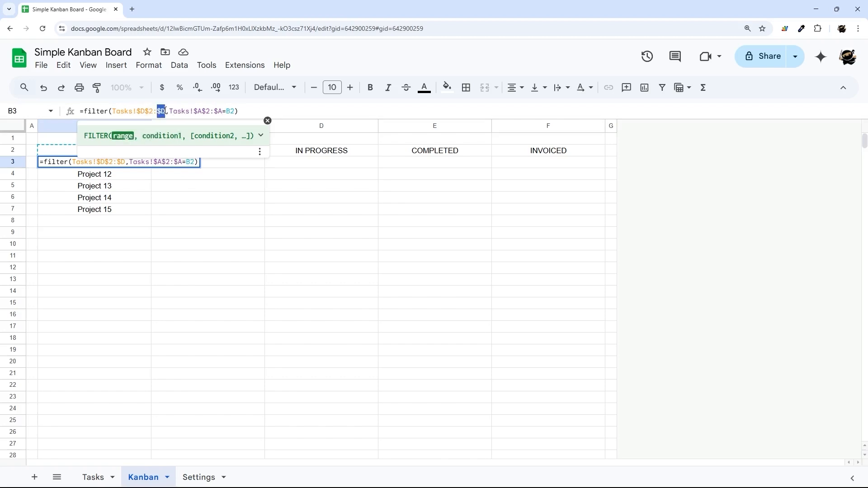
click(268, 120)
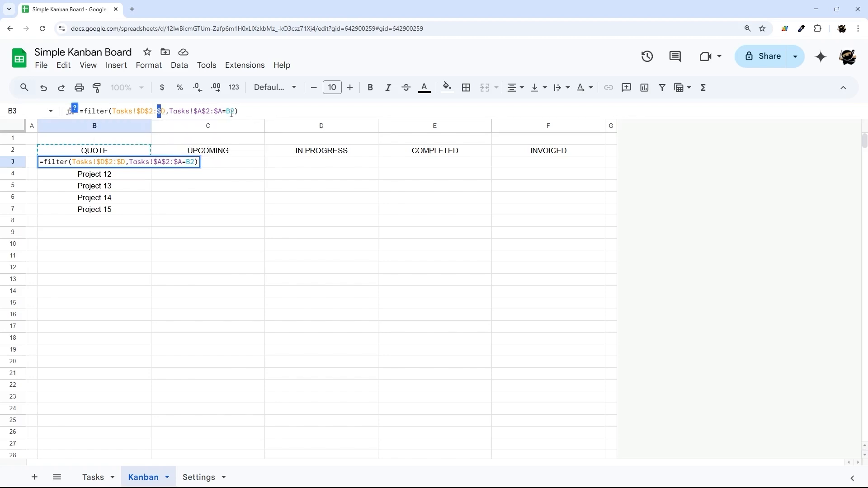
key(Return)
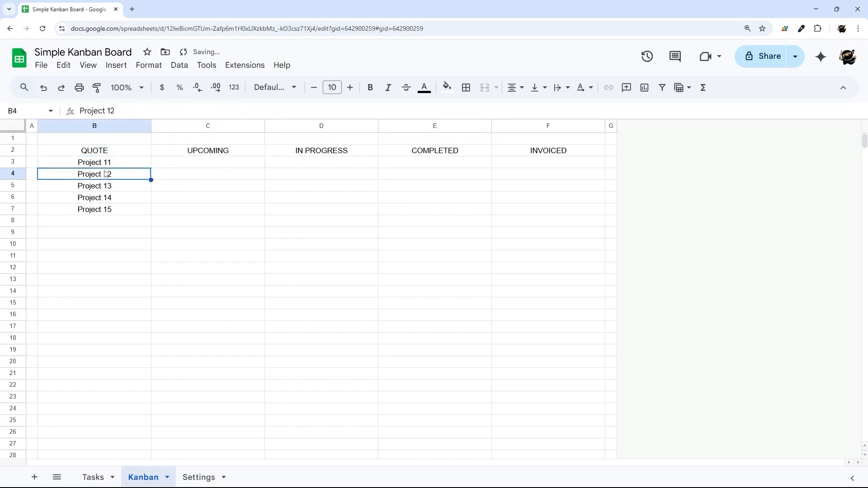
Copy the FILTER formula from B3 across C3:F3, under UPCOMING through INVOICED.
key(Up)
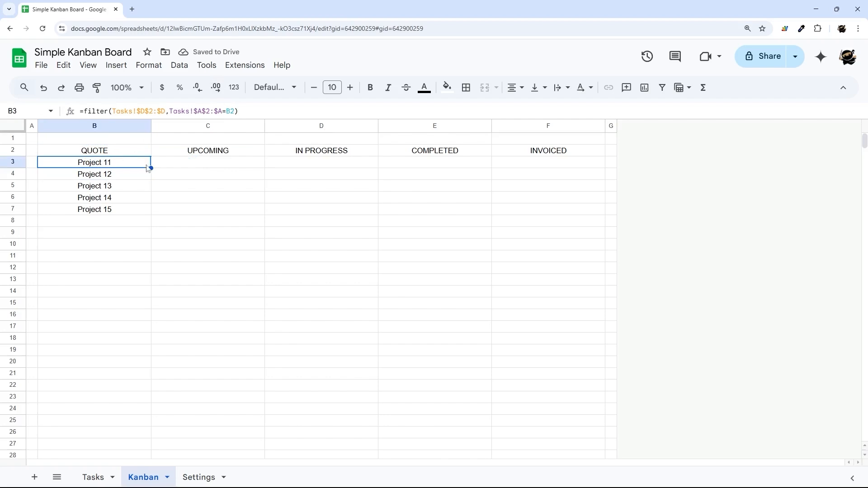
drag(151, 168, 263, 168)
click(253, 164)
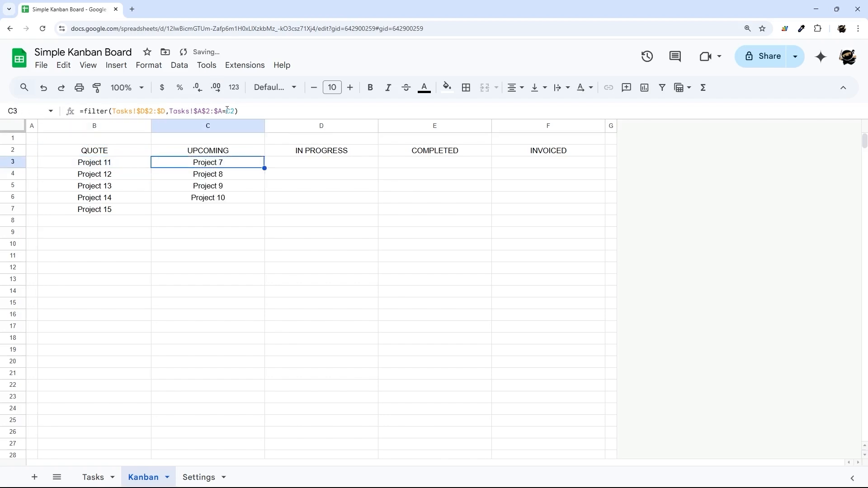
double_click(229, 112)
key(Escape)
drag(263, 168, 540, 166)
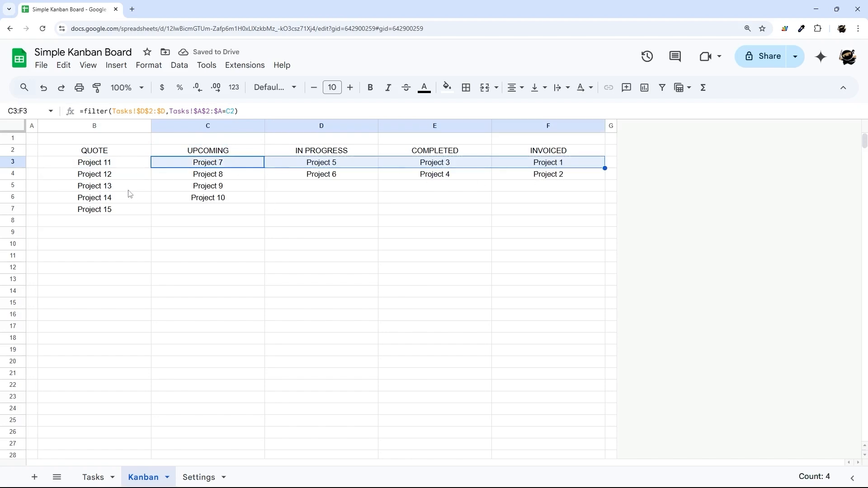
Change the stage of Project 5 and Project 6 to COMPLETED on the Tasks sheet and check the Kanban sheet.
click(331, 163)
click(93, 477)
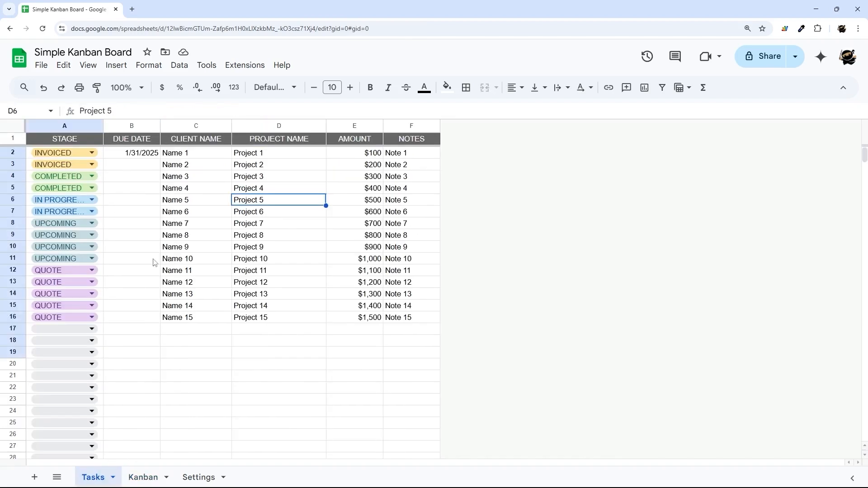
click(92, 200)
click(58, 268)
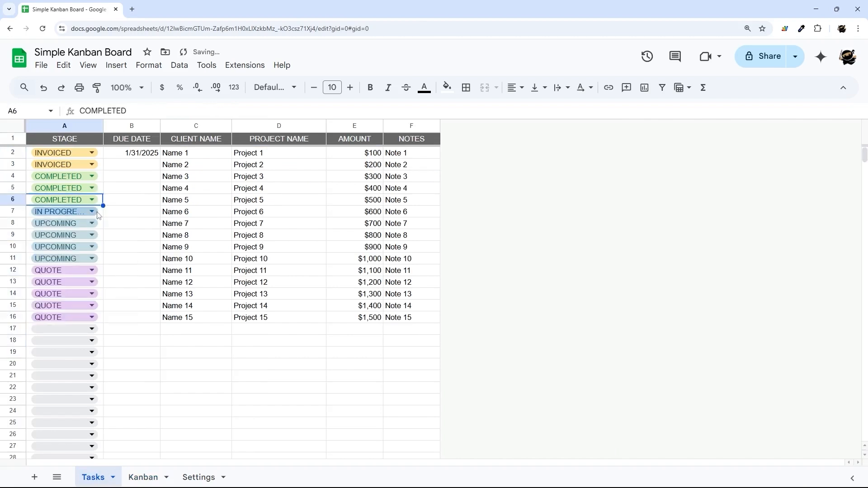
click(96, 213)
click(55, 281)
click(142, 474)
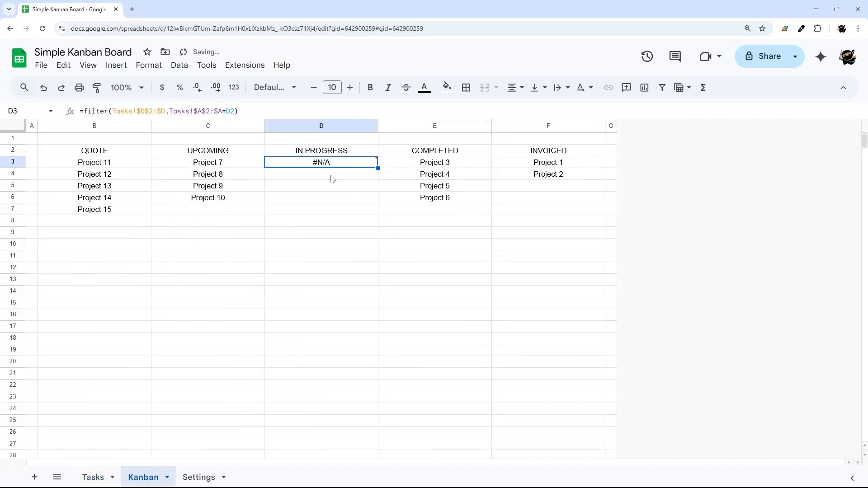
mouse_move(322, 166)
Wrap the FILTER formula in B3 in IFERROR and copy it across to F3.
click(78, 168)
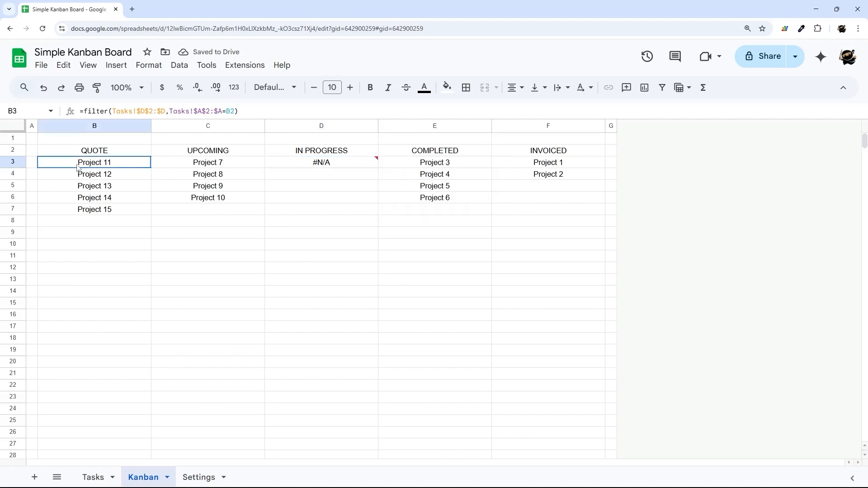
click(82, 112)
text(IFERROR()
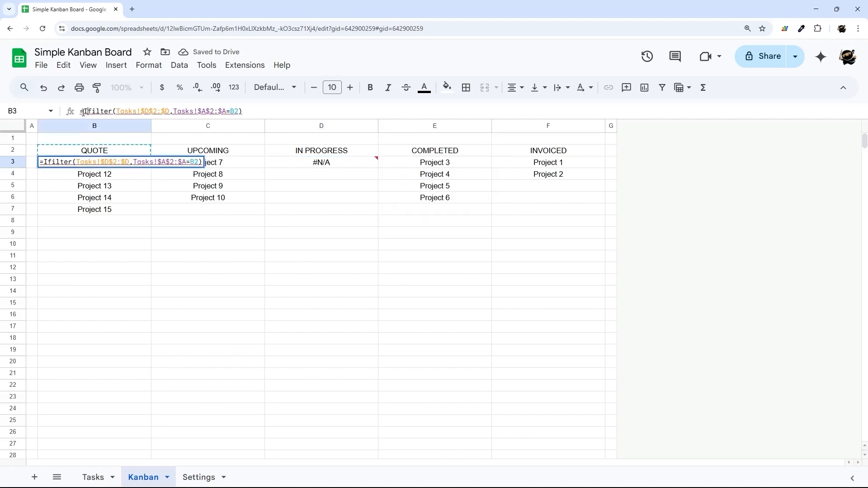
key(End)
text())
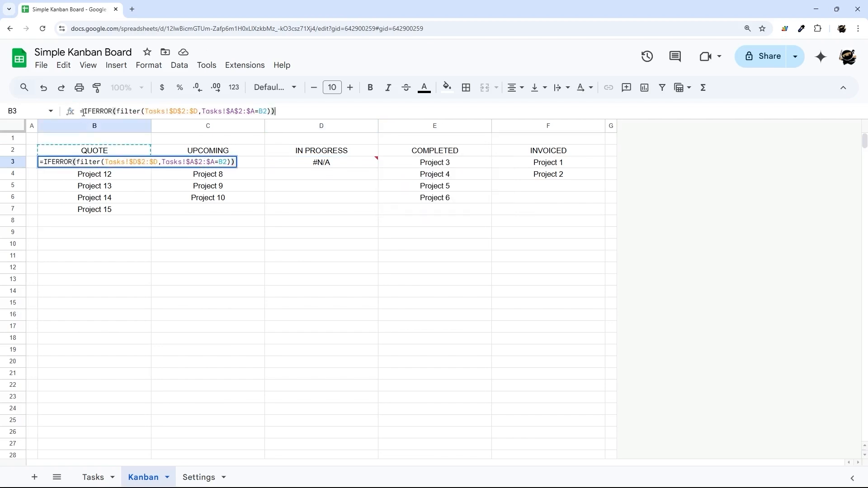
key(Return)
click(133, 163)
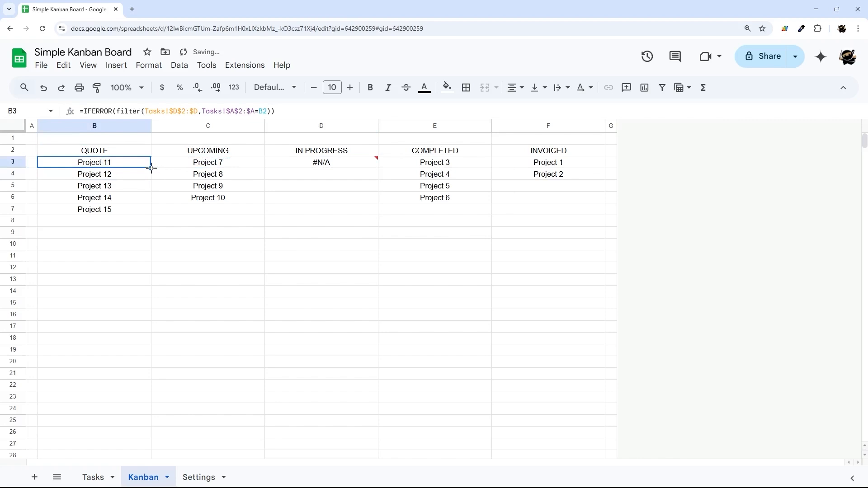
drag(152, 167, 524, 164)
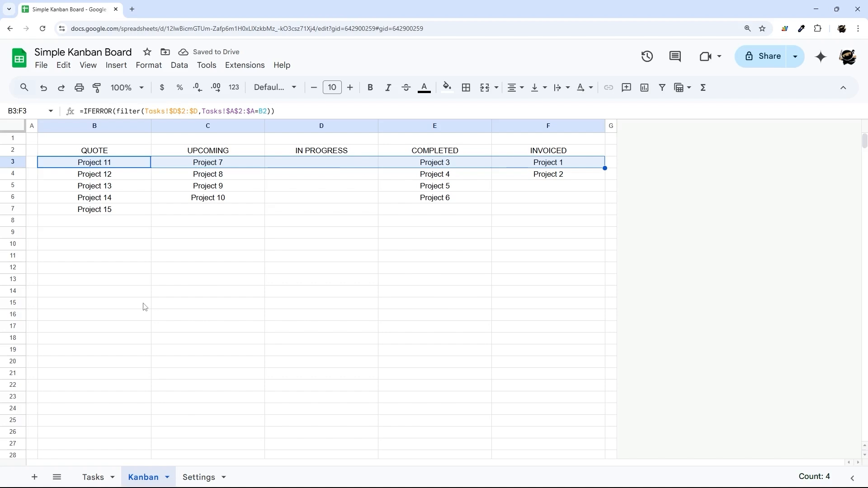
Insert one blank row below the stage headers in row 2 of the Kanban sheet.
click(103, 152)
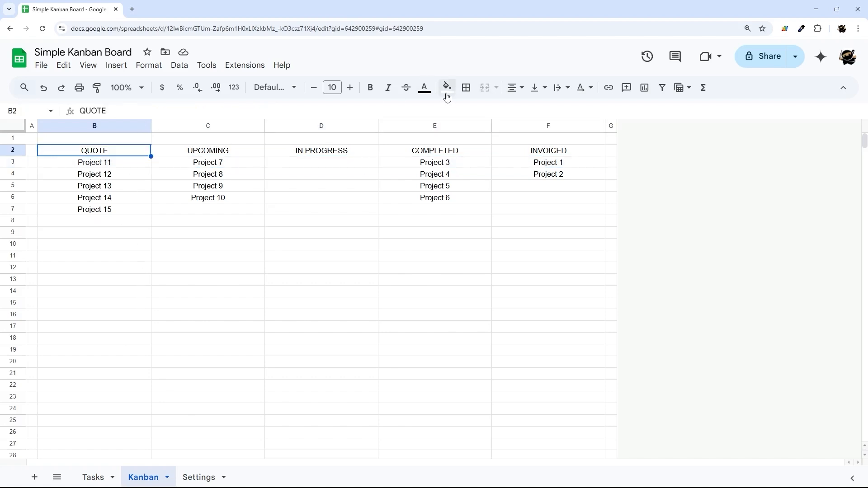
right_click(11, 156)
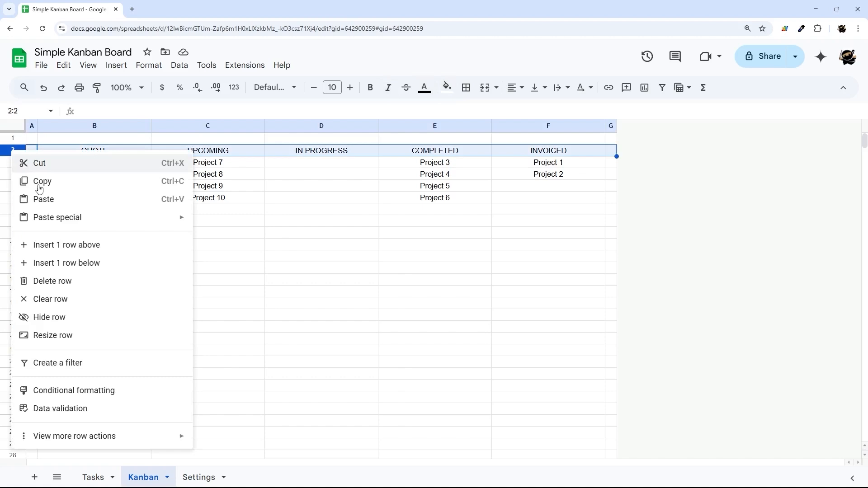
click(61, 263)
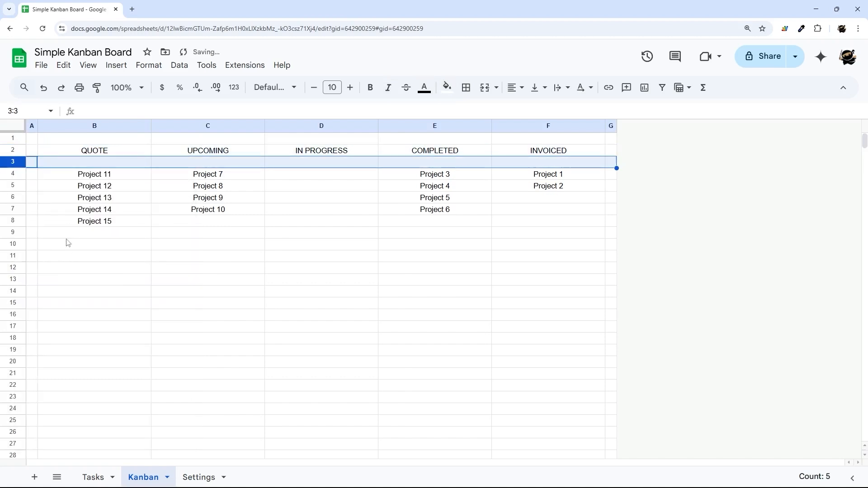
Fill the QUOTE header in B2 with a muted purple and the UPCOMING header in C2 with a muted teal.
click(114, 154)
click(447, 88)
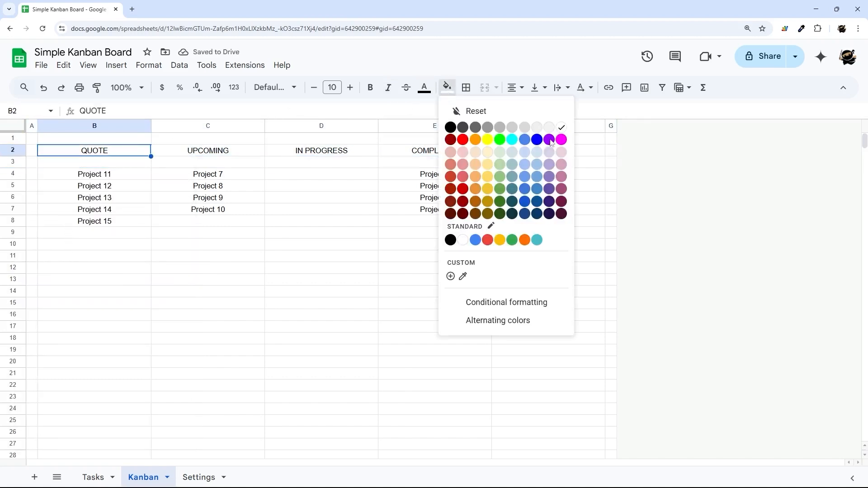
click(549, 182)
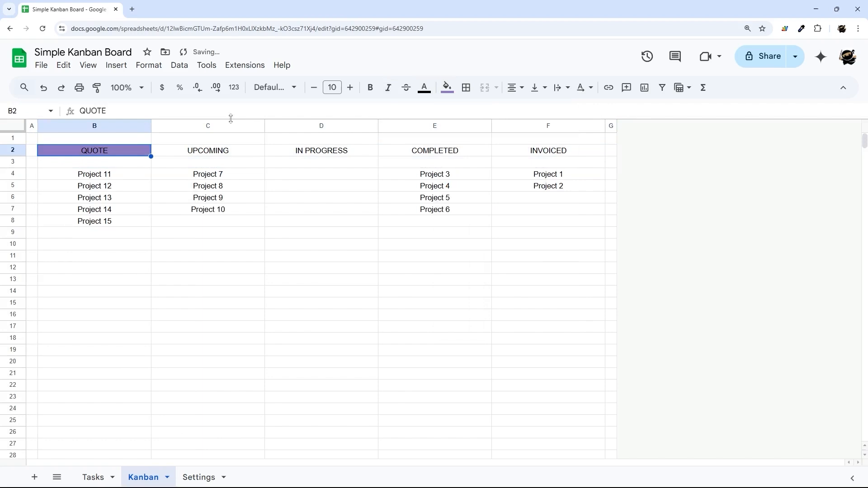
click(231, 152)
click(447, 88)
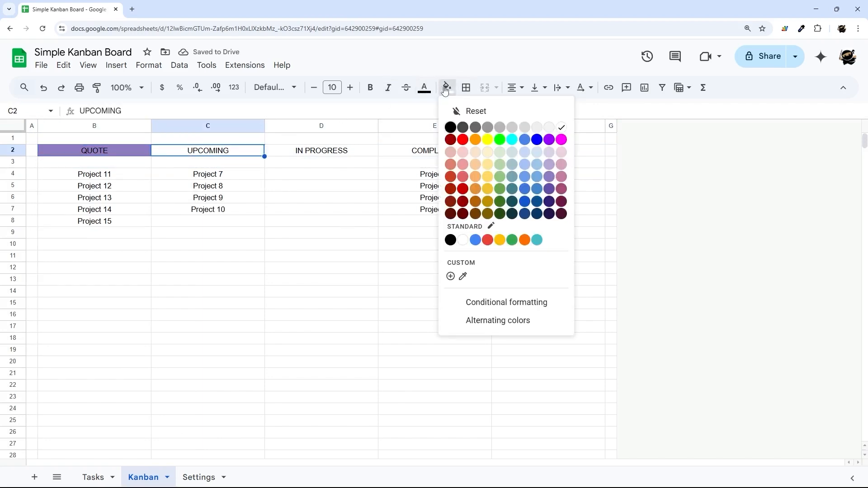
click(511, 176)
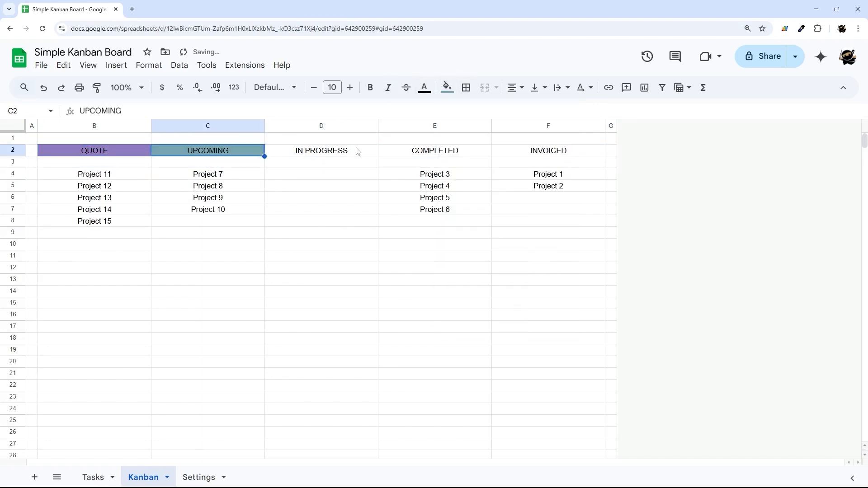
Fill the IN PROGRESS header light blue, the COMPLETED header light green and the INVOICED header light yellow.
click(348, 151)
click(447, 88)
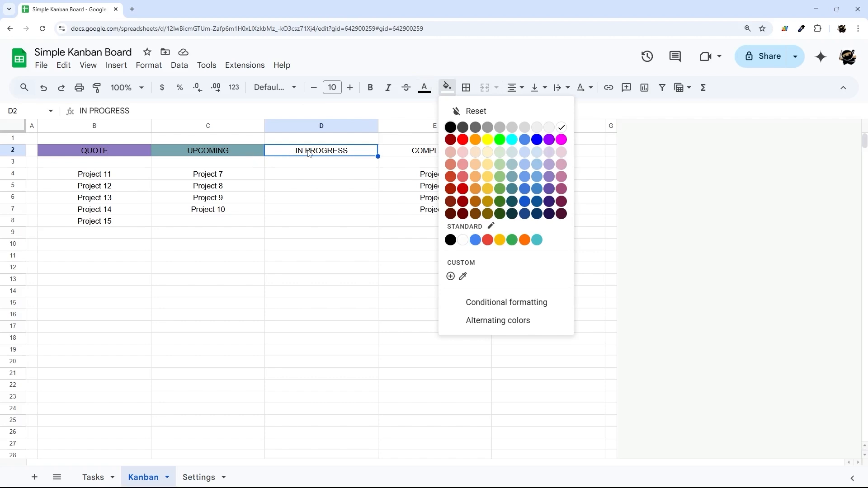
click(536, 176)
click(441, 154)
click(445, 88)
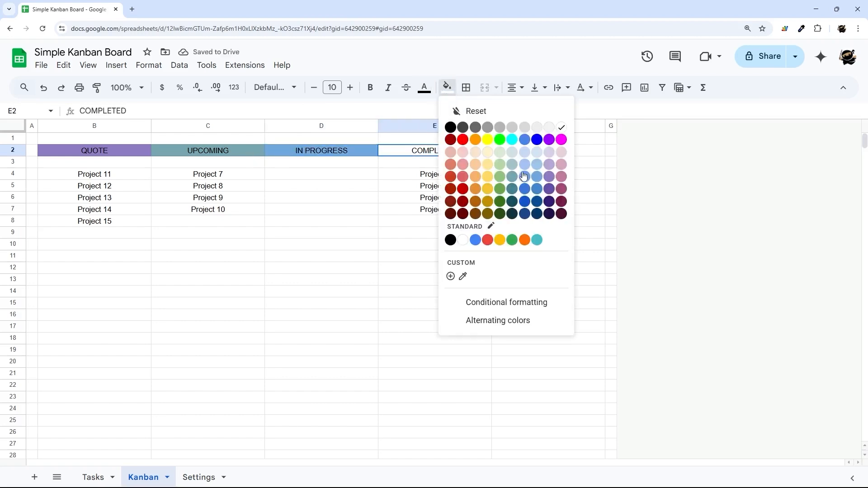
click(500, 177)
click(549, 151)
click(446, 87)
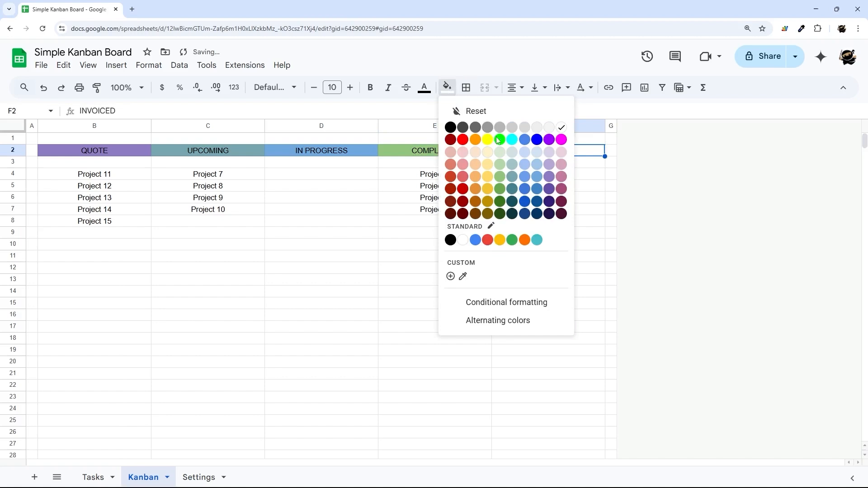
click(487, 177)
Make the stage headers in row 2 bold and set their font size to 12.
click(13, 149)
click(369, 88)
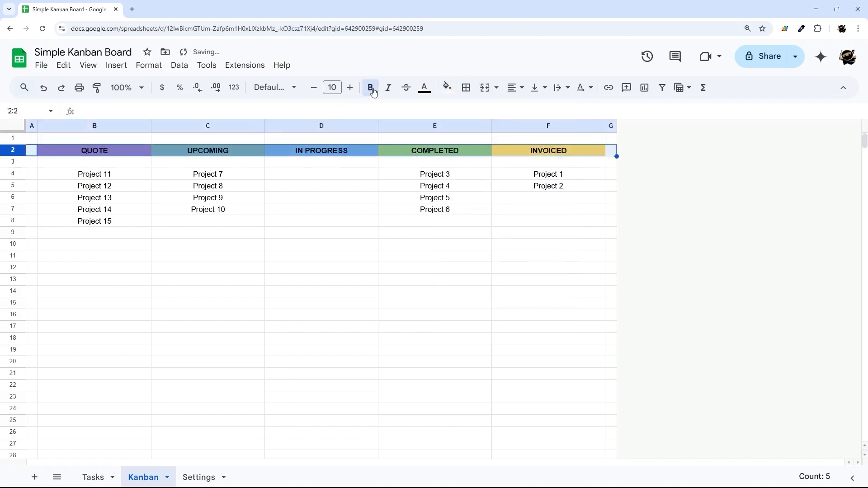
click(350, 87)
click(350, 88)
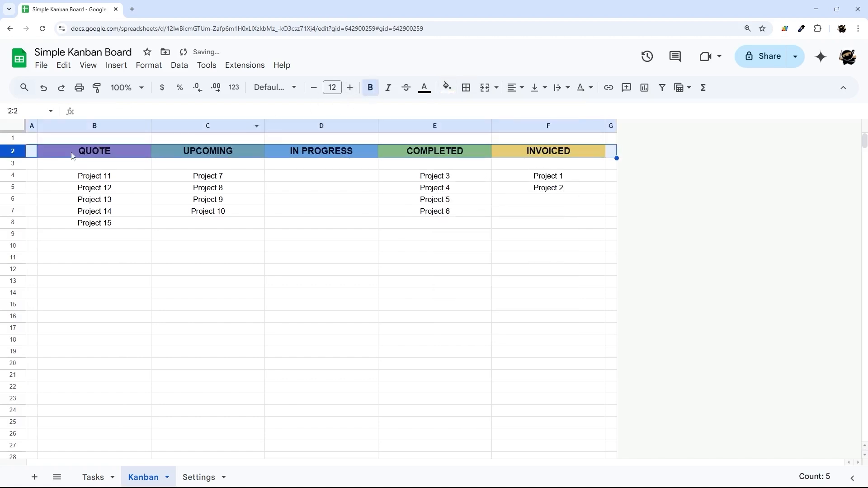
Set the height of header row 2 to 30 pixels.
right_click(13, 151)
click(64, 334)
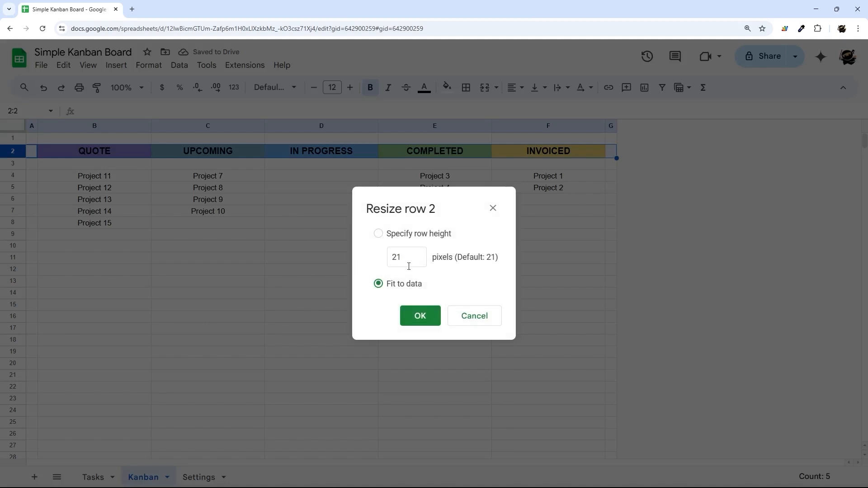
double_click(393, 258)
text(30)
key(Return)
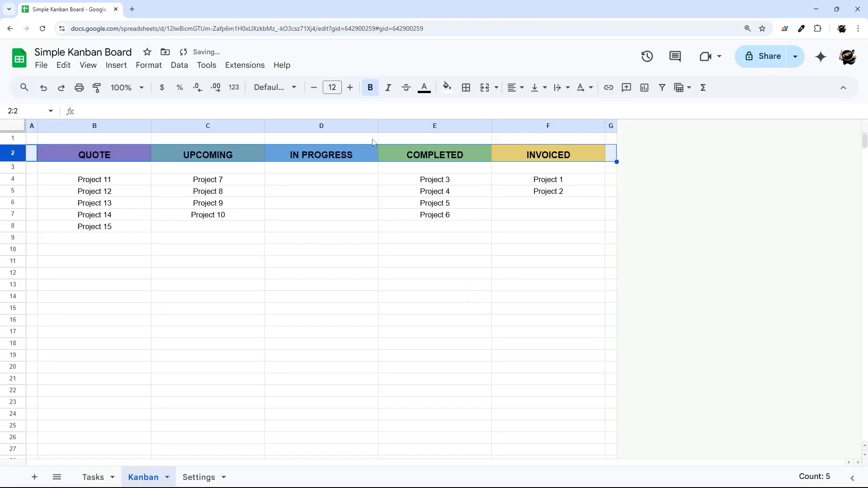
Enter =counta(B4:B) in B3 under QUOTE and copy it across to F3 under INVOICED.
click(109, 171)
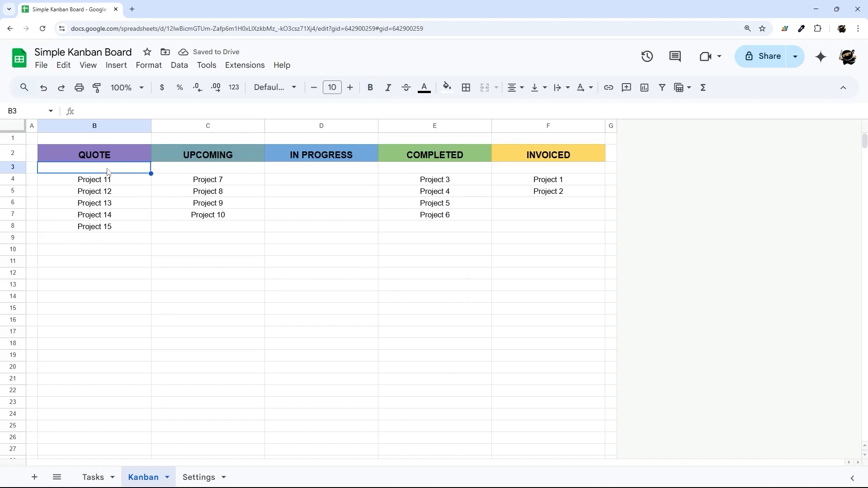
text(=count)
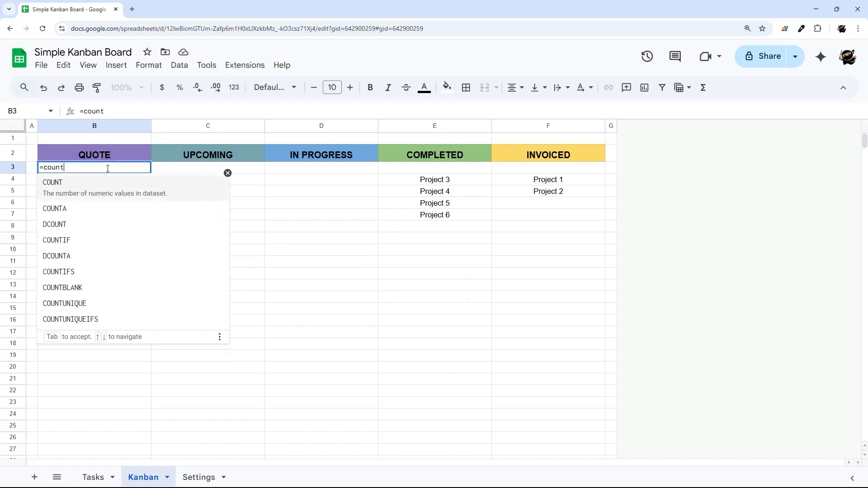
text(a(B4)
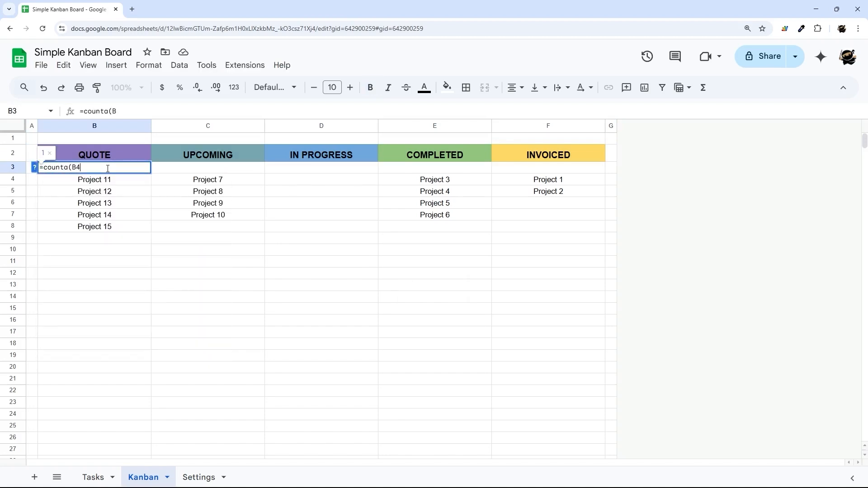
text(3:B)
key(Return)
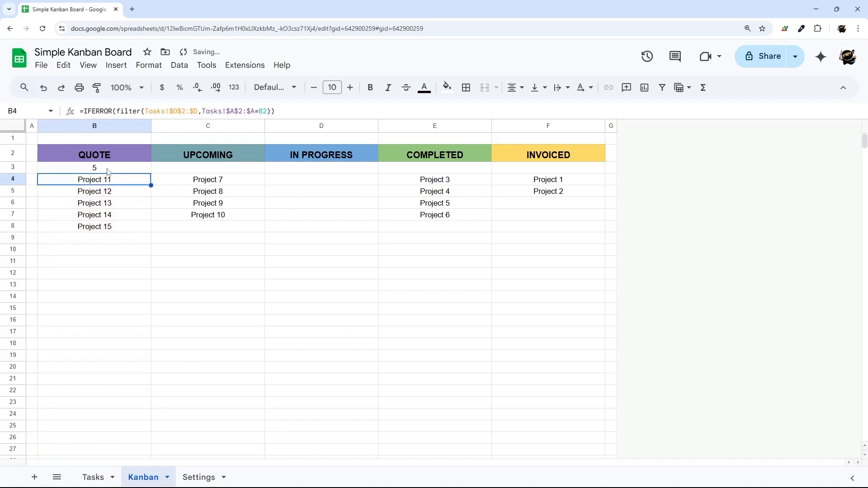
click(108, 170)
drag(152, 172, 587, 175)
Extend the count in B3 with the overall project total: =counta(B4:B)&"/"&counta(B4:F).
click(121, 172)
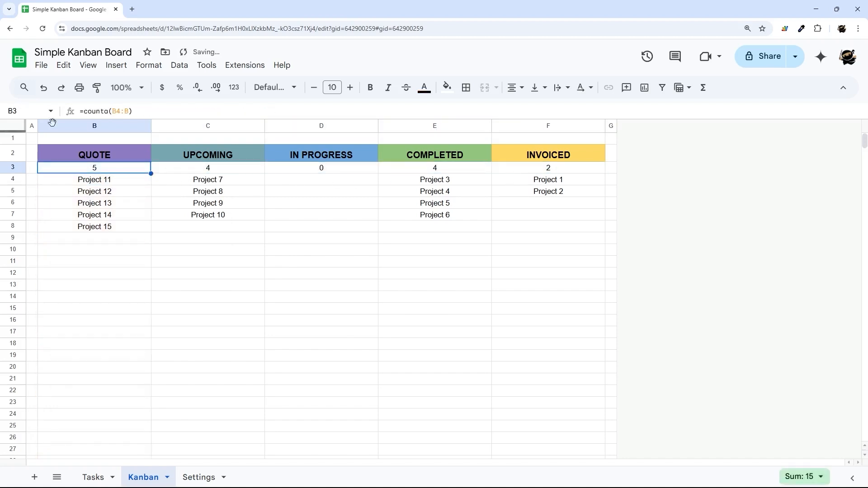
click(147, 109)
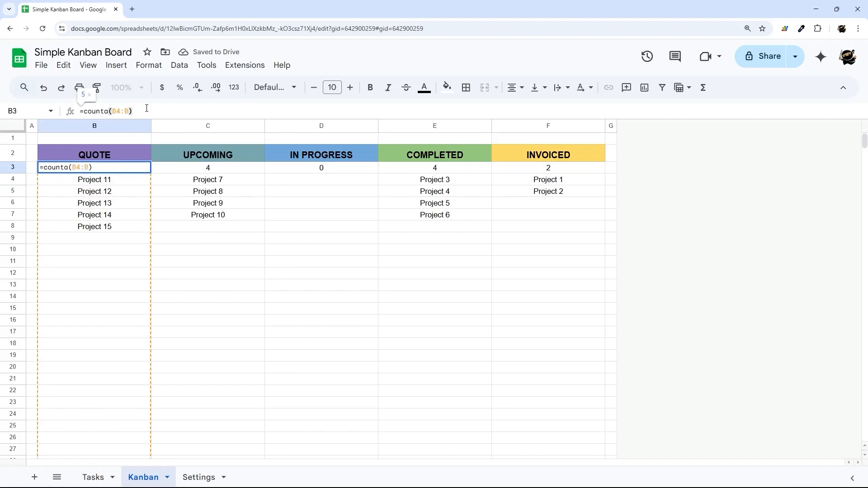
text(&"/"&)
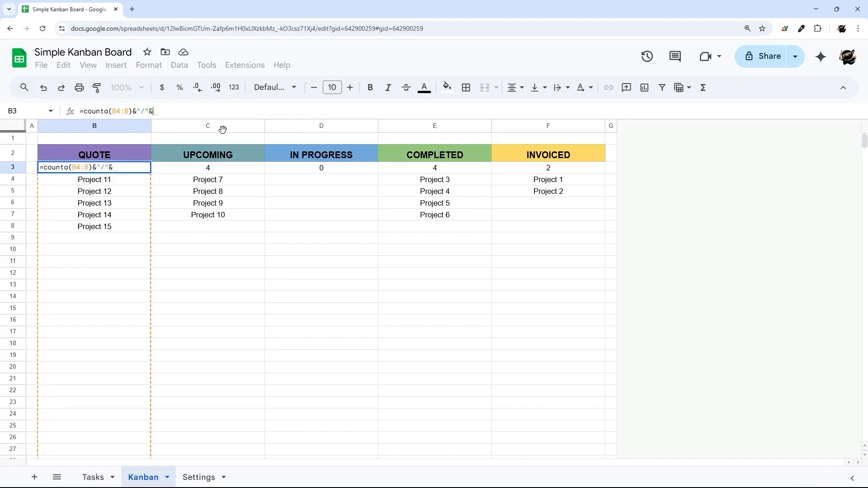
text(counta)
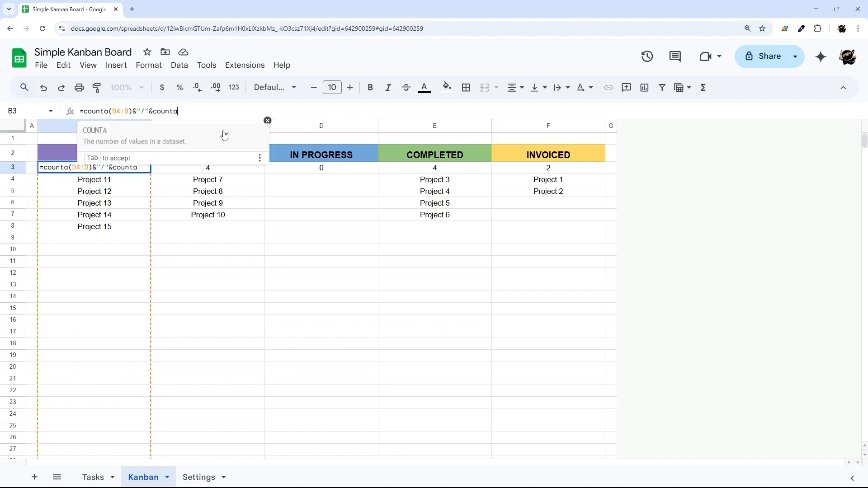
text(()
drag(136, 182, 555, 230)
key(BackSpace)
text())
key(Return)
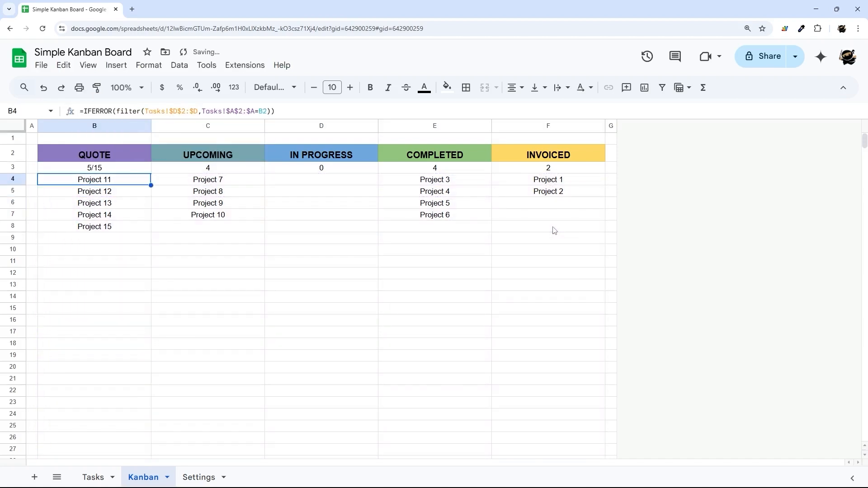
Try copying the extended count formula from B3 to C3 and check the ranges it references.
click(126, 172)
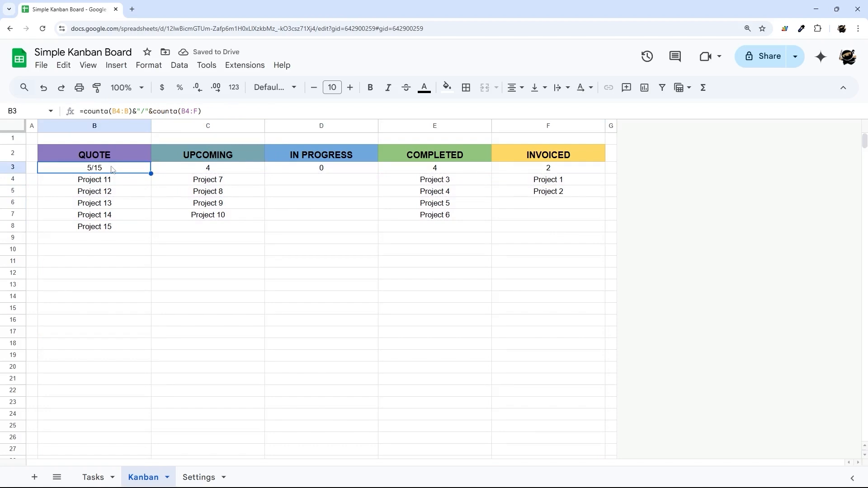
drag(151, 173, 212, 173)
click(214, 175)
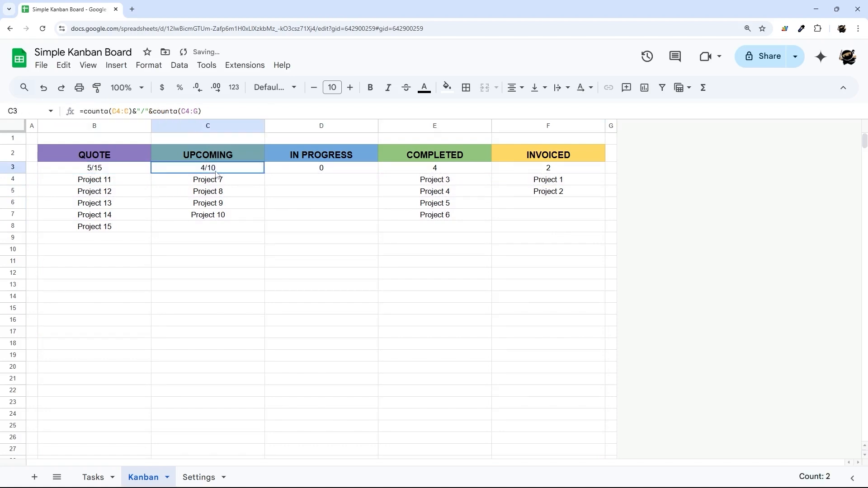
click(190, 113)
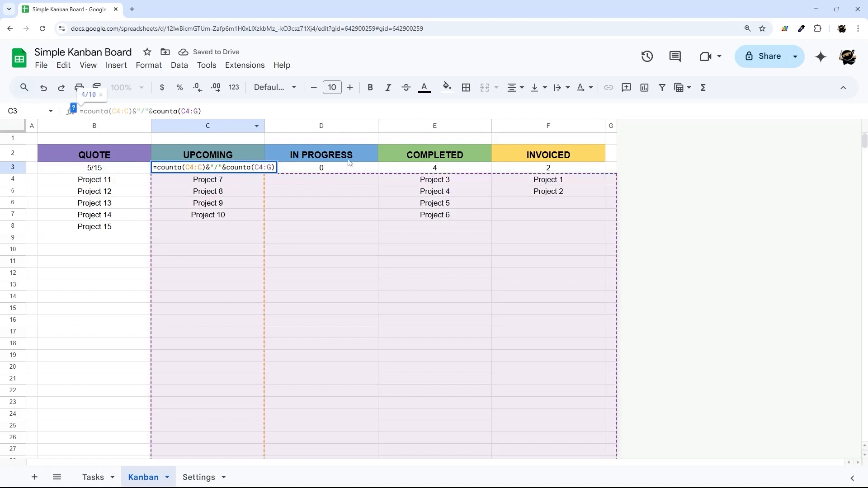
key(Escape)
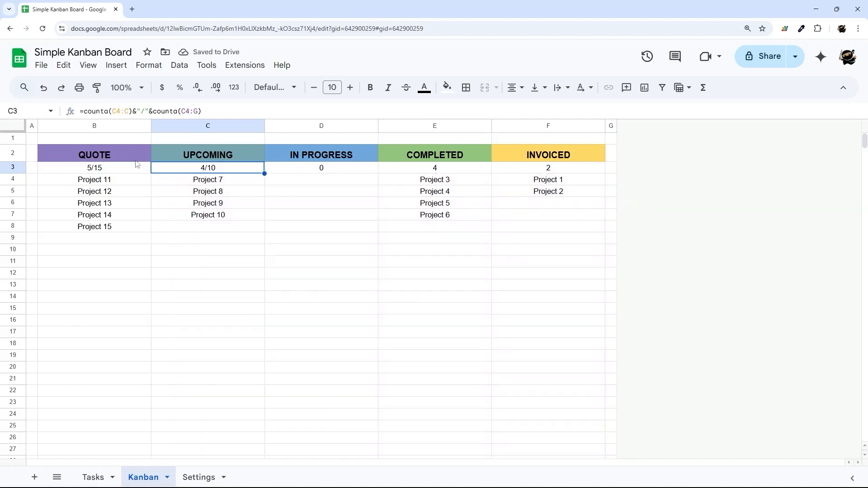
Lock the total range in B3 as $B$4:$F, copy the formula across to F3 and check each stage's count.
key(Left)
click(186, 112)
key(F4)
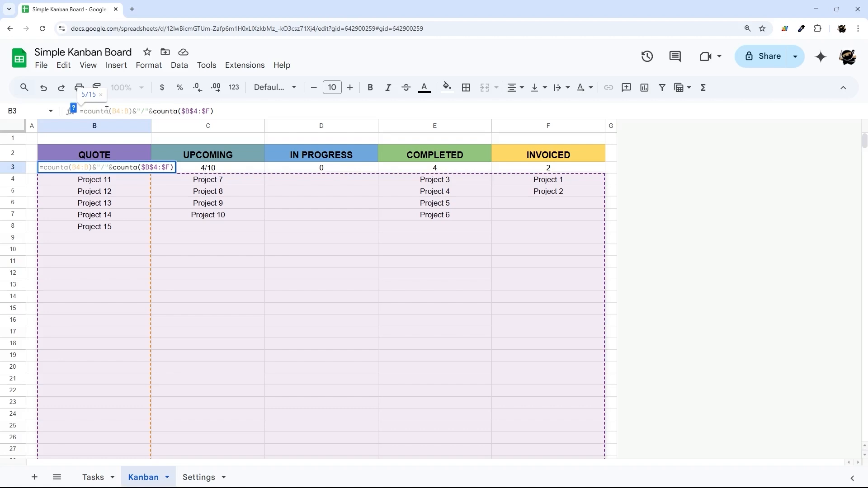
click(143, 166)
drag(152, 175, 518, 172)
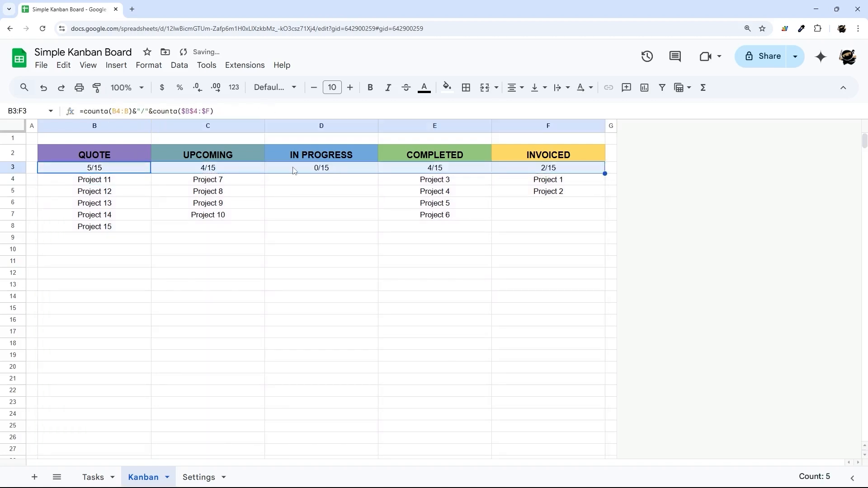
click(313, 169)
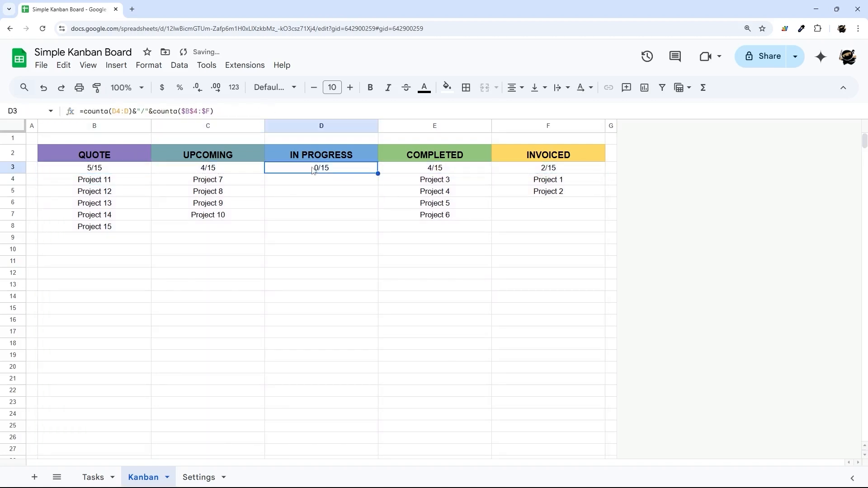
click(458, 169)
click(548, 170)
click(222, 172)
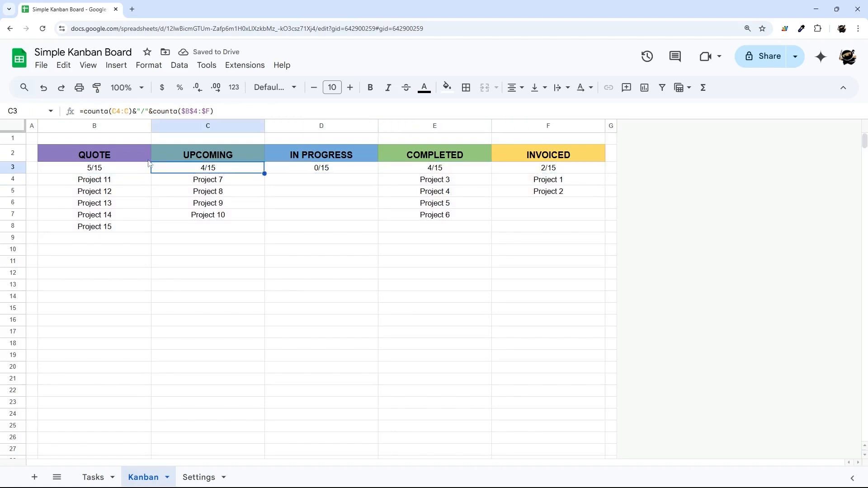
click(96, 169)
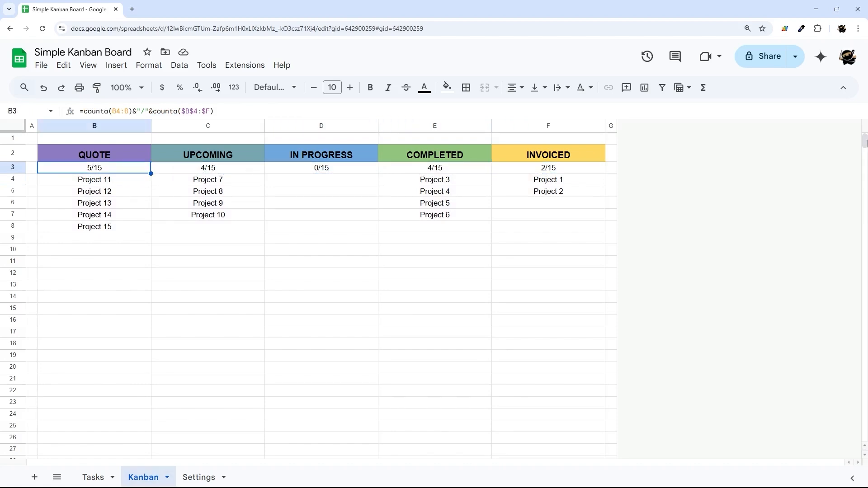
Change the stage of Project 6 and Project 5 to IN PROGRESS on the Tasks sheet and check the Kanban sheet.
click(93, 478)
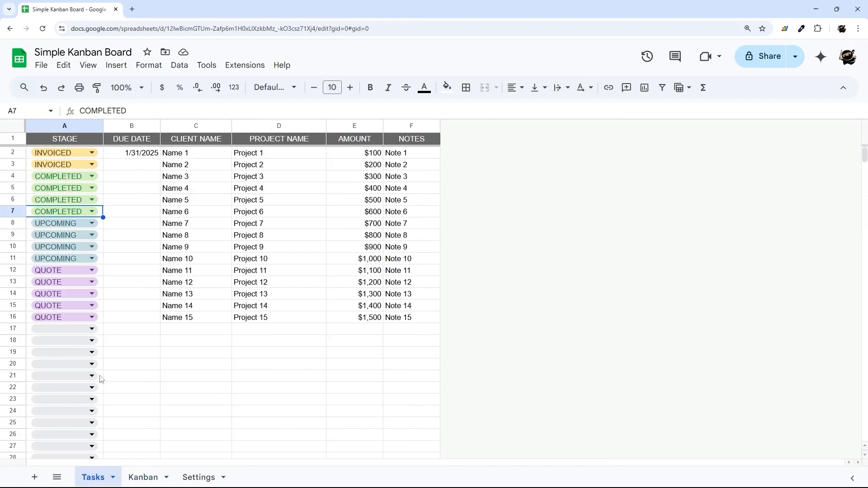
click(92, 212)
click(66, 271)
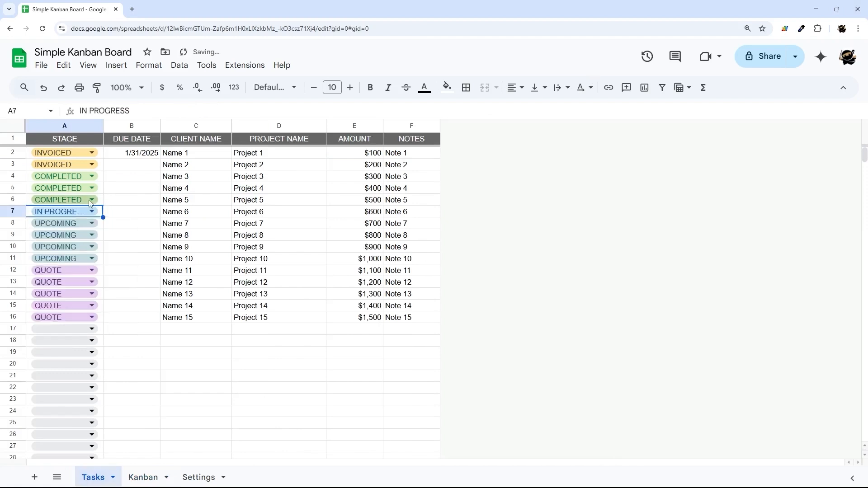
click(91, 200)
click(56, 251)
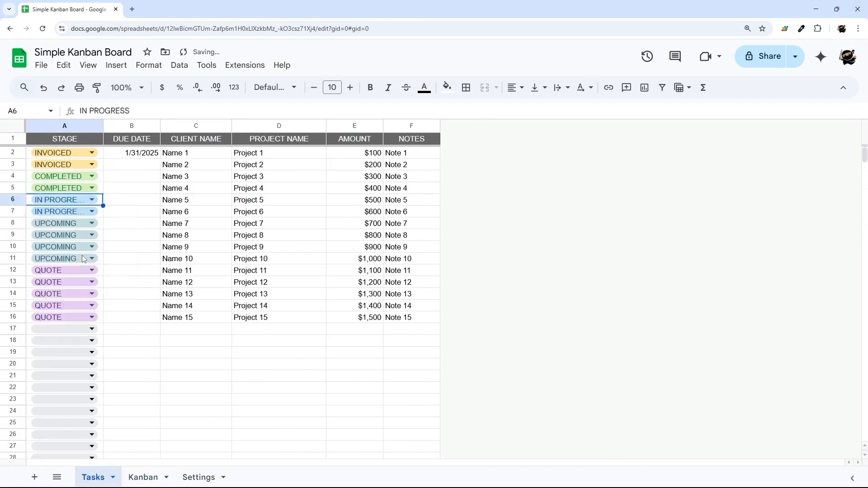
click(143, 477)
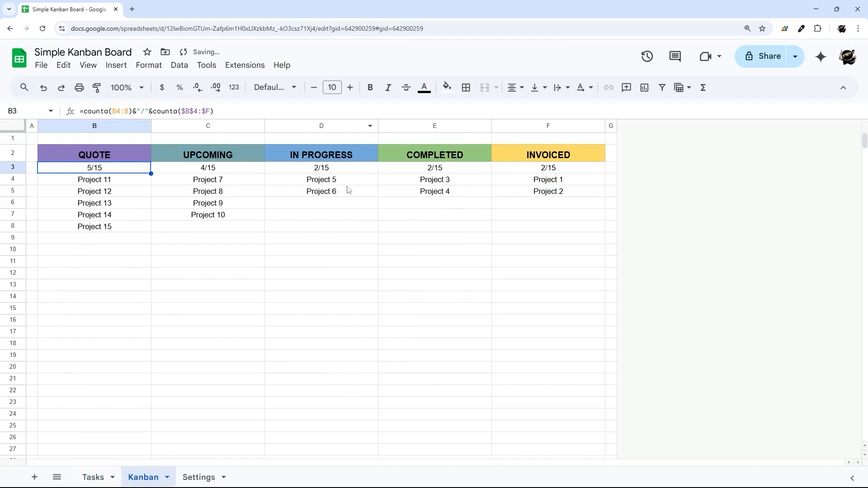
drag(341, 182, 342, 228)
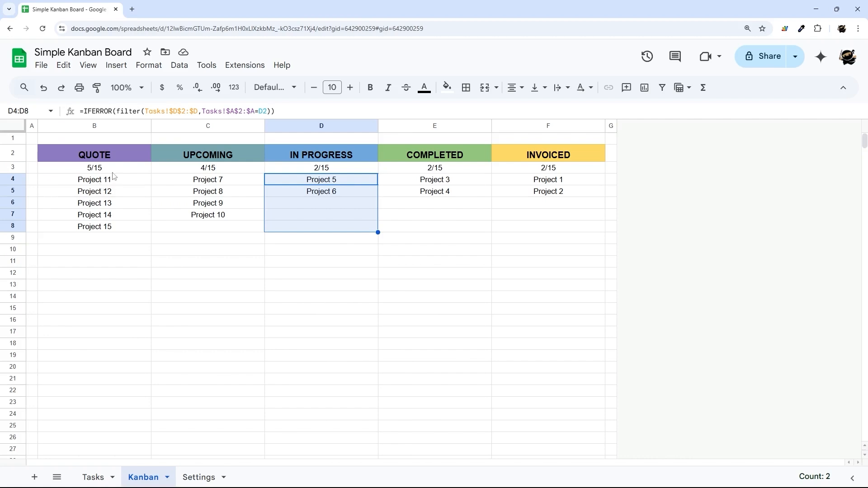
Change the count in B3 to =IF(counta(B4:B)>10,"Too Many Projects!",counta(B4:B)&"/"&counta($B$4:$F)) and copy it across to F3.
drag(102, 180, 124, 309)
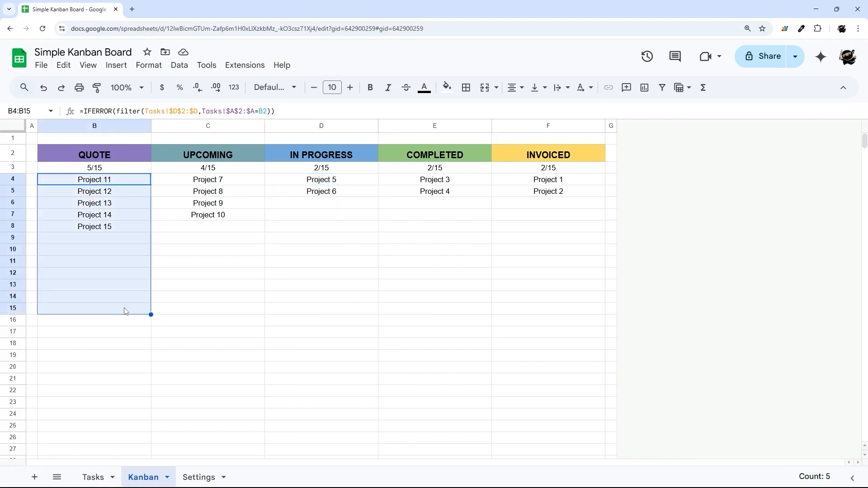
click(101, 169)
click(85, 112)
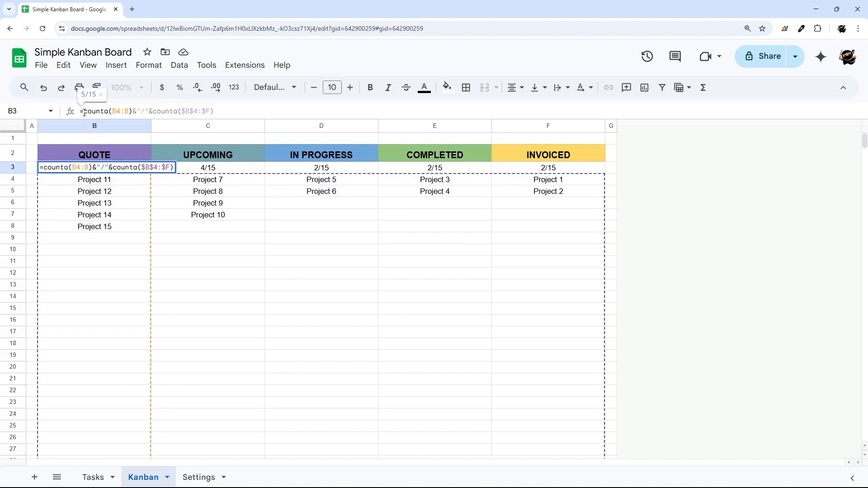
text(IF(counta)
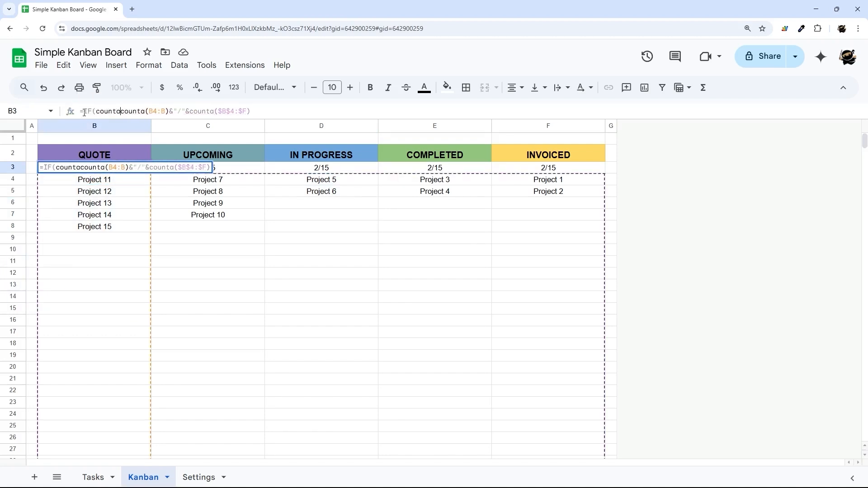
text((B4:)
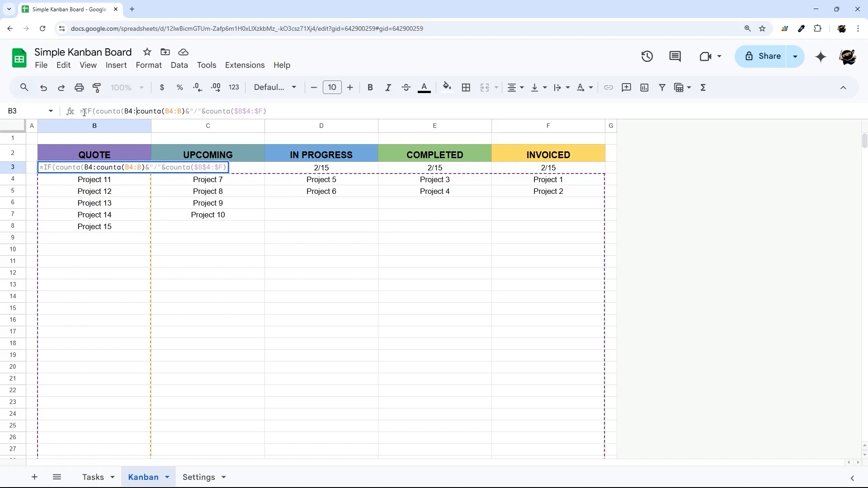
text(B)>)
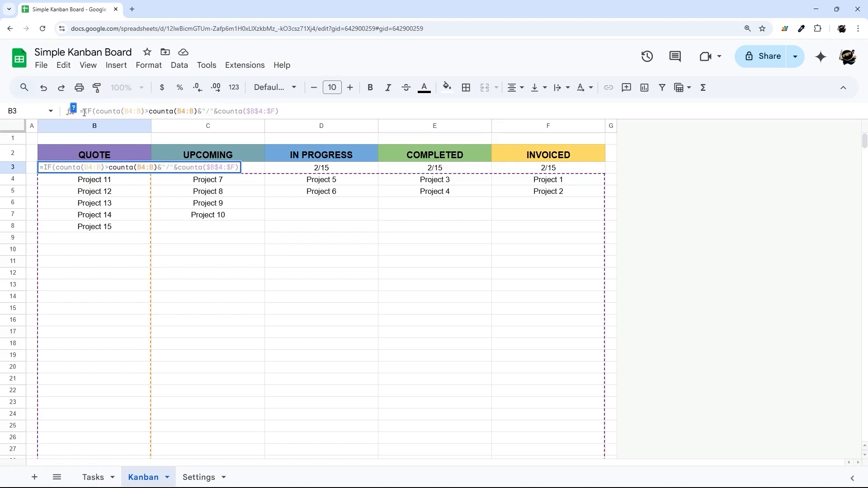
text(10)
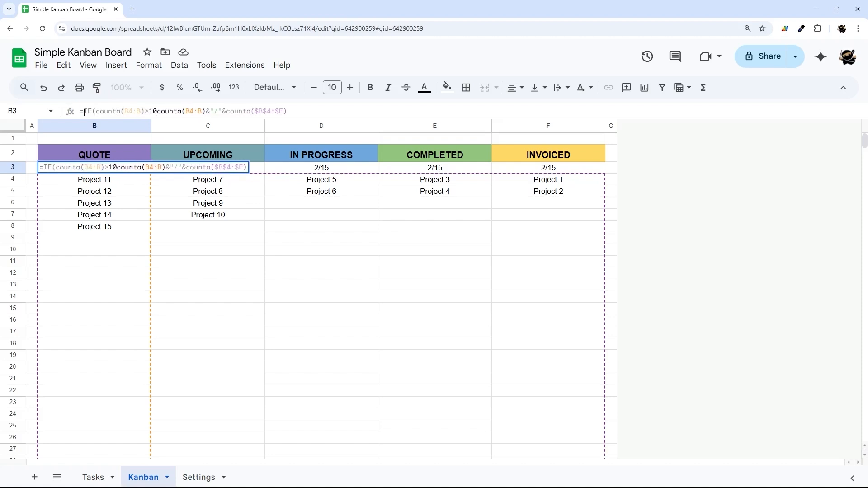
text(,")
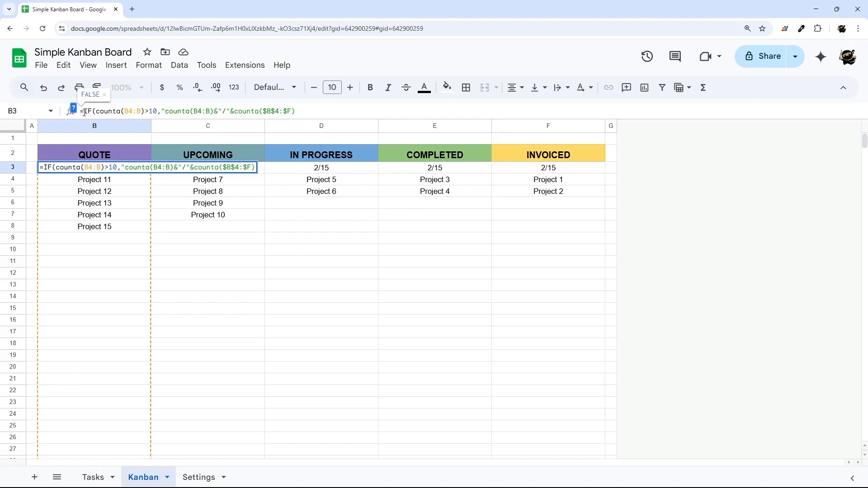
text(Too Many Proj)
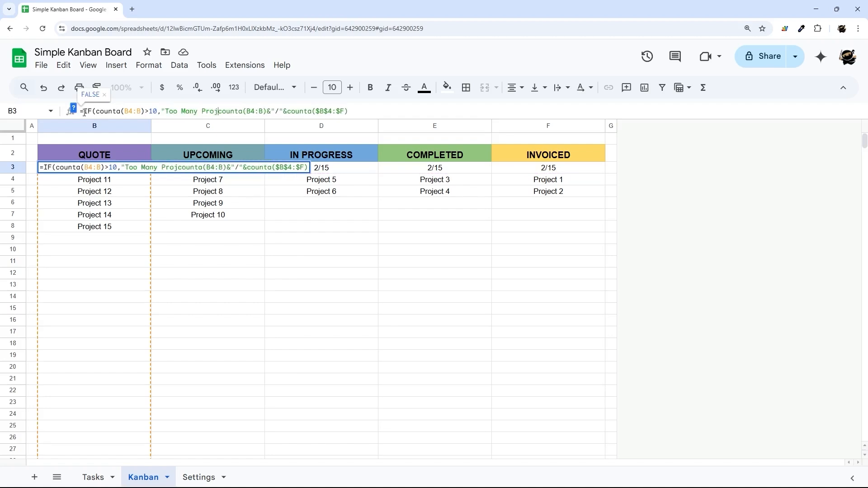
text(ects!",)
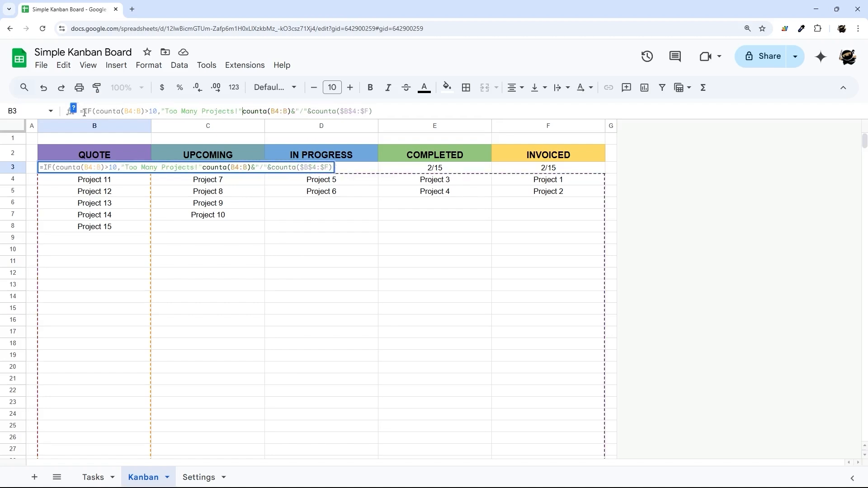
key(End)
key(Return)
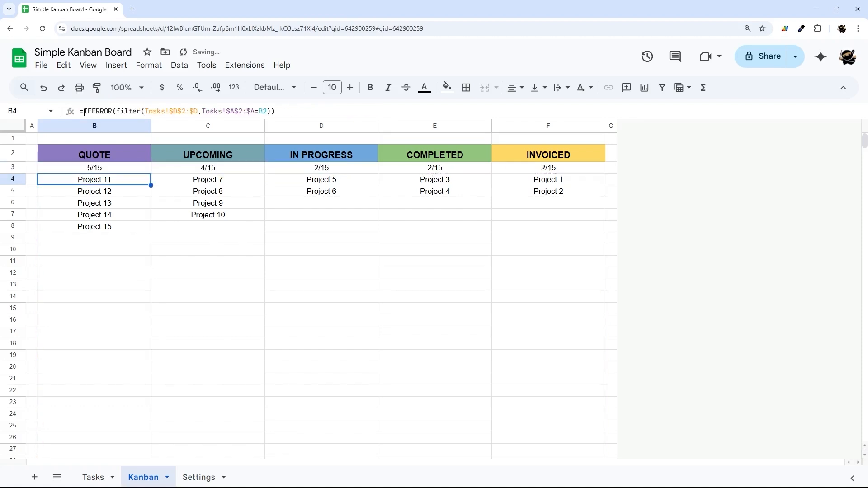
click(126, 168)
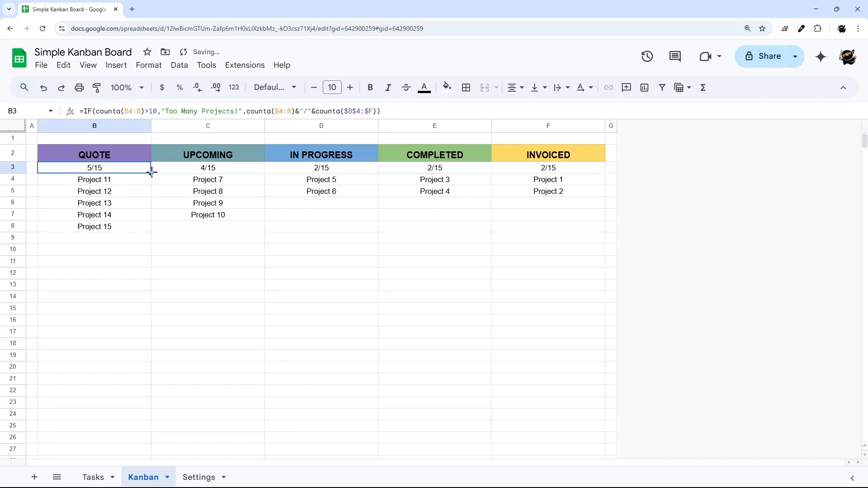
drag(151, 172, 576, 171)
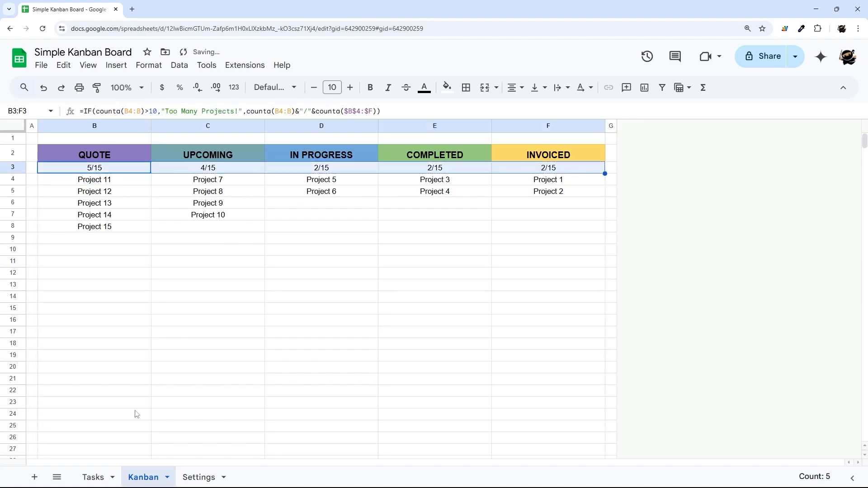
Fill the QUOTE stage from A12 up to A4 on the Tasks sheet and check the project limit on the Kanban sheet.
click(94, 477)
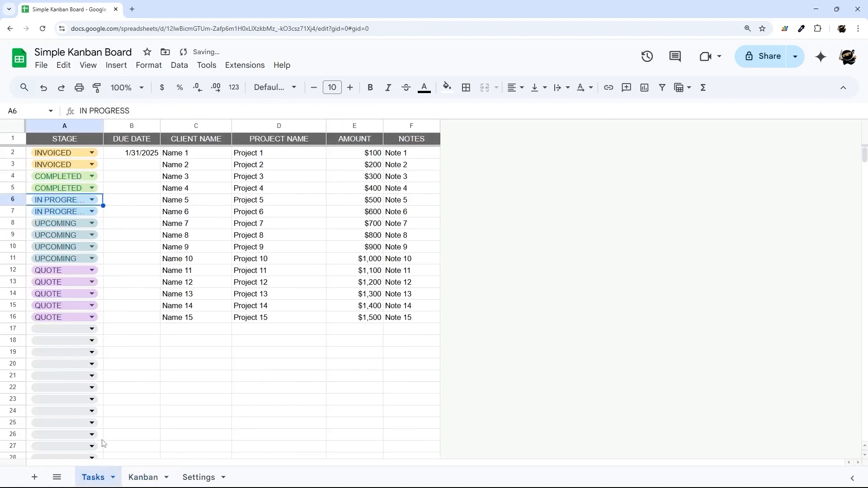
click(100, 274)
drag(104, 276, 91, 176)
click(143, 477)
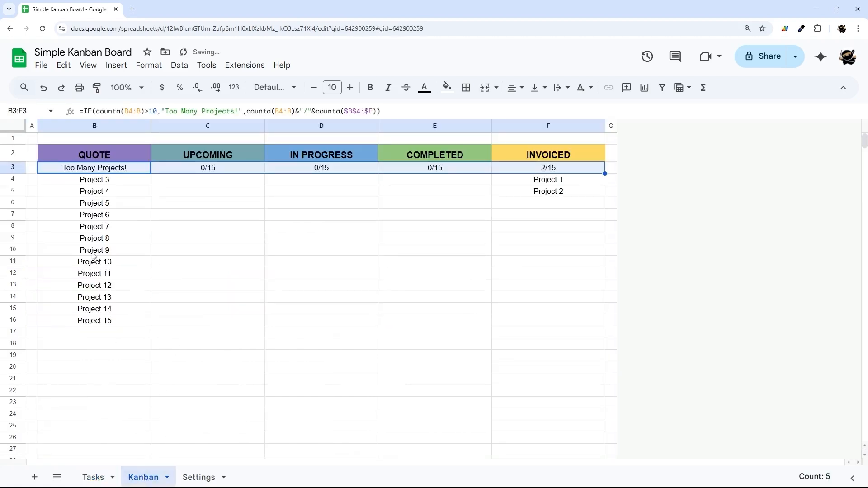
Undo the QUOTE fill on the Tasks sheet and return to the Kanban sheet.
click(95, 478)
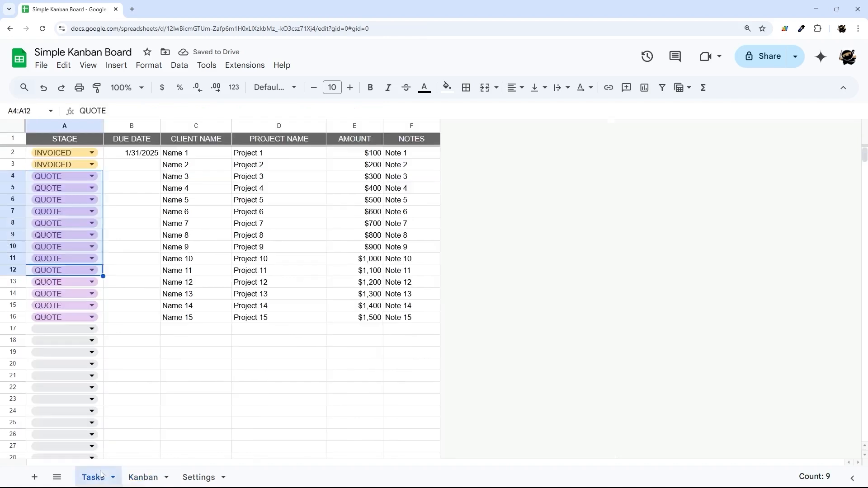
key(ctrl+z)
click(145, 475)
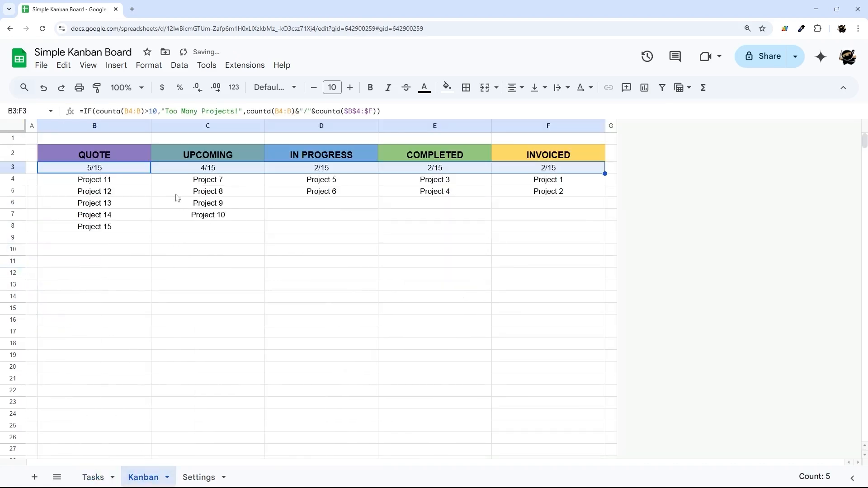
Insert a row below row 3 and give B3:F3 the stage headers' formatting, without bold and at font size 10.
right_click(18, 169)
click(68, 276)
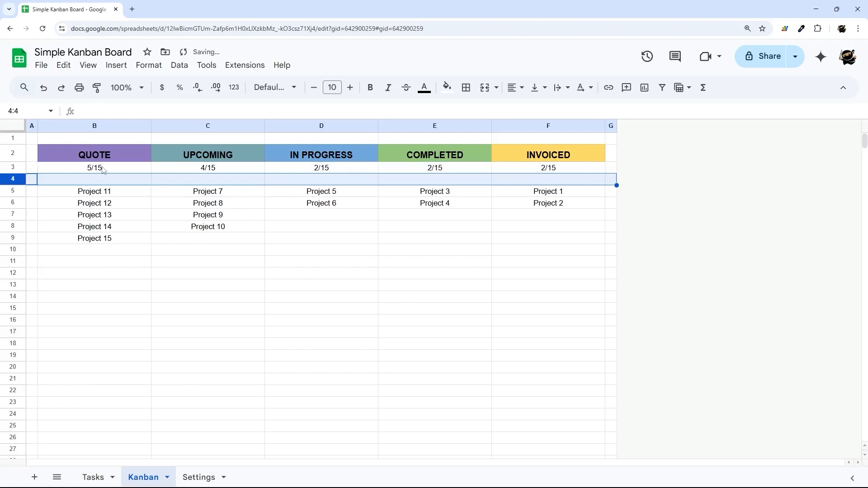
drag(105, 159, 543, 156)
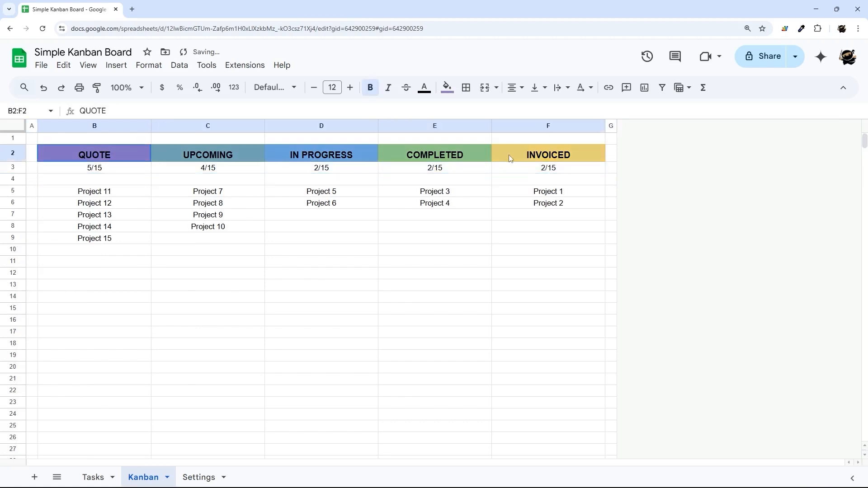
click(97, 87)
click(116, 168)
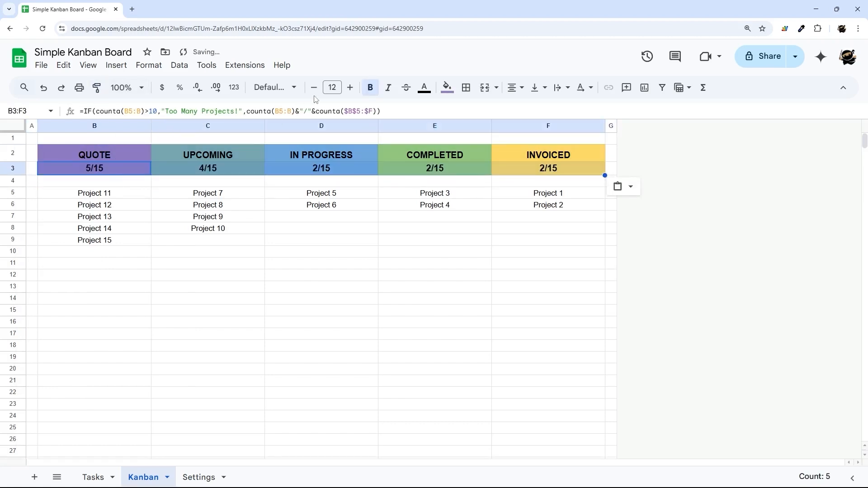
click(370, 87)
click(315, 87)
click(315, 87)
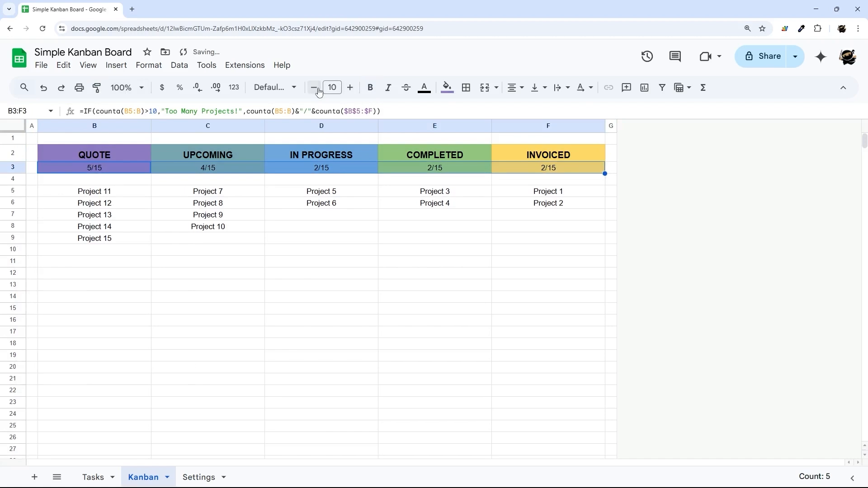
Set the height of row 3 to 28 pixels and align its contents vertically to the top.
right_click(13, 167)
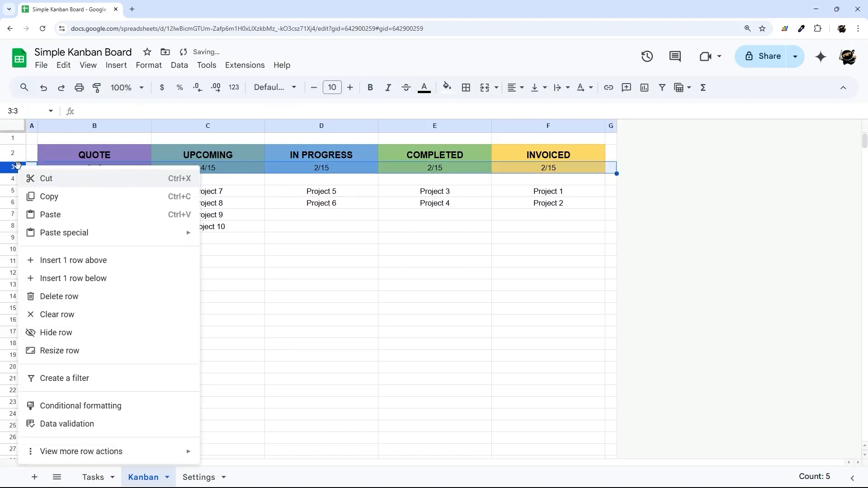
click(62, 347)
click(413, 256)
drag(413, 256, 352, 258)
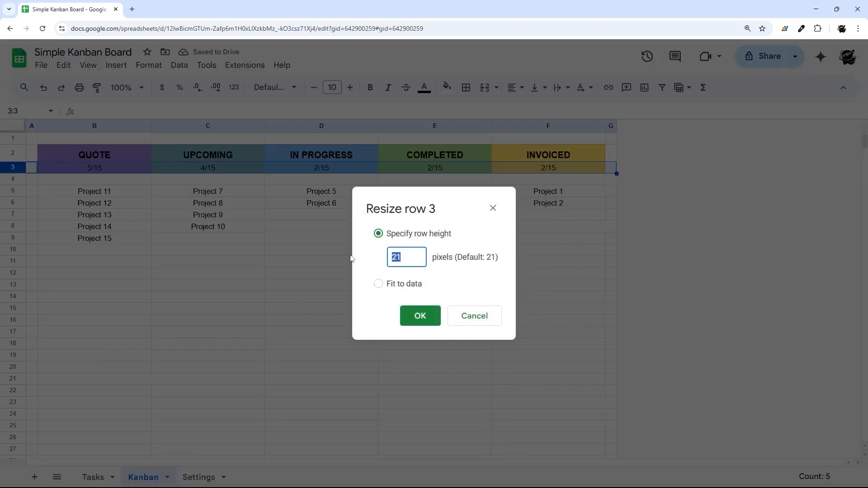
text(28)
key(Return)
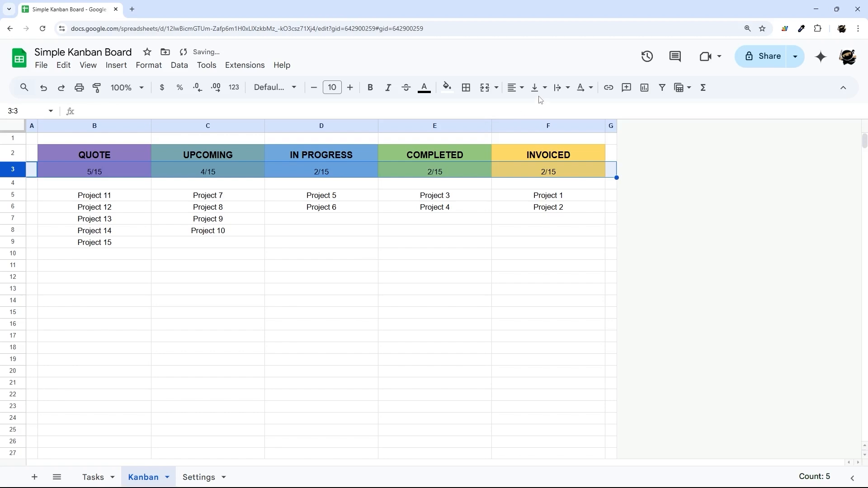
click(538, 88)
click(553, 109)
click(611, 183)
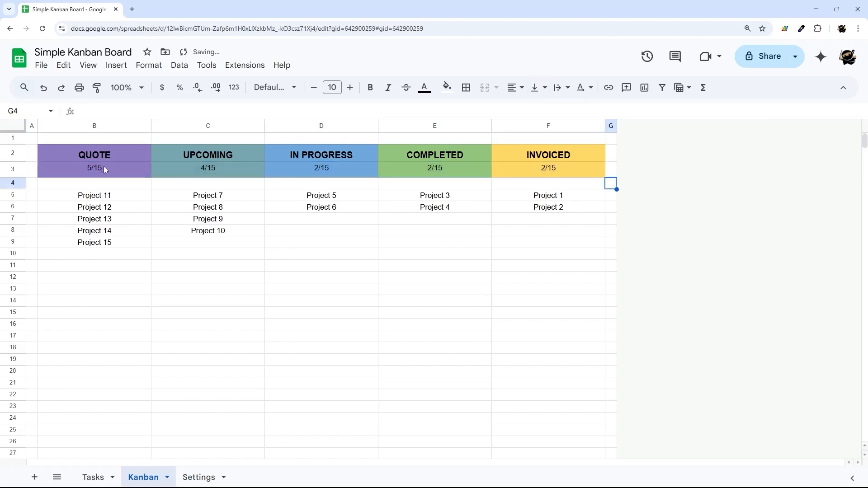
Format the stage headers in row 2 with white text at font size 14.
click(15, 155)
click(424, 87)
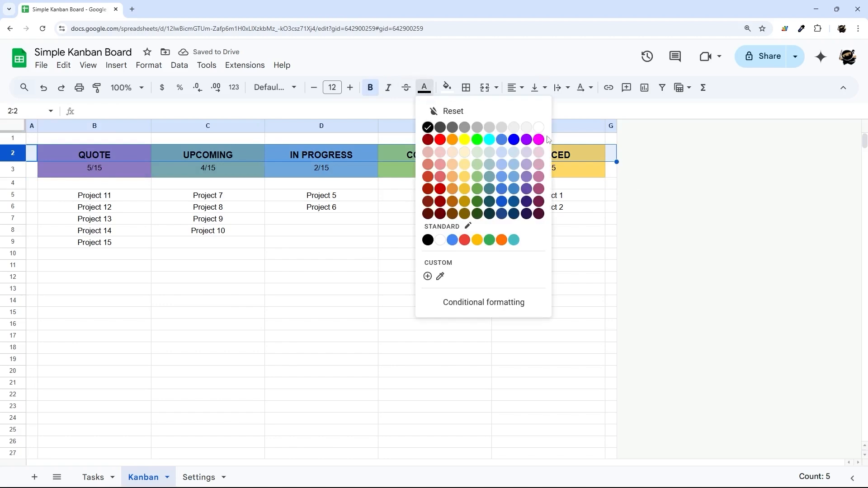
click(540, 126)
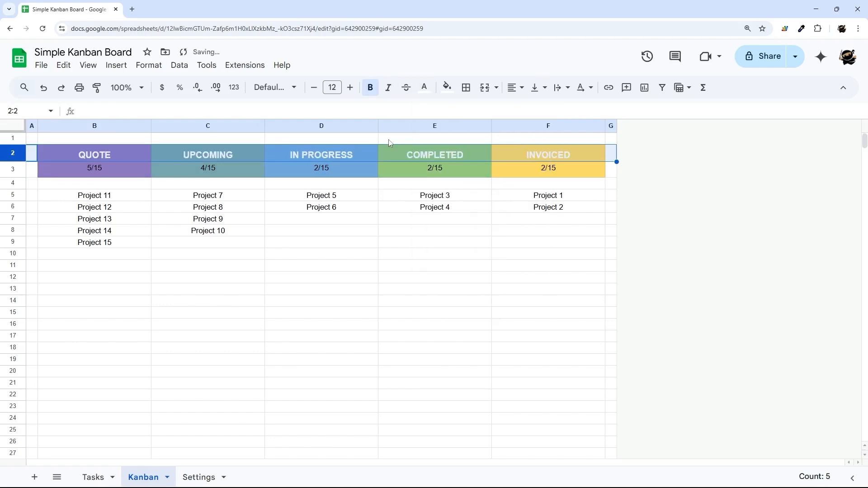
click(350, 87)
click(350, 87)
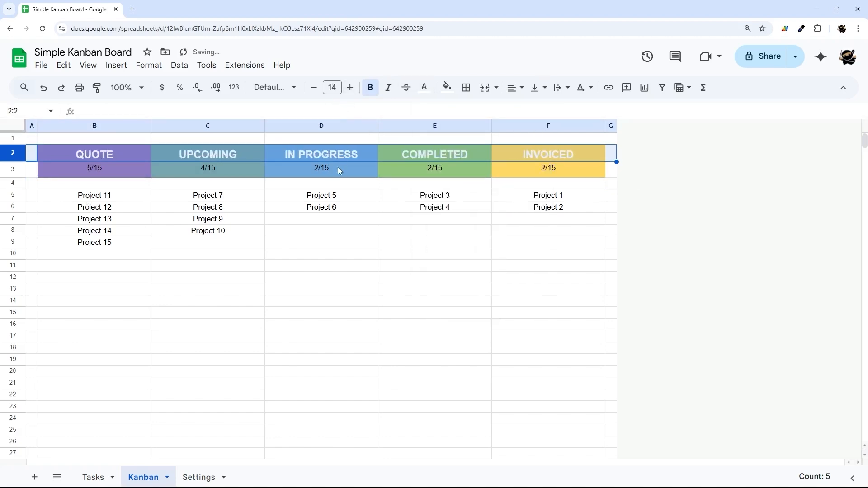
click(339, 169)
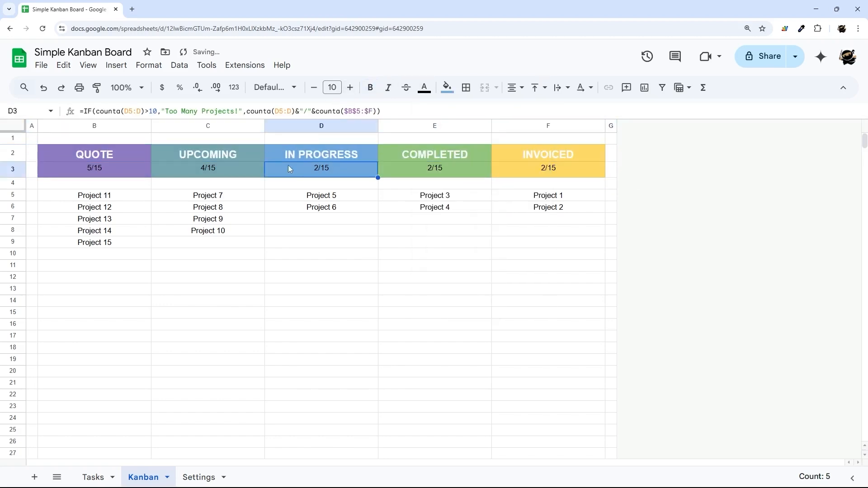
Hide the gridlines on the Kanban sheet.
click(89, 63)
mouse_move(108, 85)
click(302, 104)
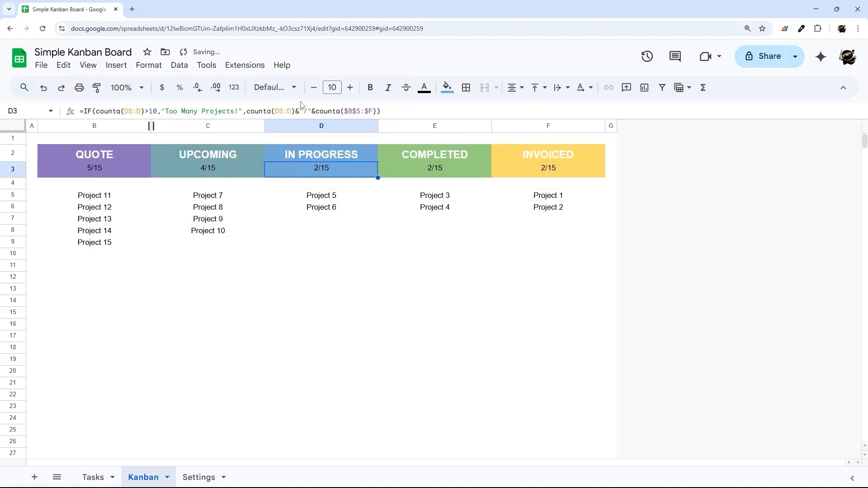
click(343, 233)
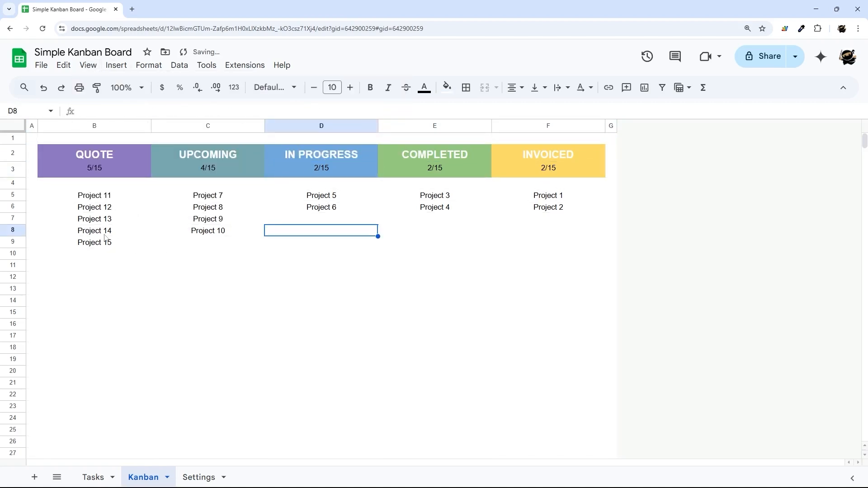
click(17, 195)
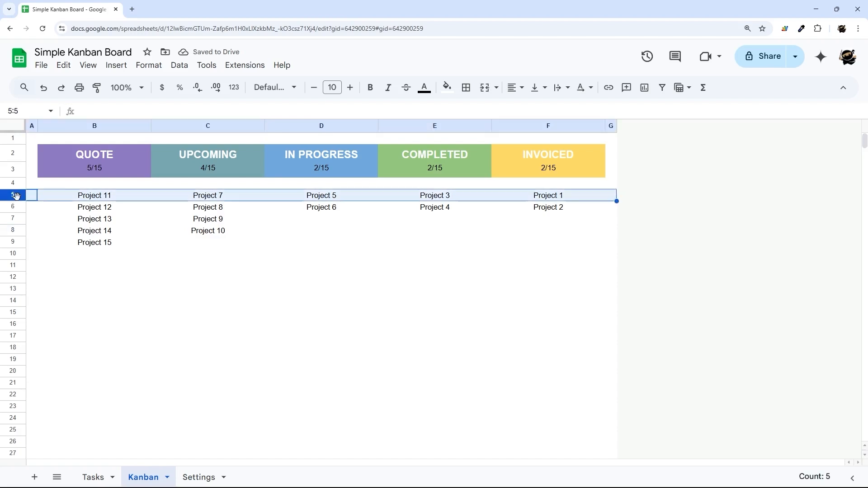
click(60, 230)
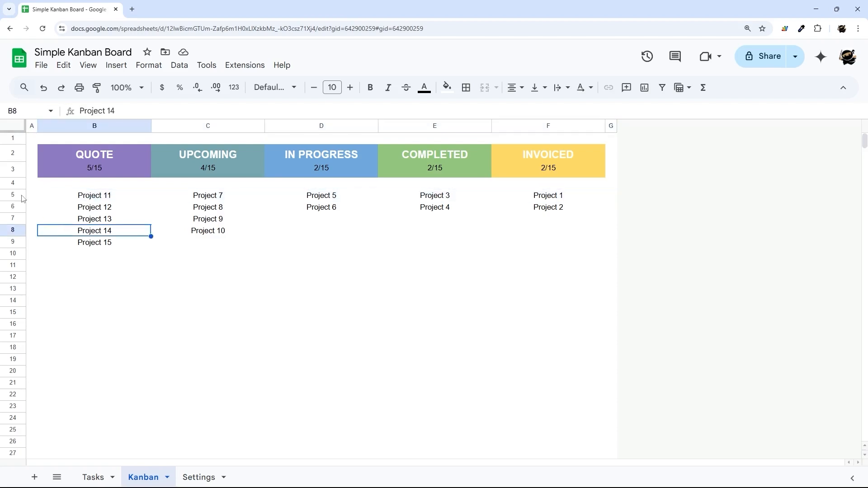
drag(22, 196, 19, 325)
right_click(19, 326)
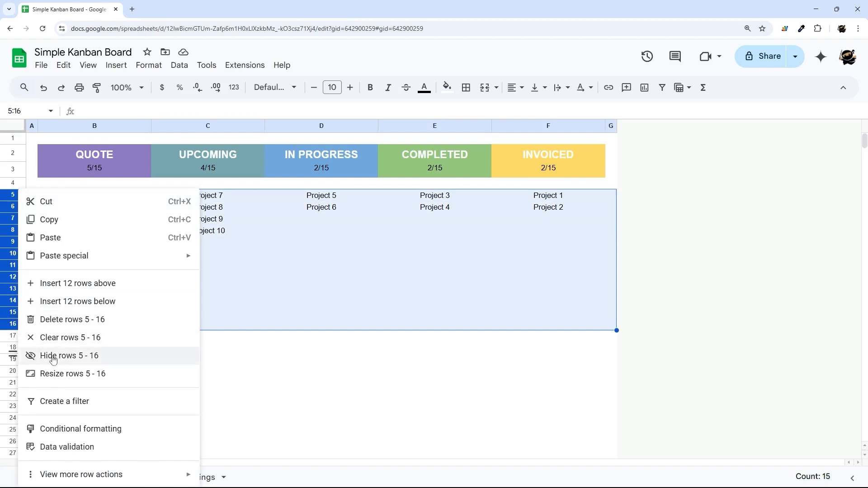
click(312, 359)
Delete rows 20 through 1003 from the Kanban sheet.
click(14, 370)
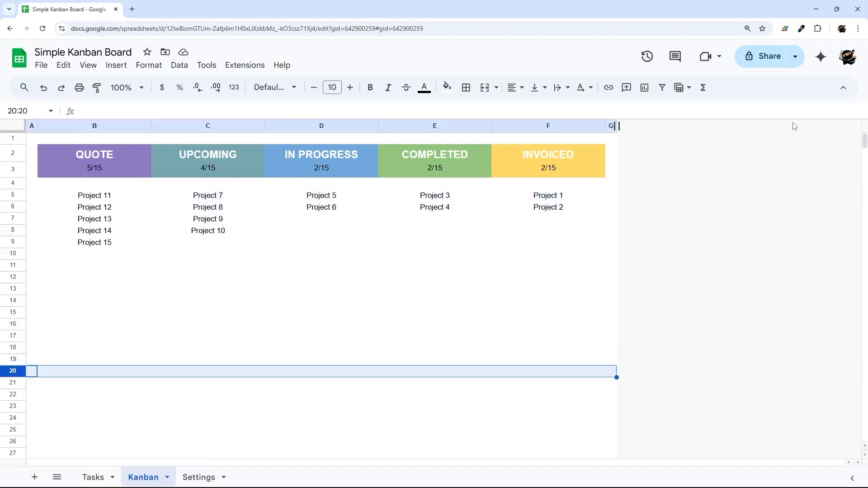
drag(864, 141, 848, 459)
shift+click(20, 424)
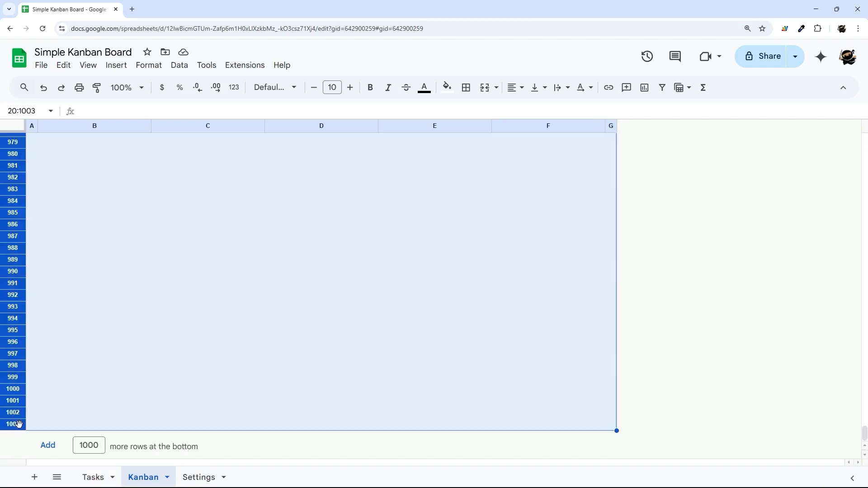
right_click(21, 424)
click(62, 257)
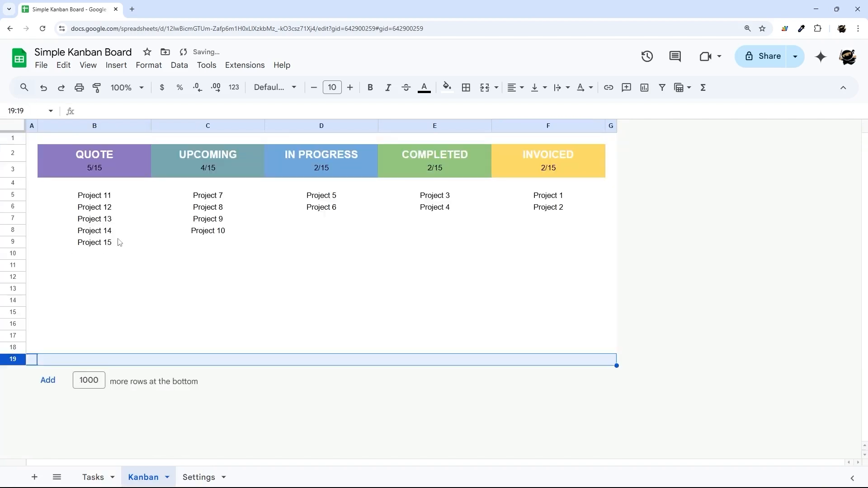
Add a conditional formatting rule that fills non-empty cells in B5:B19 under QUOTE with light purple.
drag(113, 197, 107, 361)
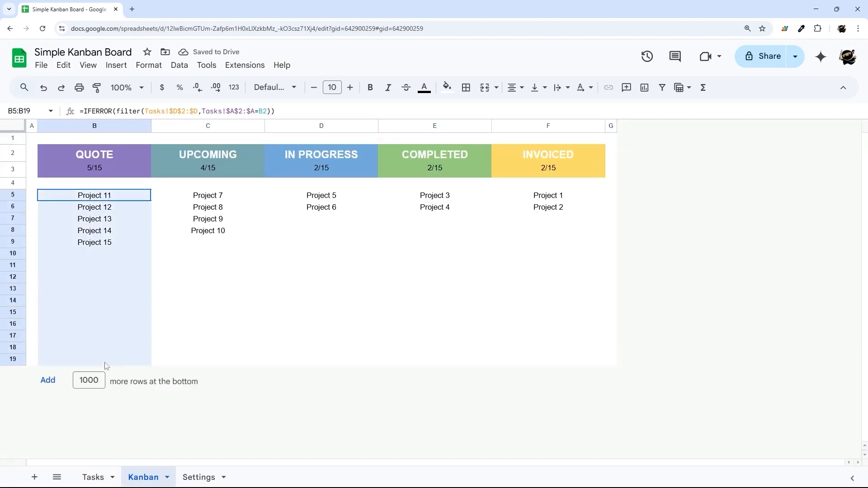
click(149, 66)
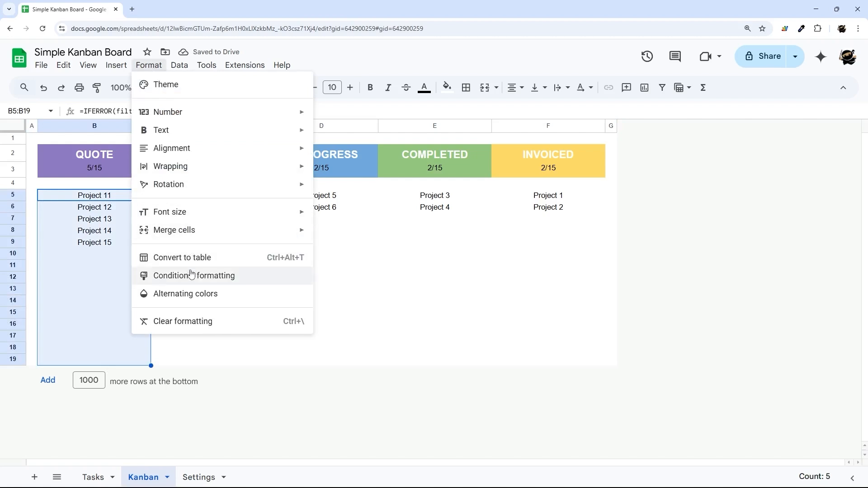
click(165, 276)
click(789, 305)
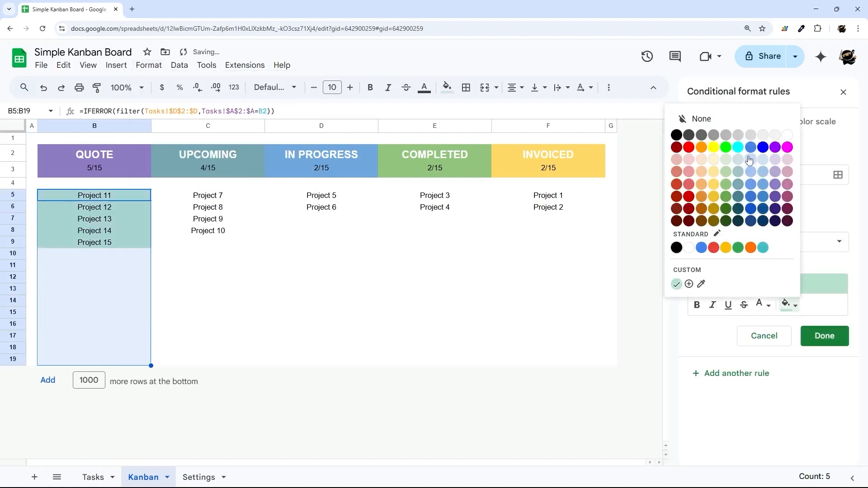
click(774, 162)
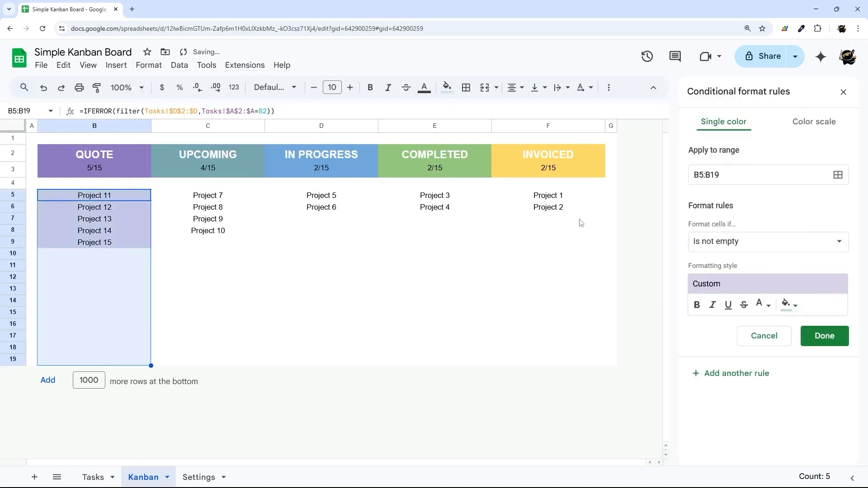
click(824, 335)
Add a conditional formatting rule that fills non-empty cells in C5:C19 under UPCOMING with light teal.
drag(206, 196, 213, 337)
drag(234, 375, 236, 376)
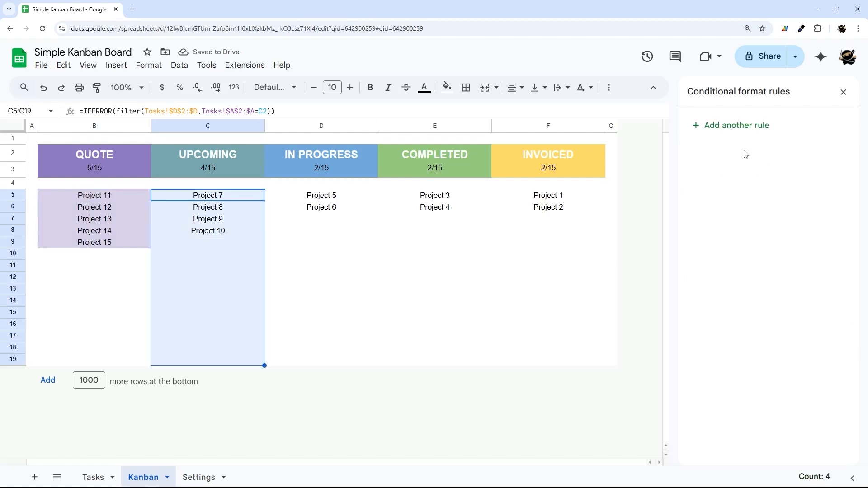
click(742, 126)
click(793, 307)
click(738, 159)
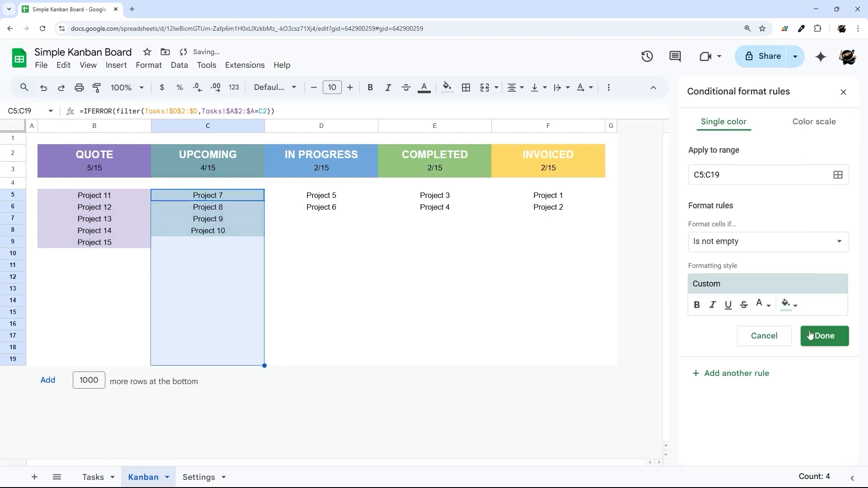
click(824, 335)
Add a conditional formatting rule that fills non-empty cells in D5:D19 under IN PROGRESS with light blue.
drag(321, 196, 343, 362)
click(737, 124)
click(793, 307)
click(767, 162)
click(824, 335)
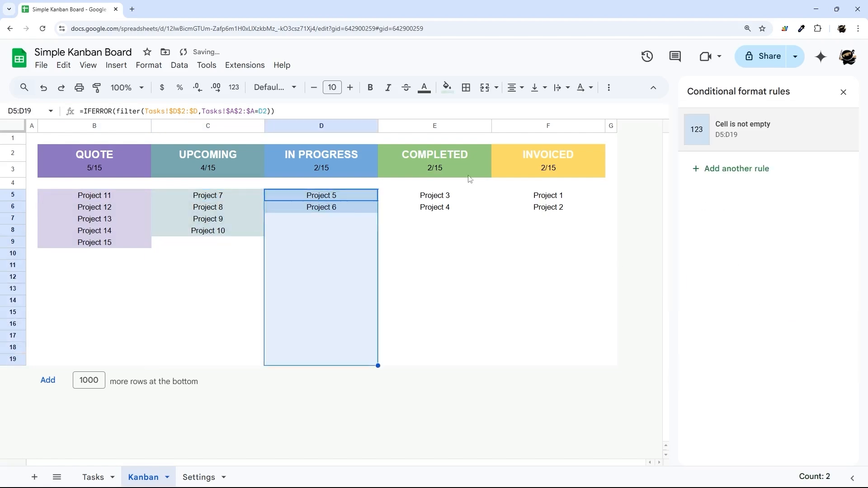
Add a conditional formatting rule that fills non-empty cells in E5:E19 under COMPLETED with light green.
drag(435, 195, 435, 362)
click(736, 124)
click(792, 307)
click(726, 159)
click(824, 336)
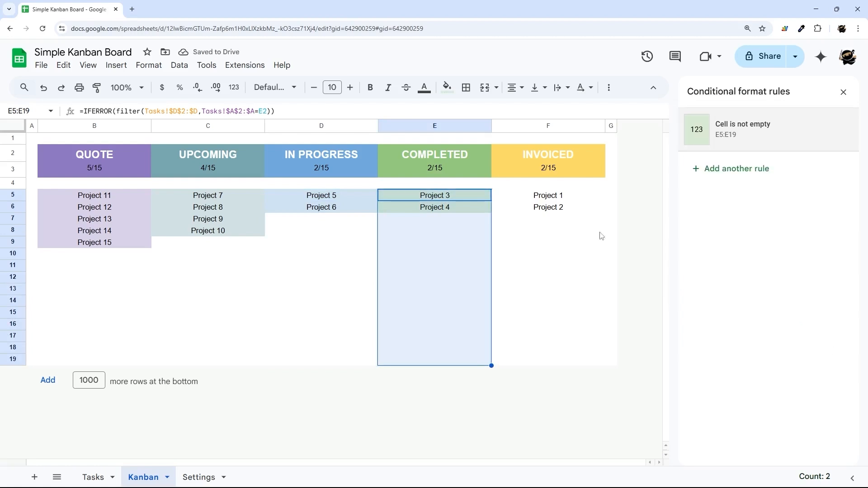
Add a conditional formatting rule that fills non-empty cells in F5:F19 under INVOICED with light yellow.
drag(549, 196, 548, 362)
click(737, 124)
click(792, 307)
click(713, 159)
click(826, 337)
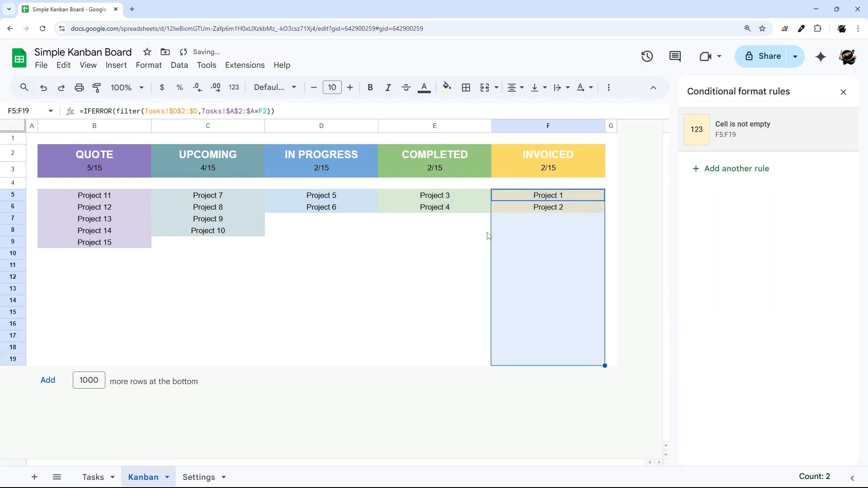
Apply thick inner vertical borders to the whole board in B2:F19 to separate the stage columns.
click(433, 262)
drag(129, 163, 518, 360)
click(466, 87)
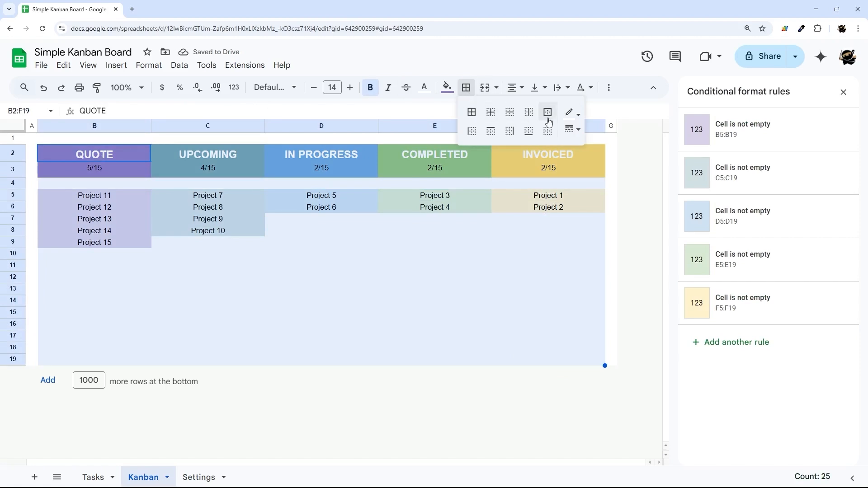
click(569, 130)
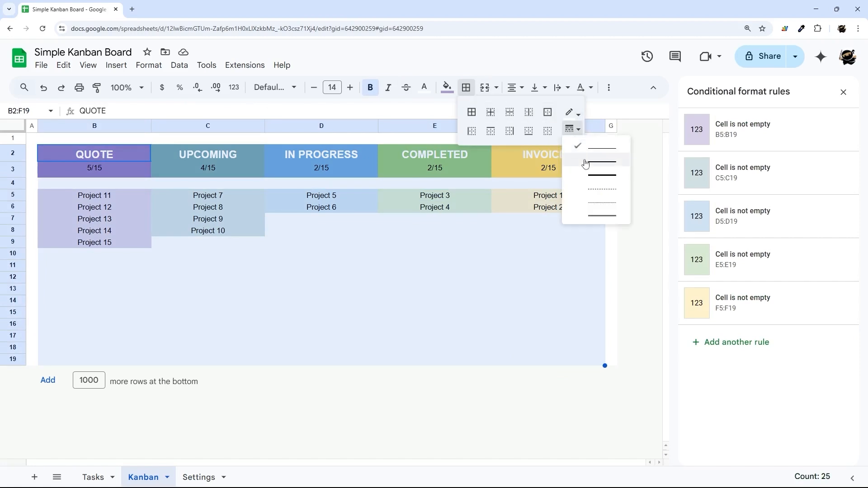
click(588, 176)
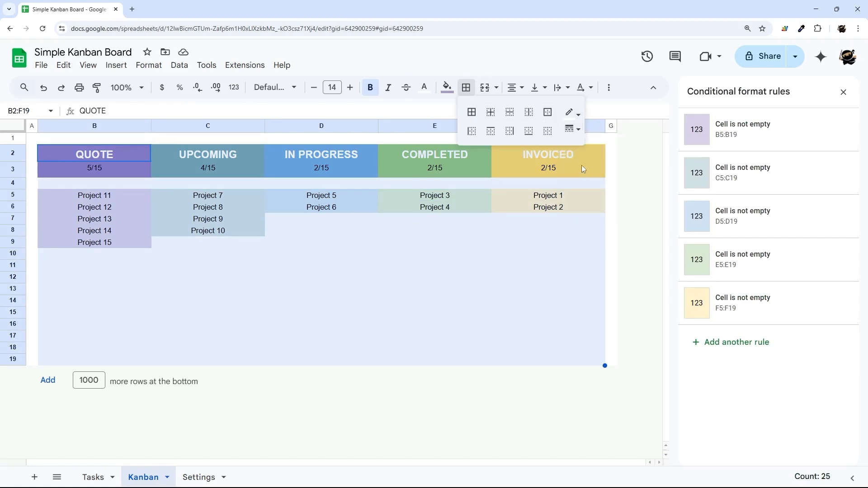
click(528, 117)
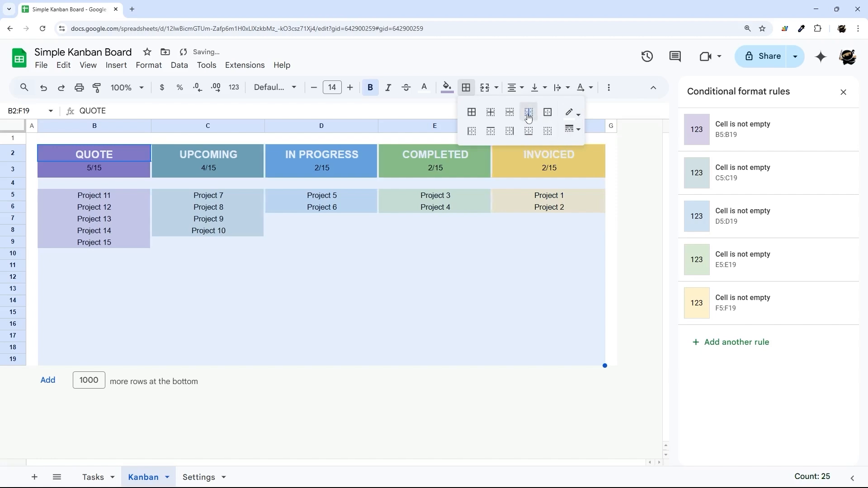
Apply thick inner horizontal borders to the project cells in B5:F19 and close the conditional formatting rules.
click(330, 212)
drag(95, 195, 572, 372)
click(466, 87)
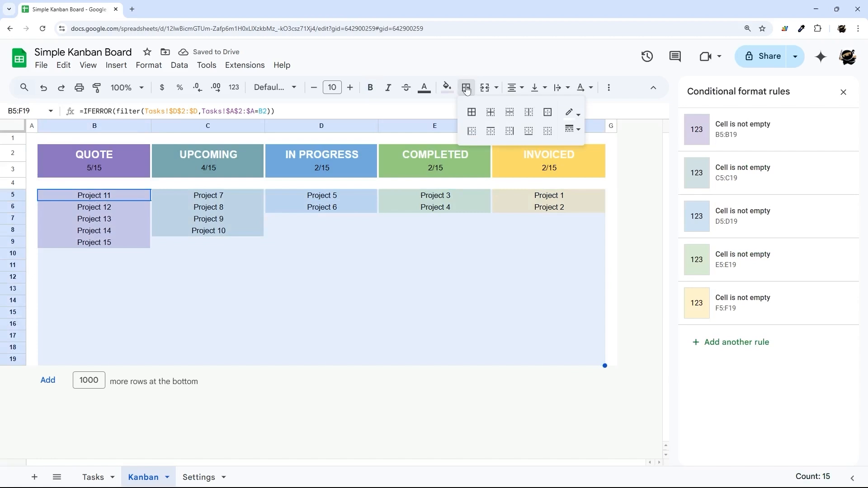
click(511, 115)
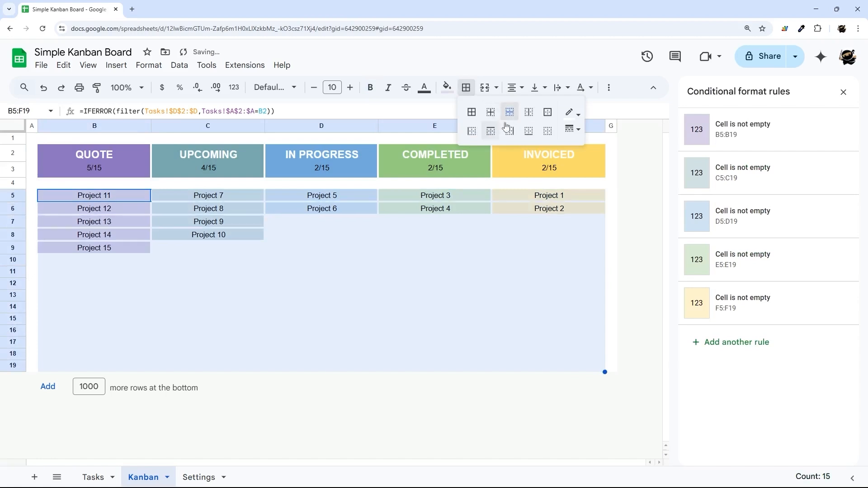
click(842, 92)
click(415, 257)
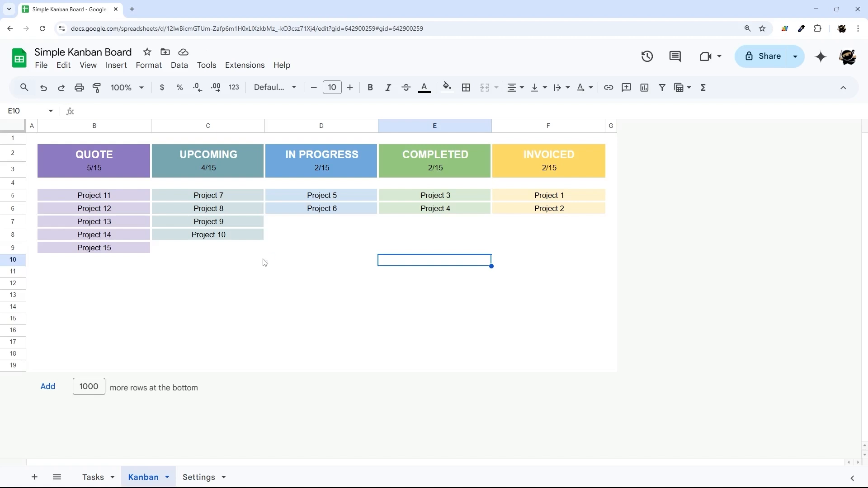
Compare the Kanban sheet's QUOTE project list and filter formula with the stage, due date and client name columns on the Tasks sheet.
click(100, 201)
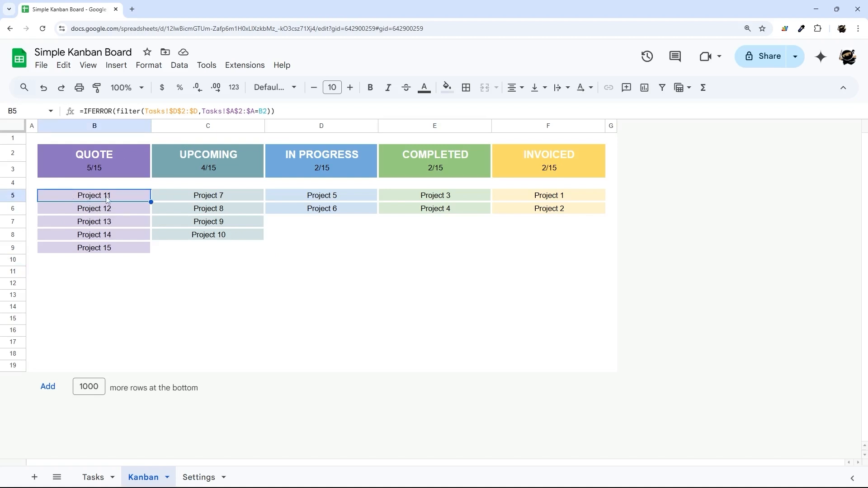
click(100, 476)
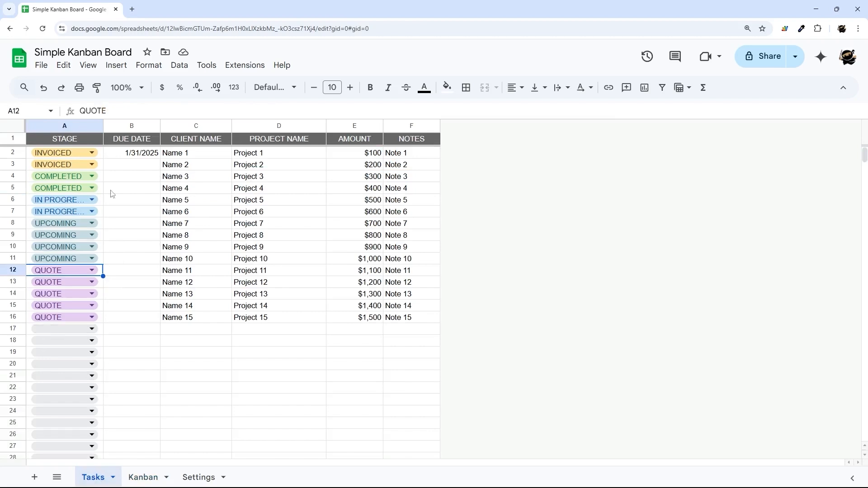
click(143, 477)
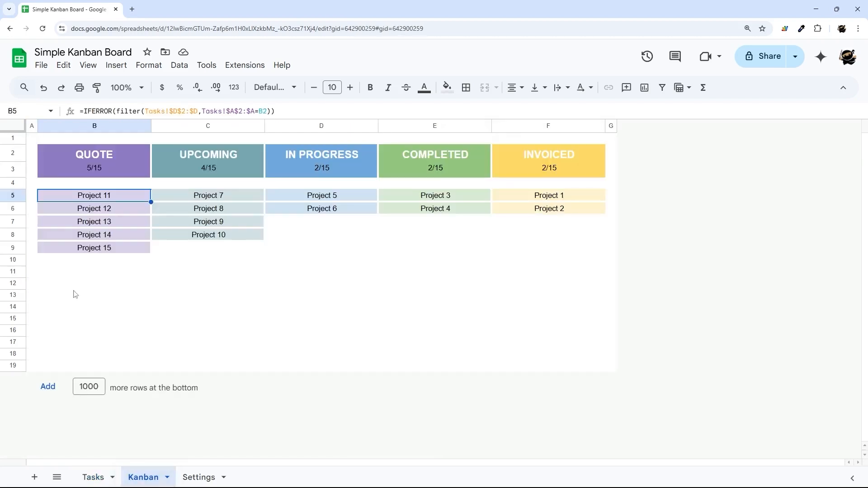
drag(109, 195, 95, 275)
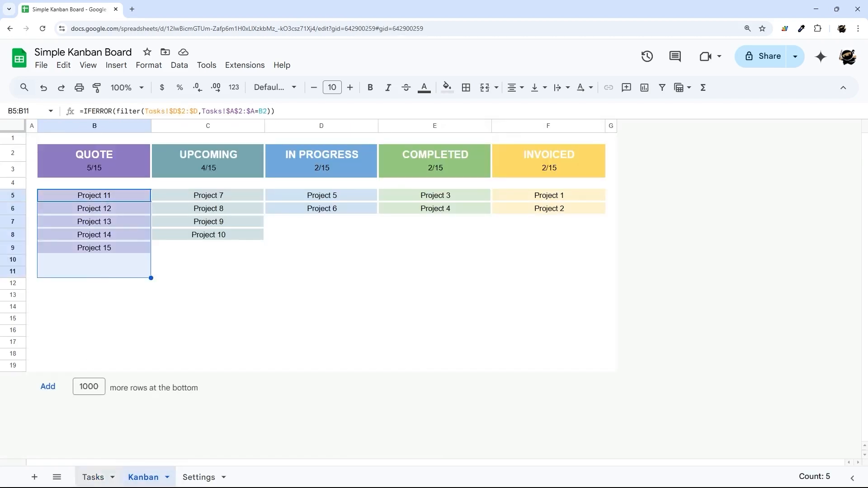
click(92, 479)
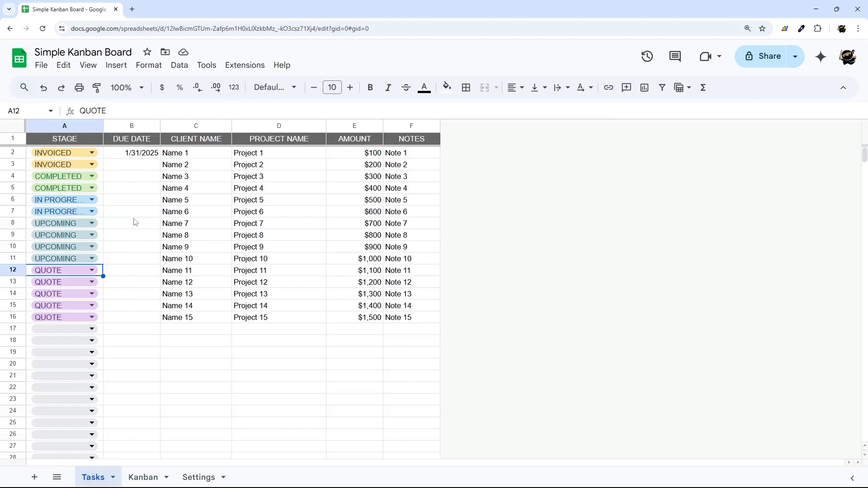
drag(108, 154, 97, 307)
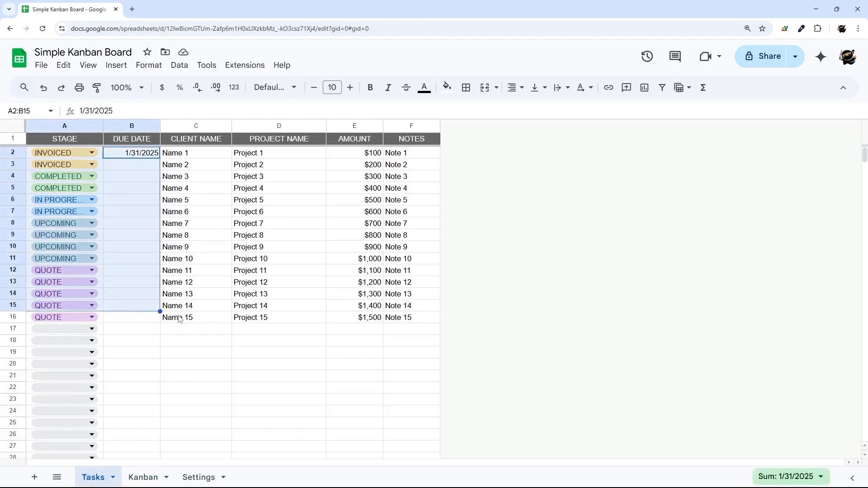
drag(197, 154, 190, 308)
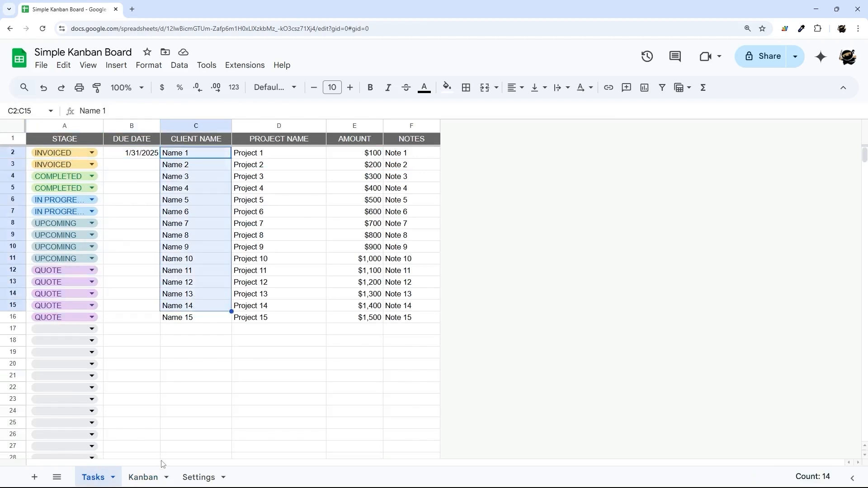
click(144, 478)
click(112, 196)
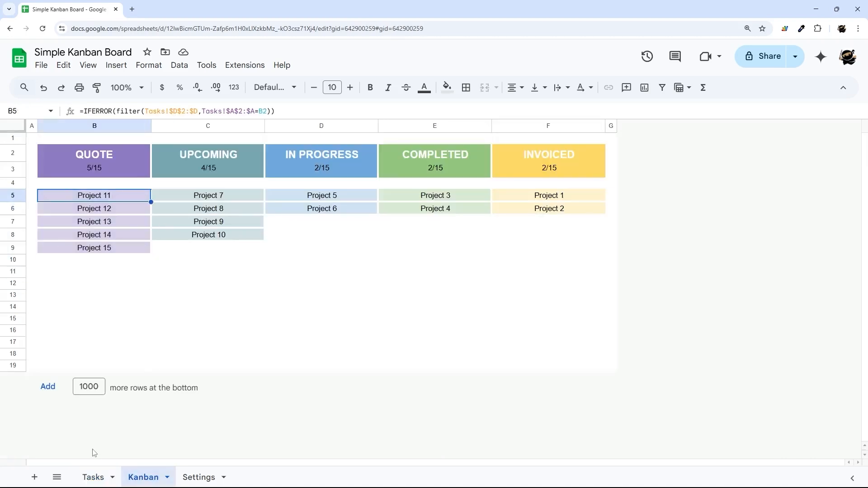
Insert one column to the right of the NOTES column on the Tasks sheet.
click(87, 477)
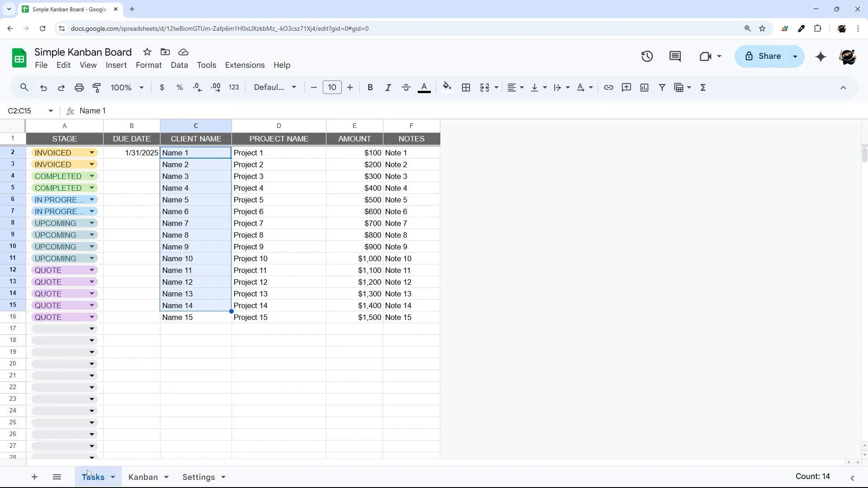
right_click(416, 125)
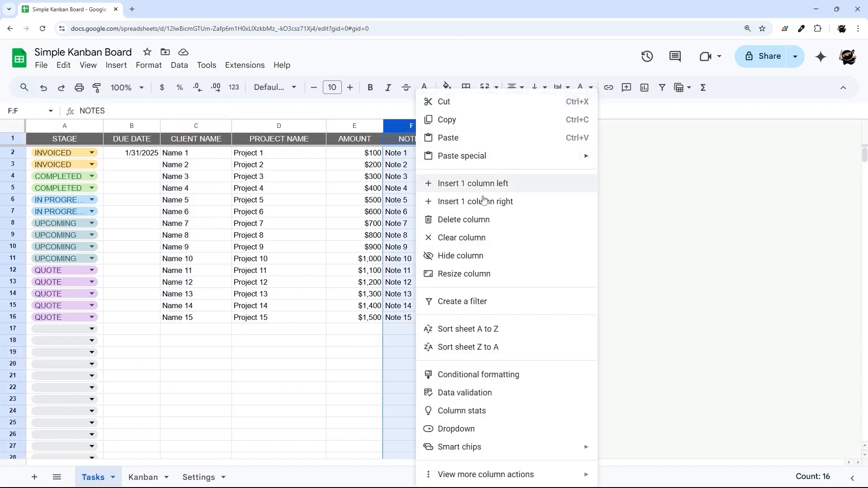
click(455, 199)
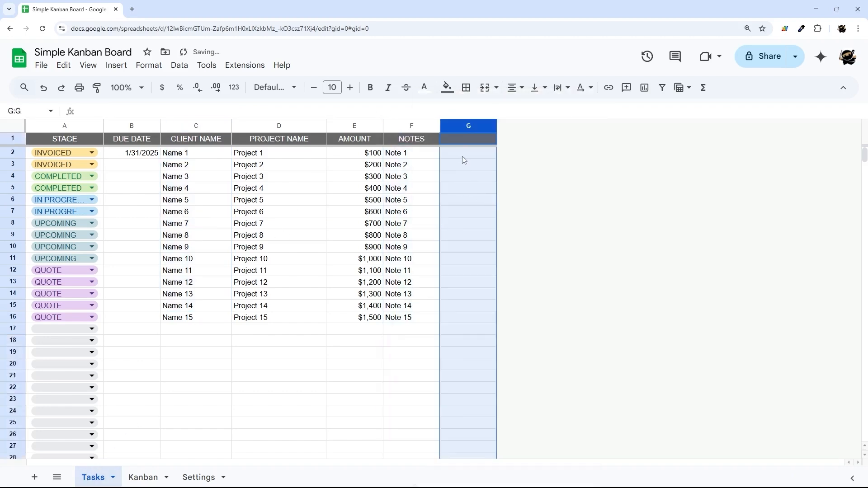
Enter the formula ="Client: "&C2 in cell G2 of the Tasks sheet.
click(462, 156)
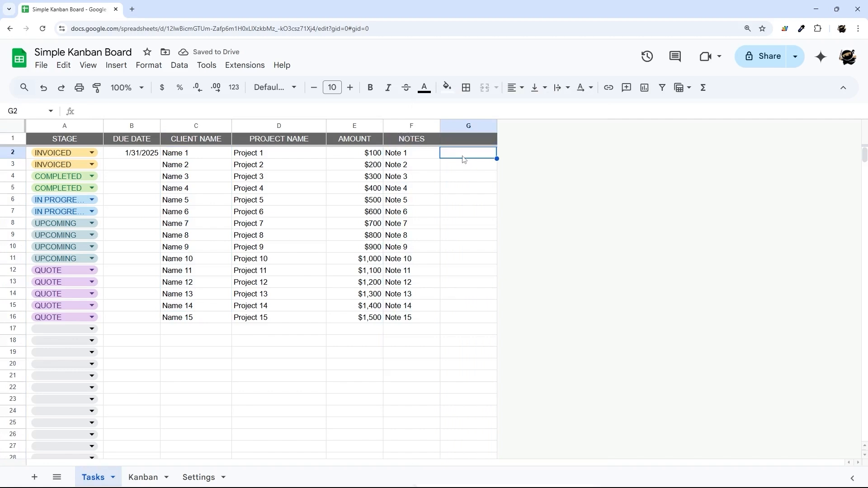
text(=)
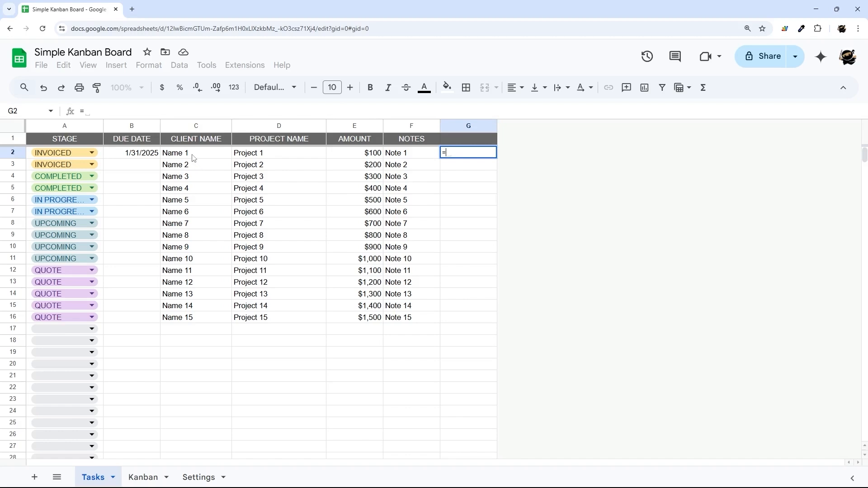
text("Client:)
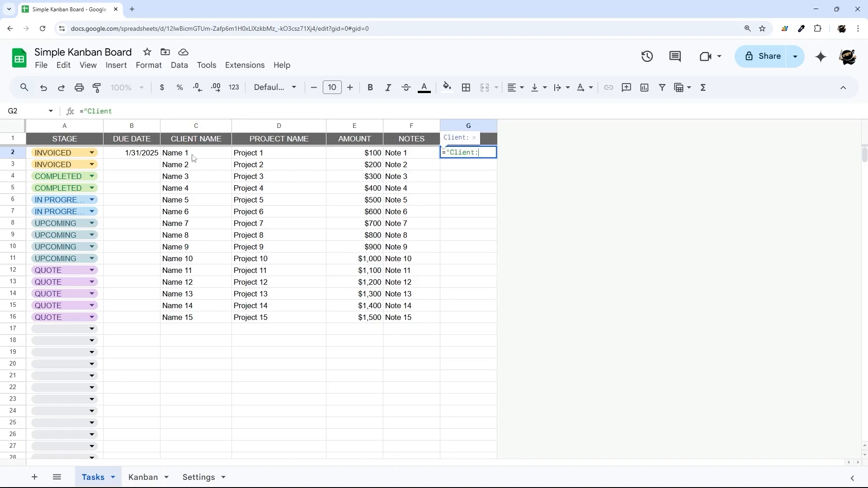
text( "&)
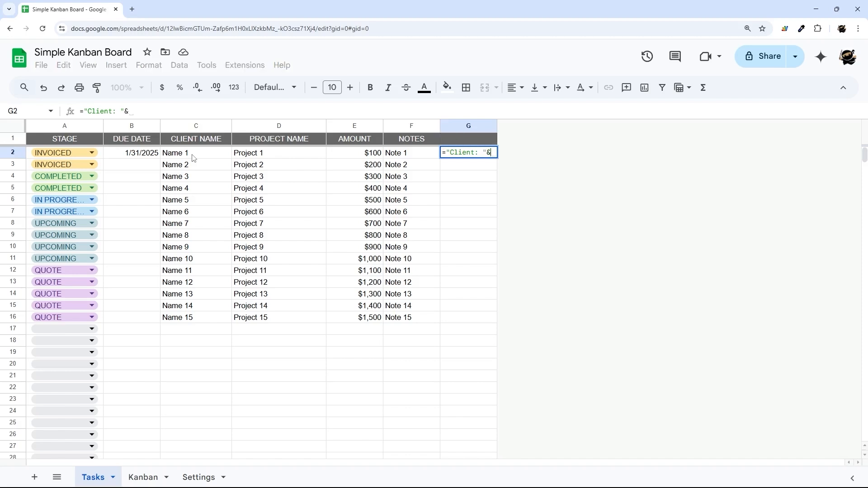
click(208, 156)
key(Return)
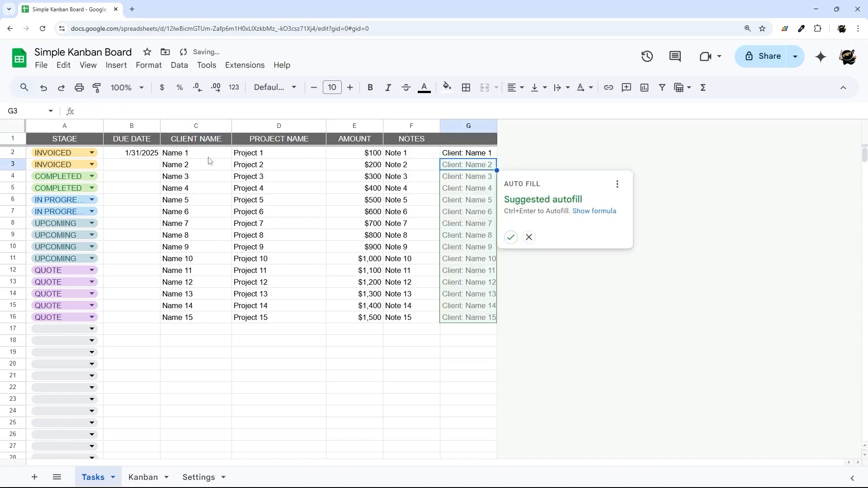
Fill the client formula down to G16 with the suggested autofill and widen column G to fit the text.
click(509, 237)
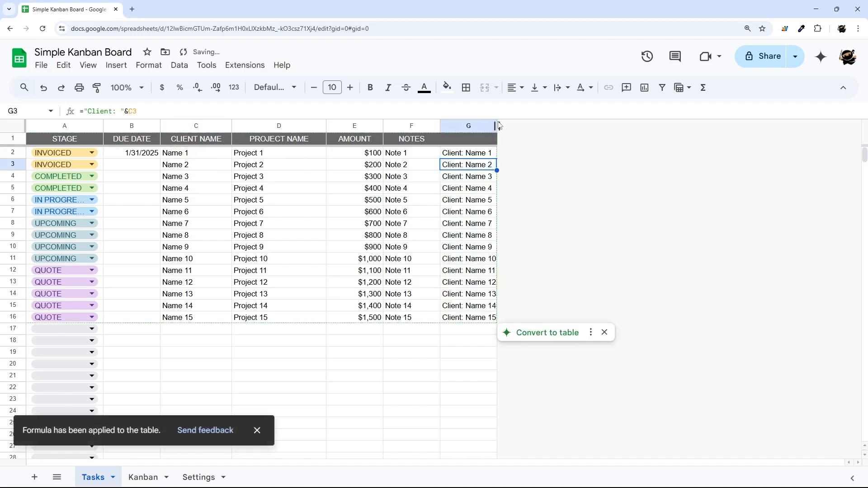
click(485, 125)
drag(498, 125, 528, 125)
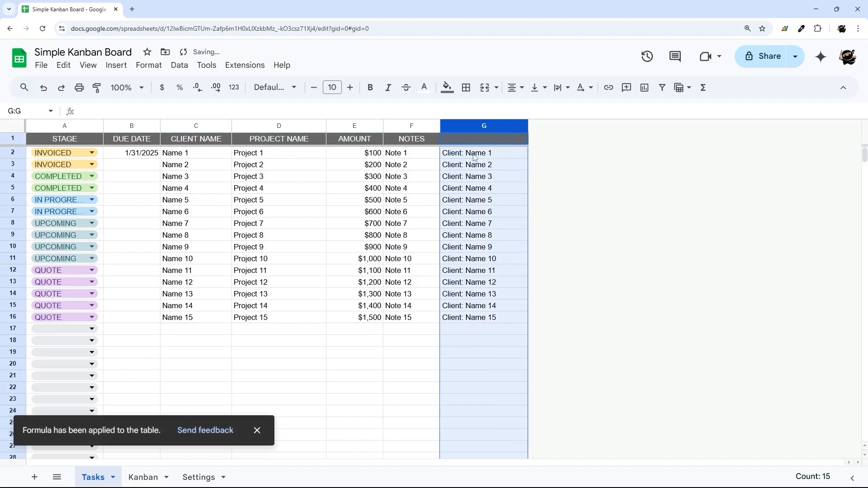
Extend the G2 formula with &char(10)& after C2 to add a line break behind the client name.
click(473, 154)
click(150, 113)
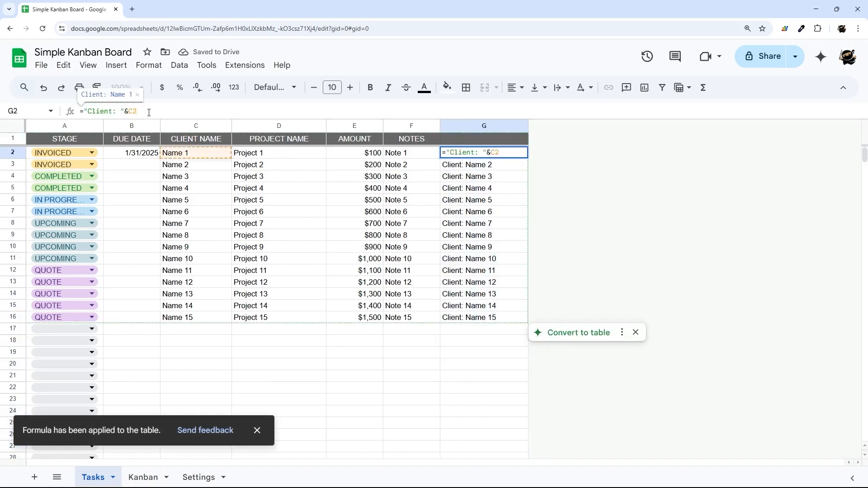
click(636, 333)
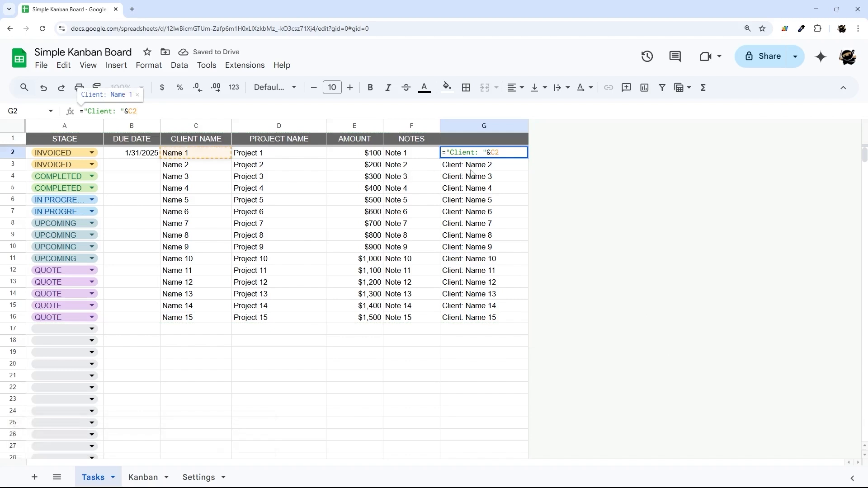
text(&ch)
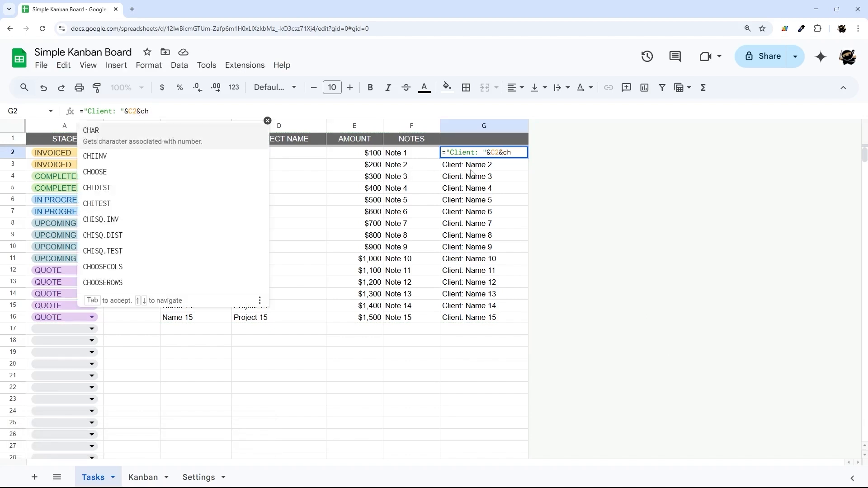
text(ar(10))
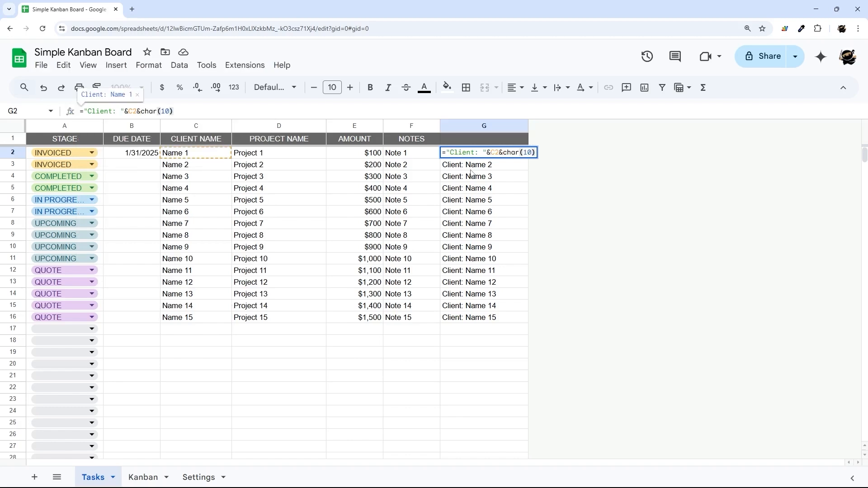
text(&)
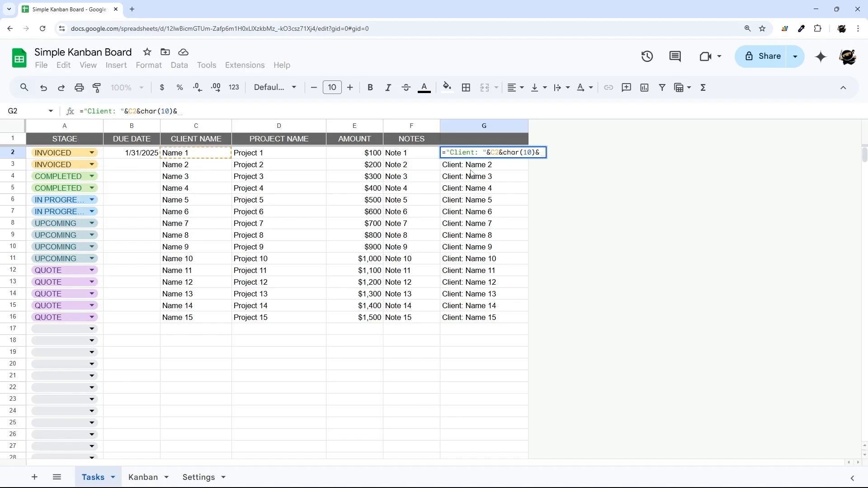
Complete the second line of the G2 formula with "Project: "&D2 and commit it.
text("Project: ")
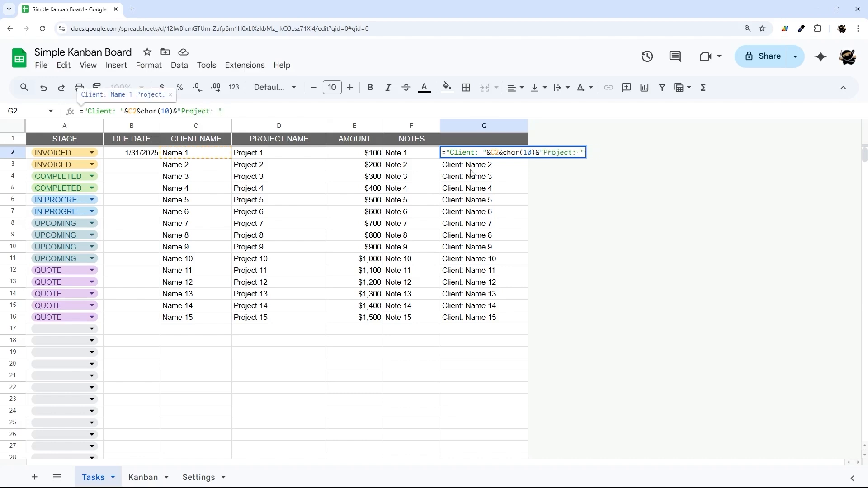
text(&)
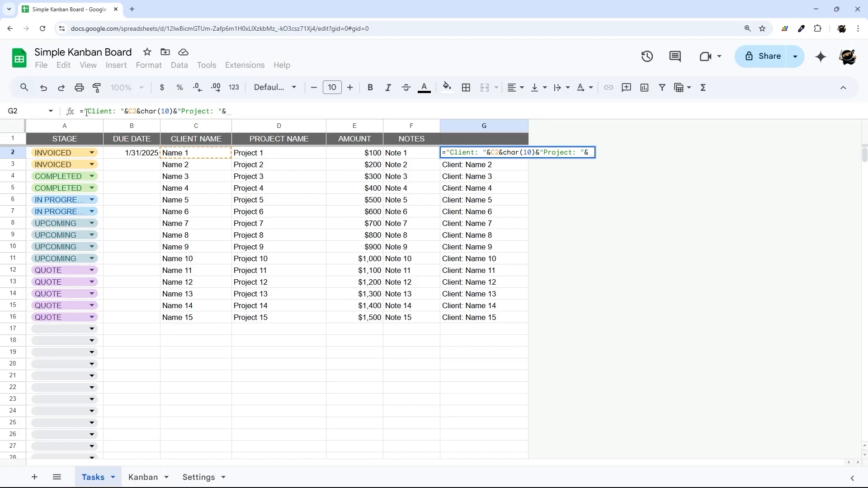
drag(84, 111, 125, 112)
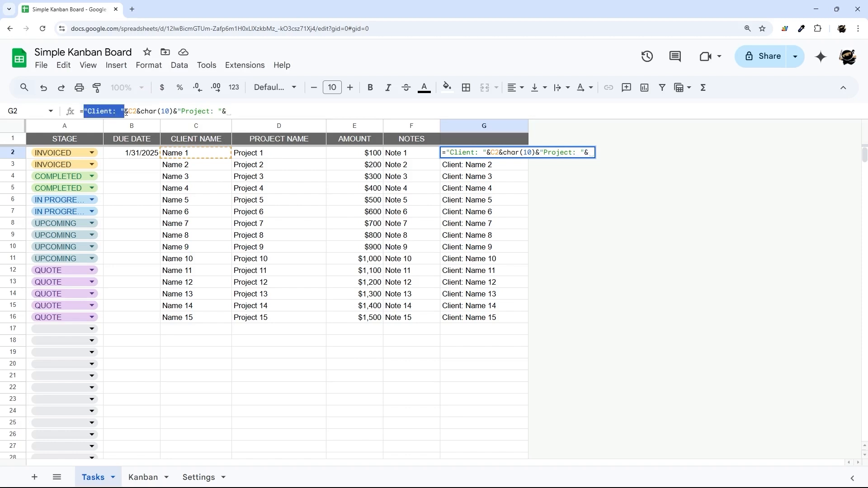
click(126, 111)
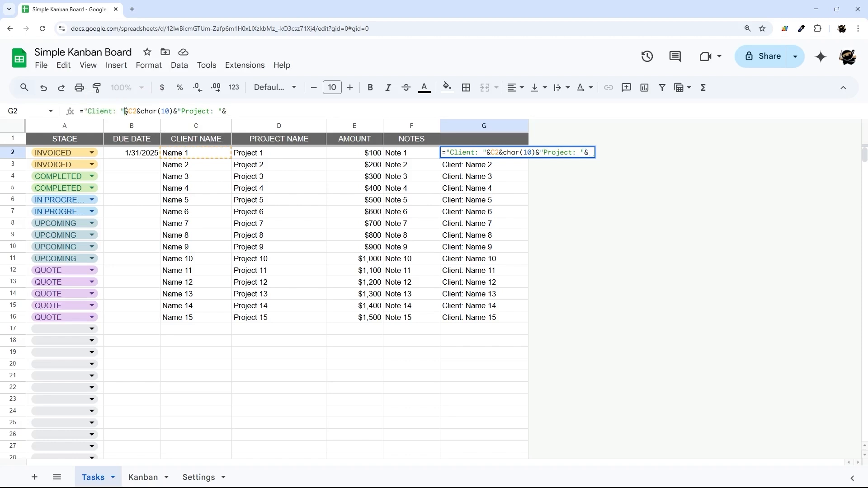
double_click(129, 111)
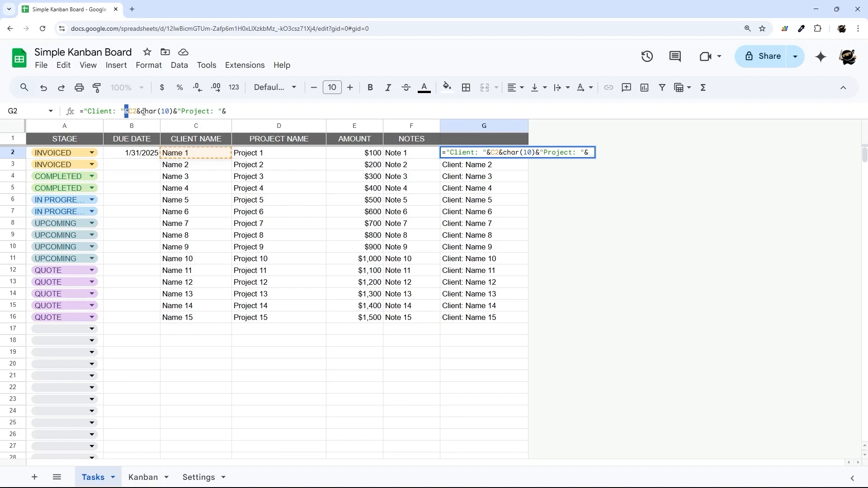
drag(140, 111, 223, 107)
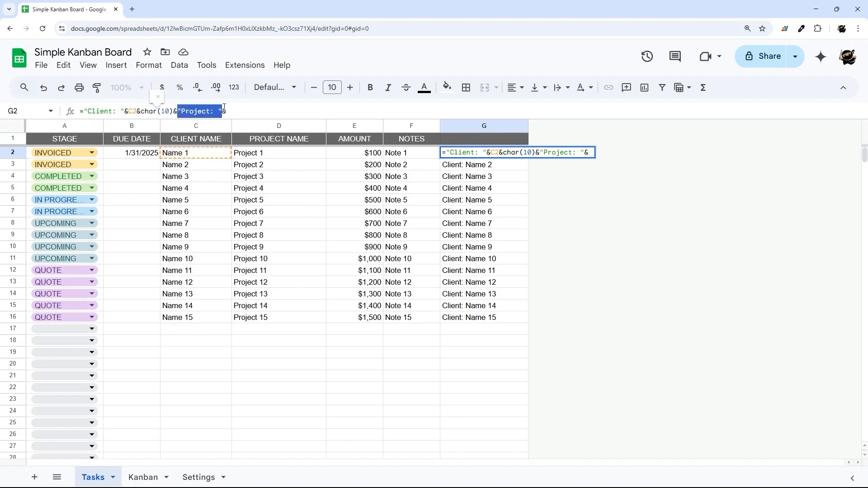
click(233, 111)
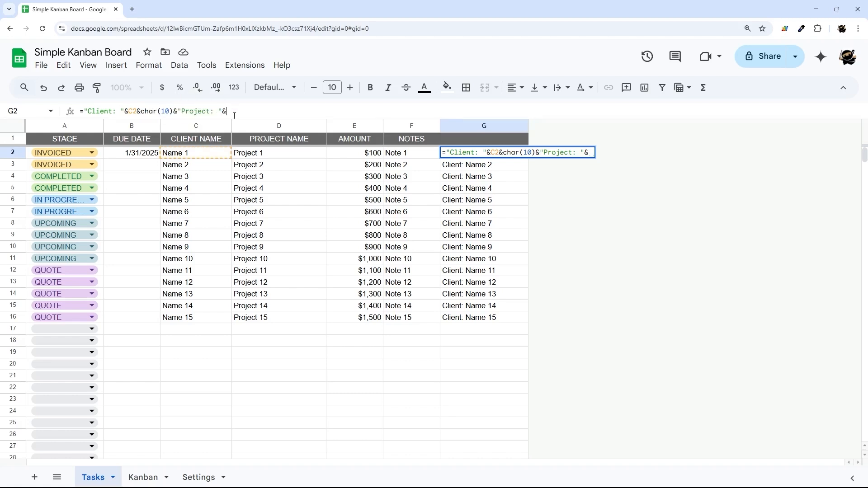
click(257, 158)
key(Return)
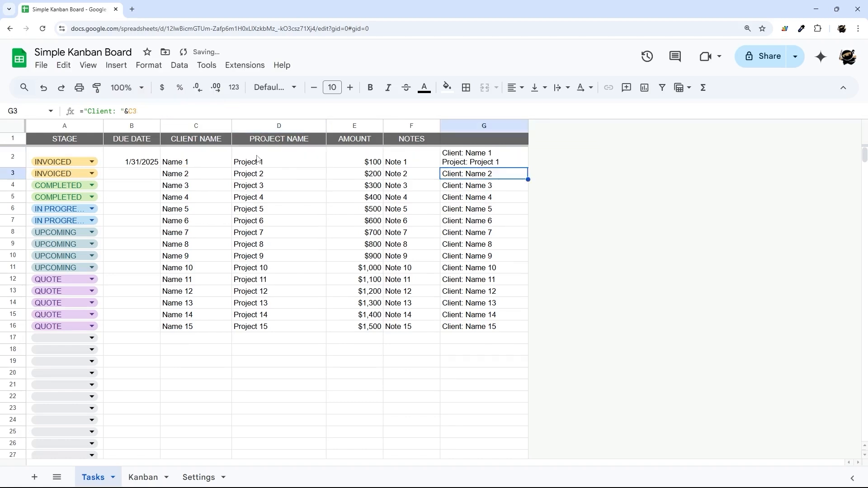
Append &char(10)& after D2 in the G2 formula to add another line break.
click(509, 158)
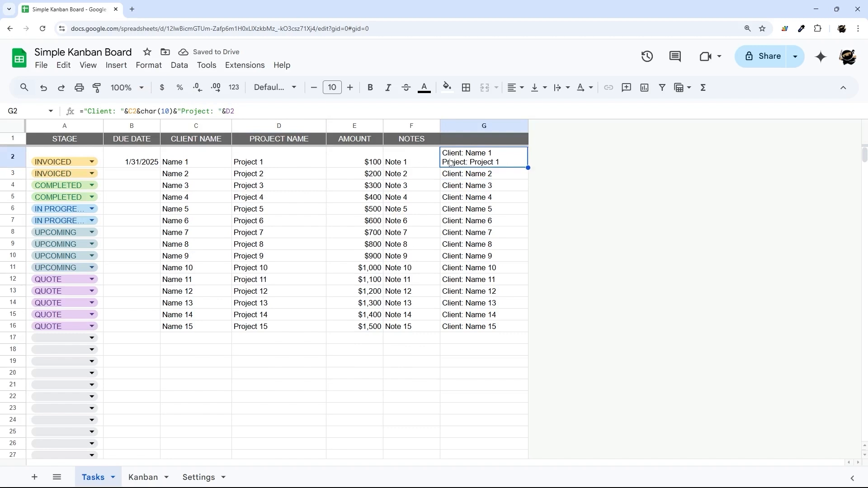
drag(169, 111, 145, 113)
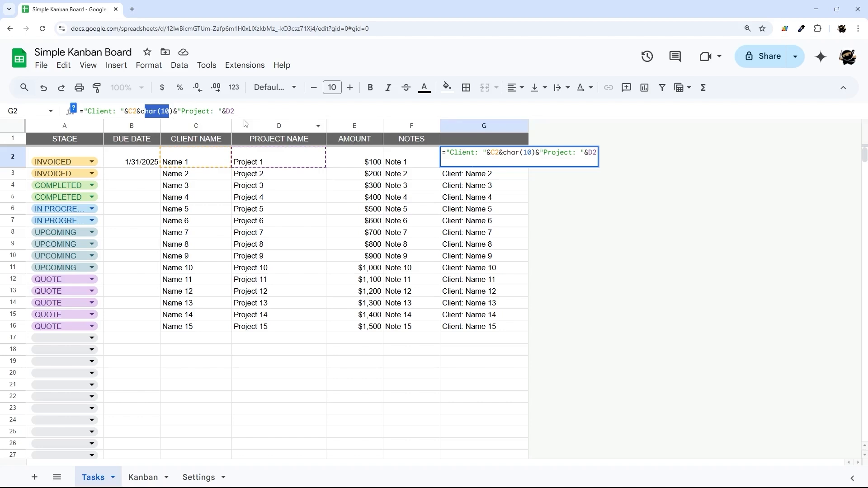
key(Escape)
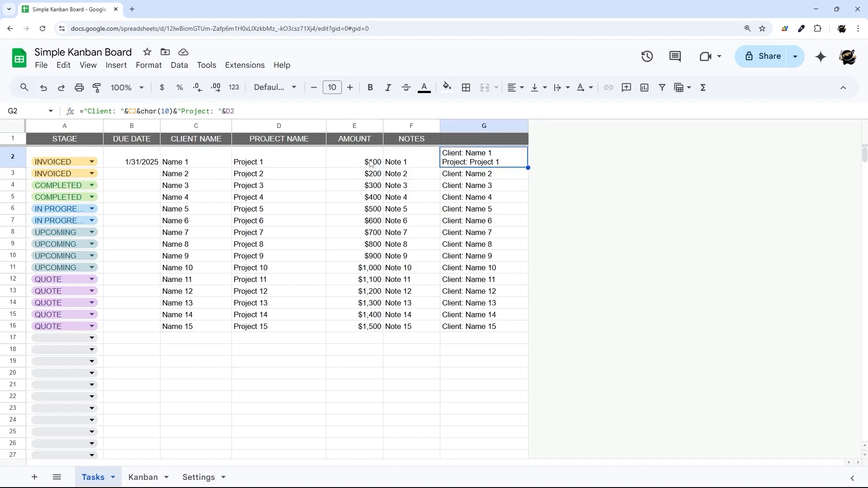
click(244, 111)
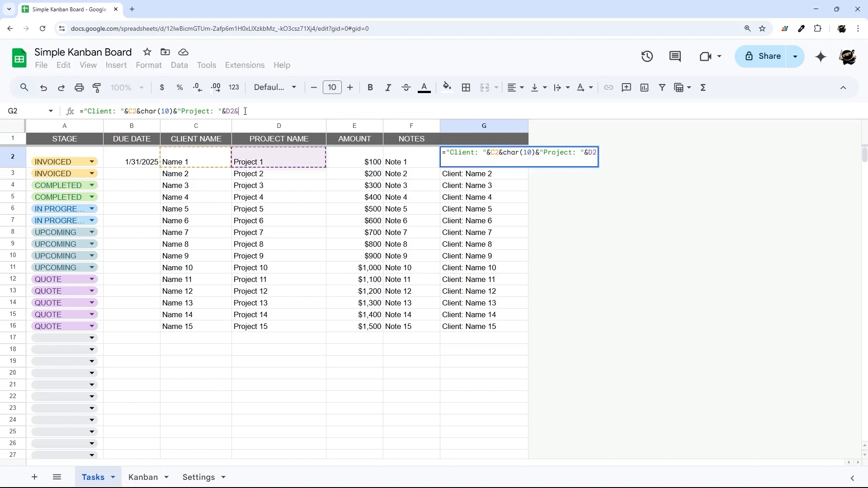
text(&chat)
key(BackSpace)
text(r(10)&)
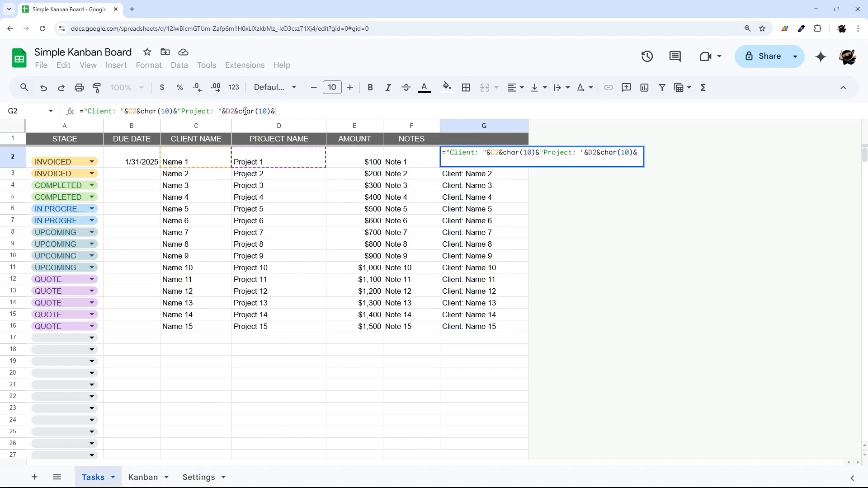
key(Return)
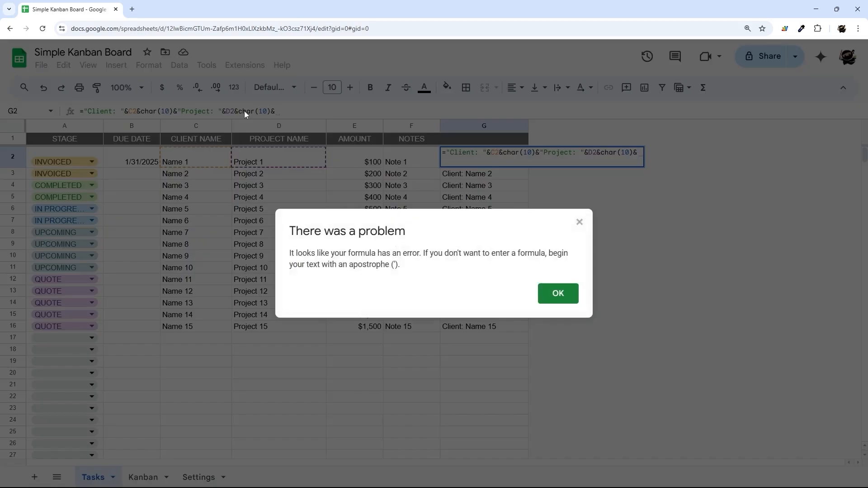
key(Return)
Finish the G2 formula with "Amount: "&E2 as its third line.
text("A)
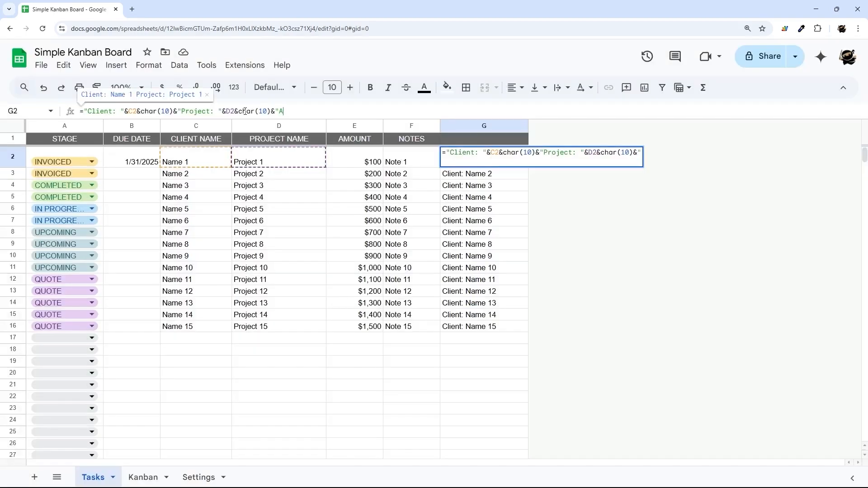
text(mount: "&E2)
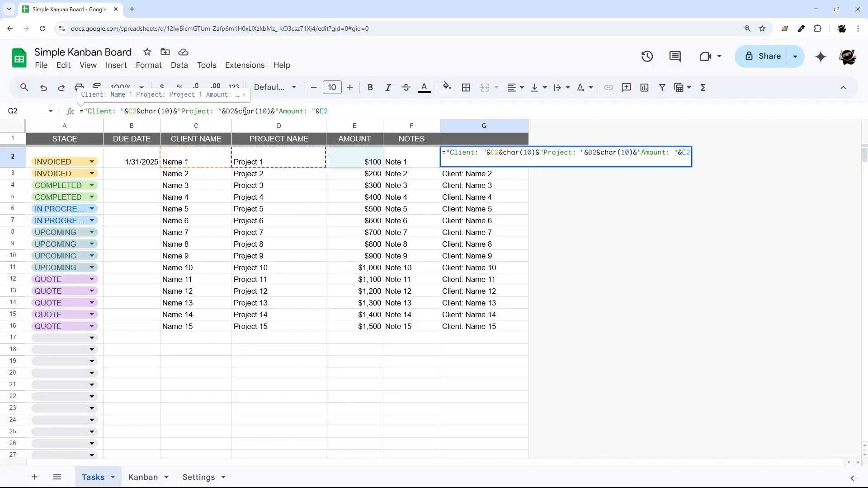
key(Return)
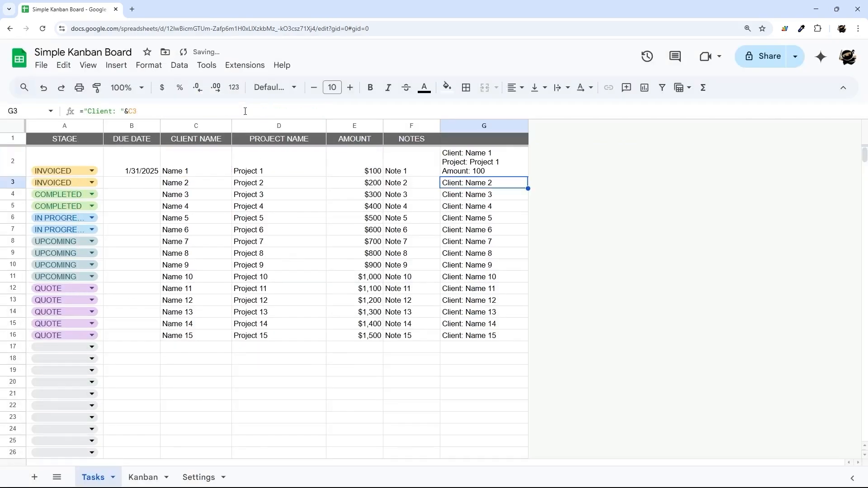
Wrap the E2 reference in the G2 formula as text(E2,"$#,###") to show the amount as currency.
click(473, 166)
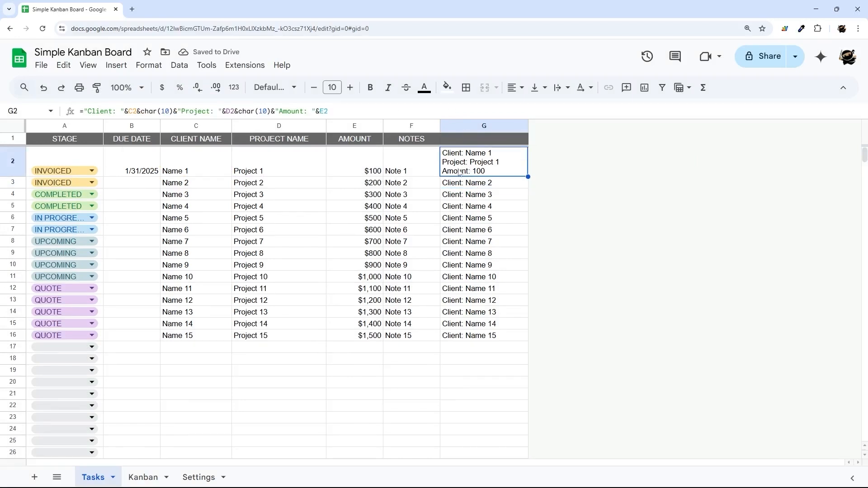
click(321, 111)
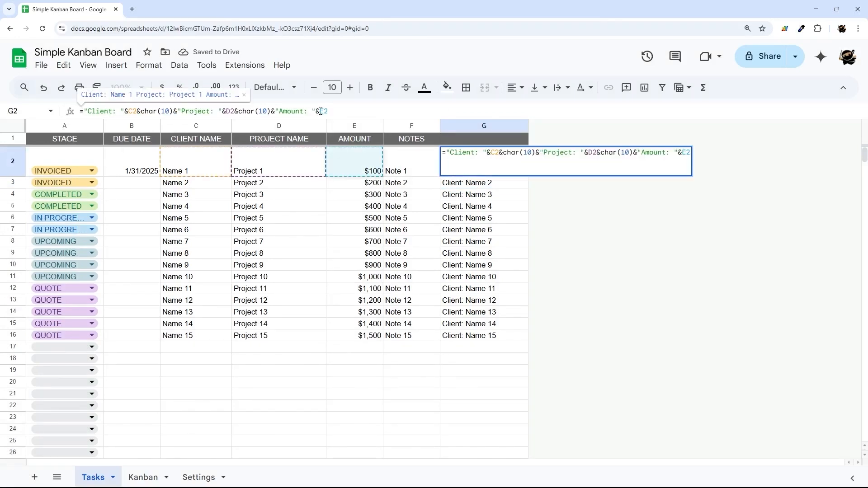
text(text()
key(Right)
key(Right)
text(,")
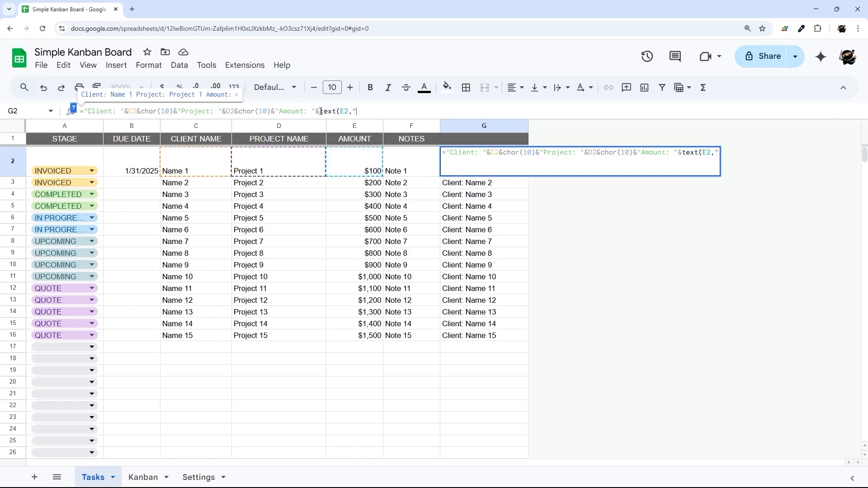
text($)
text(#)
text(,#)
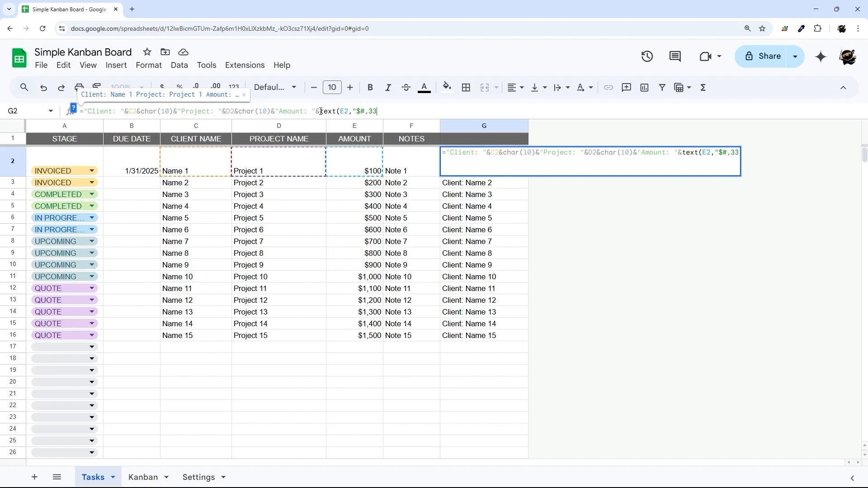
text(##"))
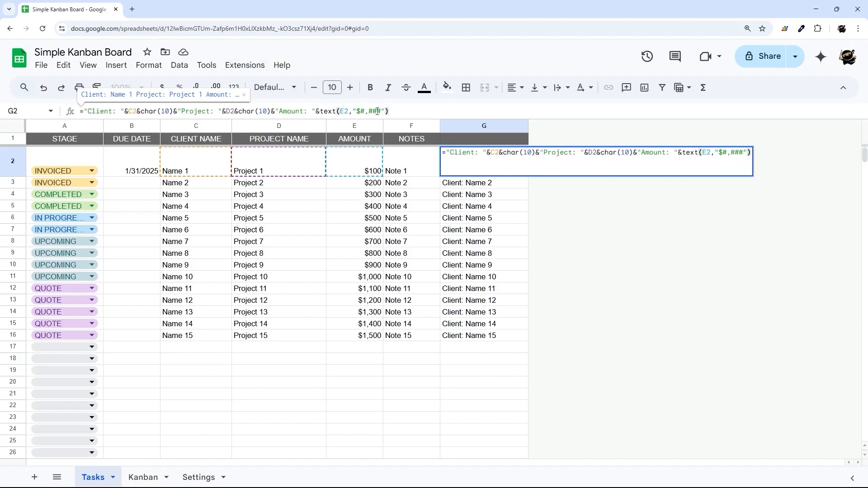
key(Return)
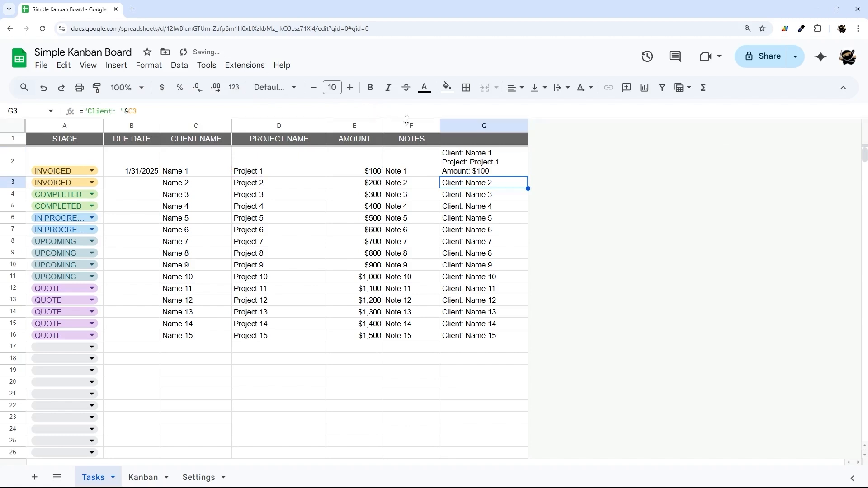
Test the G2 currency format with an amount of 1500 in E2, and undo the amount change.
click(355, 170)
text(1500)
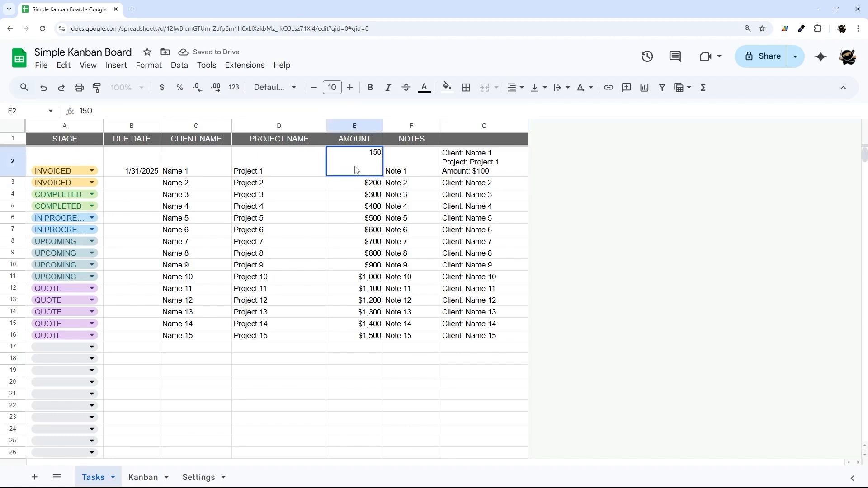
key(Return)
click(506, 176)
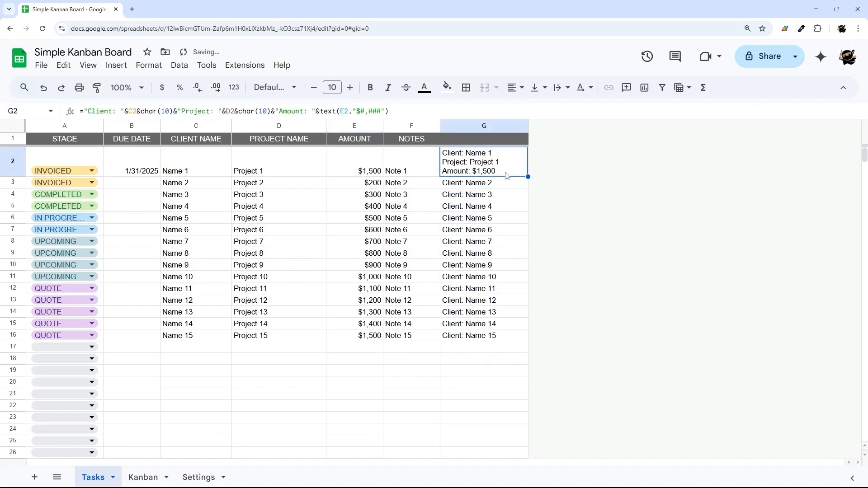
key(ctrl+z)
Append &char(10)& after text(E2,"$#,###") in the G2 formula to add another line break.
click(422, 108)
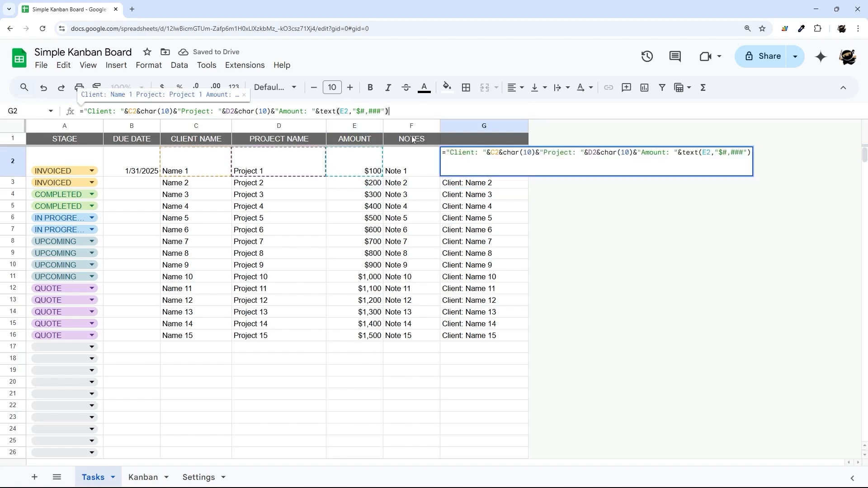
text(&)
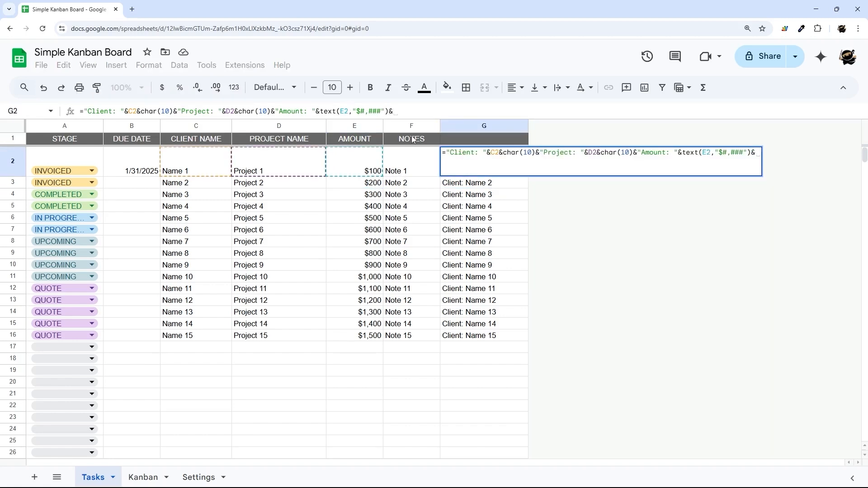
text(char)
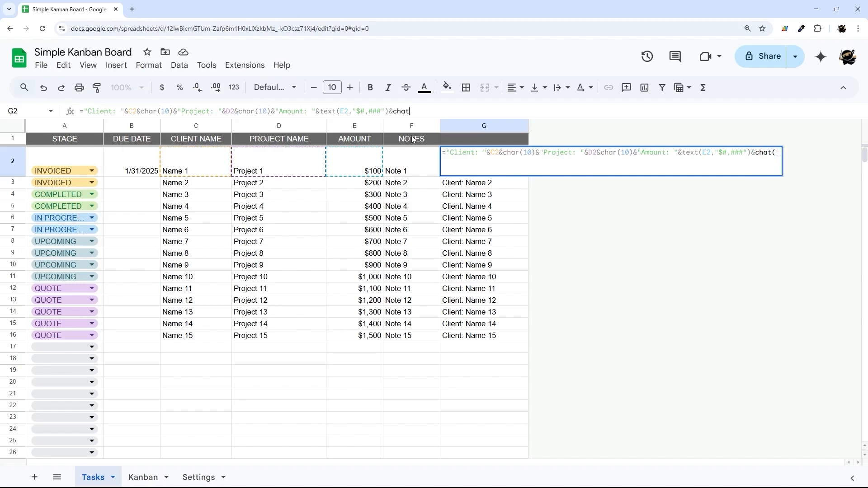
text((1))
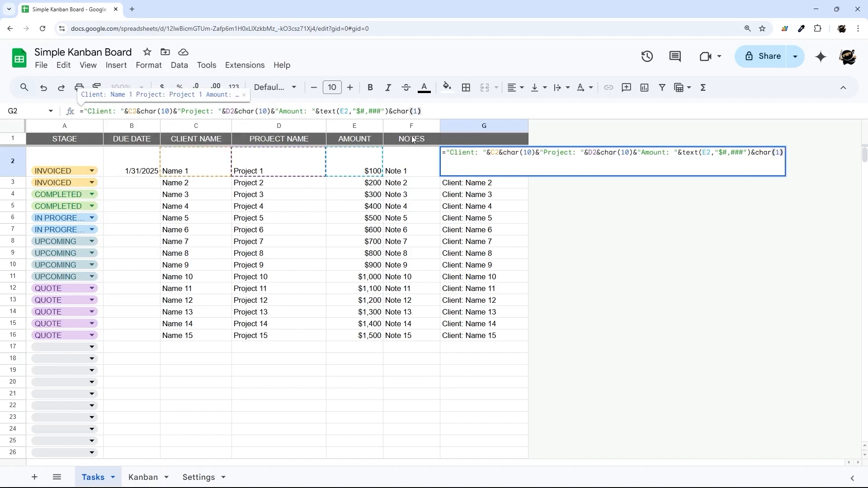
text(0)&")
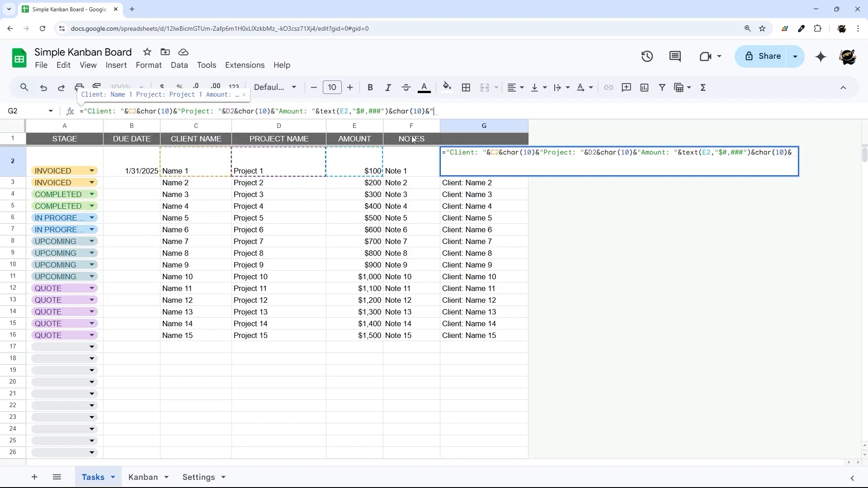
Finish the G2 formula with "Notes :"&F2 as its fourth line.
text(Notes")
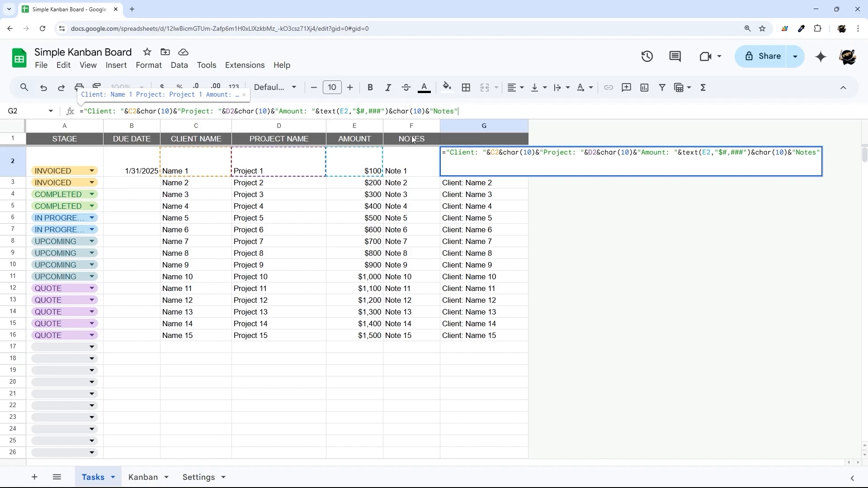
key(Left)
text(:)
key(Right)
text(&)
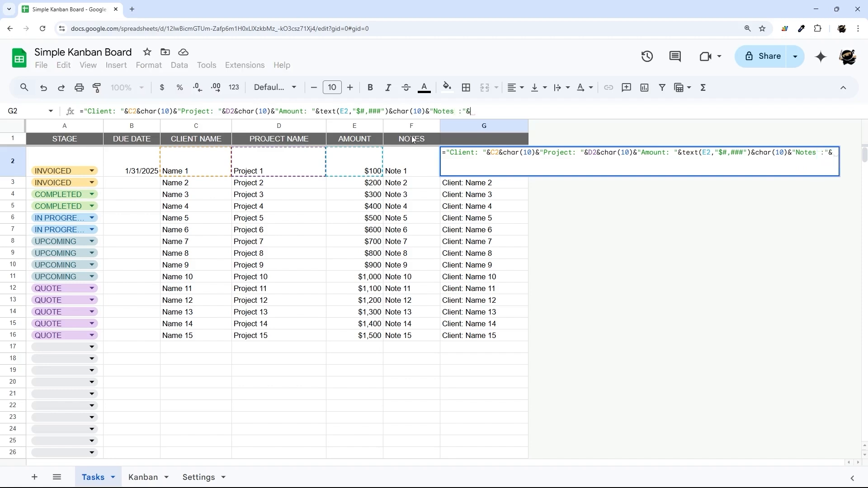
click(410, 159)
key(Return)
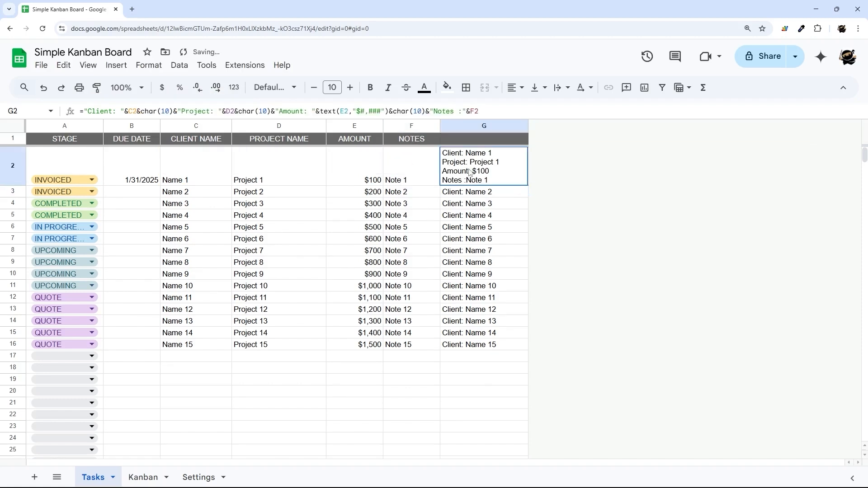
Correct the last label in the G2 formula to "Notes: ", with the space after the colon.
click(459, 112)
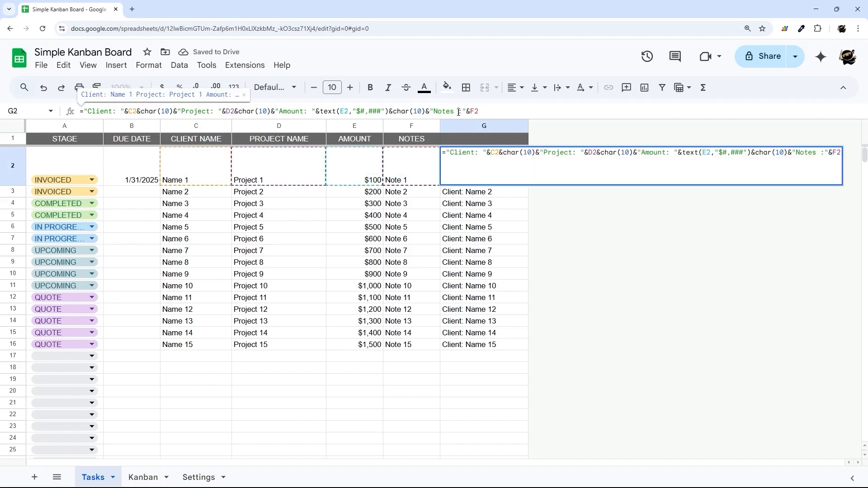
key(BackSpace)
key(Right)
key(End)
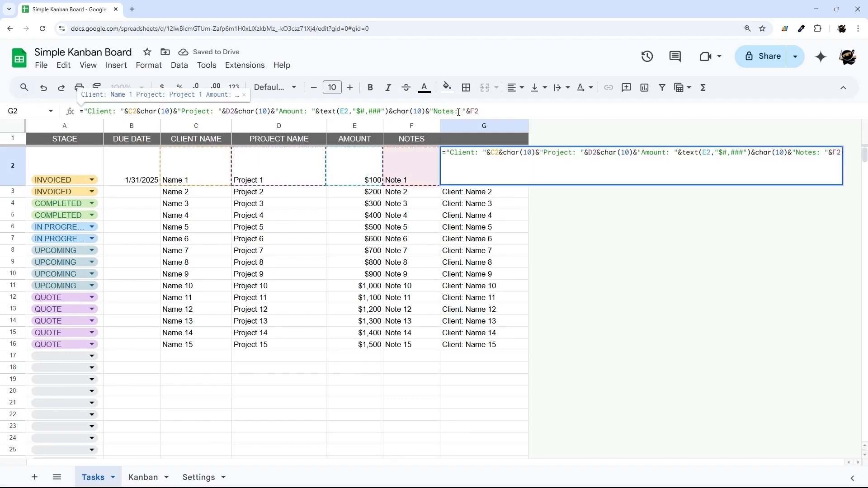
key(Return)
Fill the G2 formula down through G16 and title the column Card Text in G1.
click(499, 177)
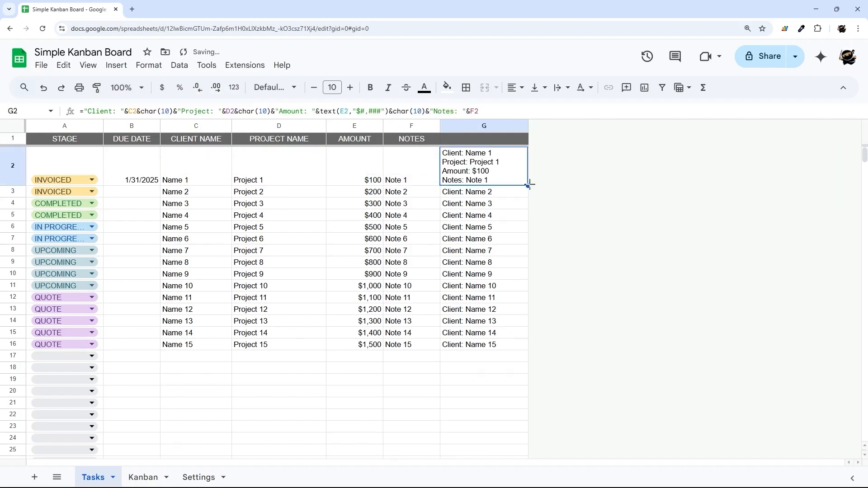
drag(529, 185, 504, 348)
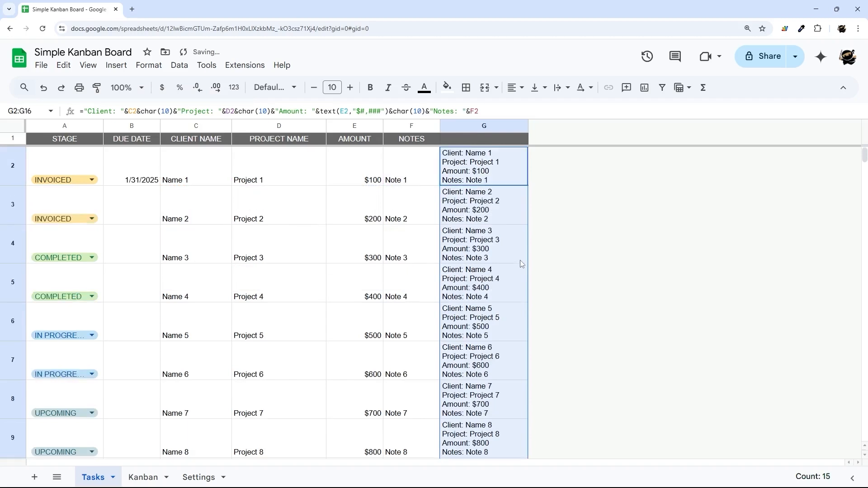
click(496, 141)
text(Ca)
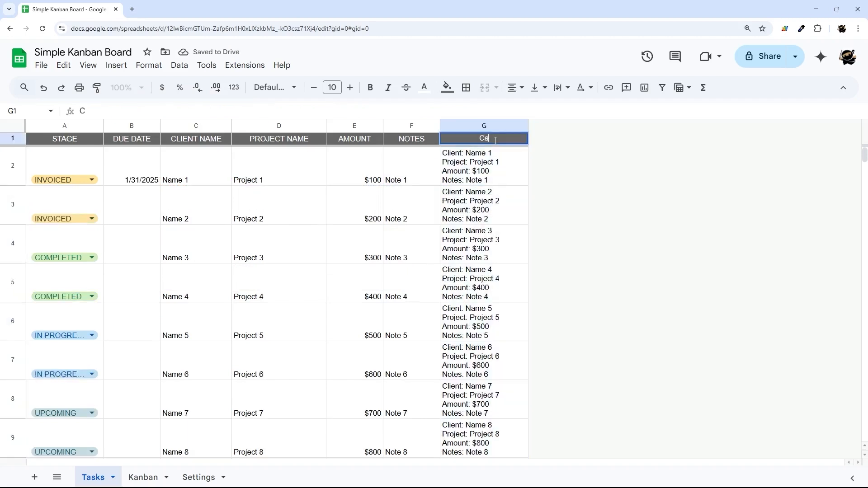
text(rd Text)
key(Return)
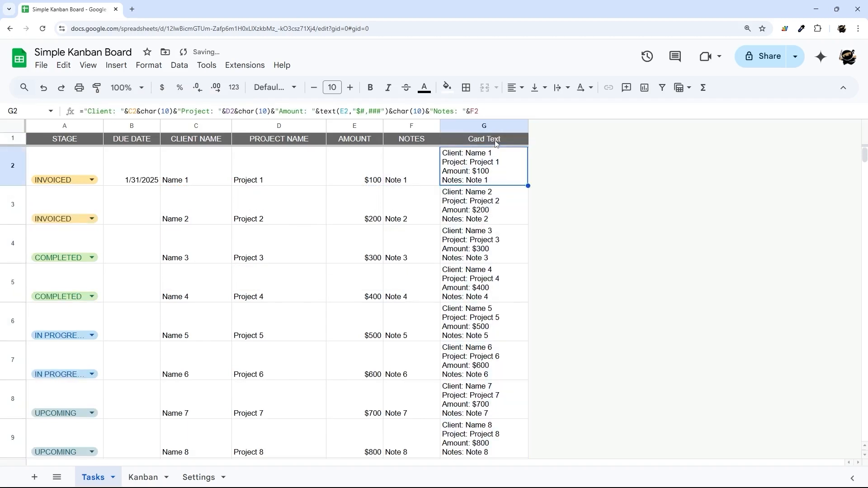
Align all cells of the Tasks sheet vertically to the middle.
scroll(491, 189, down, 1)
scroll(158, 160, up, 1)
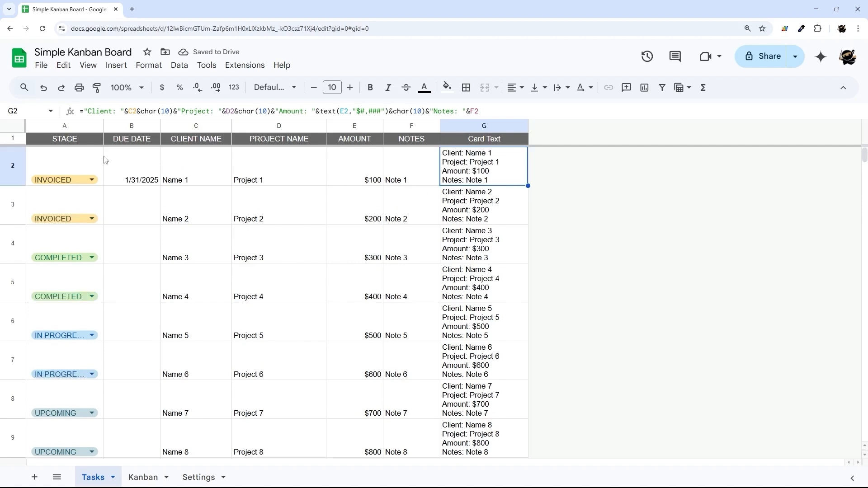
click(59, 164)
key(ctrl+a)
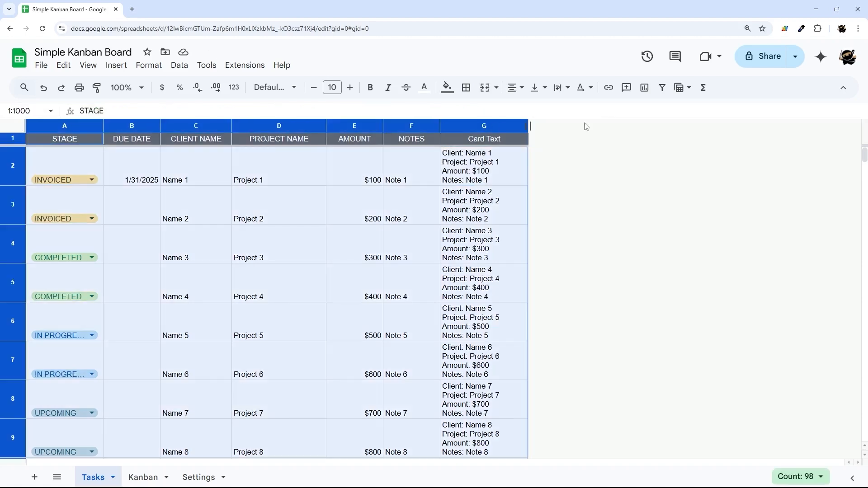
click(537, 92)
click(556, 111)
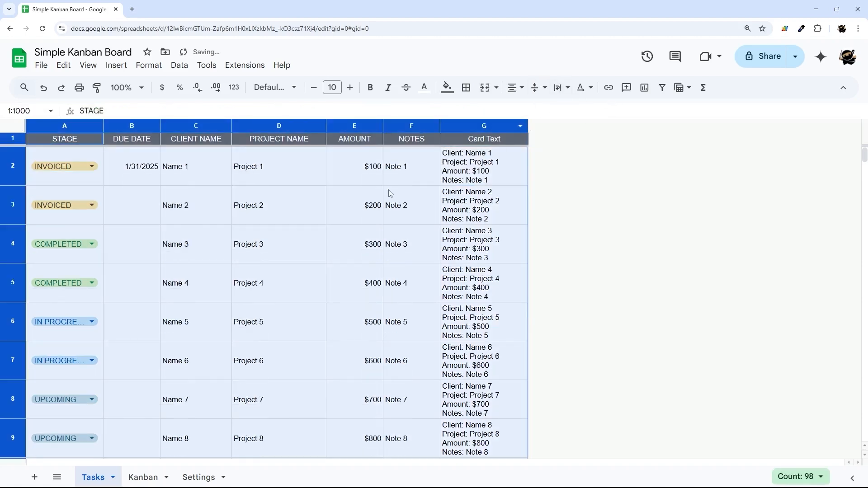
click(489, 171)
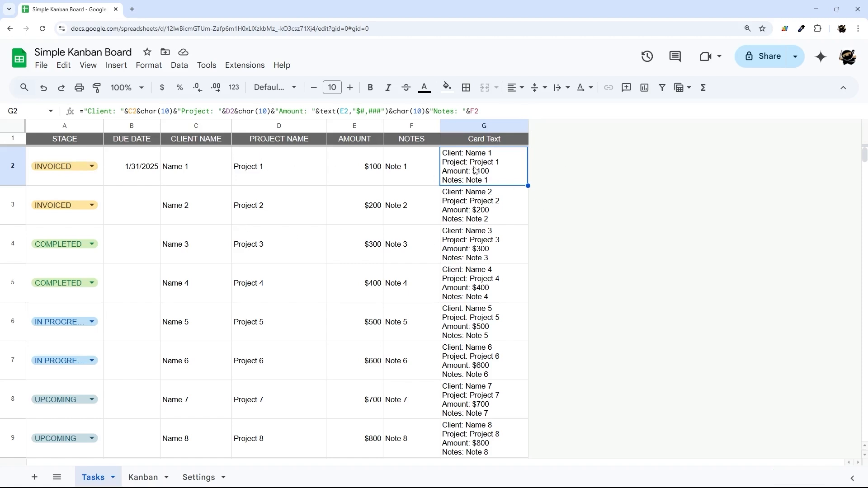
Add a new sheet and rename it tasksHelper.
scroll(121, 408, down, 1)
click(34, 477)
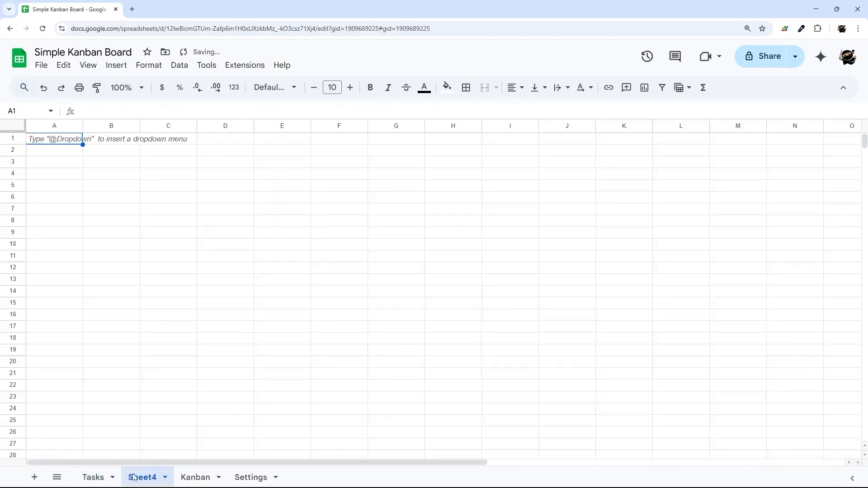
right_click(141, 479)
click(148, 337)
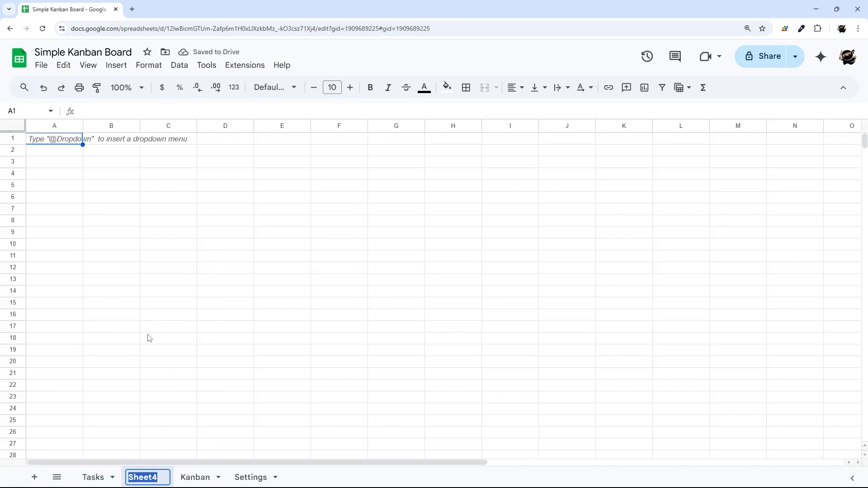
text(tasksHelper)
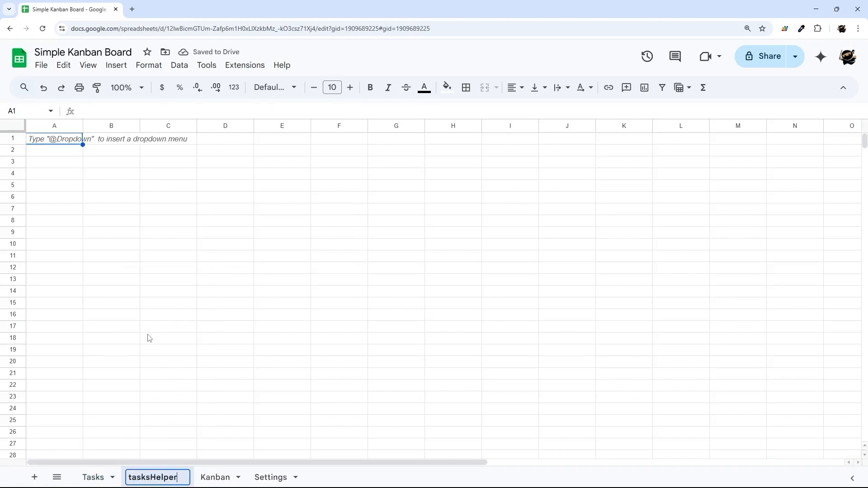
key(Return)
Enter =filter(Tasks!A1:F,Tasks!A1:A<>"") in A1 of tasksHelper to bring in the non-empty task rows.
text(=filter()
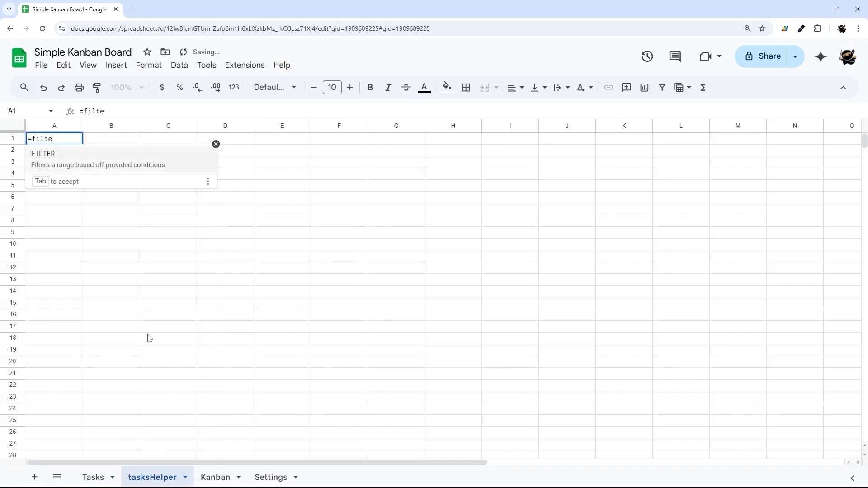
click(95, 478)
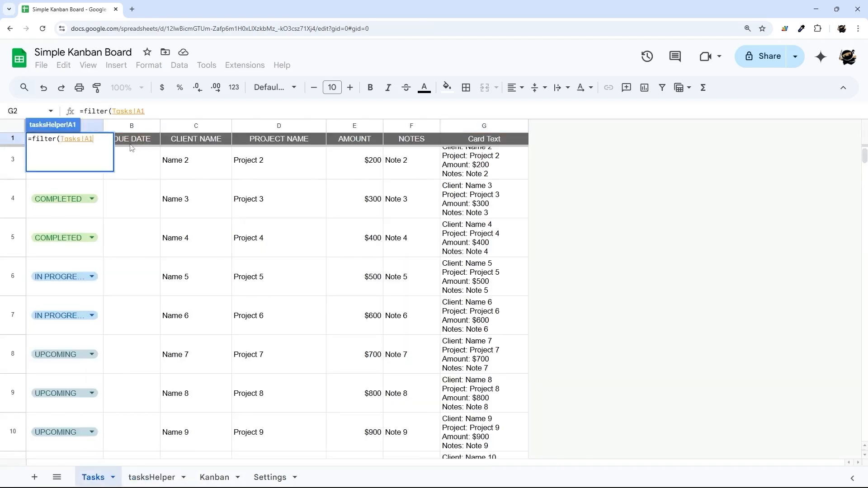
text(:F,)
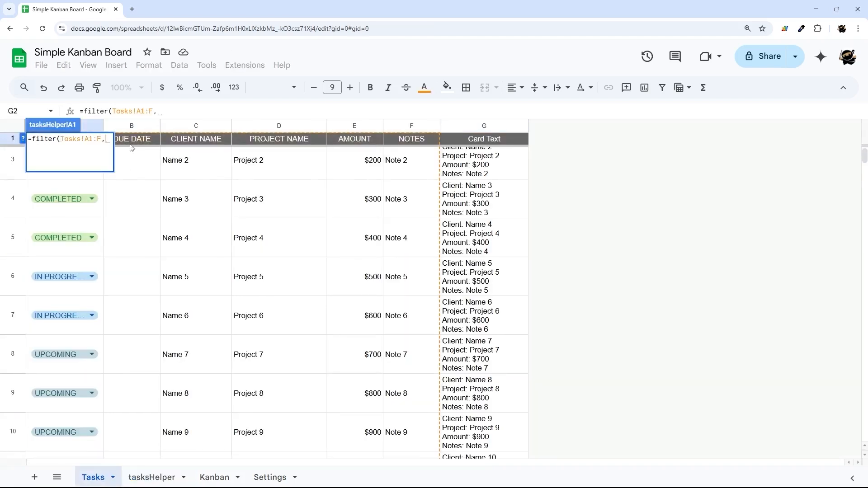
text(Tasks!A1:A)
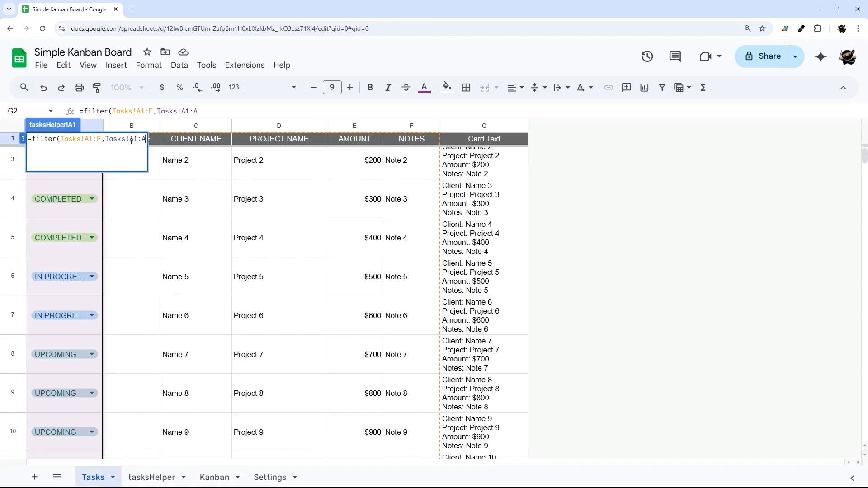
text(<>""))
key(Return)
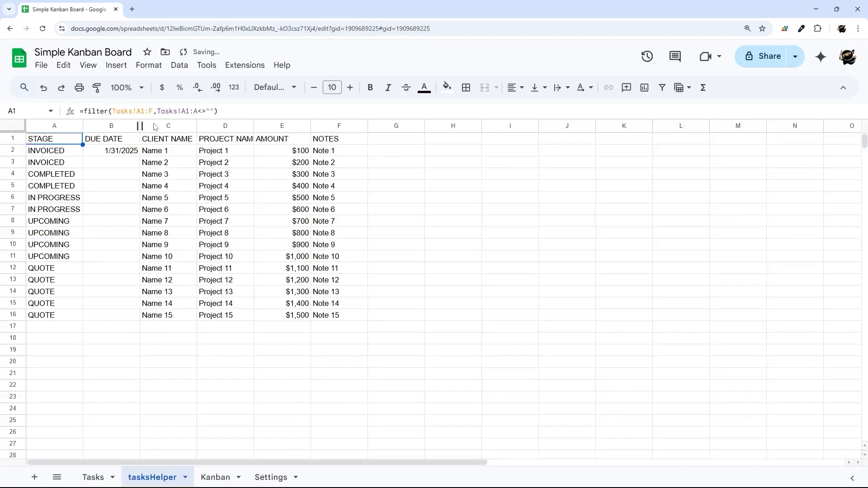
Copy the full Card Text formula from G2 on the Tasks sheet.
click(95, 476)
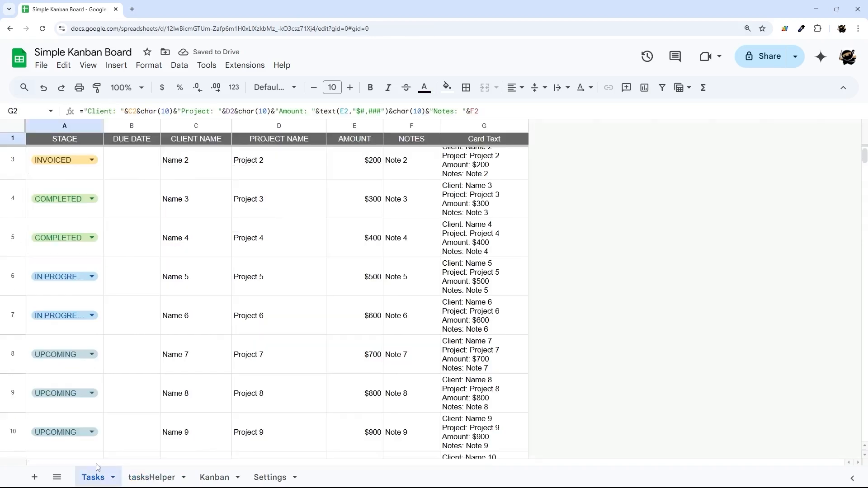
scroll(483, 168, up, 1)
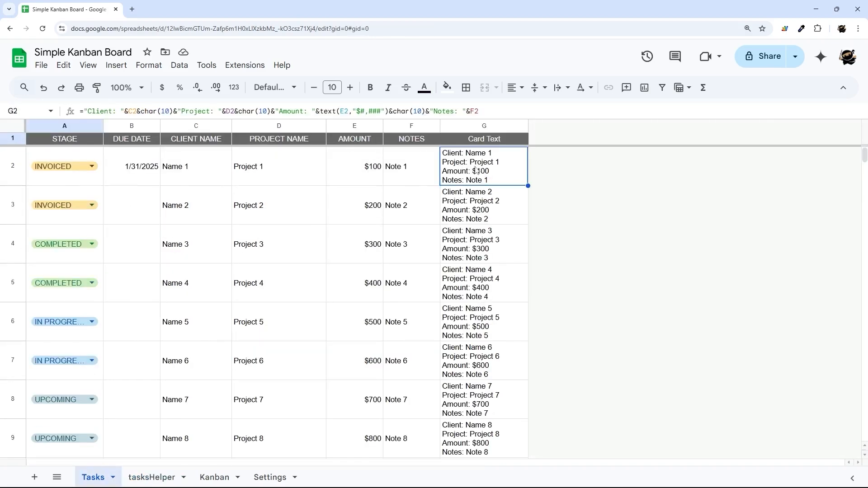
click(499, 113)
key(ctrl+a)
key(ctrl+plus)
key(ctrl+plus)
key(ctrl+plus)
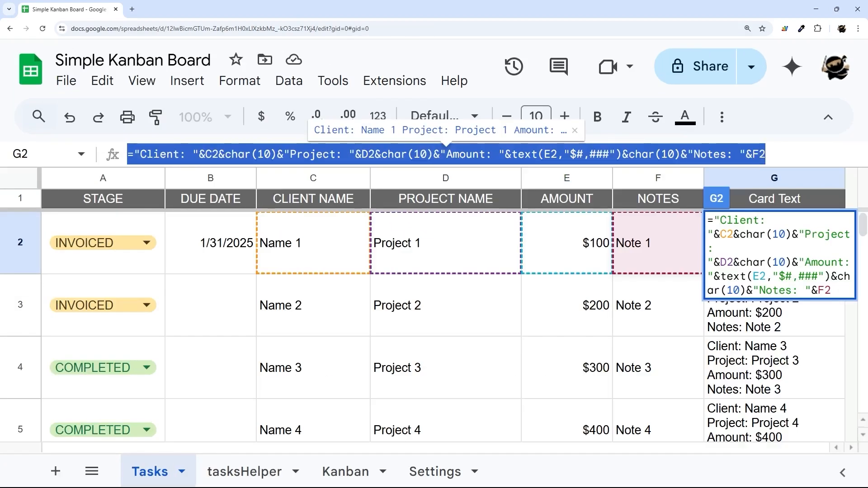
key(Return)
key(ctrl+minus)
key(ctrl+minus)
key(ctrl+minus)
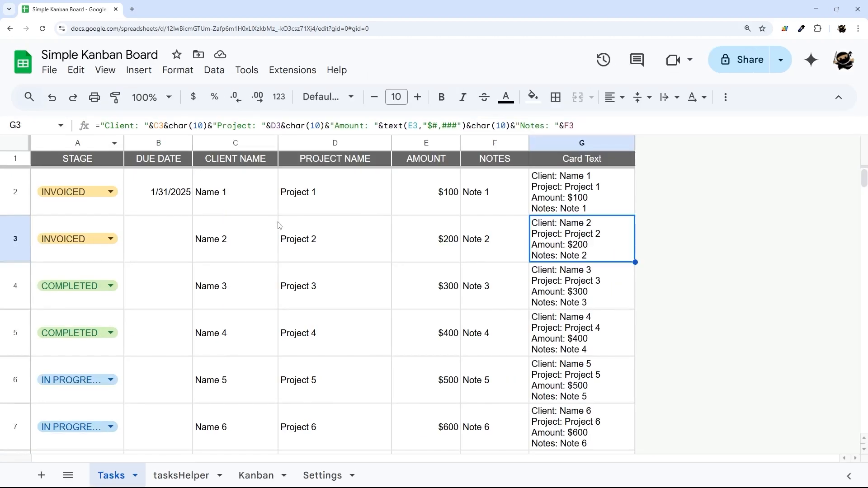
key(ctrl+plus)
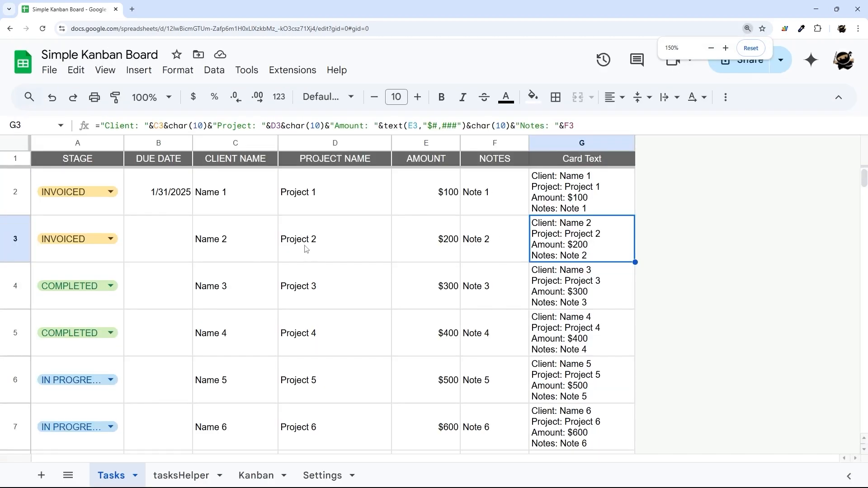
Enter the copied Card Text formula in G2 of the tasksHelper sheet.
click(203, 474)
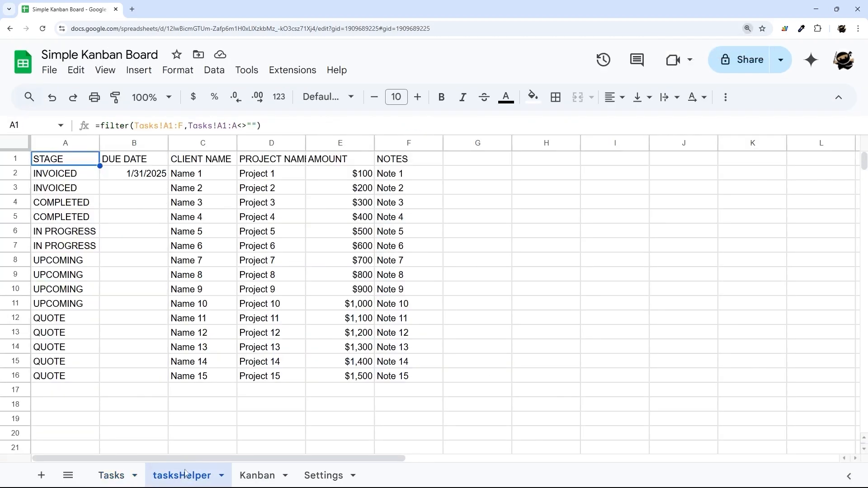
double_click(463, 179)
text(="Client: "&C2&char(10)&"Project: "&D2&char(10)&"Amount: "&text(E2,"$#,##0")&char(10)&"Notes: "&F2)
key(Return)
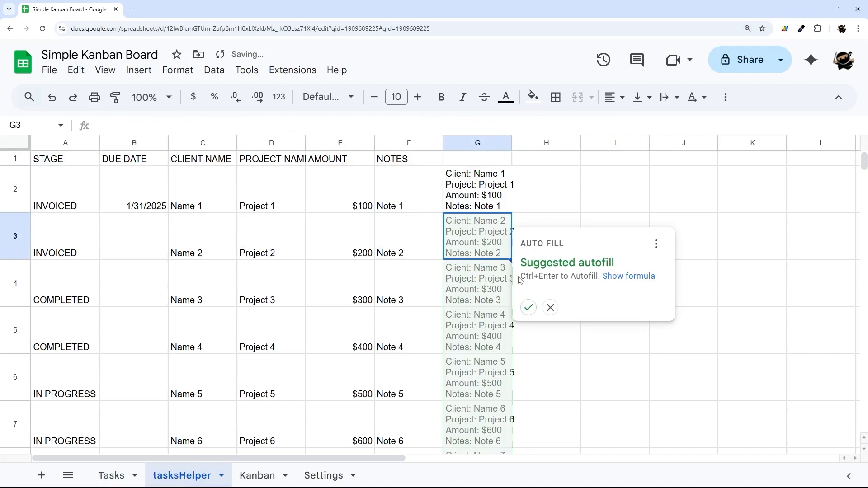
Dismiss the autofill suggestion and insert arrayformula(IF(A2:A="",, at the start of the G2 card text formula.
click(551, 307)
click(483, 194)
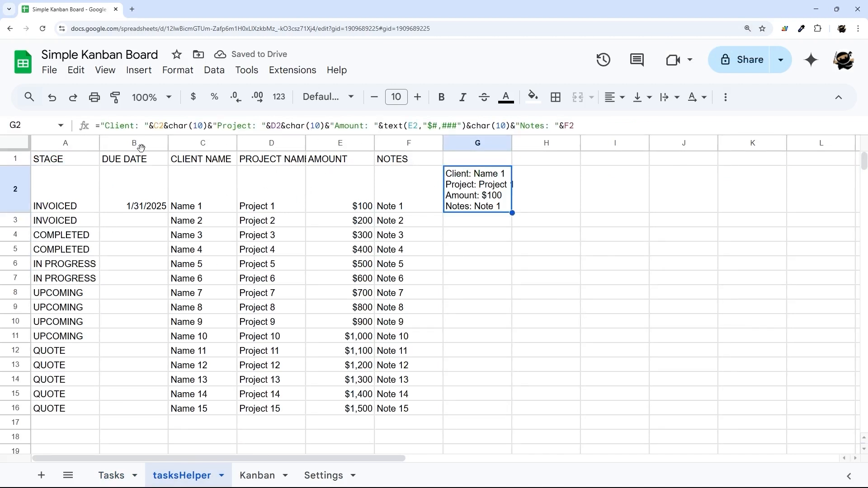
click(101, 126)
text(arrayformu)
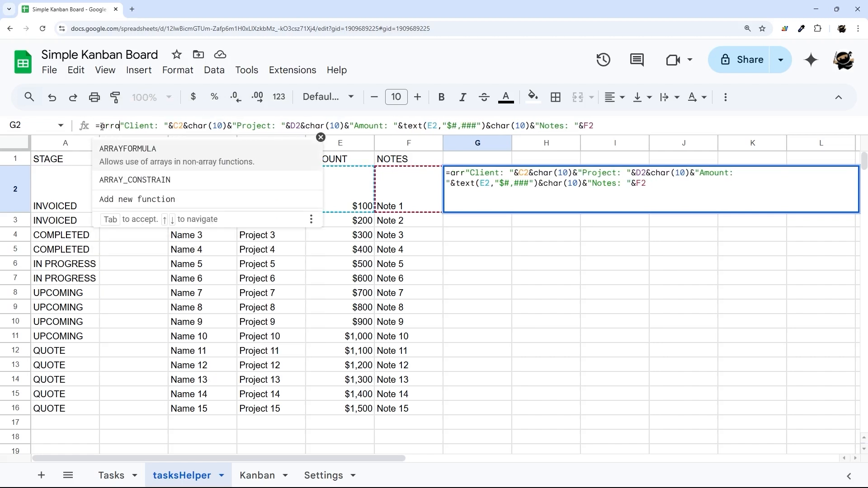
text(la(IF)
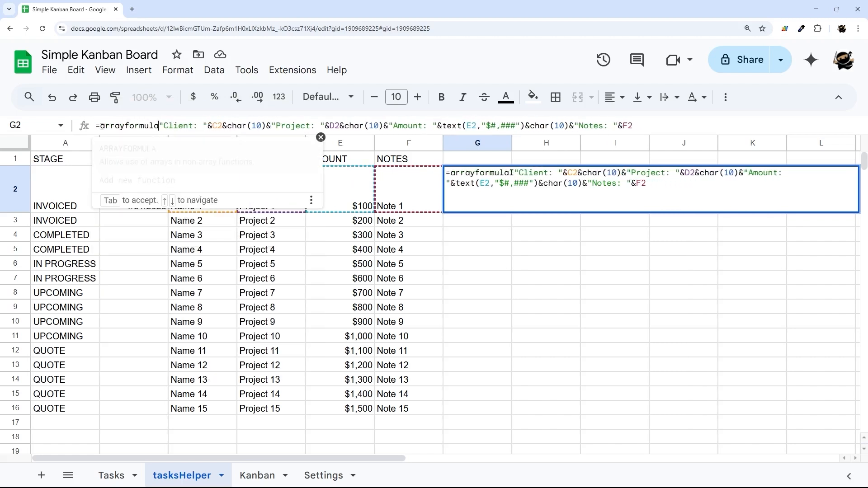
text((A2:A=)
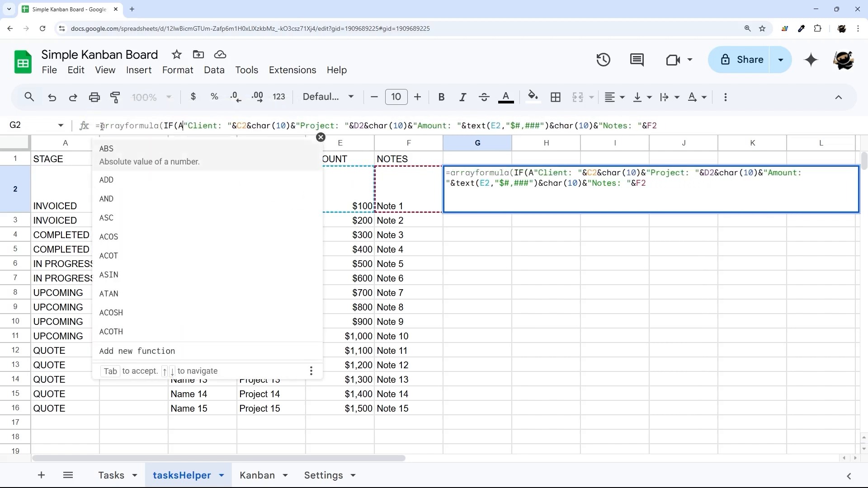
text("",,)
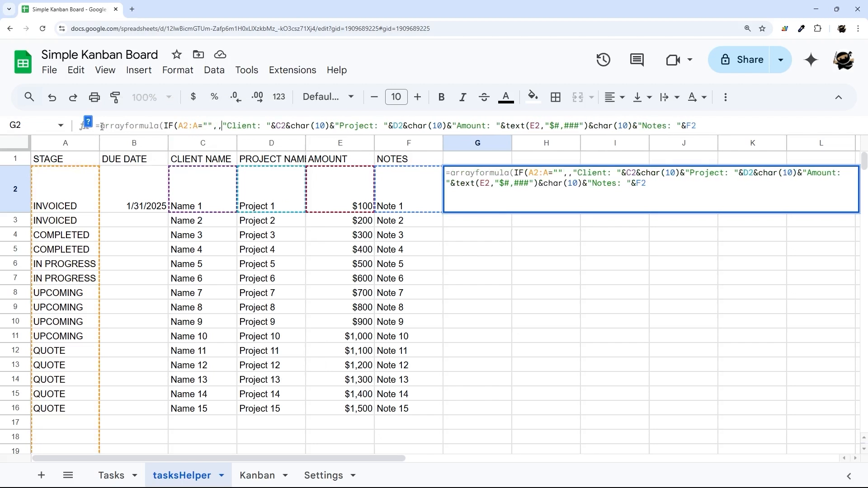
Extend the client and project references in the G2 formula to the open ranges C2:C and D2:D.
key(Right)
key(Right)
key(Right)
key(Right)
key(Right)
key(Right)
key(Right)
key(Right)
key(Right)
key(Right)
key(Right)
key(Right)
key(Right)
key(Left)
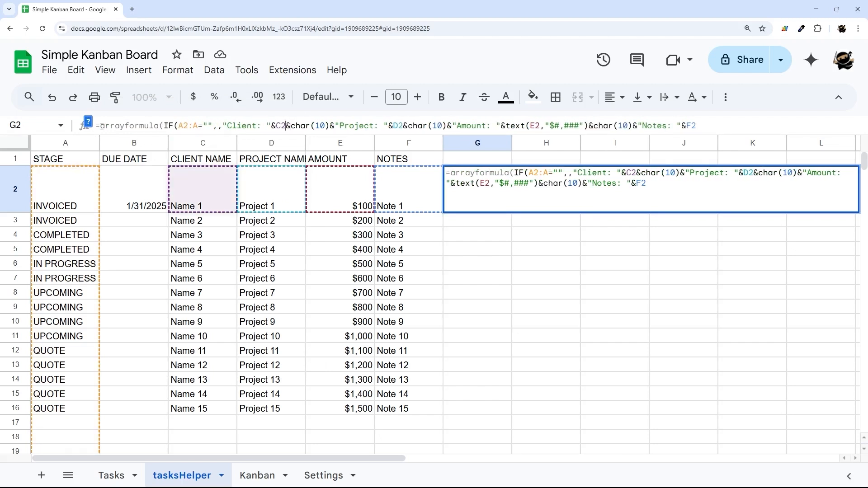
text(:C)
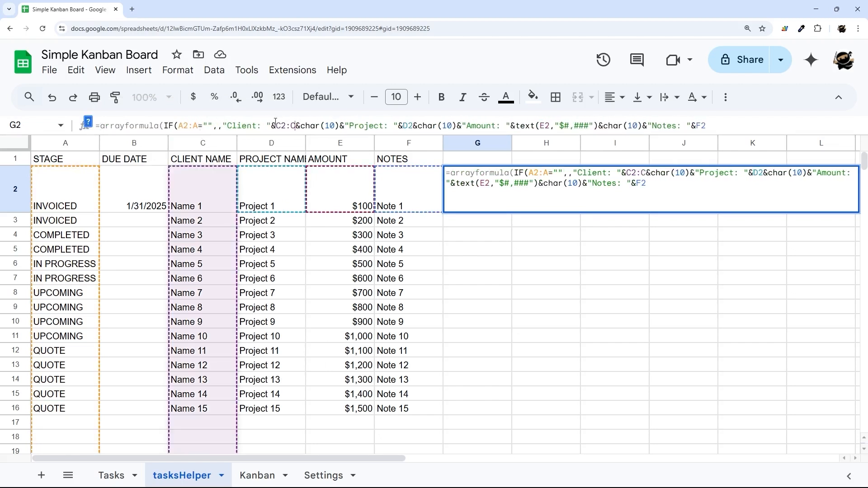
drag(275, 125, 295, 125)
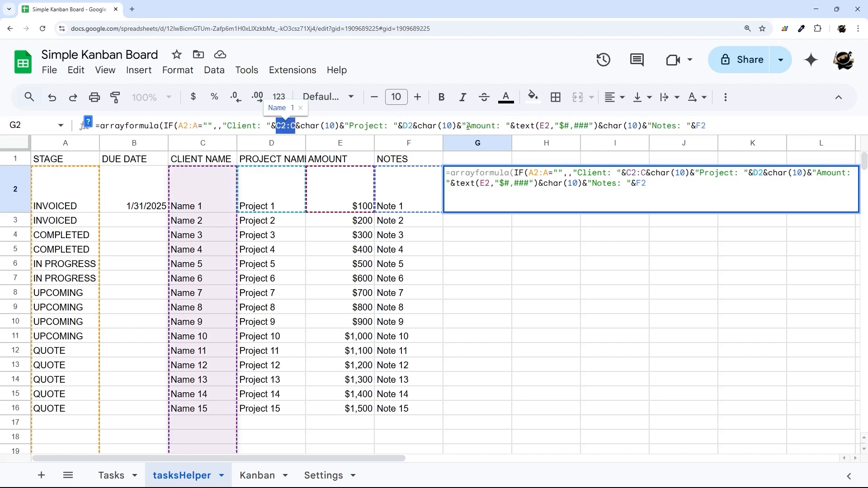
click(416, 124)
text(:D)
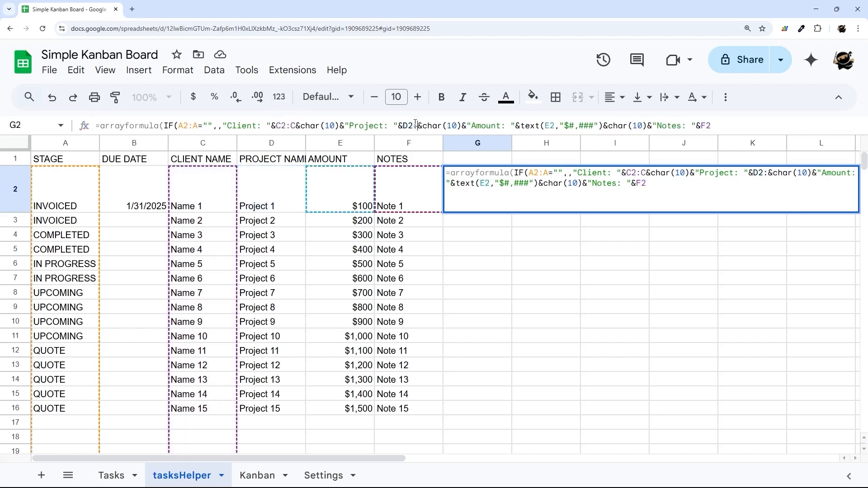
Extend the amount and notes references to E2:E and F2:F, then close both parentheses to complete the G2 array formula.
key(Right)
key(Right)
key(Right)
key(Right)
key(Right)
key(Right)
key(Right)
key(Right)
key(Right)
key(Right)
key(Right)
key(Right)
key(Right)
key(Right)
key(Right)
key(Right)
key(Right)
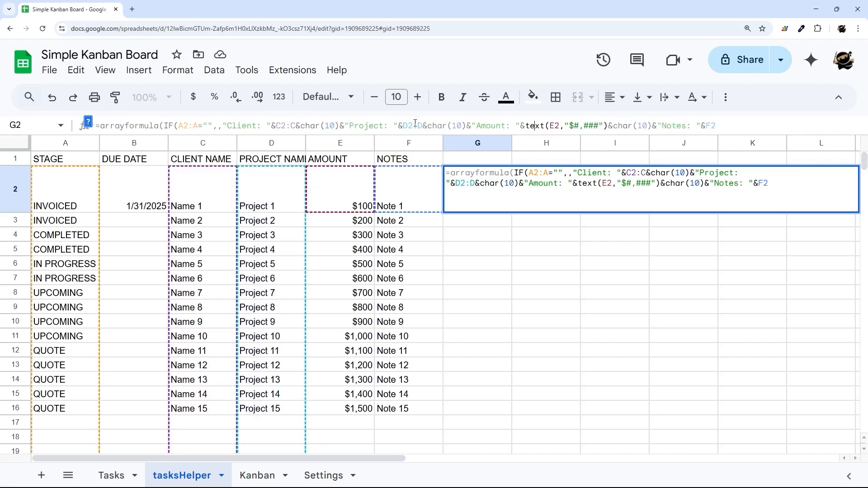
text(:E)
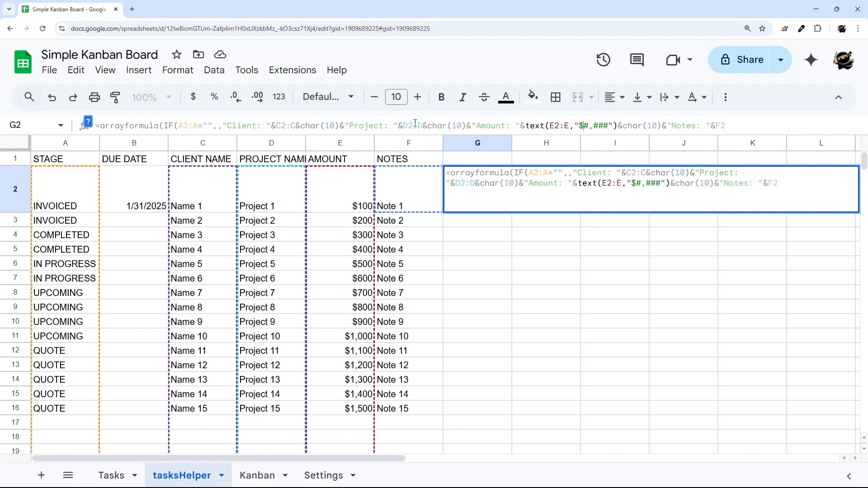
key(End)
text(:F)
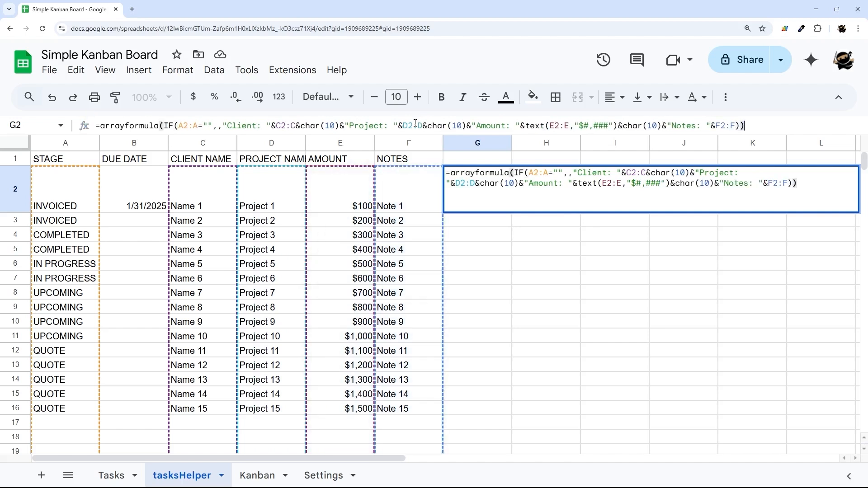
key(Return)
Widen column G to fit the card text and enter the header CARD TITLE in G1.
drag(512, 143, 533, 143)
click(491, 157)
text(CARD TITLE)
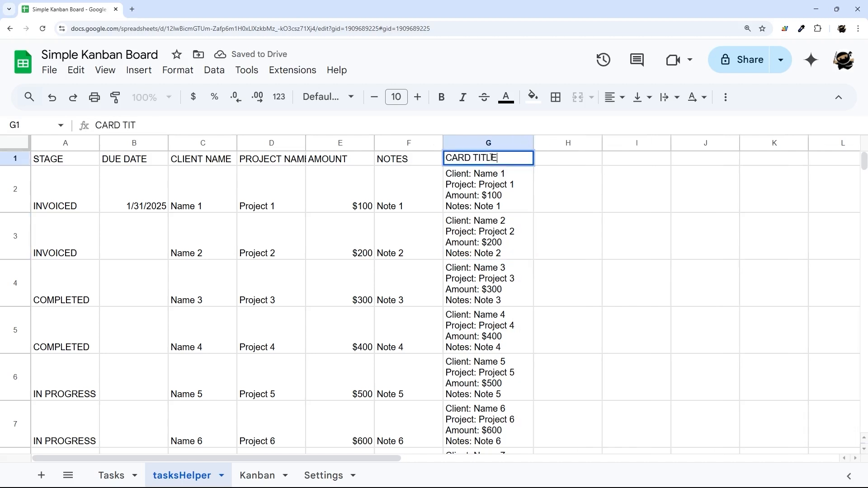
key(Return)
Delete the empty columns H through Z from the tasksHelper sheet.
drag(568, 143, 389, 166)
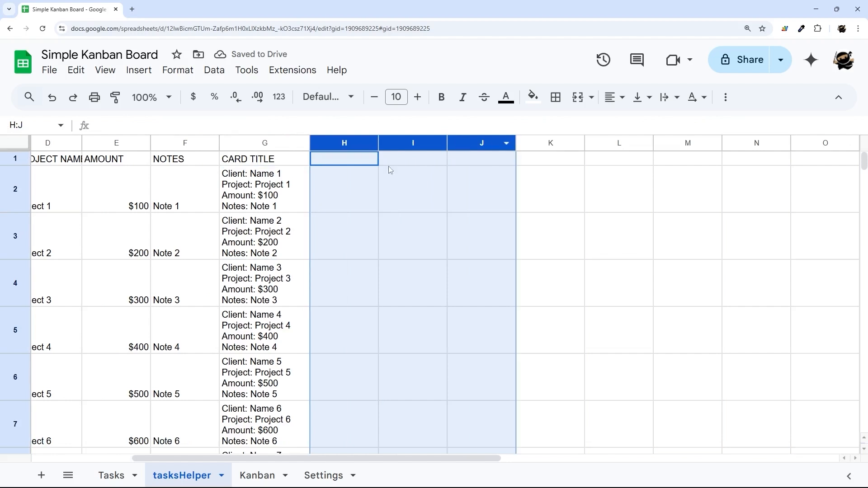
click(388, 168)
click(354, 147)
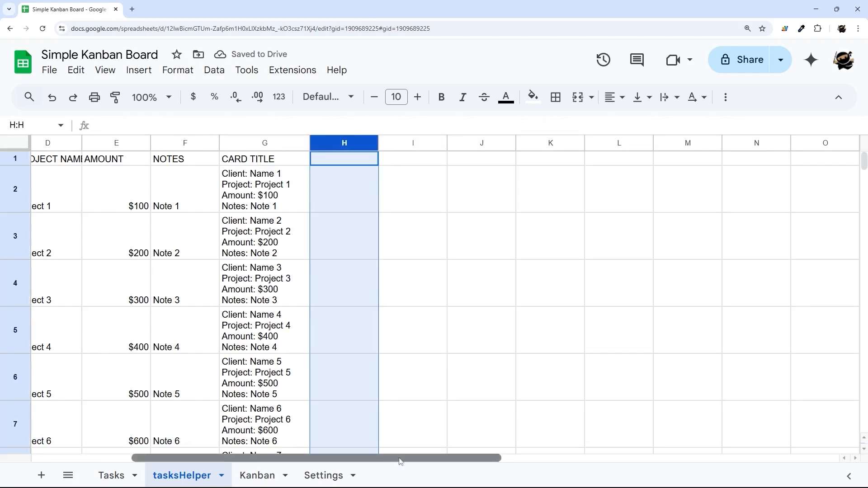
drag(400, 458, 827, 458)
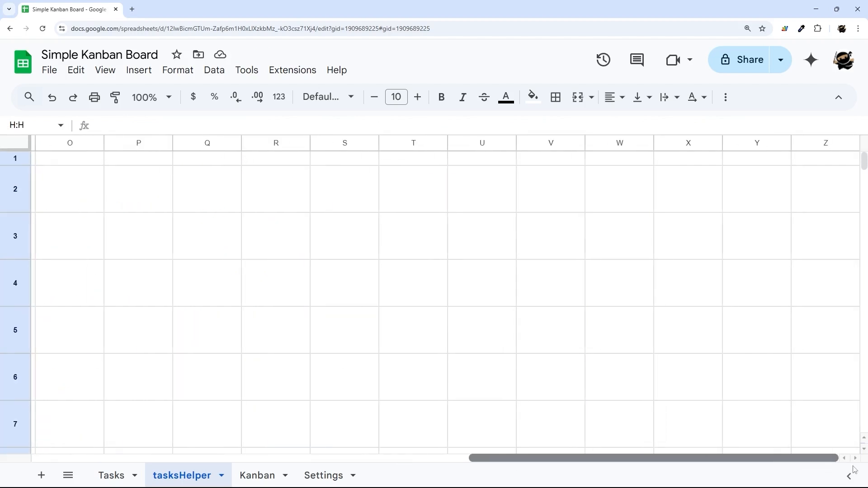
shift+click(828, 145)
right_click(827, 145)
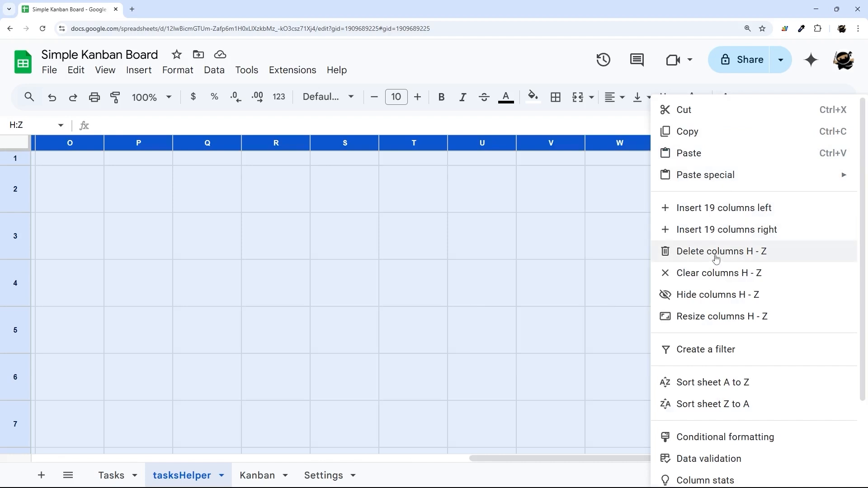
click(716, 254)
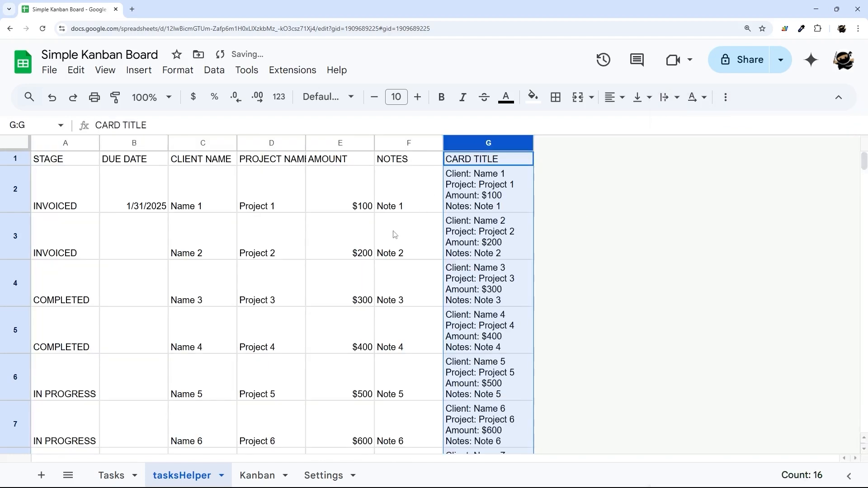
Give header row 1 of tasksHelper a dark gray fill and white text.
click(24, 163)
click(532, 97)
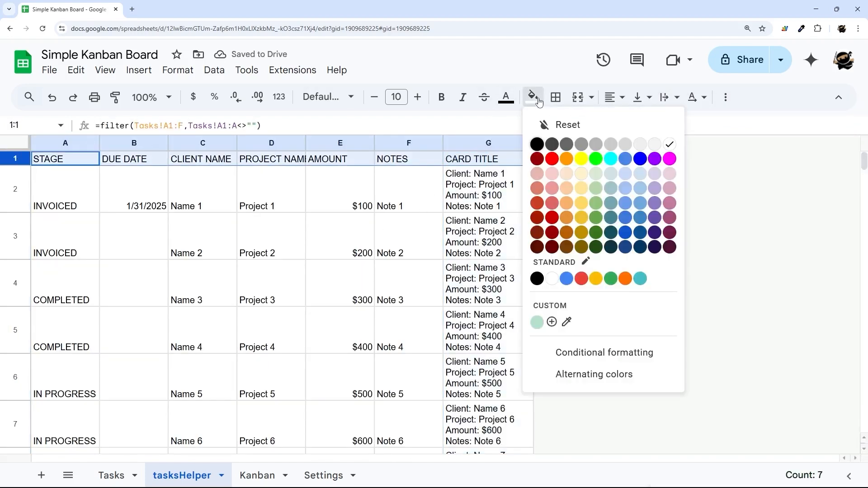
click(567, 145)
click(506, 97)
click(642, 144)
Wrap the header row text and center it horizontally.
click(649, 100)
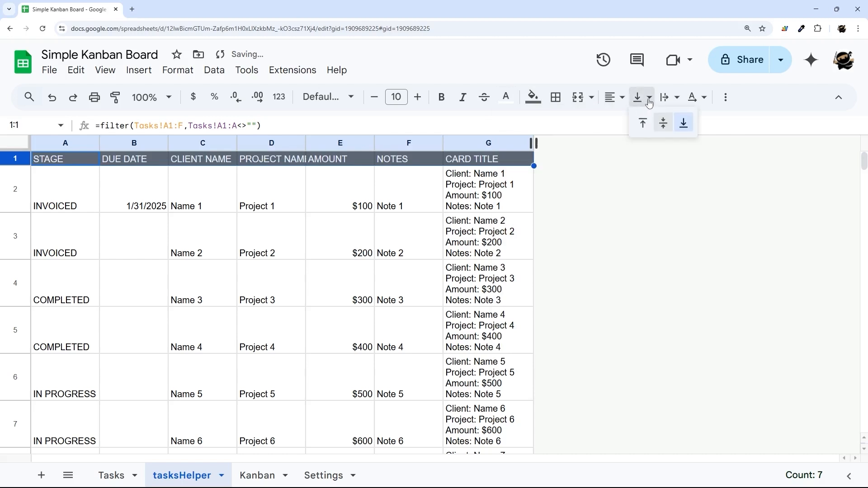
click(677, 97)
click(698, 123)
click(617, 97)
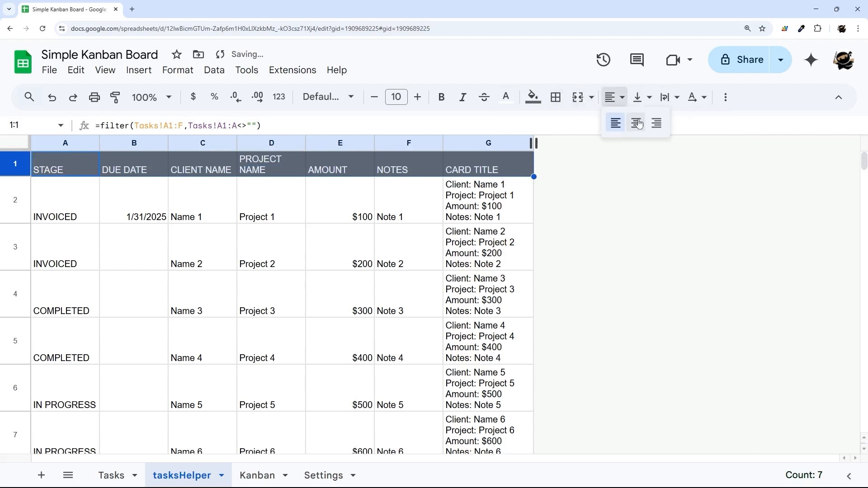
click(638, 123)
Choose a border line style and apply inner vertical borders to the header row.
click(556, 96)
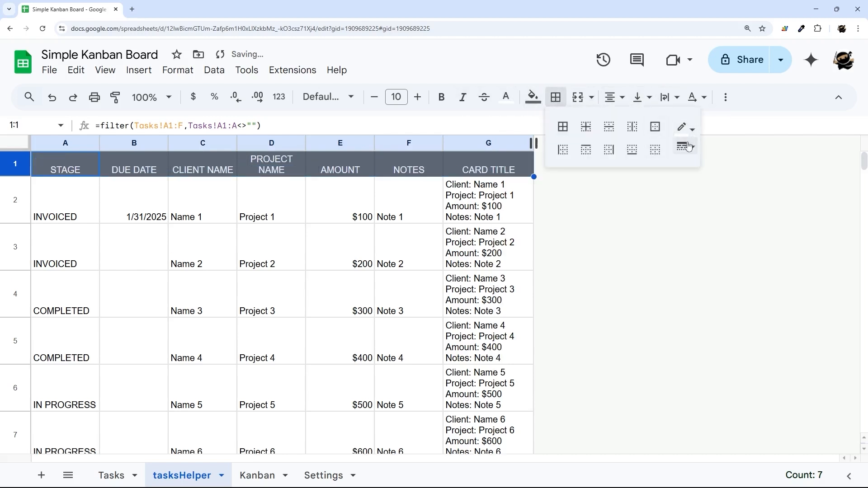
click(689, 147)
click(705, 168)
click(632, 127)
click(663, 275)
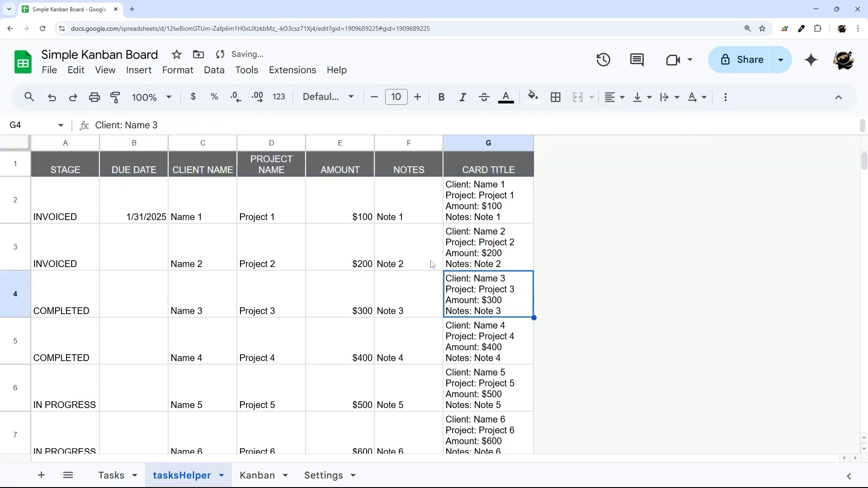
On the Kanban sheet, change both Tasks references in the B5 filter formula to tasksHelper.
right_click(185, 476)
click(257, 475)
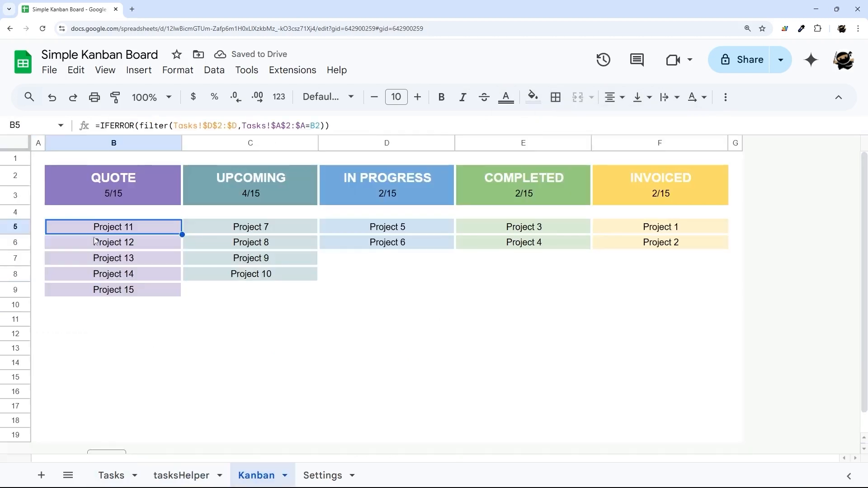
click(174, 125)
key(Delete)
text(tasks)
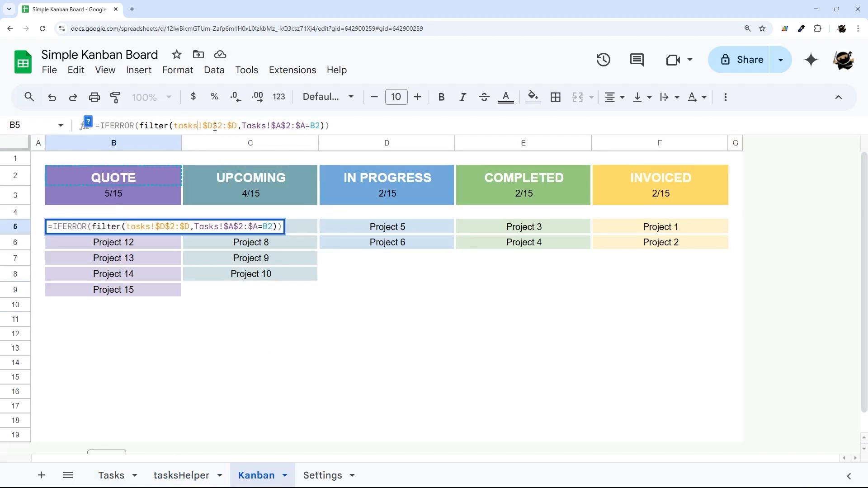
text(Helper)
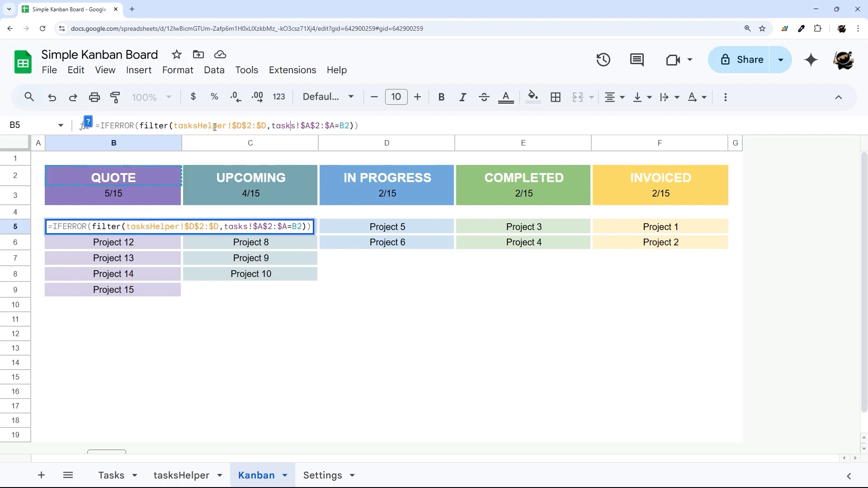
key(Right)
text(Helper)
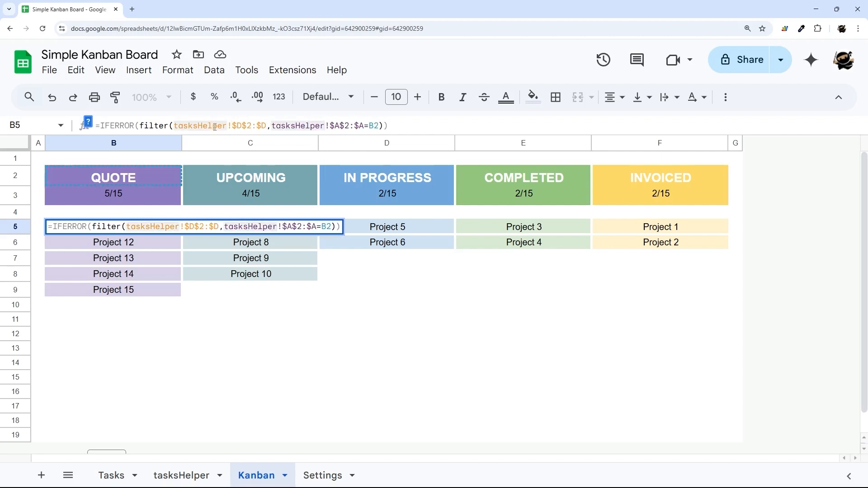
key(Return)
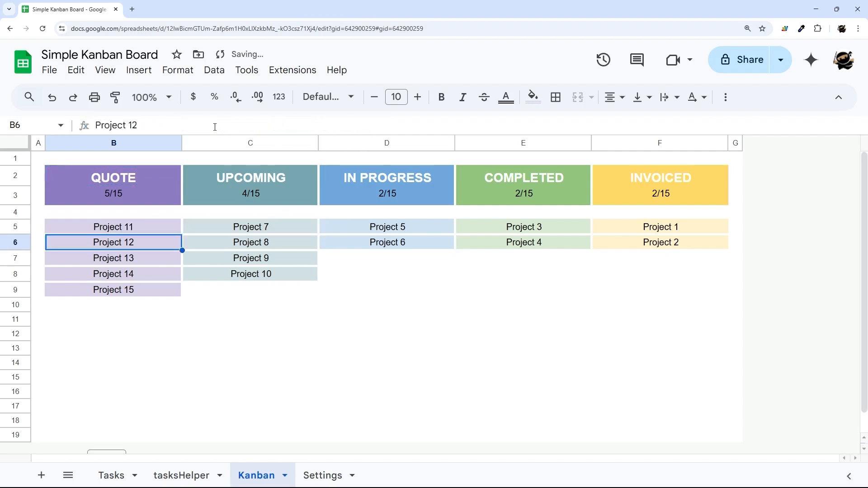
Change the range returned by the B5 formula to tasksHelper!$G$2:$G so the QUOTE column shows the card text.
click(160, 226)
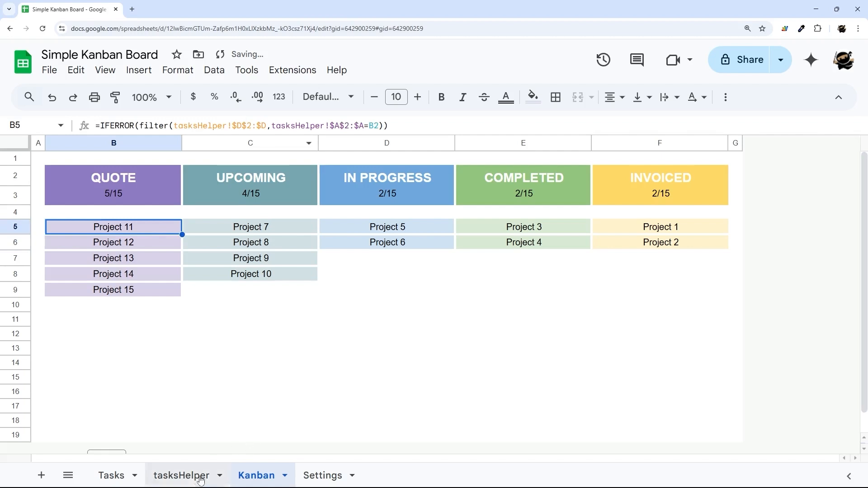
click(181, 475)
click(271, 475)
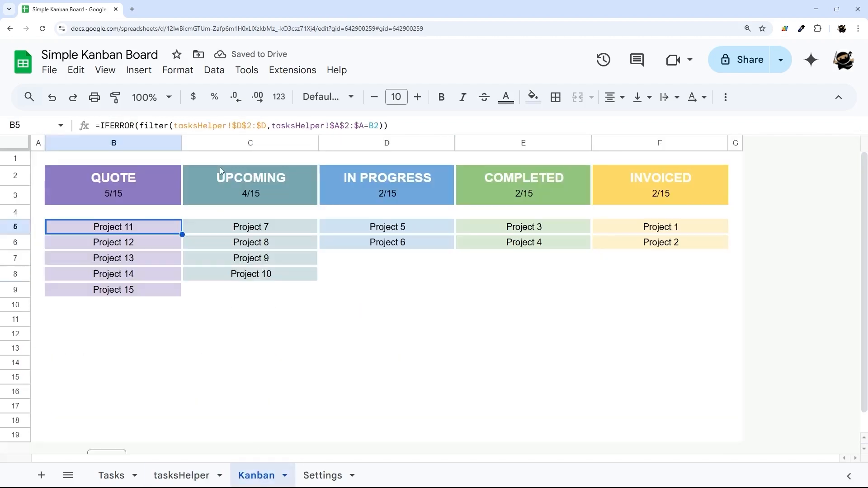
click(238, 127)
key(Delete)
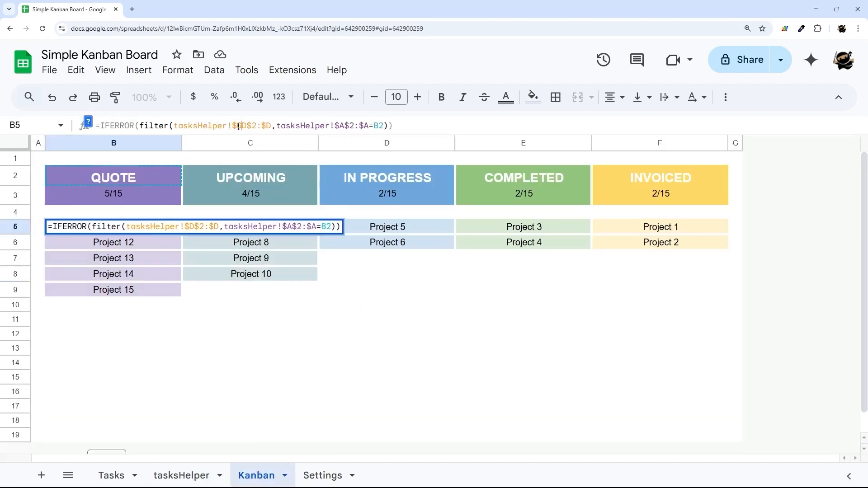
text(G)
key(Right)
key(Right)
key(Right)
key(Right)
key(Delete)
text(G)
key(Return)
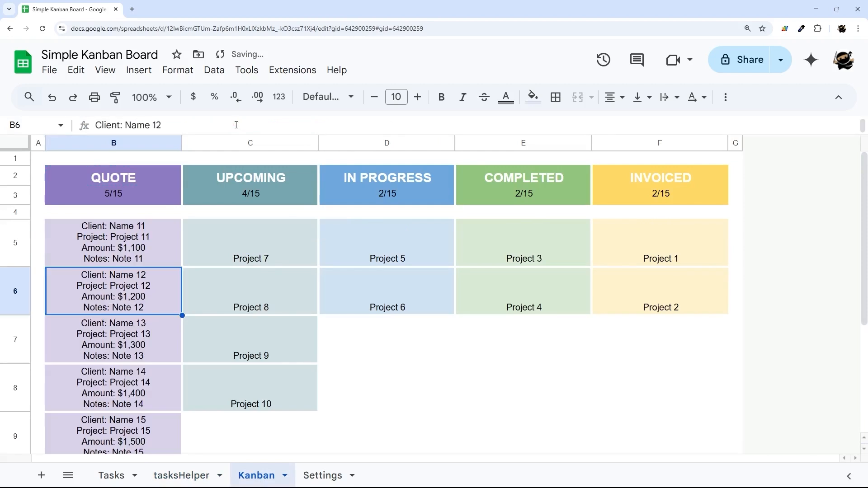
Copy the B5 formula and paste only the formula into C5:F5 for the other four stages.
click(152, 247)
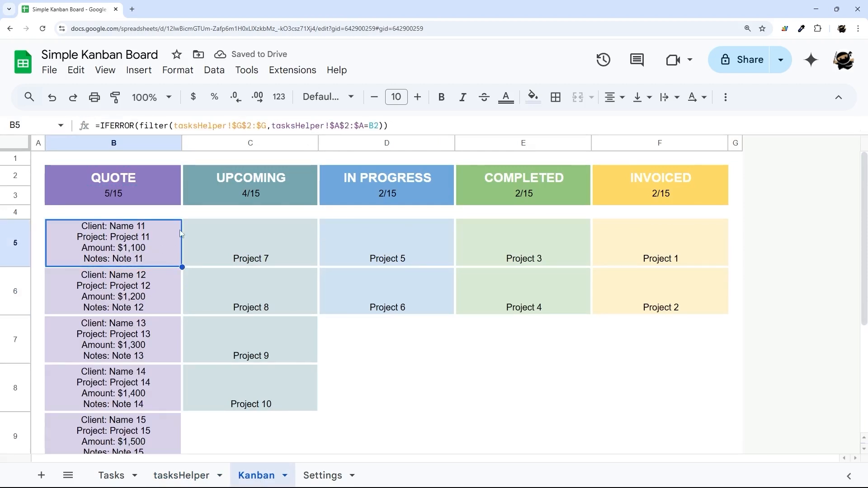
click(213, 244)
click(142, 254)
right_click(142, 254)
click(188, 130)
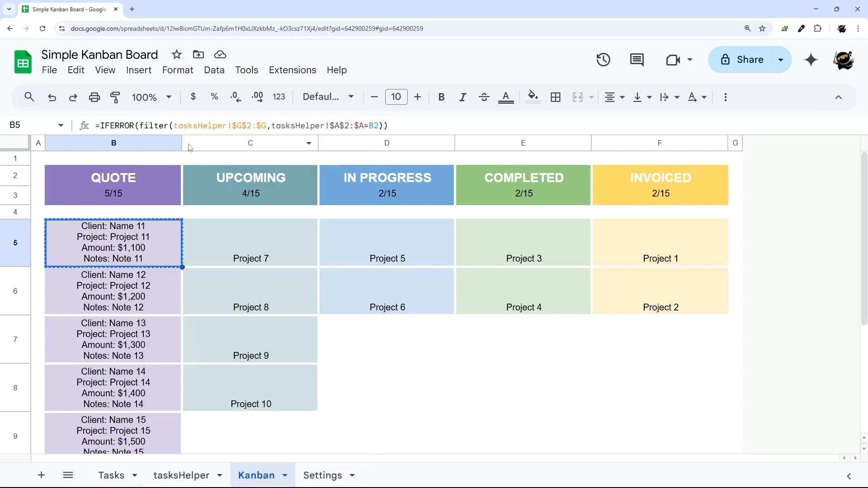
click(281, 246)
drag(281, 246, 644, 252)
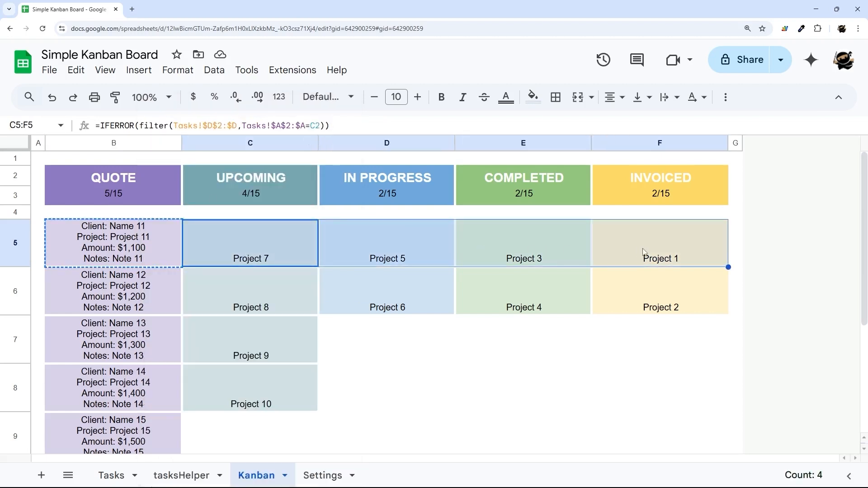
right_click(643, 252)
mouse_move(697, 175)
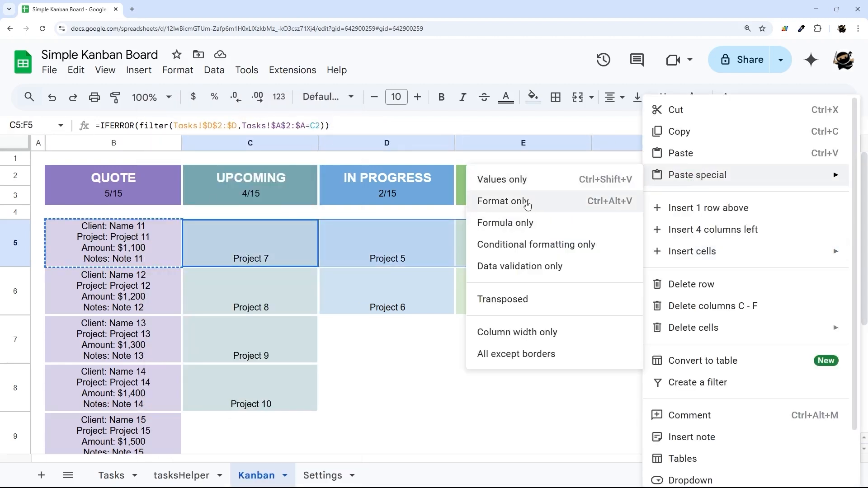
click(518, 225)
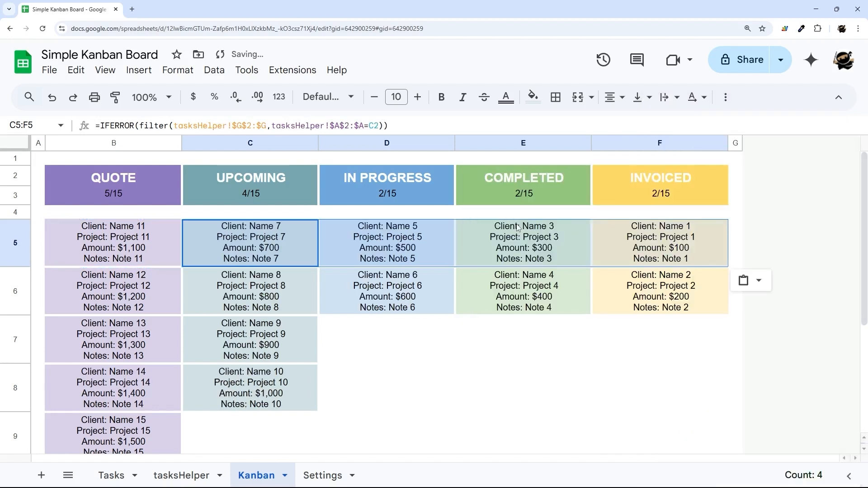
Check the card text and the row 5 formulas across all stage columns of the Kanban sheet.
click(558, 353)
scroll(558, 353, down, 2)
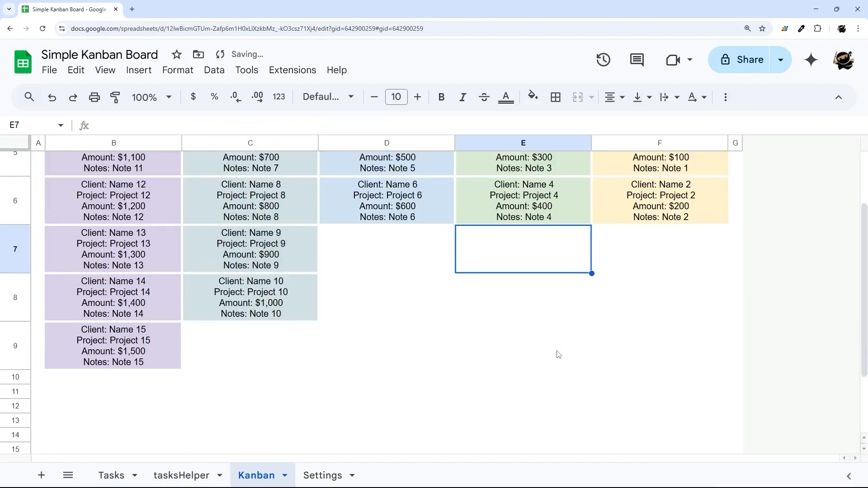
scroll(559, 354, up, 2)
click(127, 242)
click(244, 245)
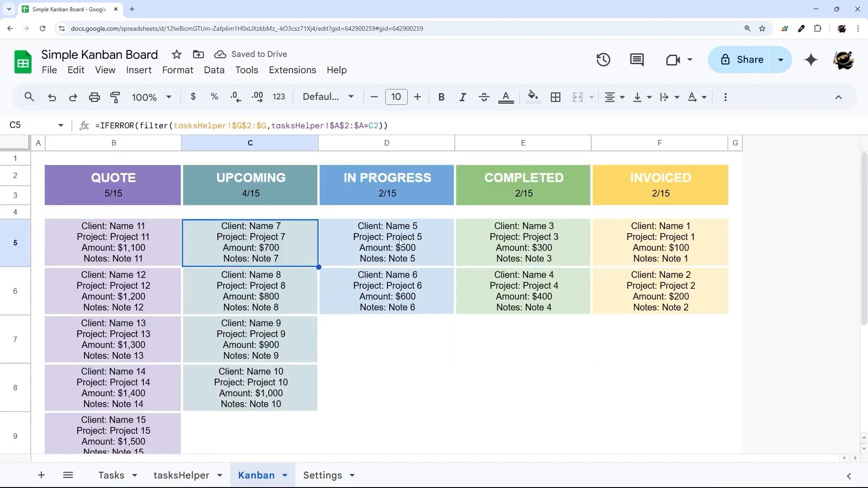
key(Right)
key(Right)
key(Right)
click(168, 307)
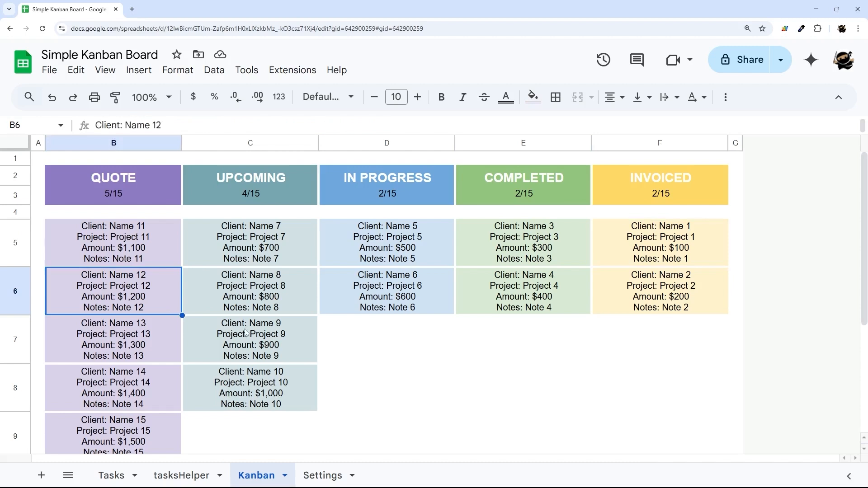
click(156, 248)
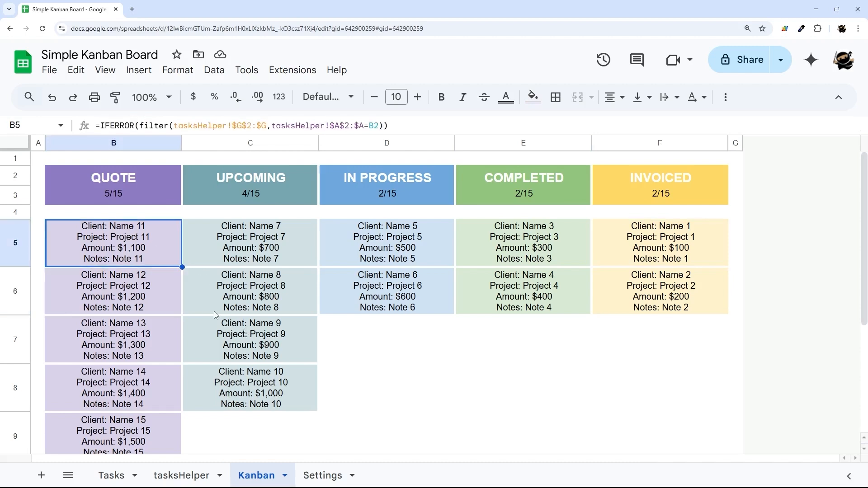
Examine the DUE DATE column on tasksHelper and the order of the QUOTE cards on the Kanban sheet.
click(181, 475)
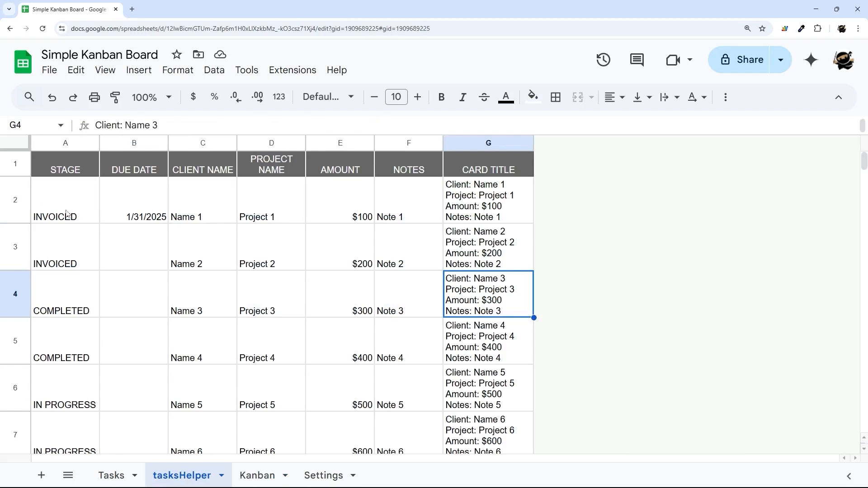
drag(149, 216, 138, 346)
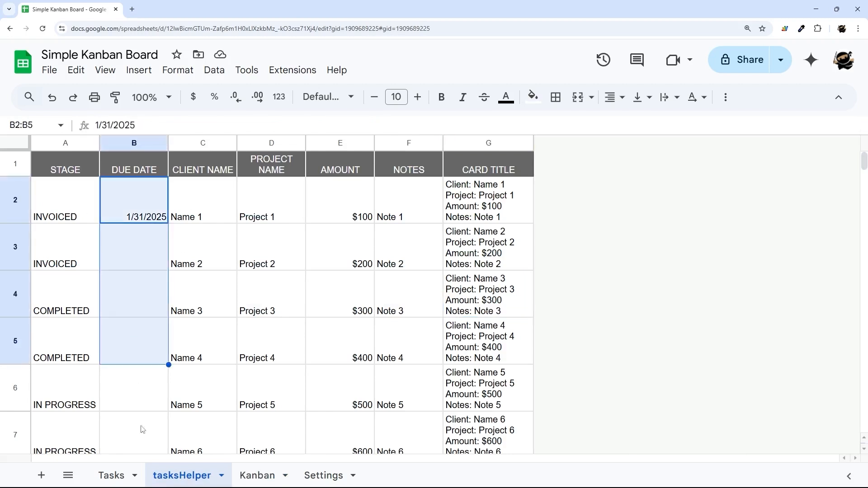
click(257, 476)
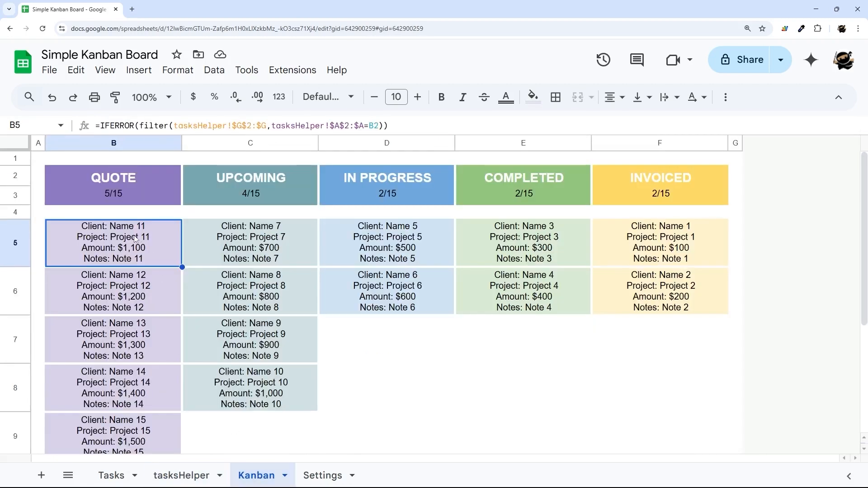
click(141, 277)
click(131, 336)
click(127, 370)
click(146, 431)
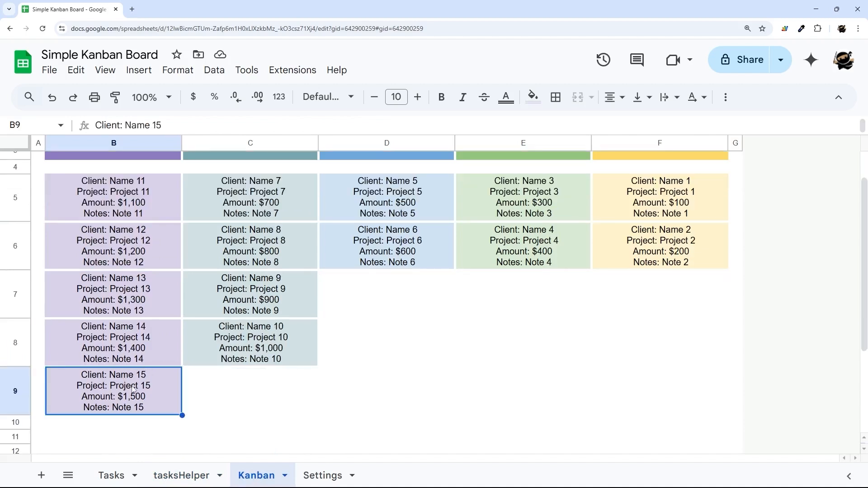
Delete the Card Text column from the Tasks sheet.
click(112, 475)
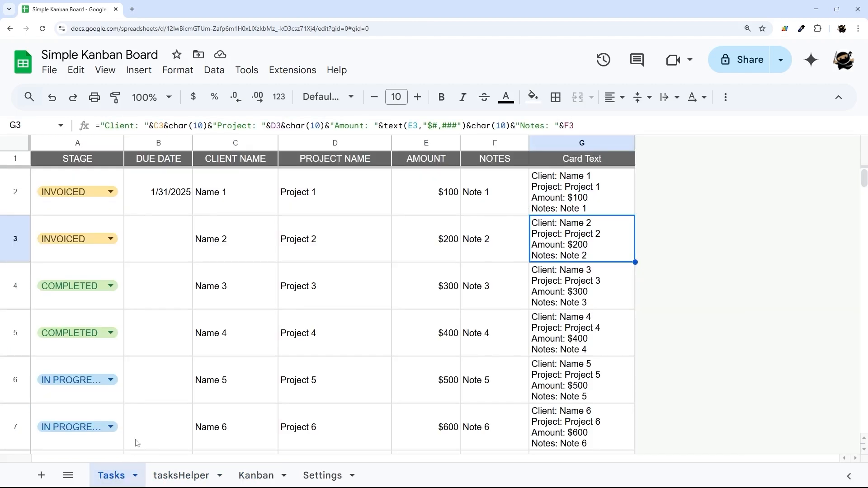
scroll(211, 313, down, 3)
scroll(401, 227, up, 4)
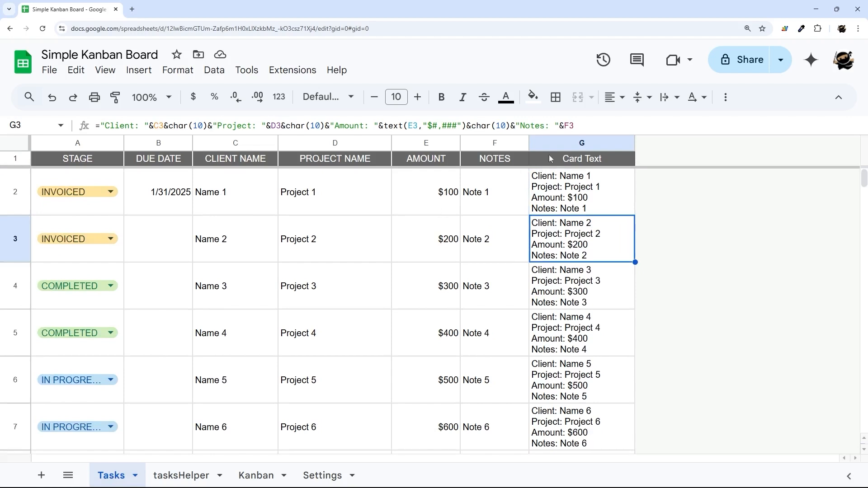
click(561, 143)
right_click(561, 143)
click(606, 250)
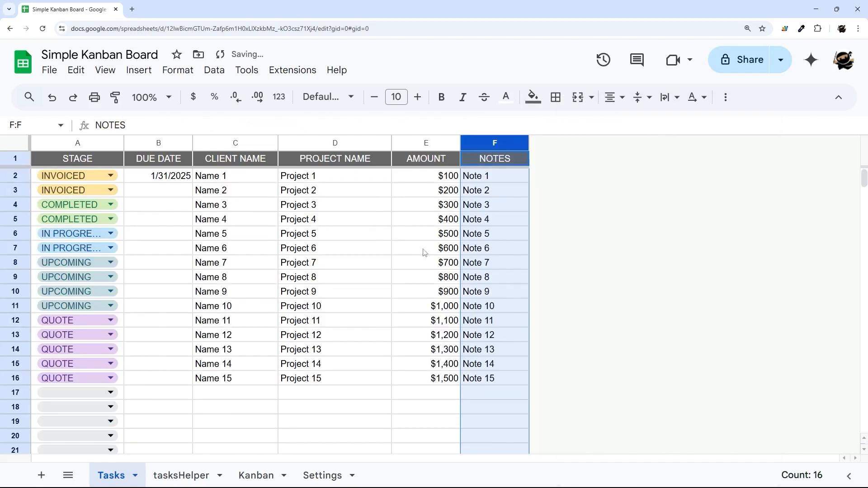
click(258, 238)
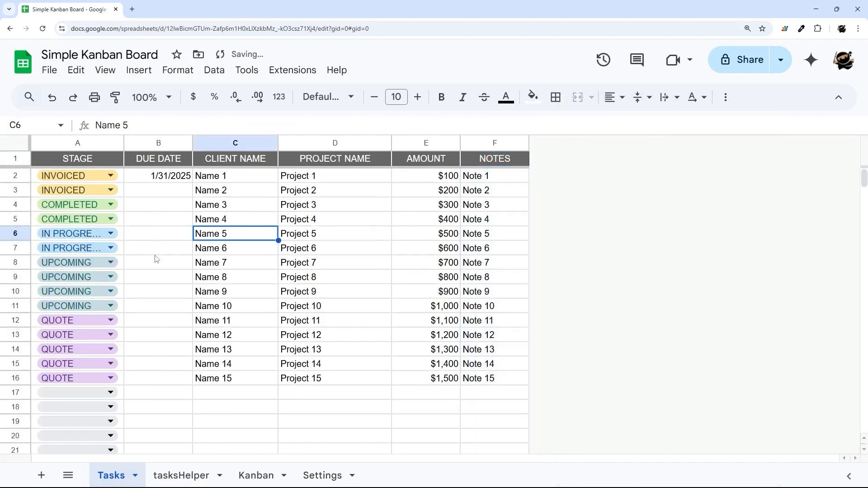
Set the due date of Project 15 to 1/31/2025 in cell B16.
drag(15, 320, 15, 378)
double_click(165, 378)
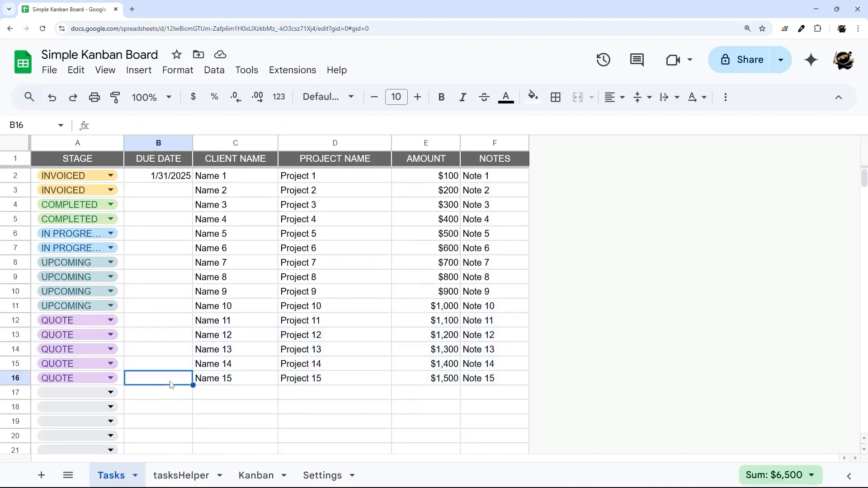
click(204, 320)
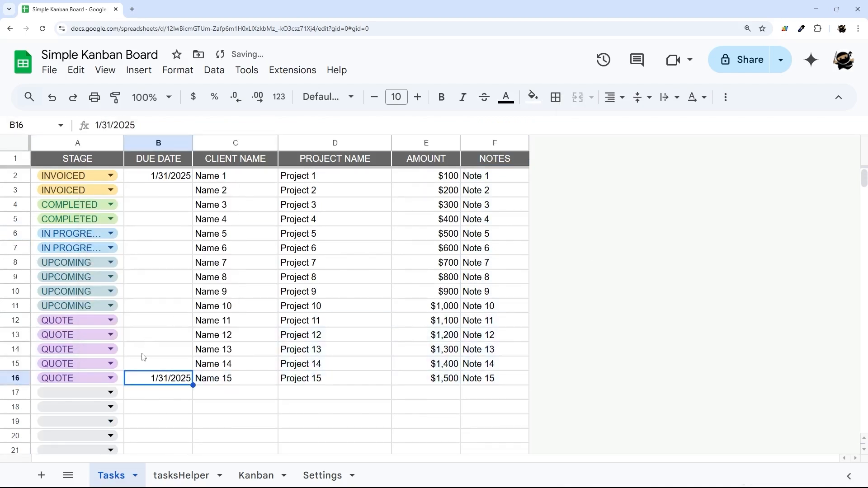
Set the due date of Project 14 to 2/3/2025 and fill the same date into B12:B14.
double_click(158, 364)
click(221, 182)
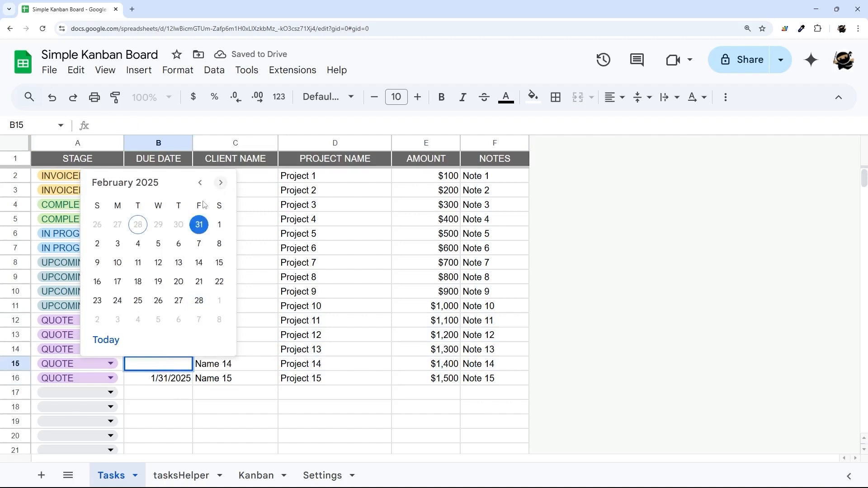
click(119, 246)
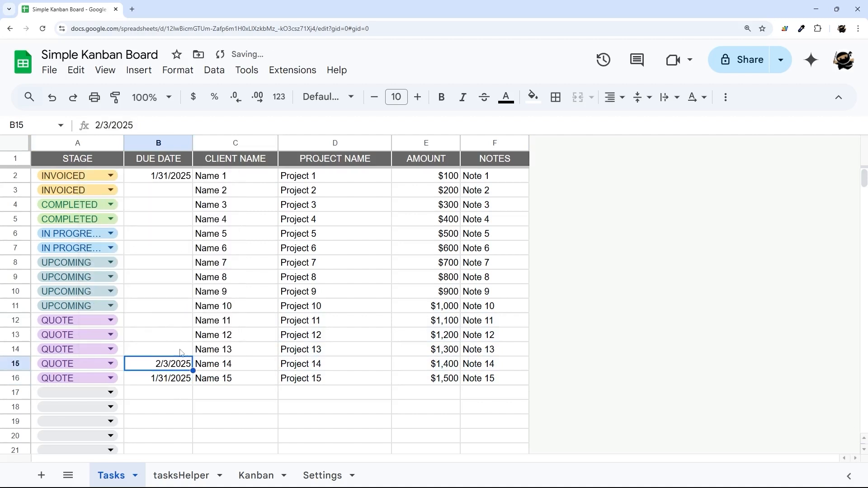
drag(168, 329, 169, 355)
key(ctrl+v)
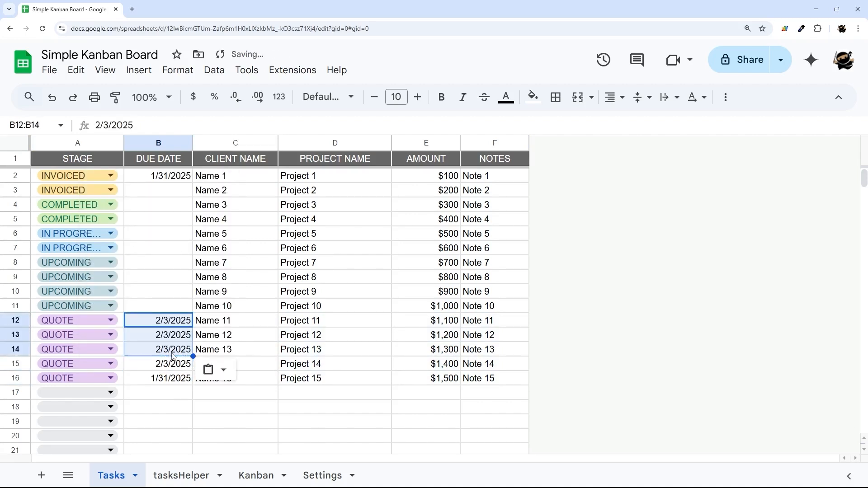
key(Right)
Compare the due dates of the QUOTE tasks with their card order on the Kanban sheet, and check the Settings and tasksHelper sheets.
click(179, 382)
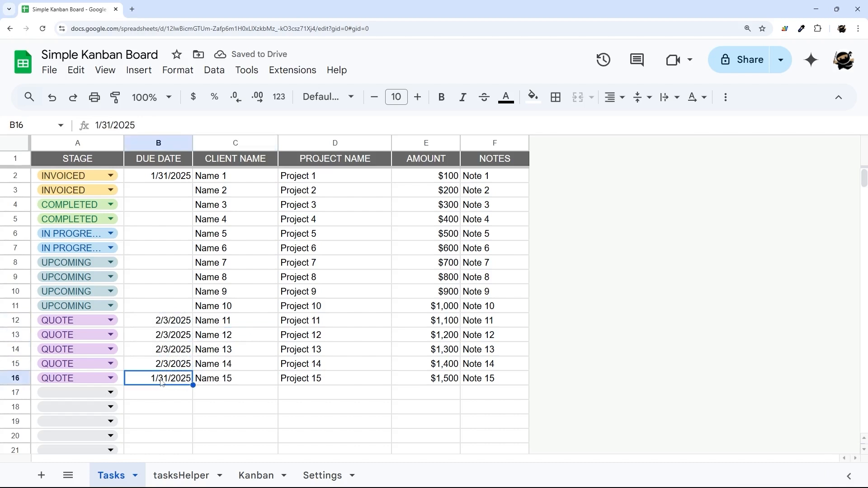
drag(161, 383, 169, 322)
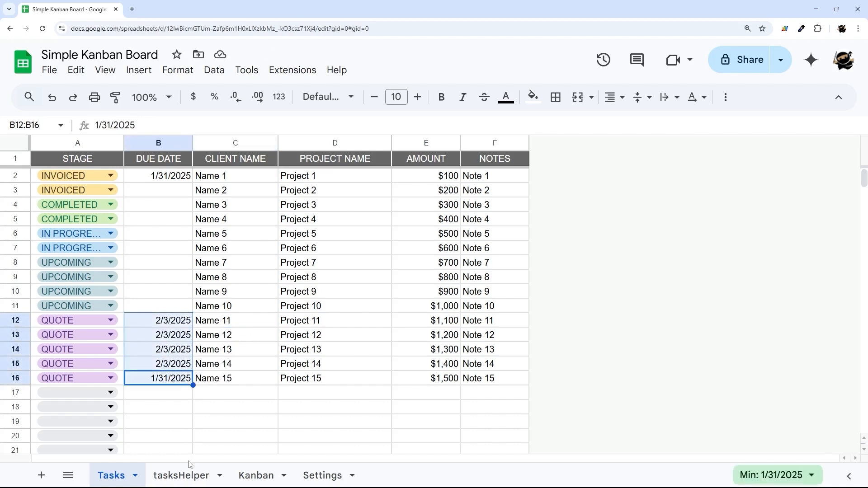
click(256, 475)
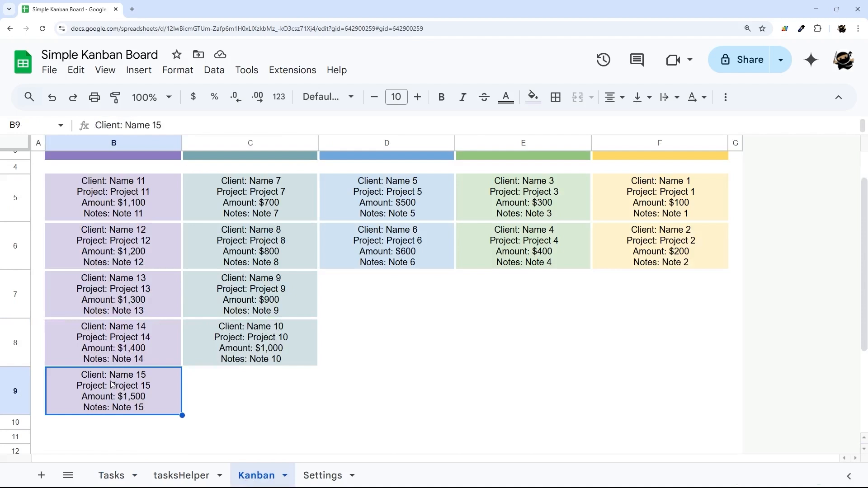
scroll(168, 337, up, 2)
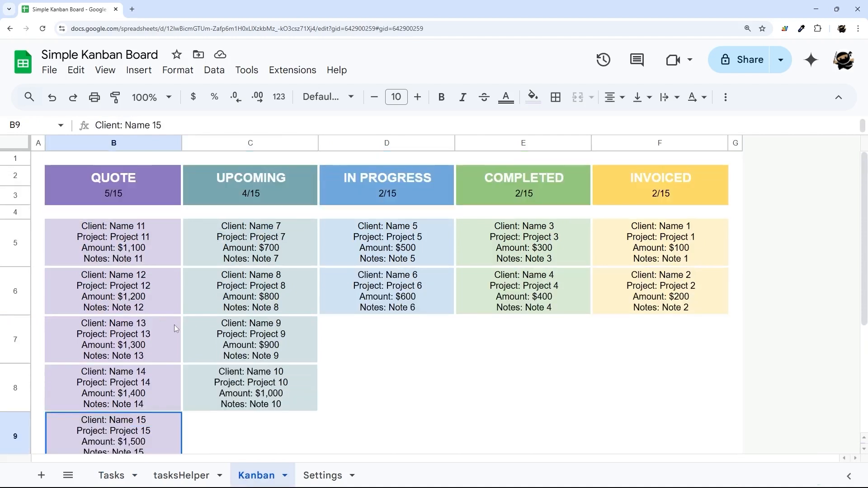
click(313, 475)
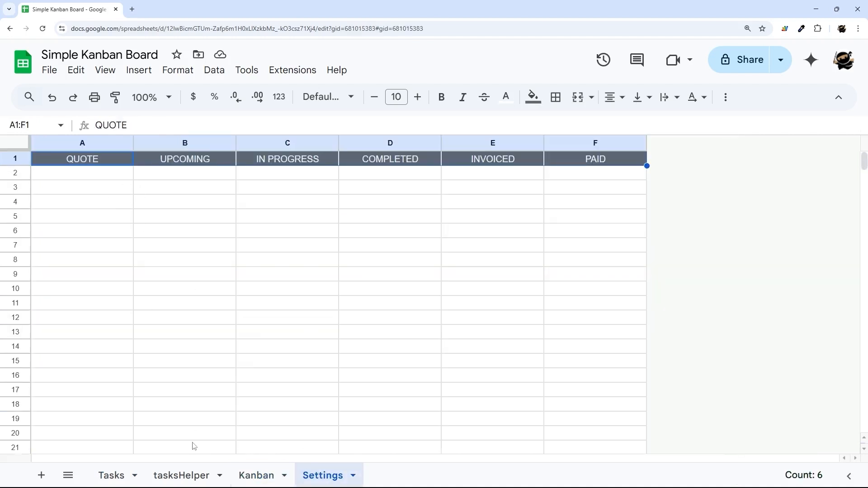
click(183, 480)
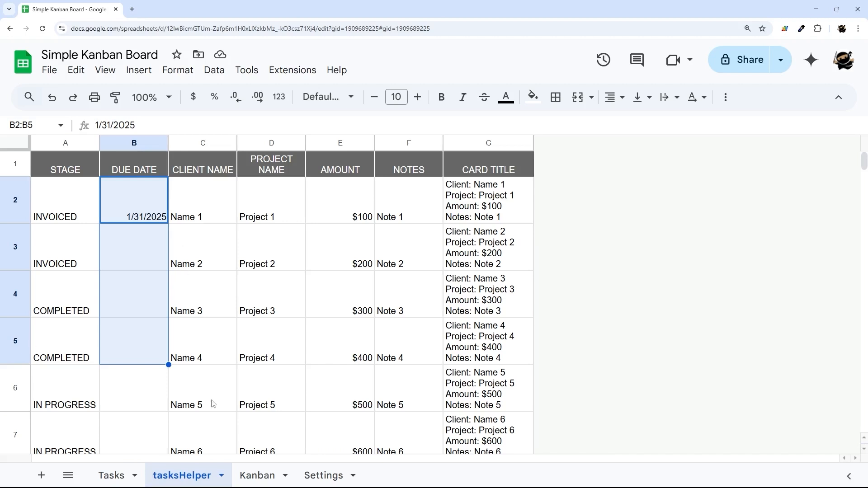
Copy the filter formula text from Kanban cell B5 into cell A2 of the Settings sheet.
click(254, 476)
click(103, 230)
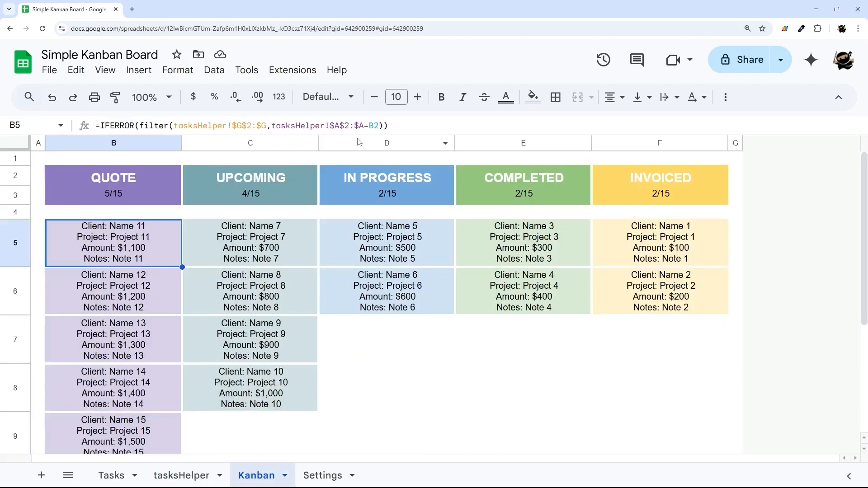
drag(394, 126, 65, 130)
key(ctrl+c)
key(Return)
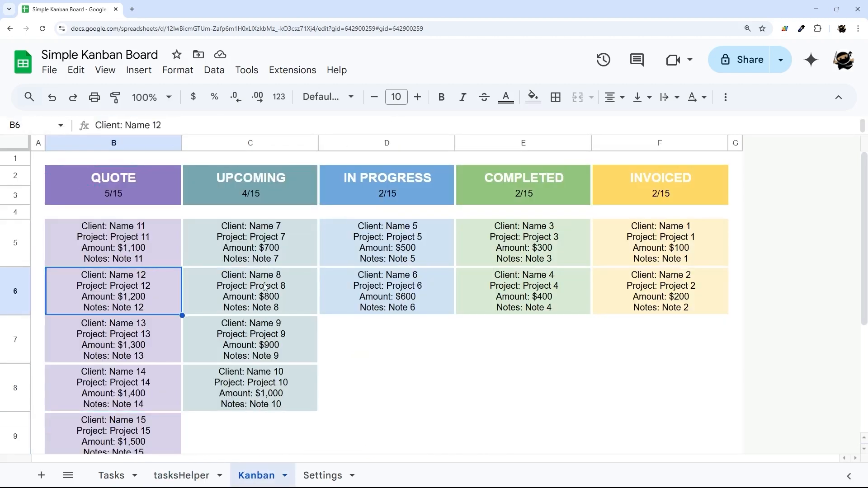
click(317, 476)
click(115, 179)
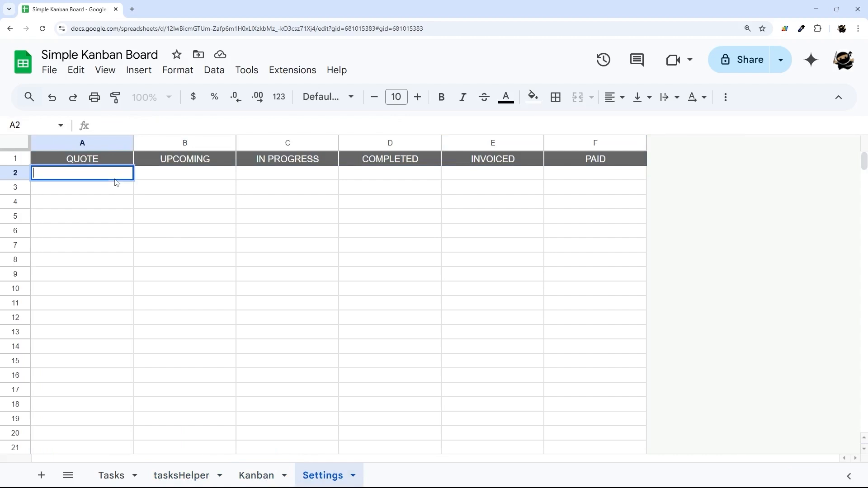
key(ctrl+v)
key(Return)
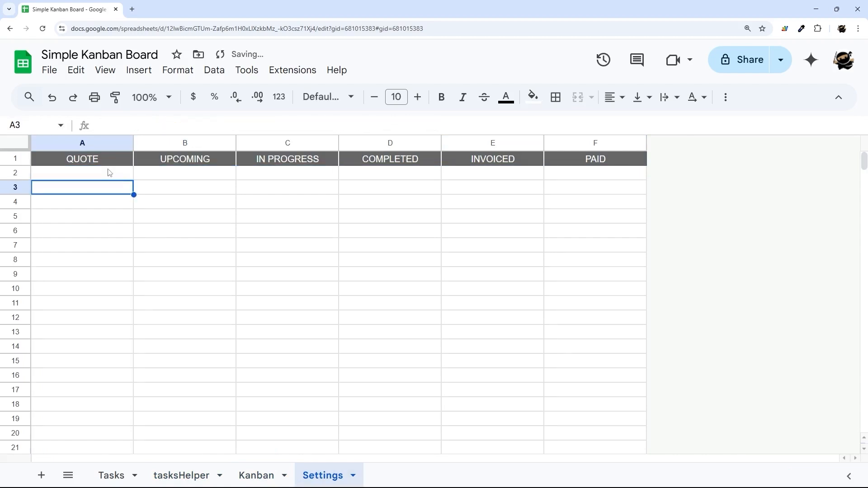
Change the stage criterion in the Settings A2 formula to A1 so it matches the QUOTE header.
click(109, 173)
click(375, 125)
key(BackSpace)
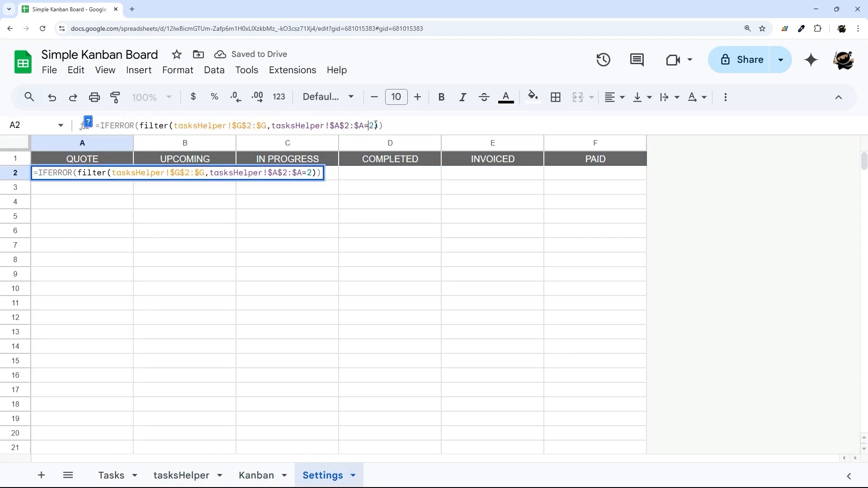
text(A1)
key(Delete)
key(Return)
Compare the card range in the Settings A2 formula with the due date column on the tasksHelper sheet.
click(117, 189)
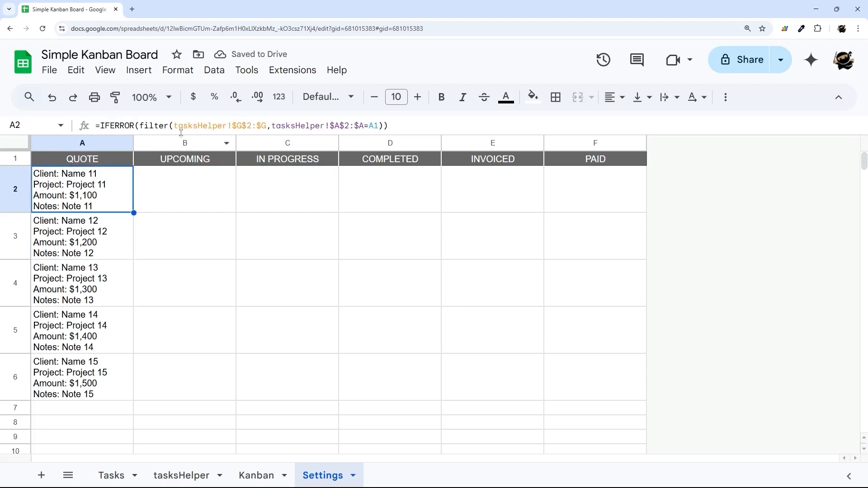
drag(174, 125, 267, 126)
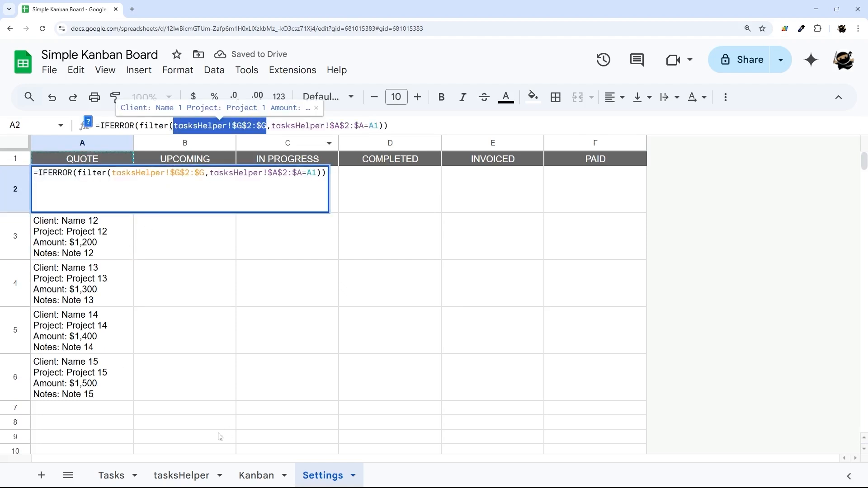
click(186, 476)
click(135, 143)
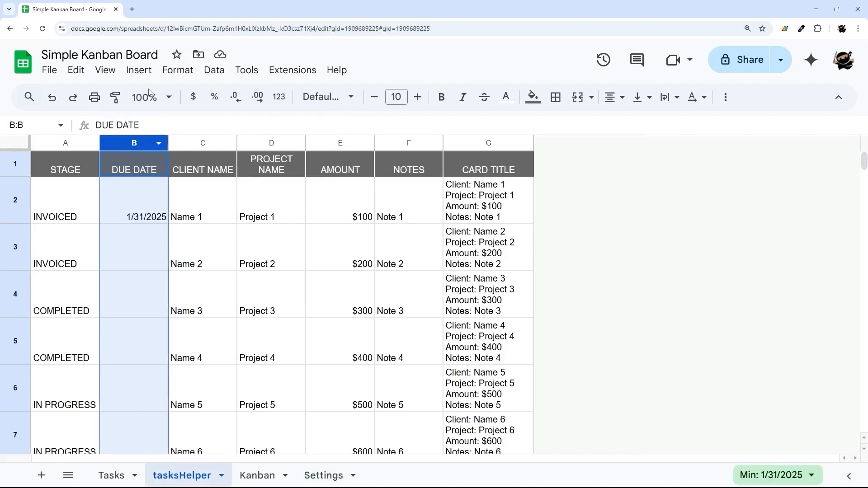
click(324, 477)
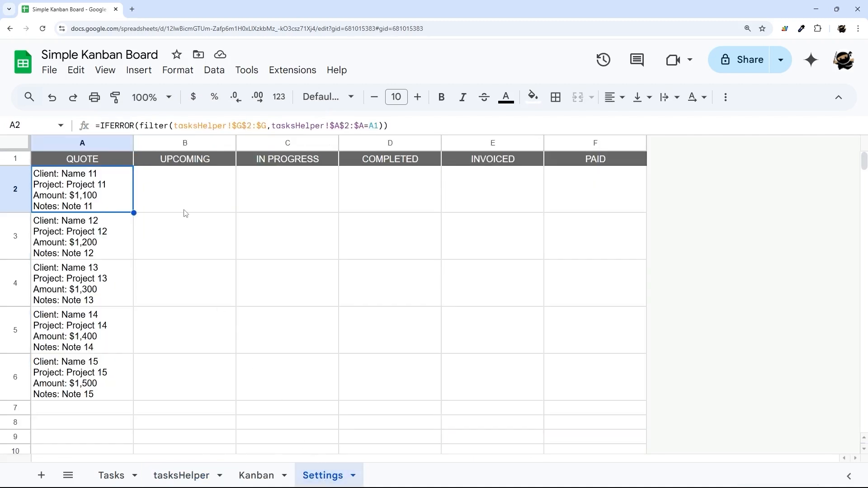
Wrap the filter range in Settings A2 in a SORT function, with tasksHelper!$G$2:$G as both range and sort column and true for ascending.
drag(175, 126, 267, 126)
key(ctrl+c)
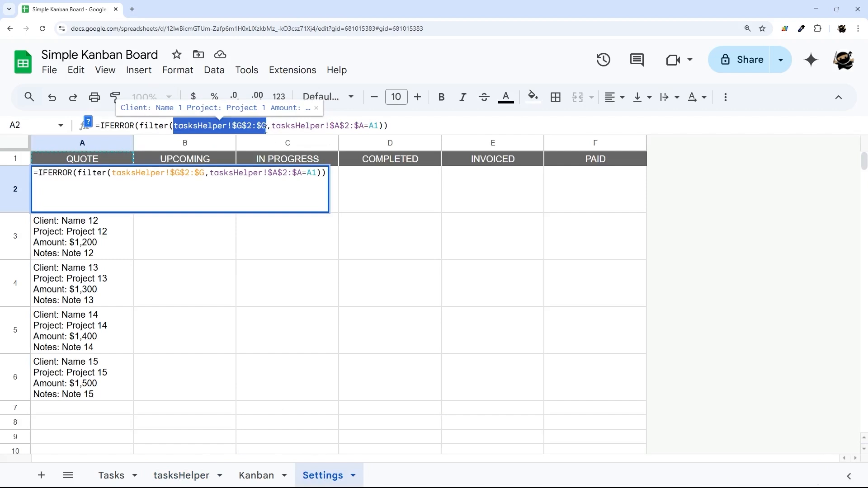
click(176, 126)
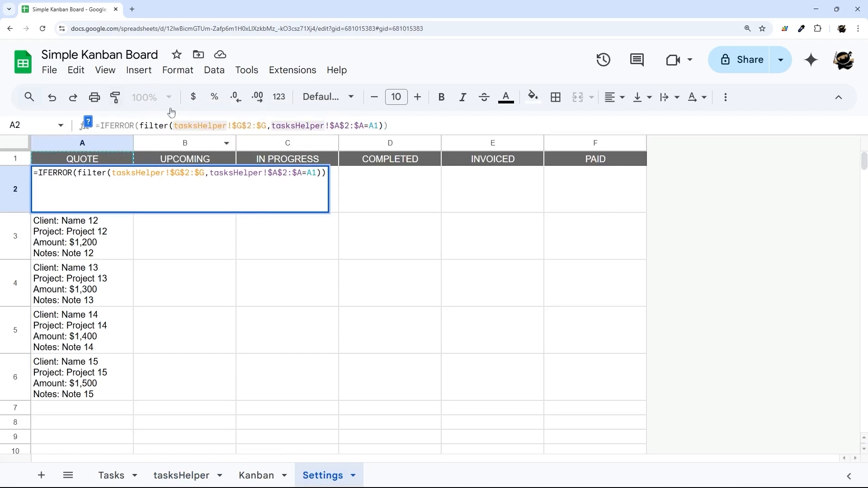
click(175, 125)
text(sort()
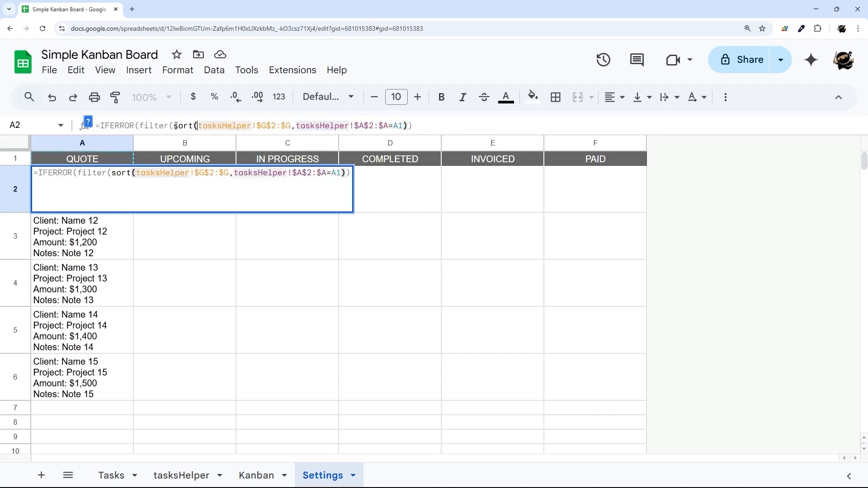
click(292, 126)
text(,)
key(ctrl+v)
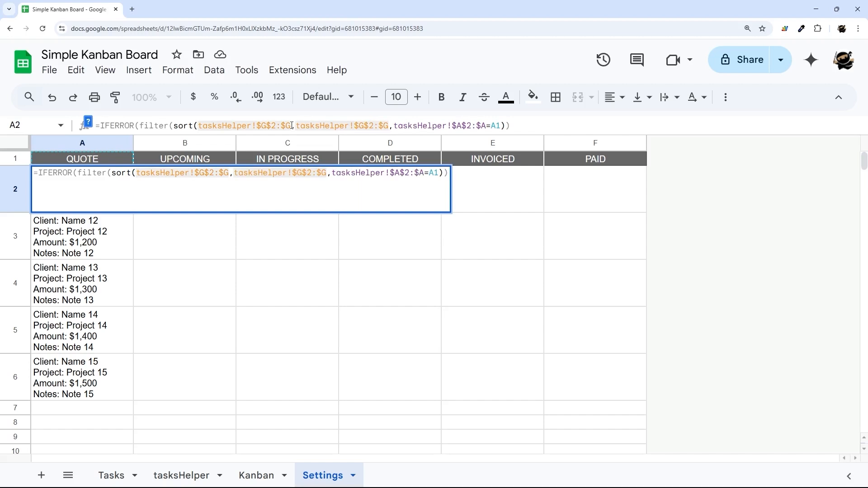
text(,tu)
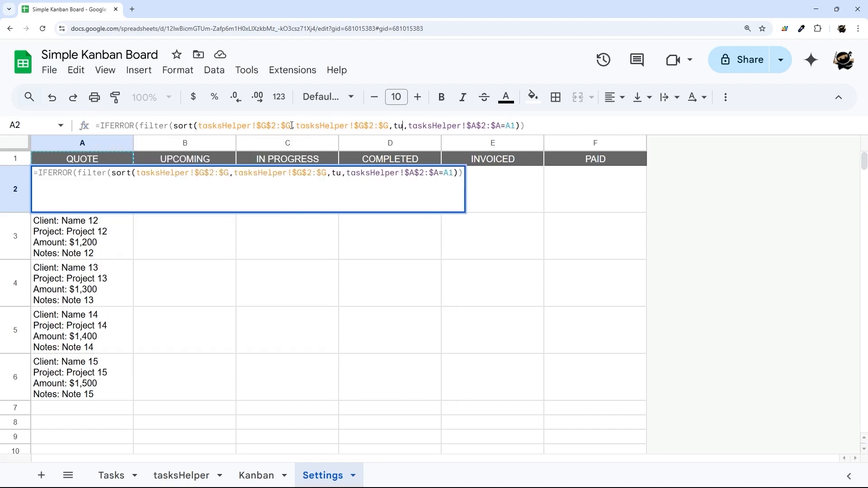
key(BackSpace)
text(rue)
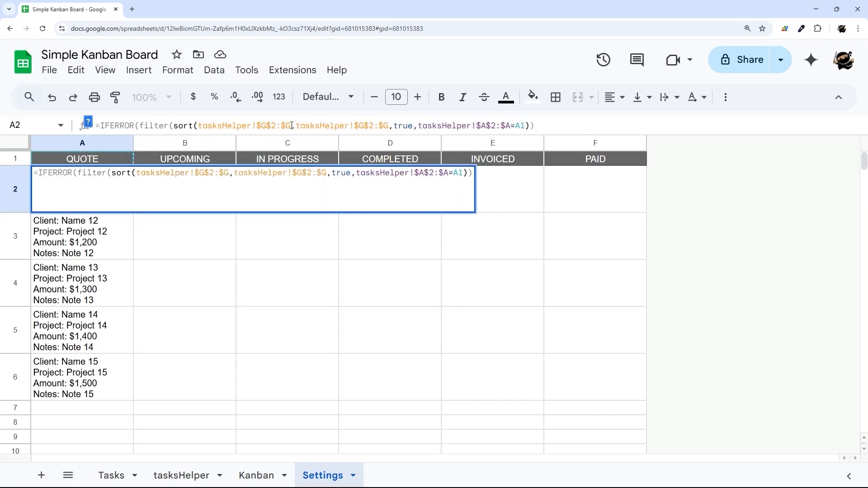
text())
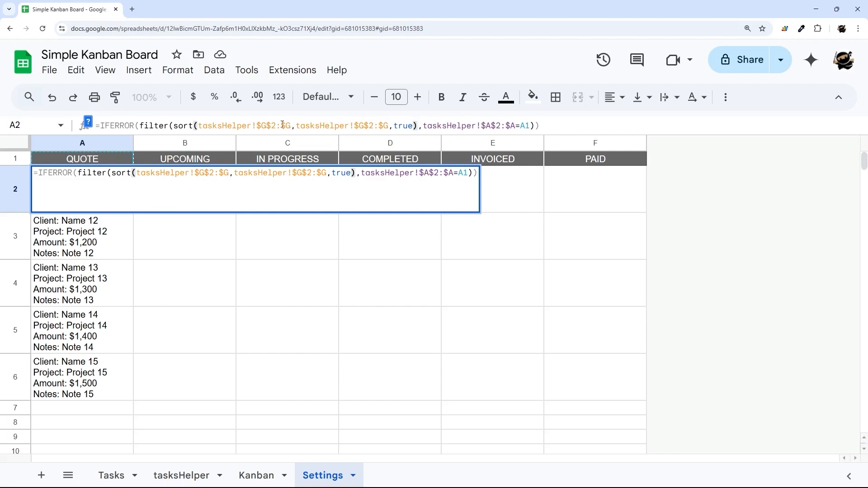
Turn on formula help and change the sort column in the A2 formula's SORT to tasksHelper!$B$2:$B.
click(196, 126)
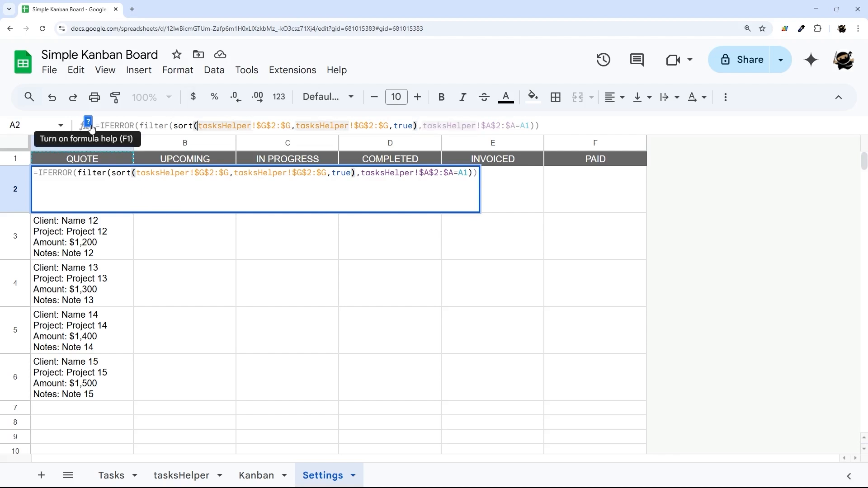
click(88, 124)
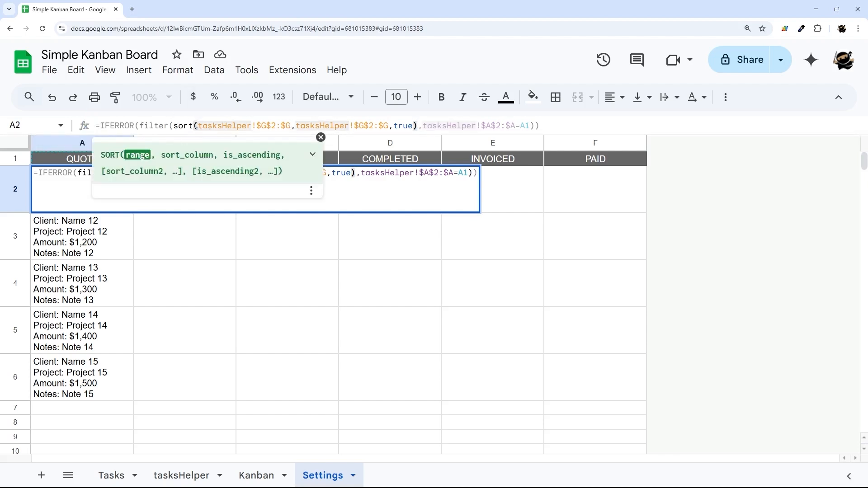
drag(198, 126, 286, 125)
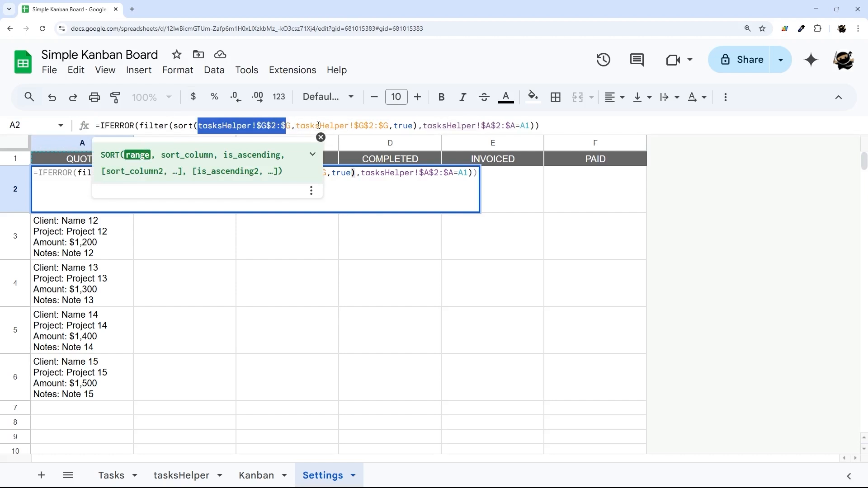
click(365, 125)
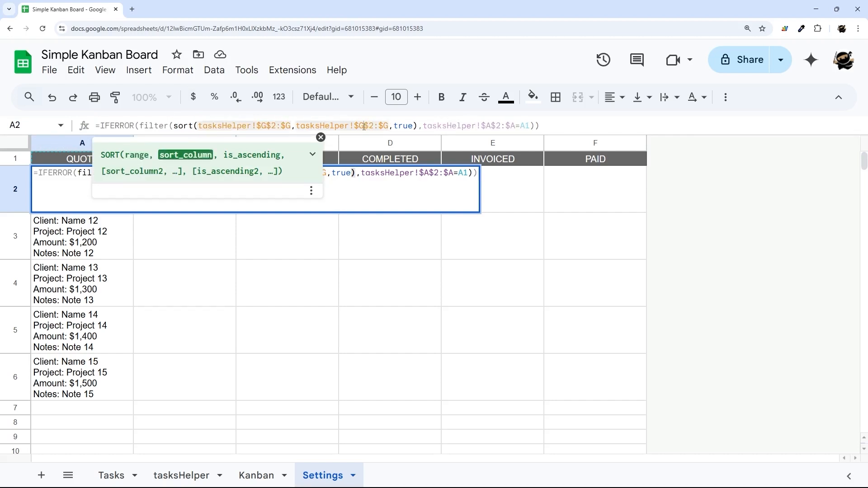
key(BackSpace)
text(B)
key(Delete)
text(B)
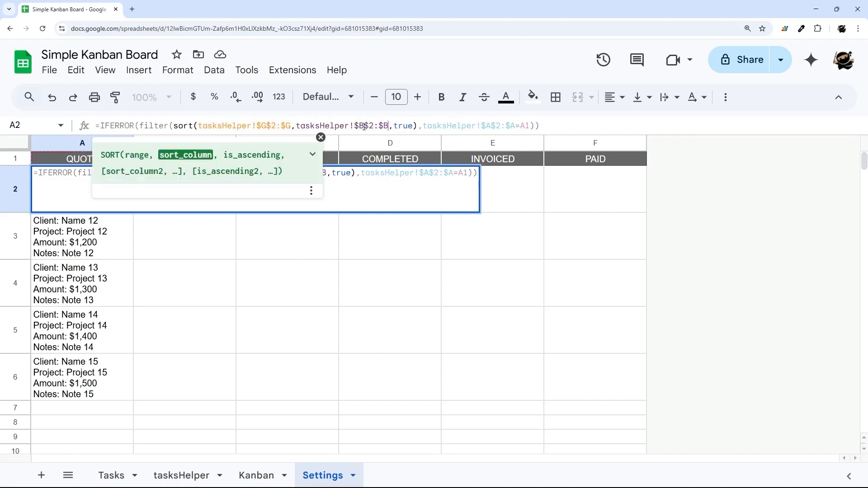
click(401, 130)
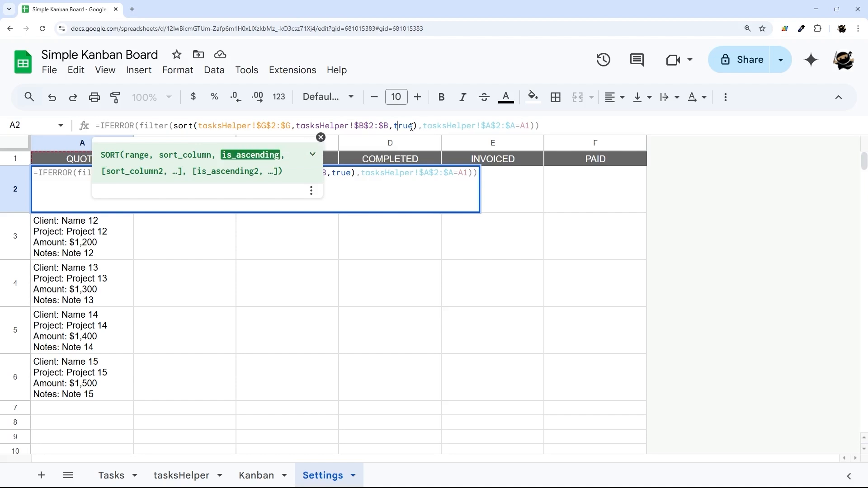
Replace the tasksHelper!$A$2:$A condition range in the A2 filter with a copy of the whole SORT expression.
key(ctrl+shift+Left)
key(ctrl+shift+Left)
key(ctrl+shift+Left)
key(ctrl+shift+Left)
key(ctrl+shift+Left)
key(ctrl+shift+Left)
key(ctrl+shift+Left)
key(ctrl+shift+Left)
key(ctrl+shift+Left)
key(ctrl+shift+Left)
key(ctrl+c)
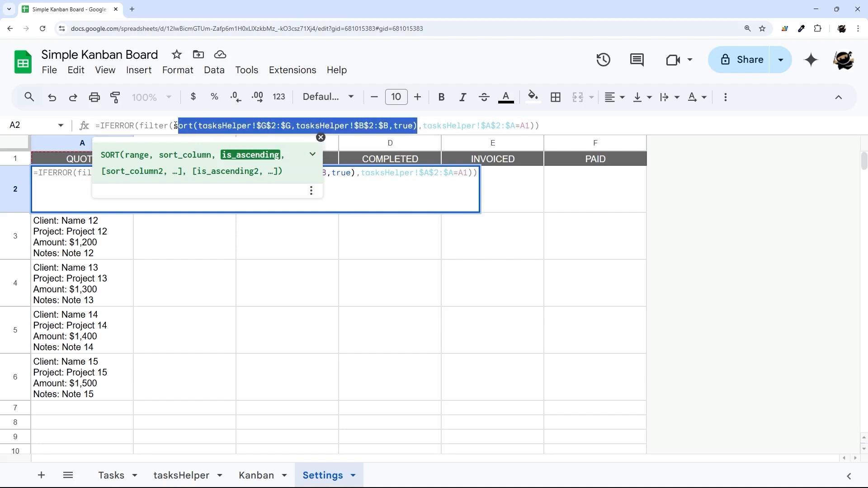
drag(423, 125, 514, 125)
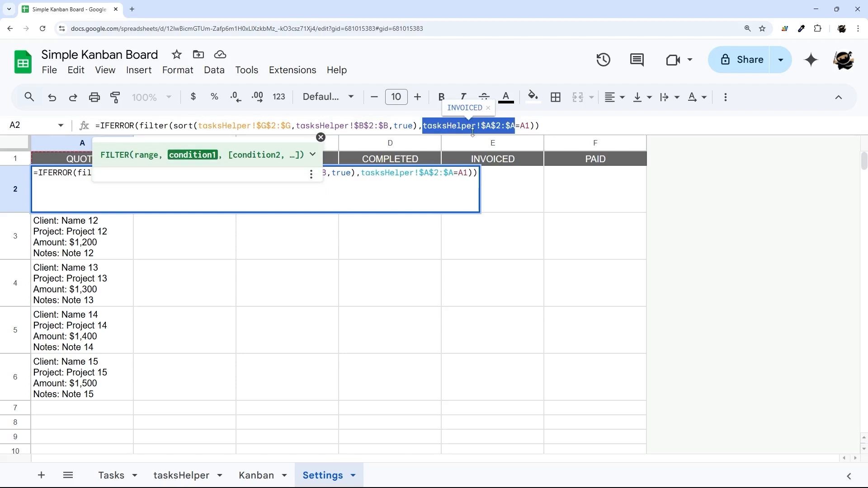
key(ctrl+v)
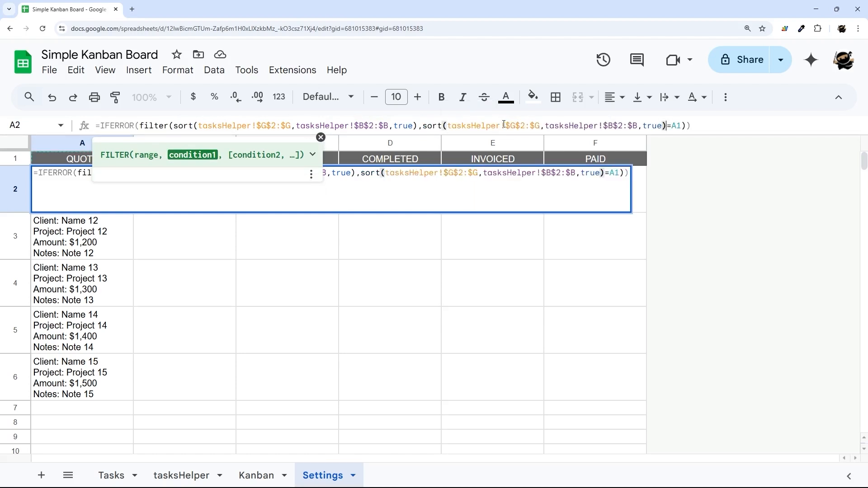
Change the range in the condition's SORT to tasksHelper!$A$2:$A and commit the A2 formula.
click(513, 124)
text(A)
key(Delete)
key(Right)
key(Right)
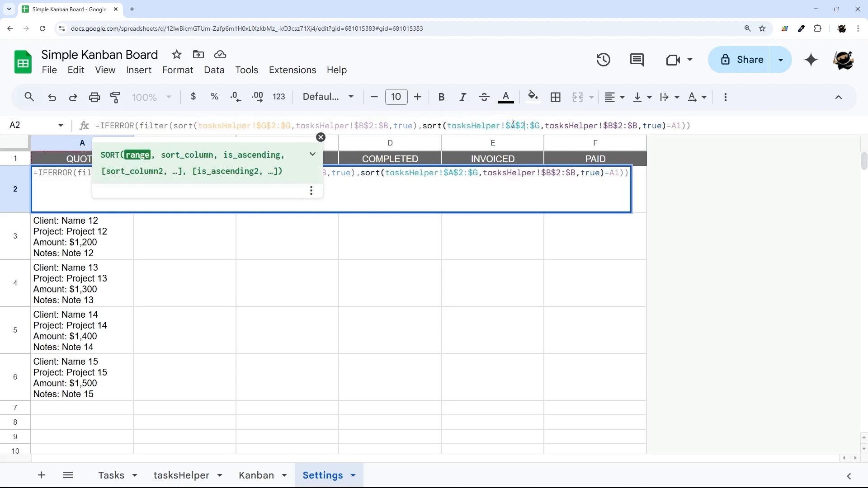
key(BackSpace)
text(A)
key(End)
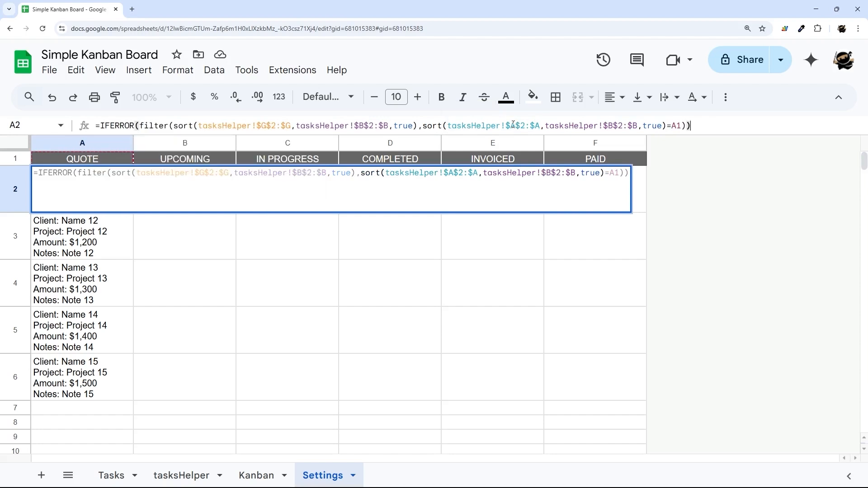
key(Return)
Compare the first QUOTE card on Settings with the due date of Project 15 on the Tasks sheet.
click(92, 196)
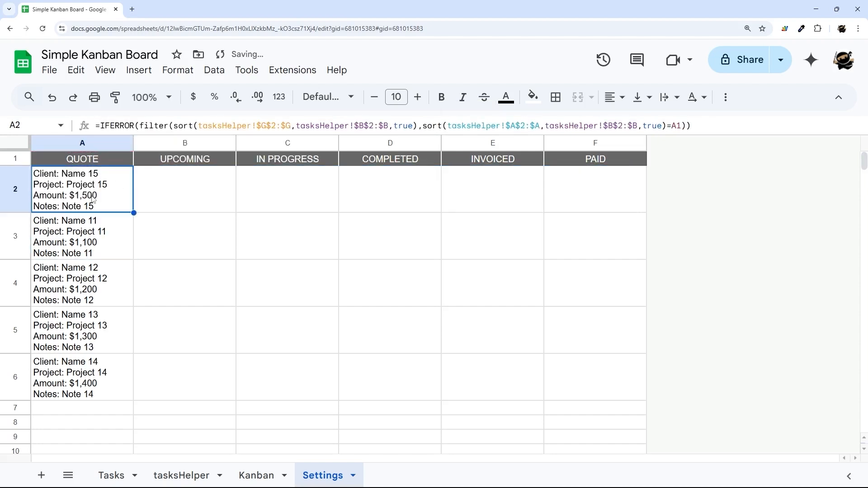
click(120, 475)
click(228, 383)
shift+click(163, 382)
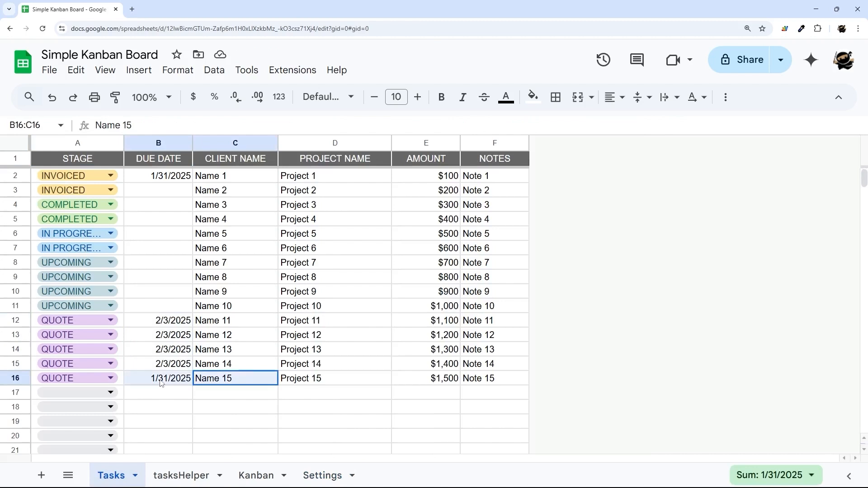
Set the due date of Project 13 on the Tasks sheet to 1/29/2025.
double_click(172, 351)
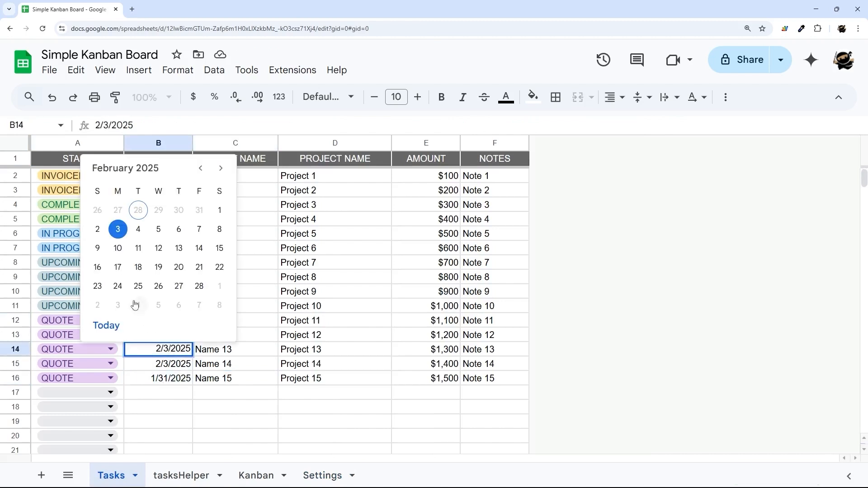
click(159, 212)
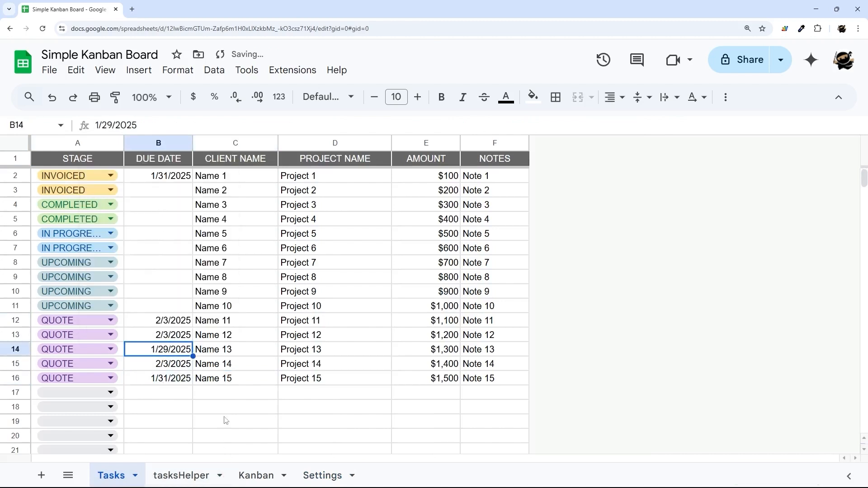
click(240, 352)
click(227, 379)
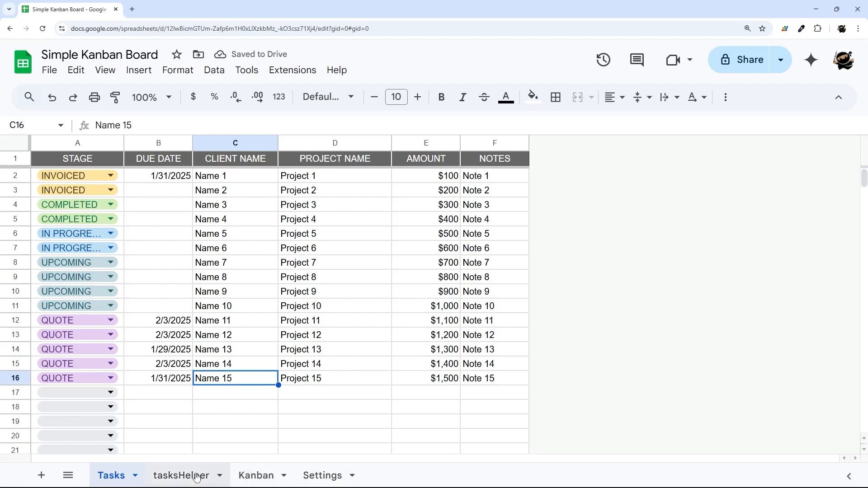
Check the QUOTE card order on the Settings sheet and fill the A2 formula across to F2 for the remaining stages.
click(340, 482)
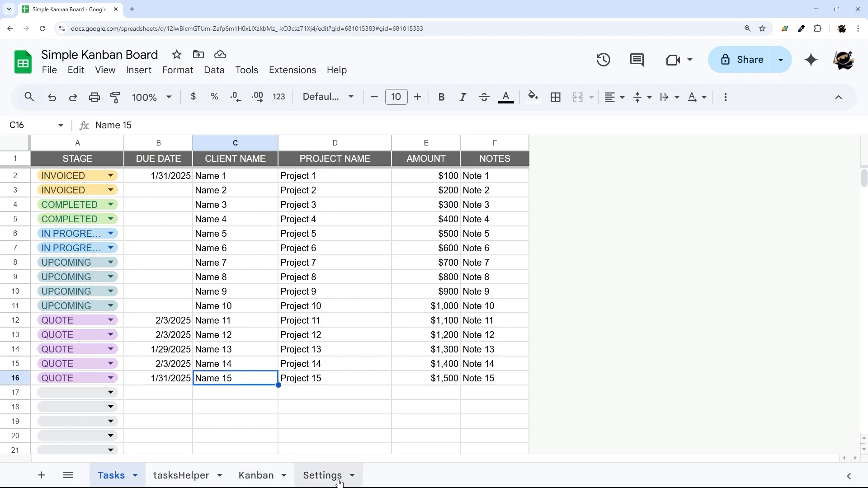
click(109, 239)
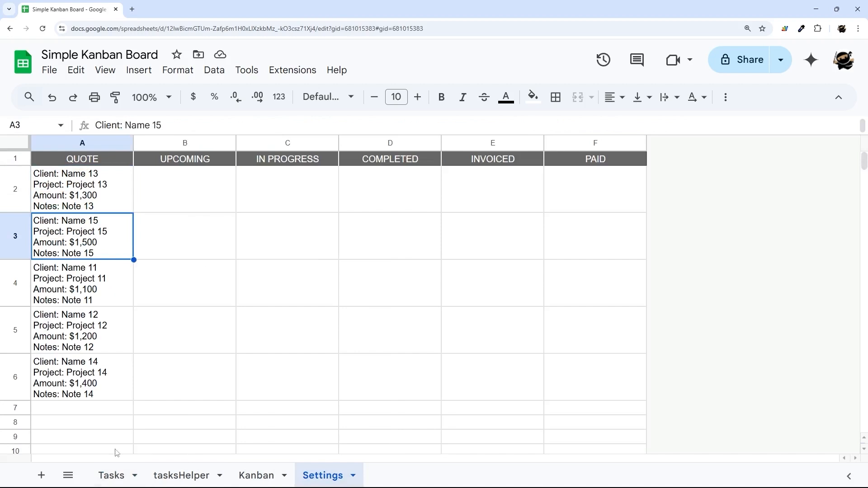
click(111, 196)
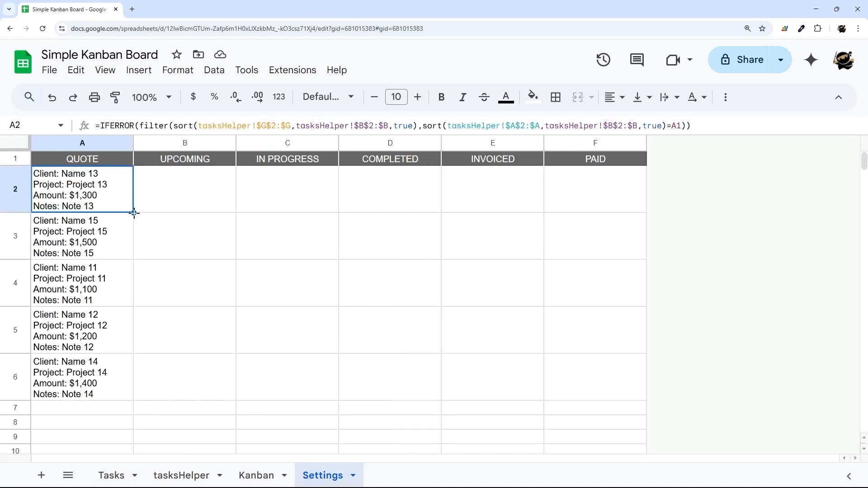
drag(134, 213, 608, 204)
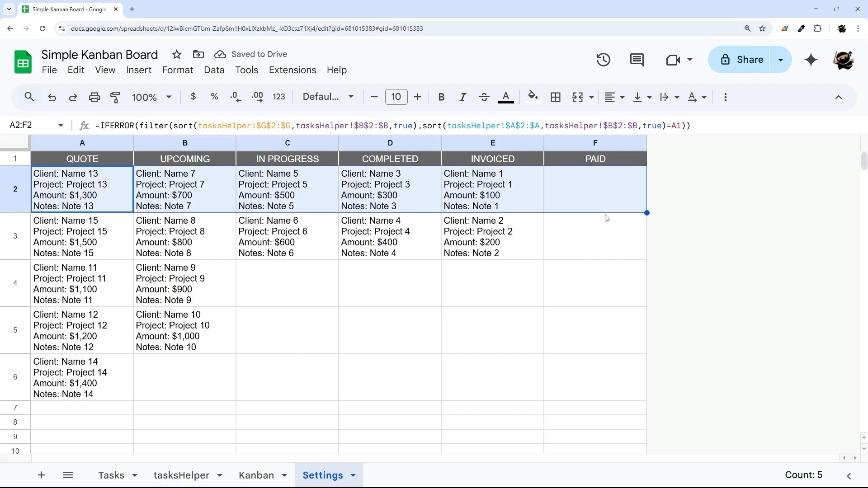
Replace the QUOTE card formula in B5 of the Kanban sheet with =arrayformula(Settings!A2:A).
click(267, 474)
click(111, 245)
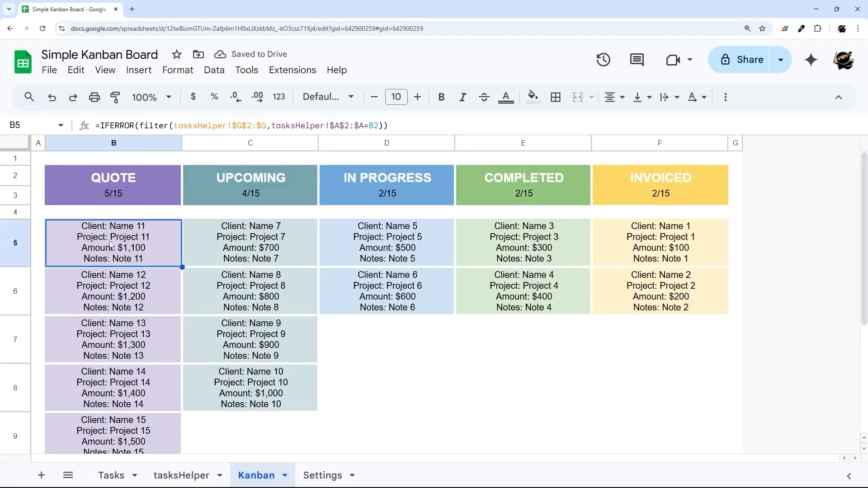
key(Delete)
text(=ar)
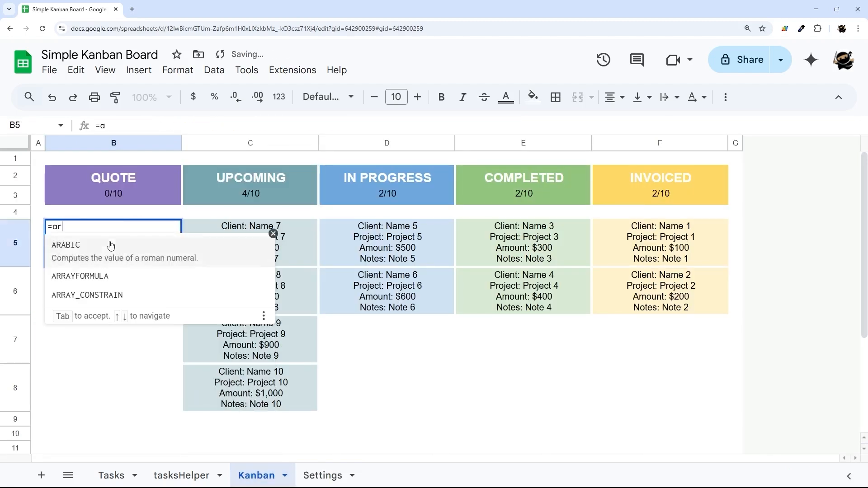
text(rayformula()
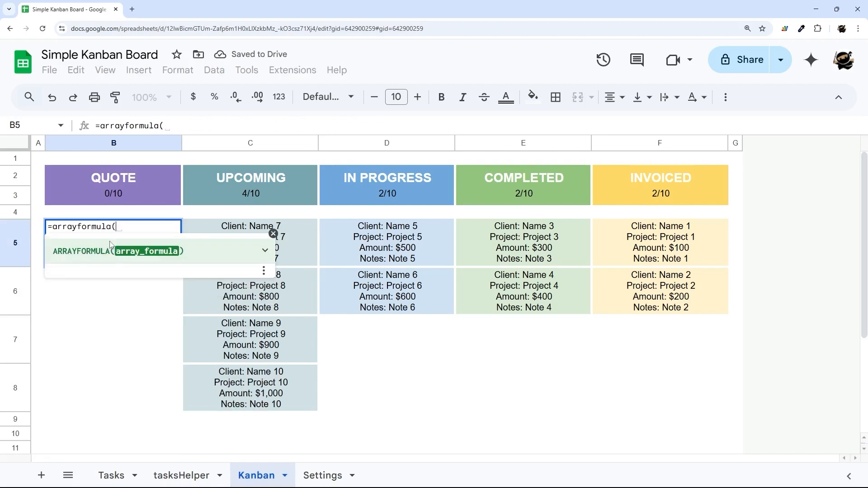
click(329, 476)
drag(108, 189, 109, 394)
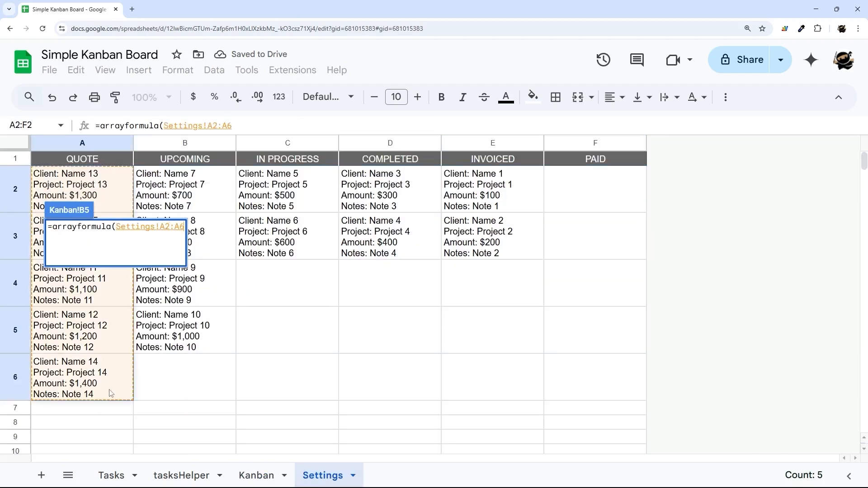
key(BackSpace)
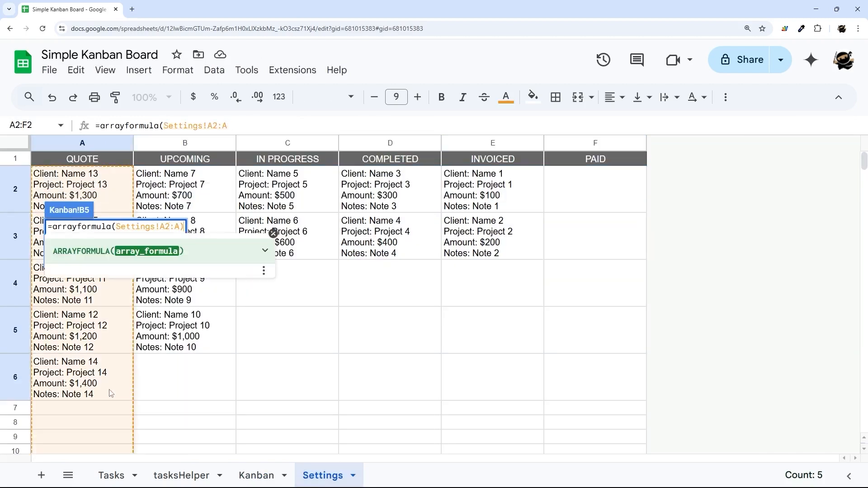
key(Return)
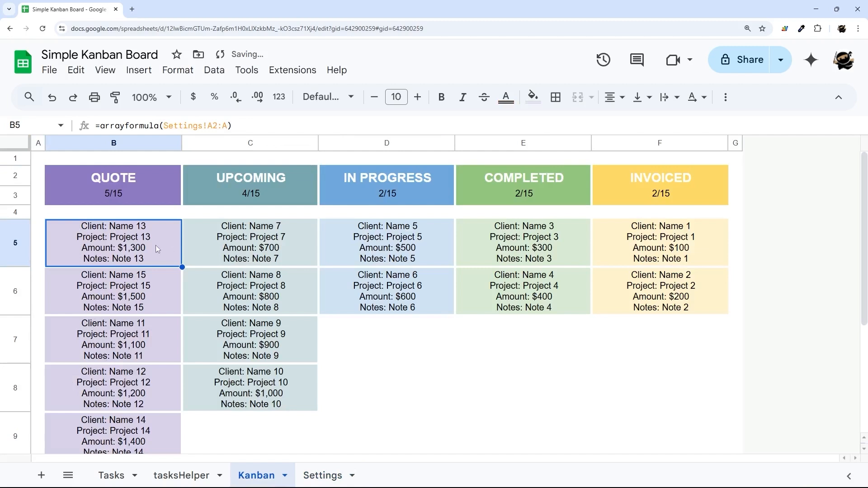
Copy the B5 formula into C5:F5 for the other stages, keeping their cell colors, and check the board.
key(ctrl+c)
drag(249, 244, 652, 244)
right_click(651, 245)
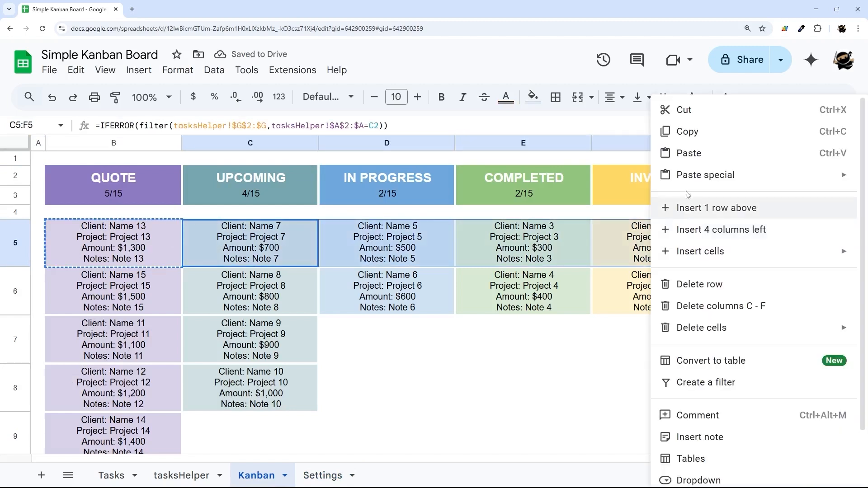
mouse_move(690, 179)
click(501, 225)
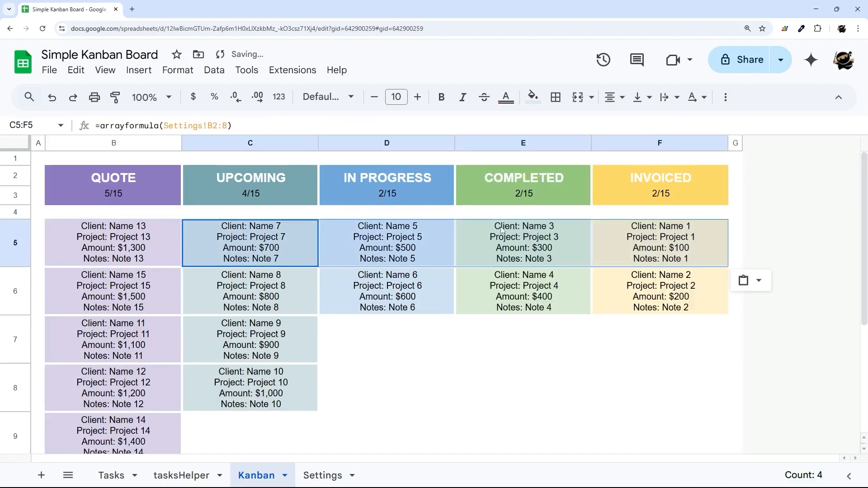
click(450, 382)
scroll(316, 362, down, 1)
scroll(210, 337, up, 1)
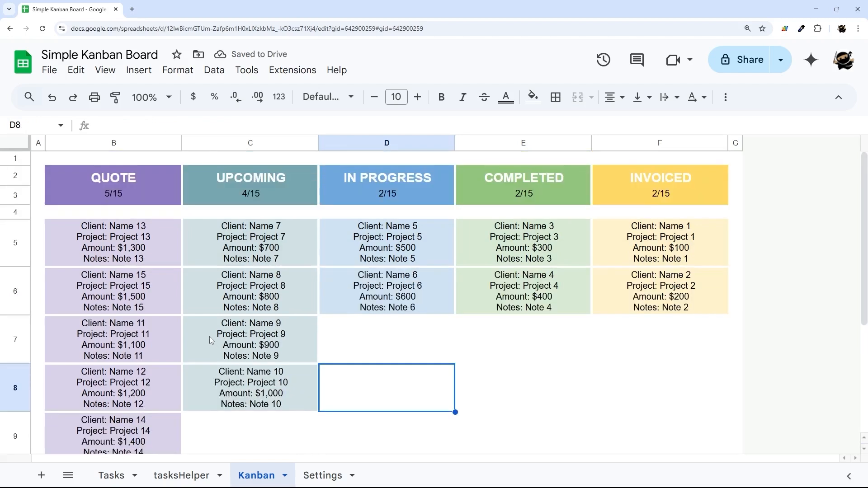
Review the due dates on the Tasks sheet and the sort column and order arguments in the Settings A2 formula.
click(112, 475)
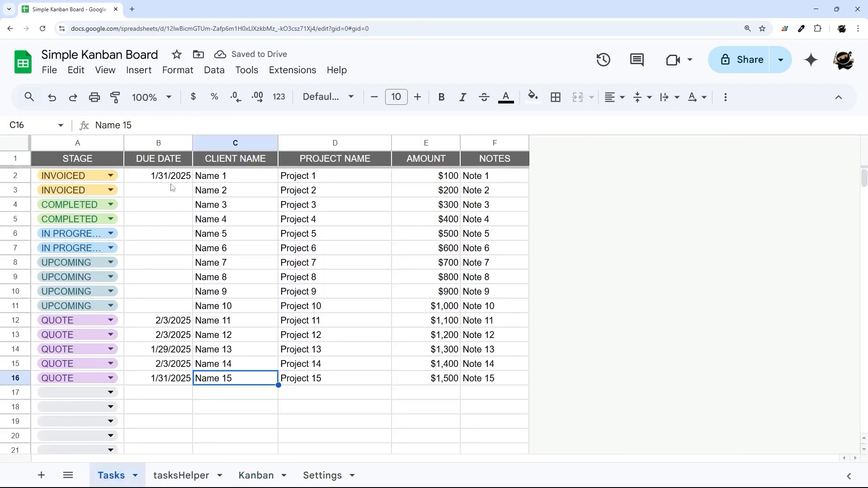
drag(171, 181, 165, 355)
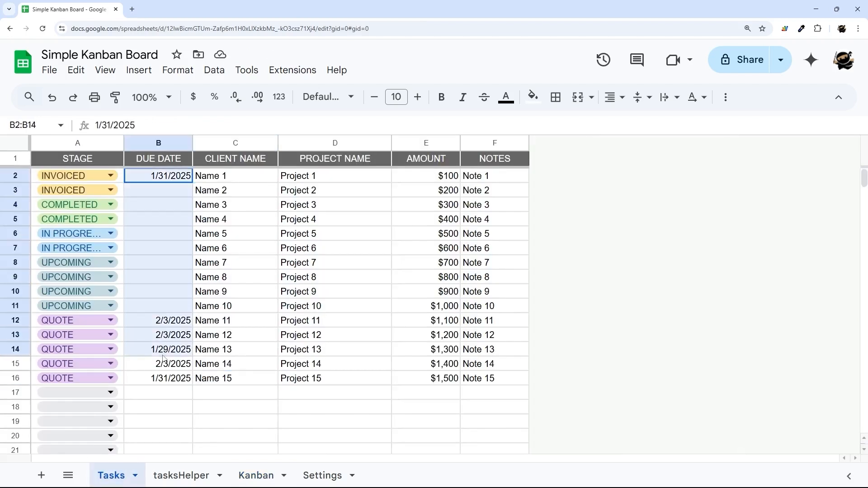
click(316, 475)
click(104, 209)
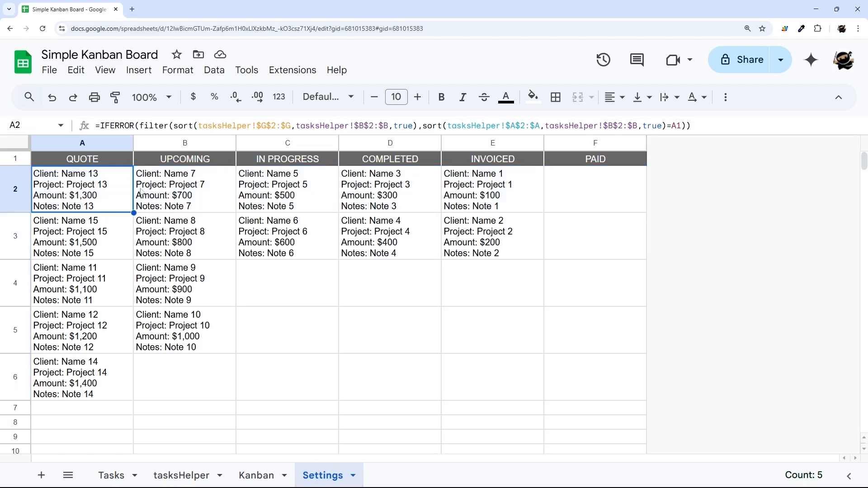
drag(411, 126, 288, 125)
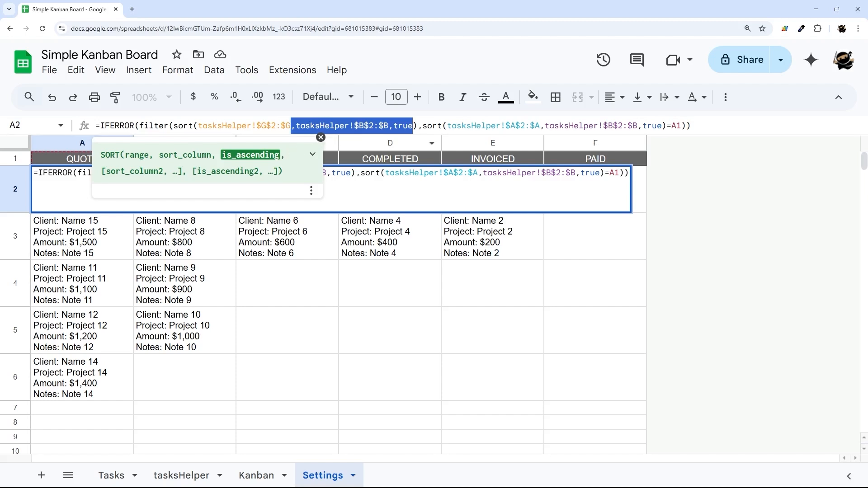
click(394, 126)
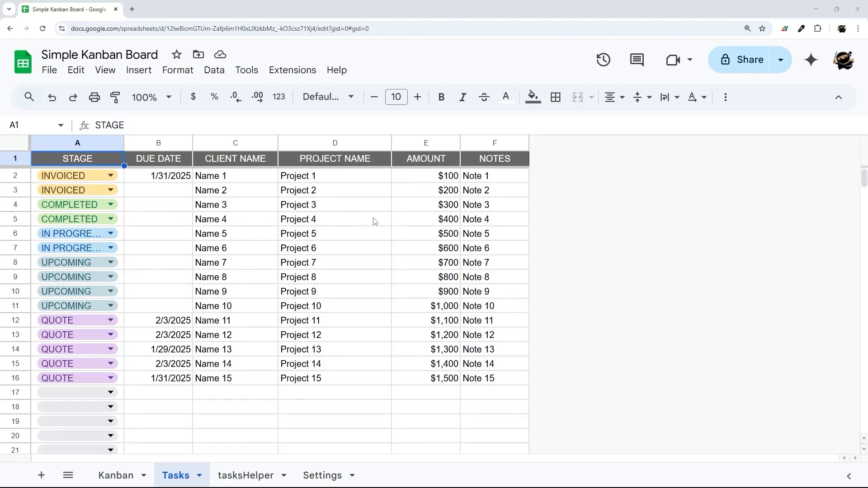
Create a filter over the entire Tasks sheet.
click(20, 144)
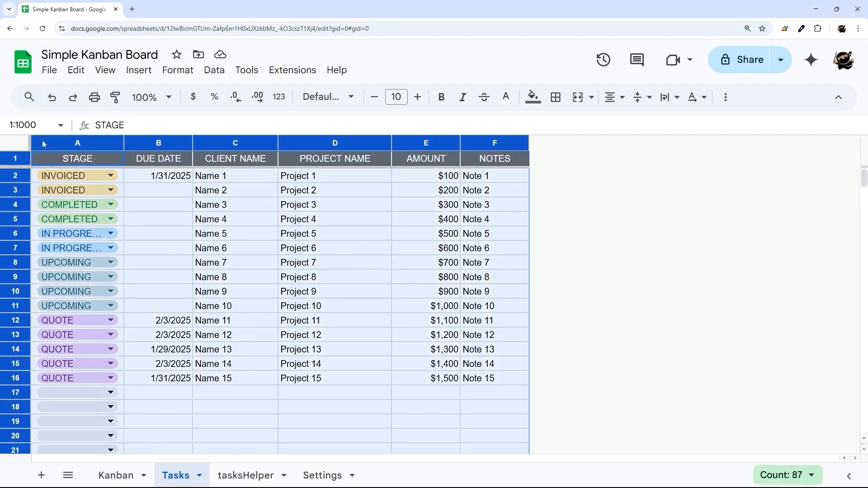
click(726, 97)
click(678, 128)
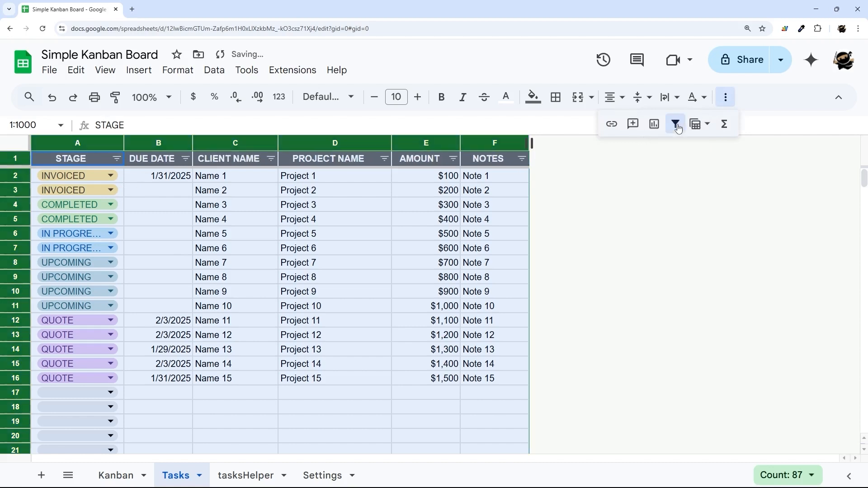
click(632, 219)
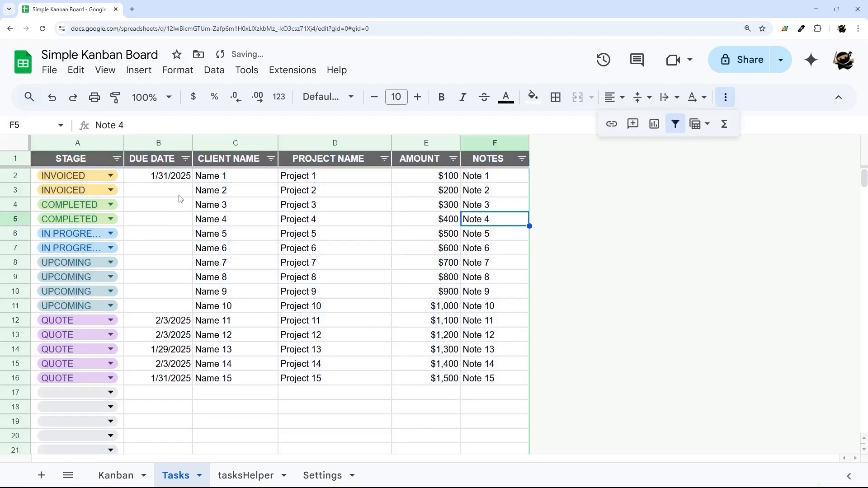
click(722, 101)
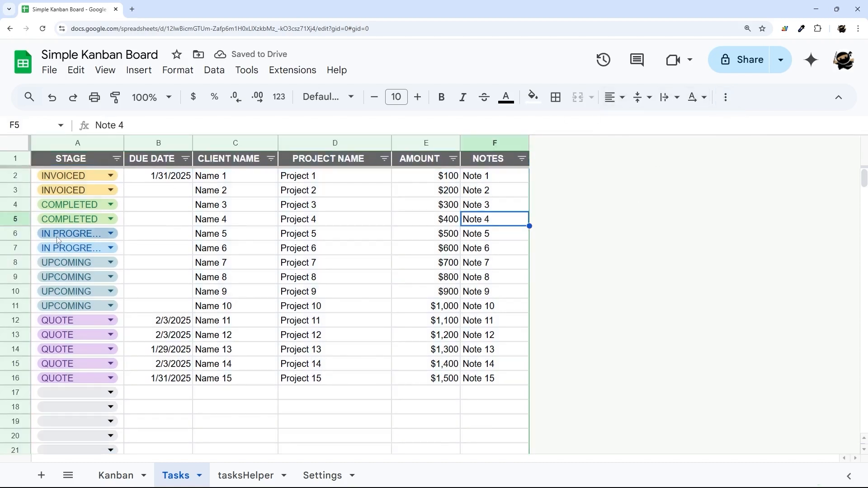
Filter the STAGE column to only QUOTE and look at the stage options for Project 11.
click(117, 159)
scroll(222, 328, down, 1)
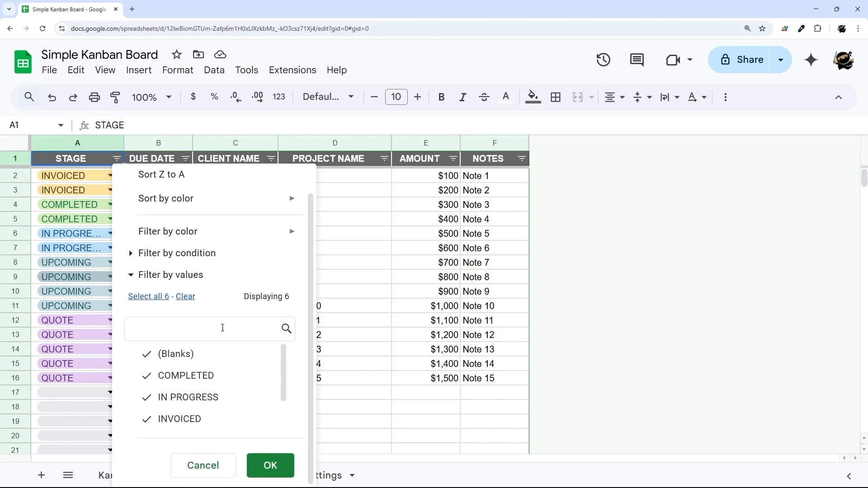
click(186, 297)
scroll(201, 382, down, 2)
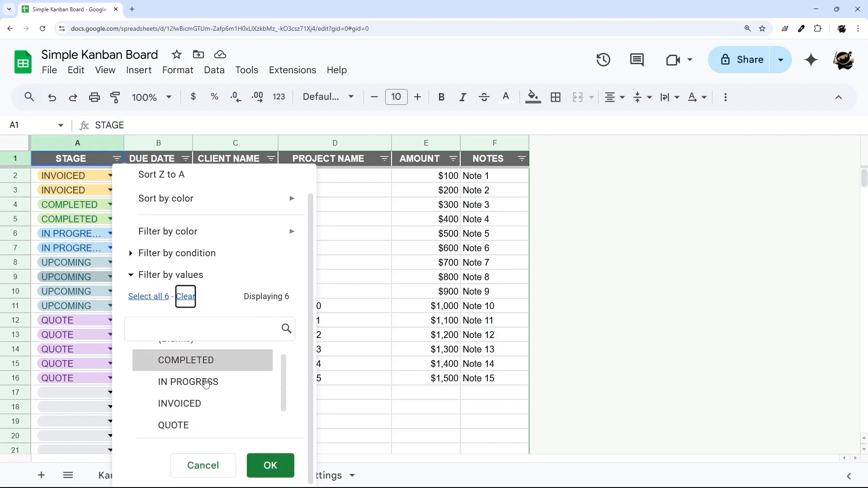
click(198, 399)
click(270, 466)
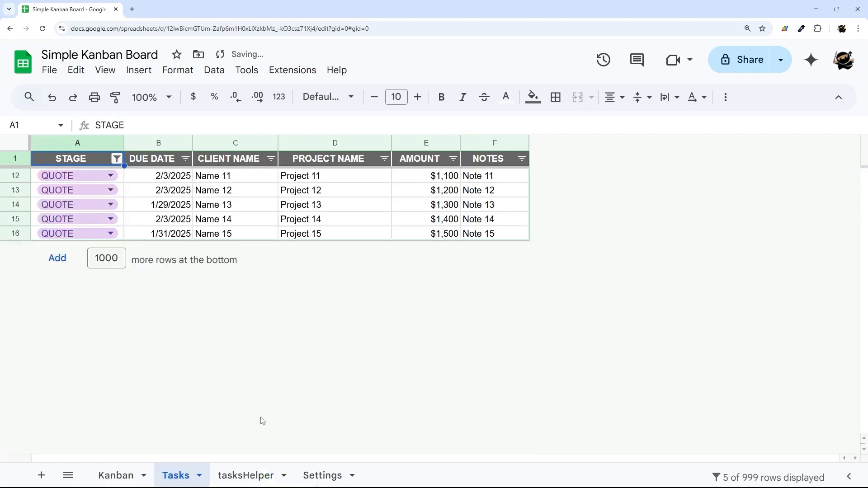
drag(125, 184, 127, 252)
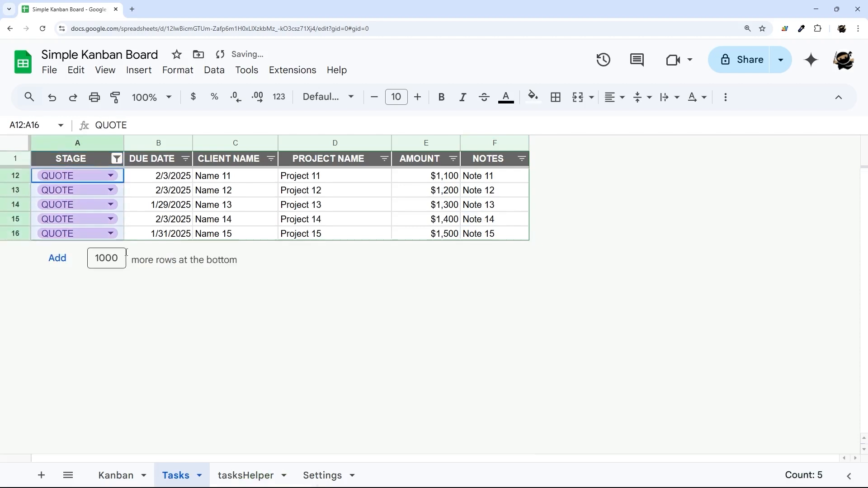
click(110, 176)
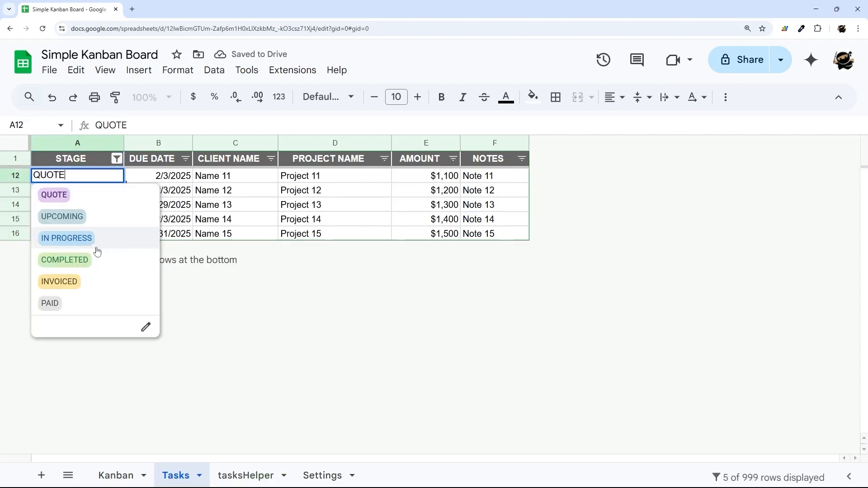
click(220, 198)
Reselect all values in the STAGE filter and look through the PROJECT NAME filter options, leaving every value selected.
click(117, 159)
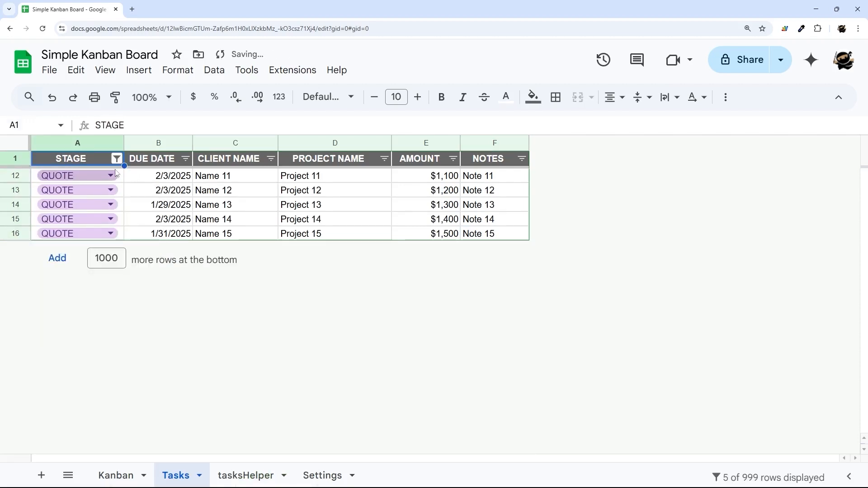
click(149, 326)
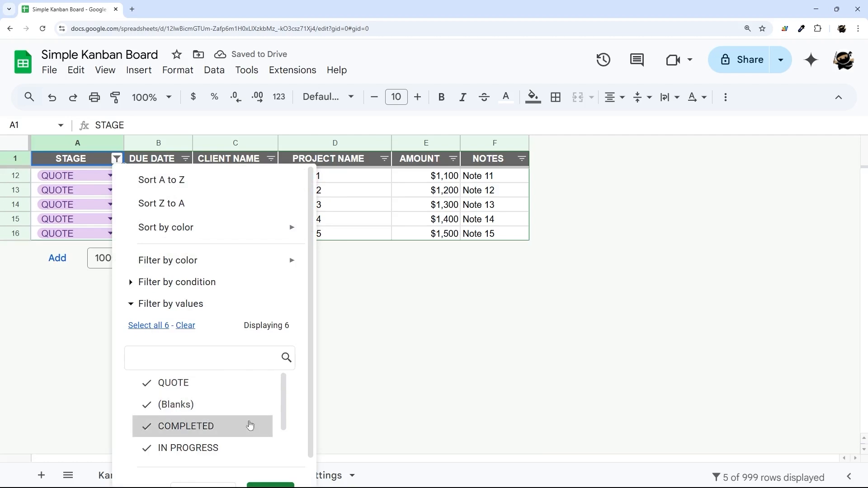
click(270, 484)
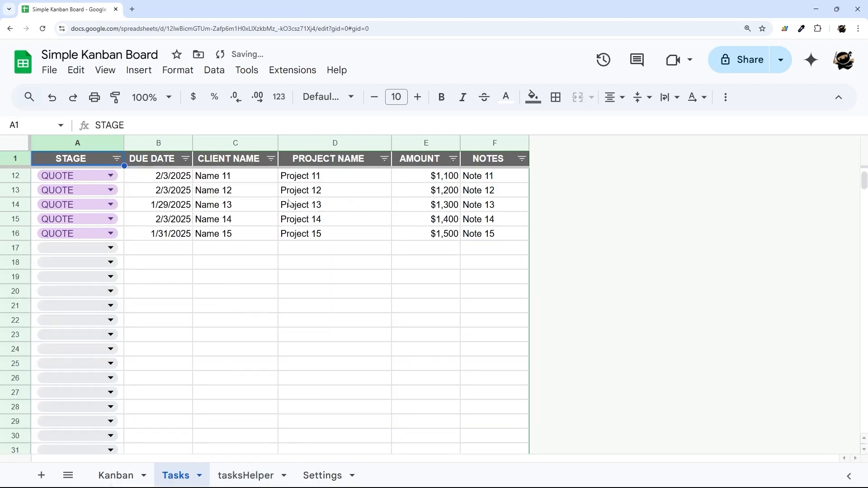
click(384, 159)
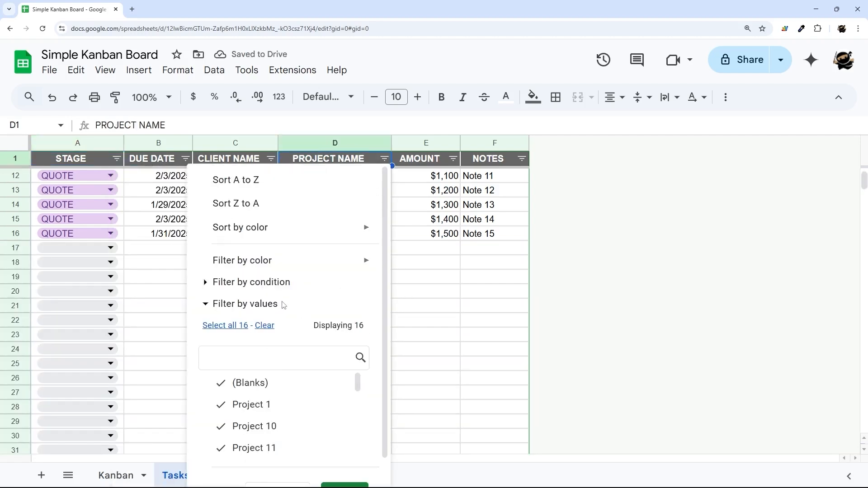
click(344, 484)
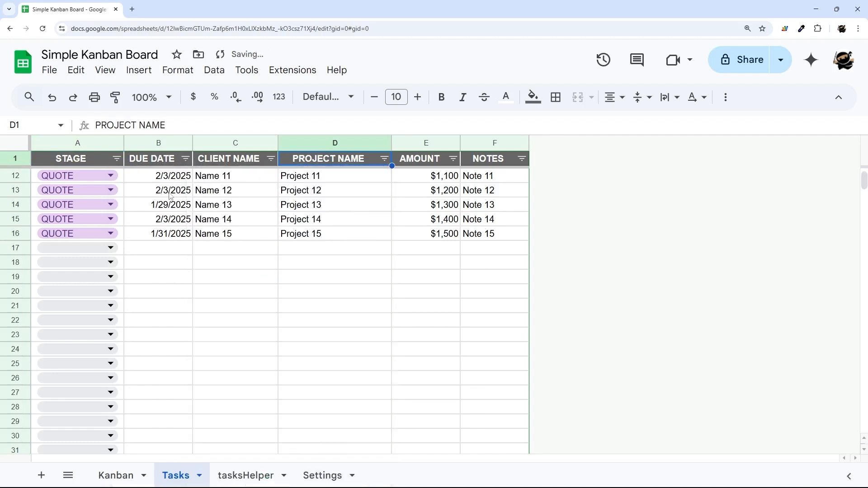
Sort the Tasks rows A to Z by DUE DATE and check the order of the dates.
scroll(180, 213, up, 3)
click(185, 159)
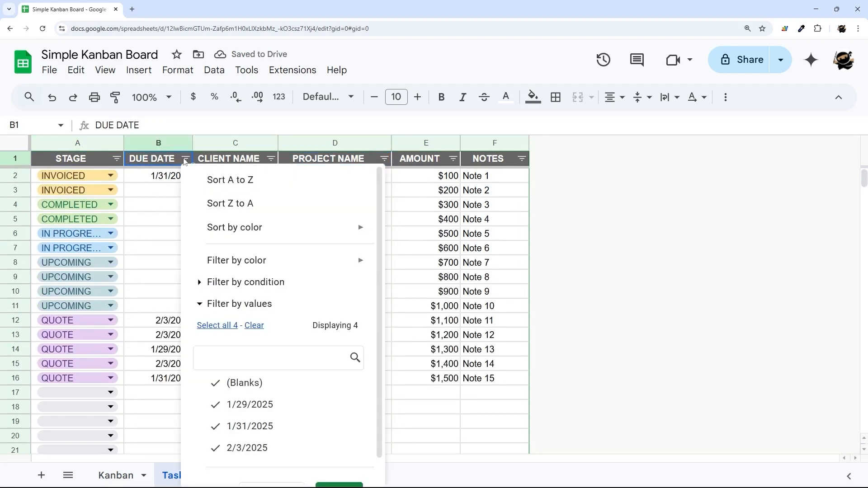
click(252, 182)
click(160, 180)
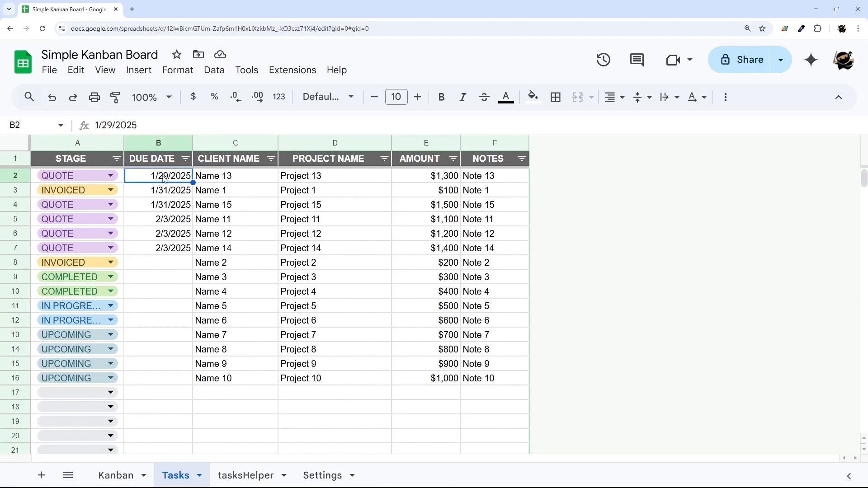
drag(163, 179, 164, 290)
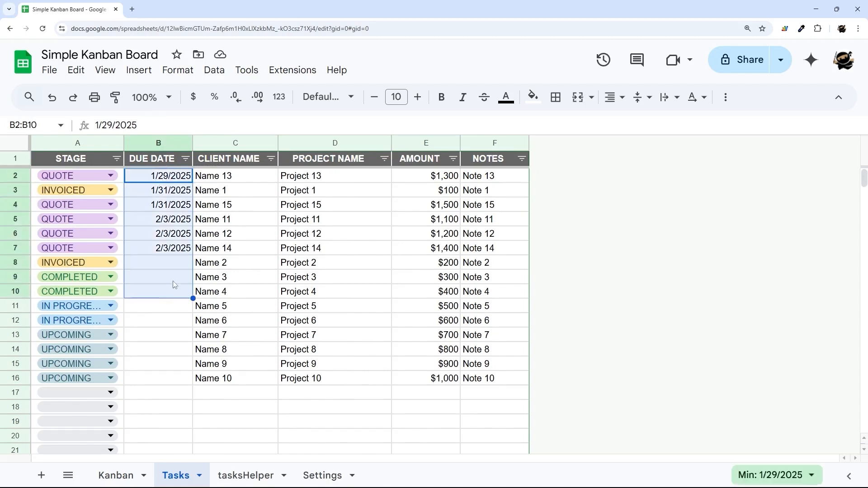
Sort the Tasks rows A to Z by CLIENT NAME, followed by an A to Z sort on DUE DATE.
click(271, 159)
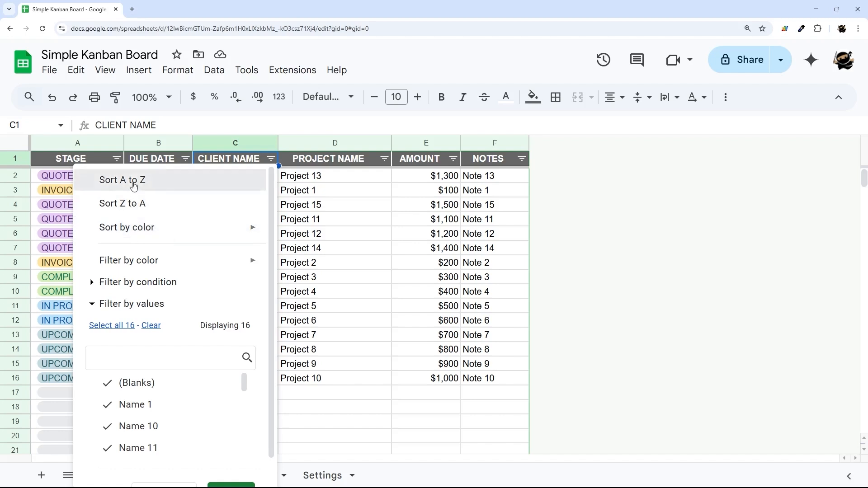
click(163, 180)
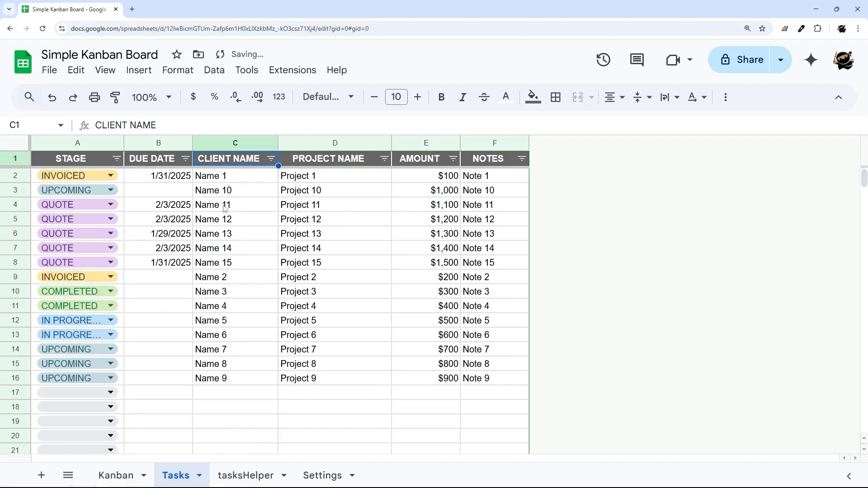
click(185, 159)
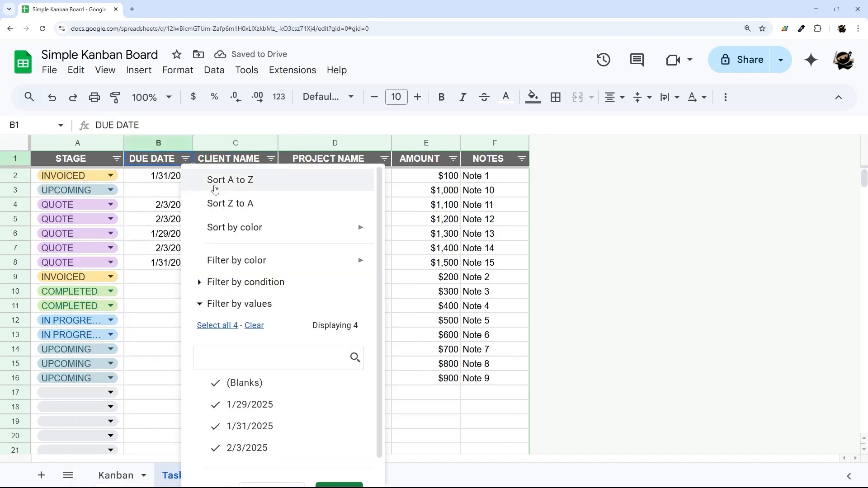
click(215, 189)
Sort the Tasks rows A to Z by STAGE and check the card order on the Kanban sheet.
click(116, 159)
click(163, 180)
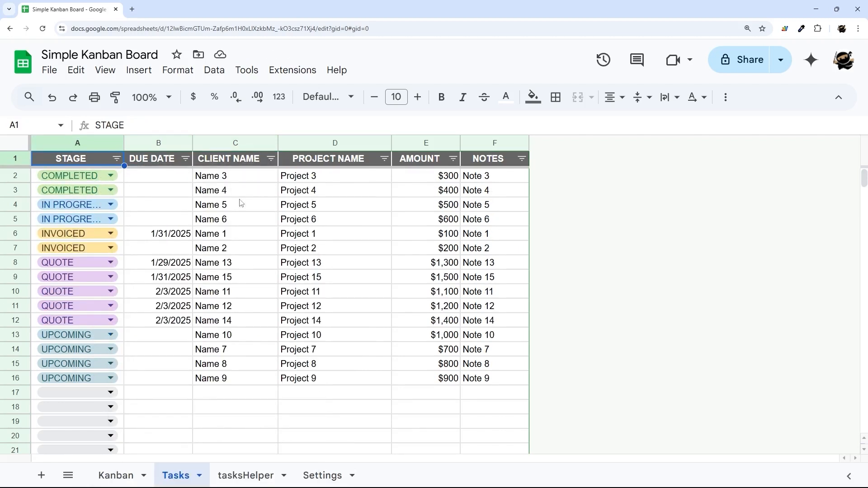
click(108, 477)
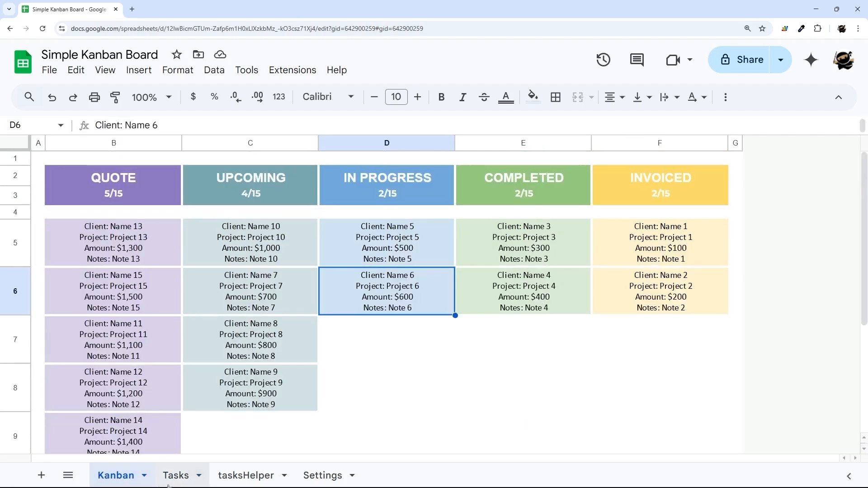
click(383, 343)
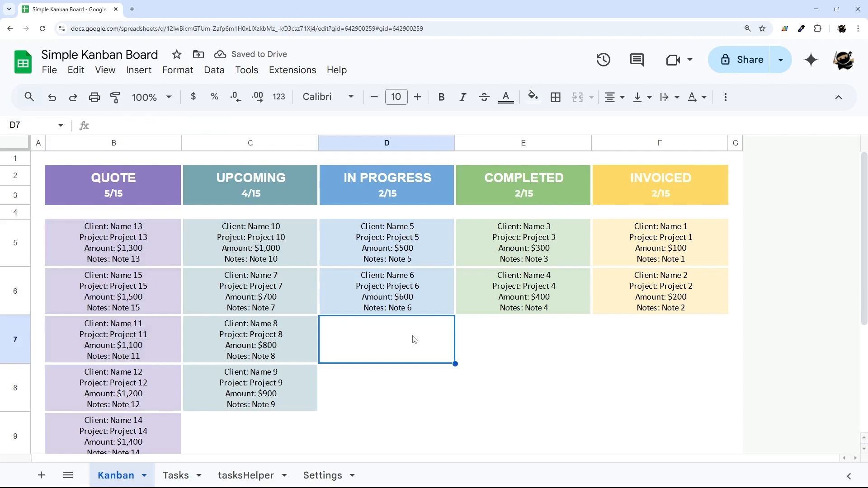